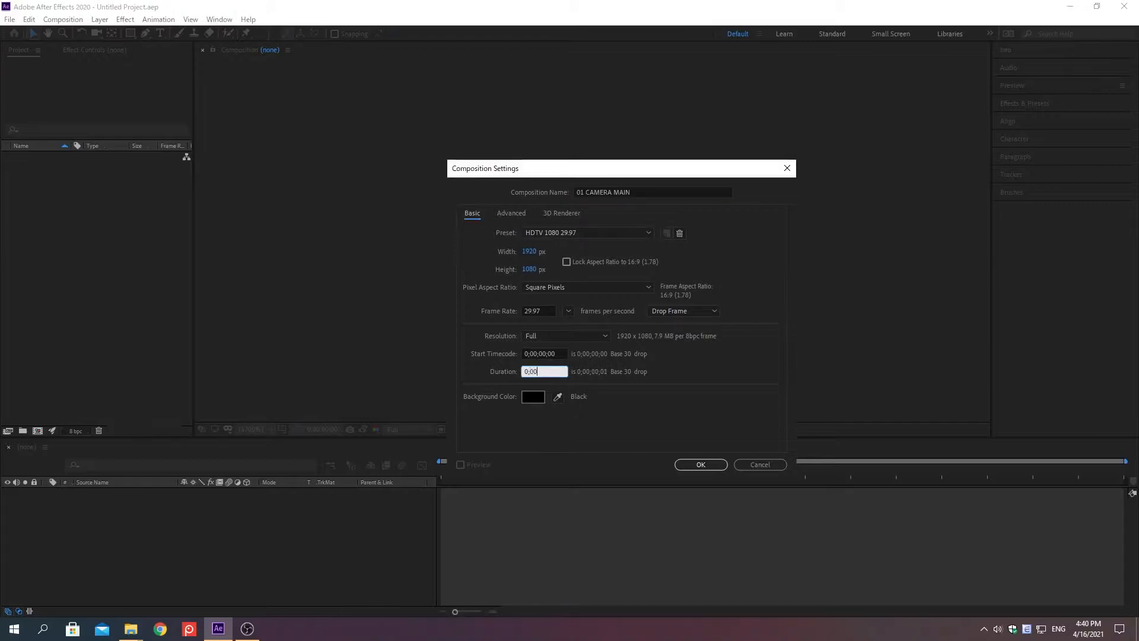
- Set the background color of the 01 CAMERA MAIN composition to 030E2A and create the composition
left_click(532, 397)
type("030E2A")
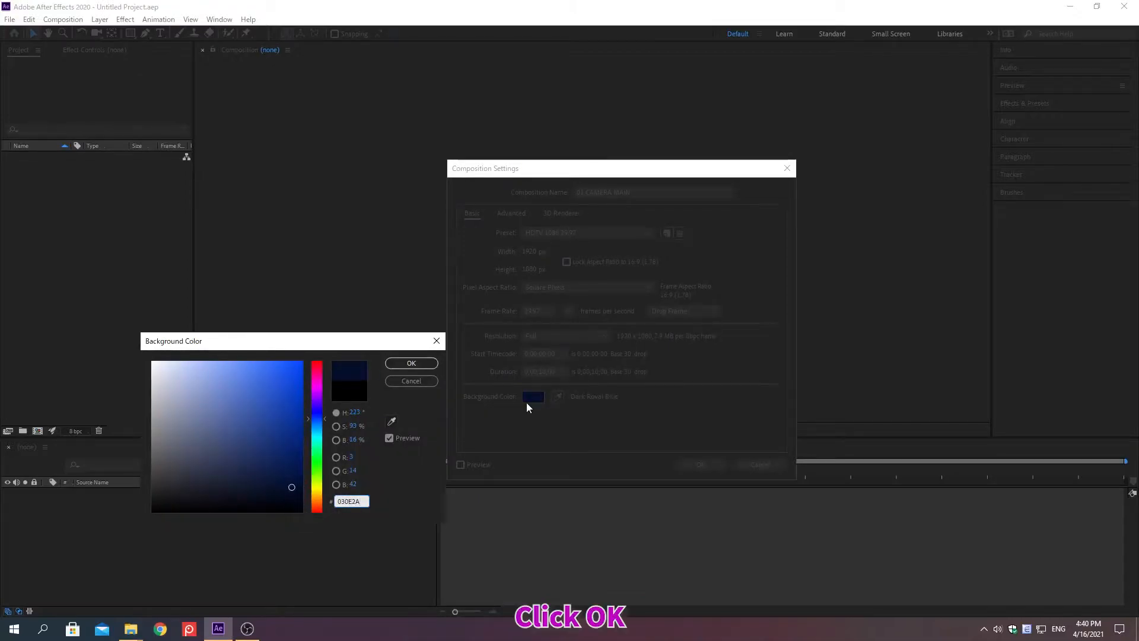
left_click(414, 365)
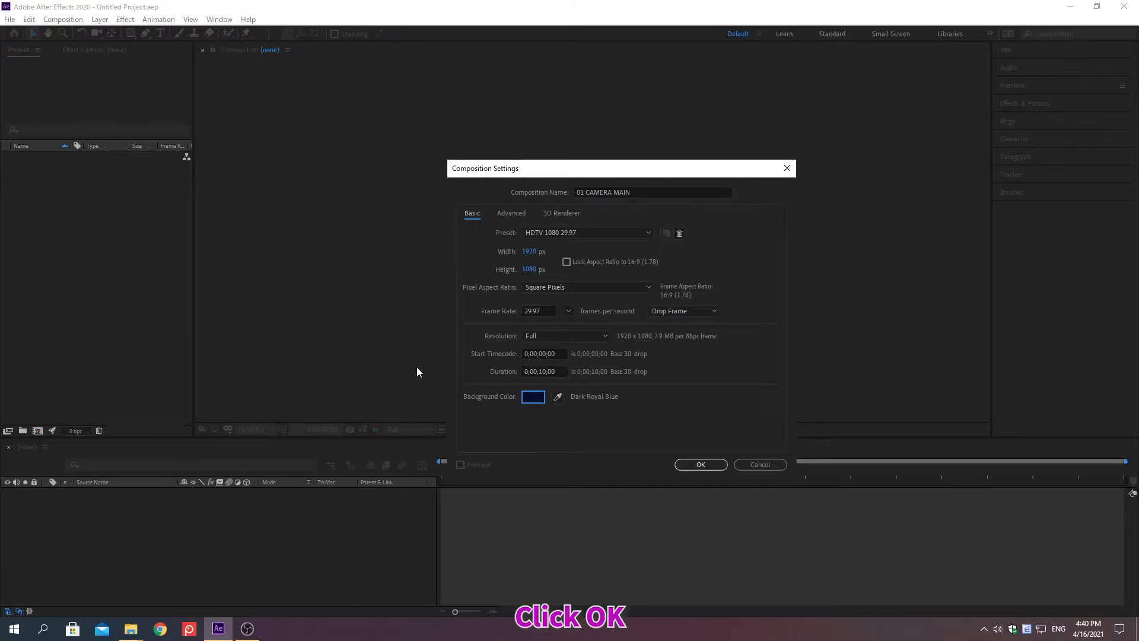
left_click(700, 465)
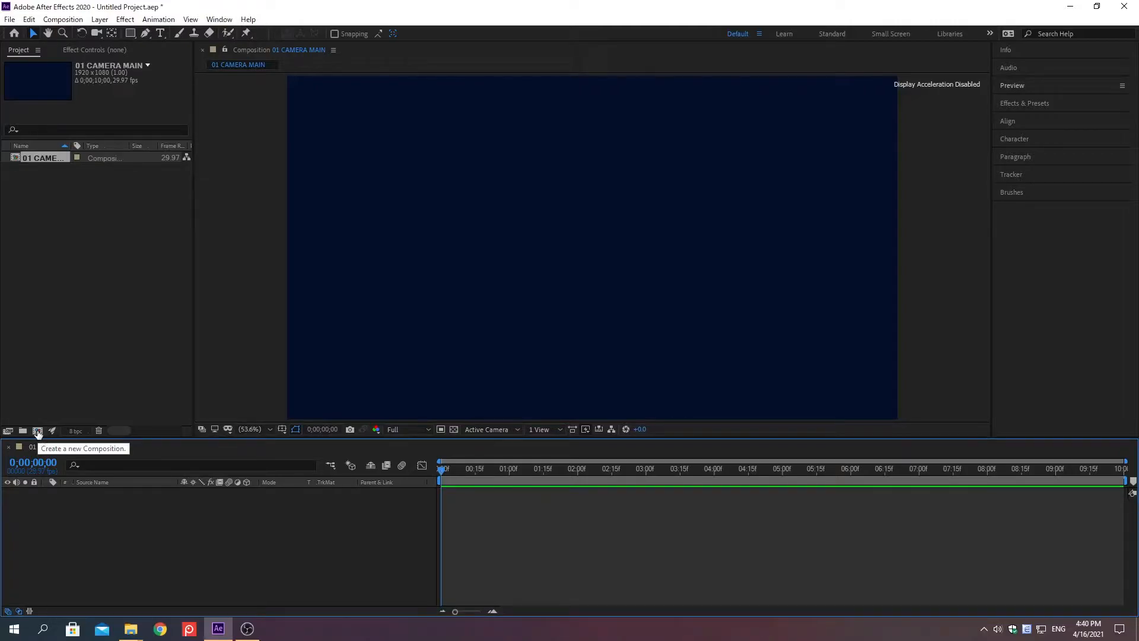
- Create a second composition named "02 Cube Particle" with a height of 400 px
left_click(37, 431)
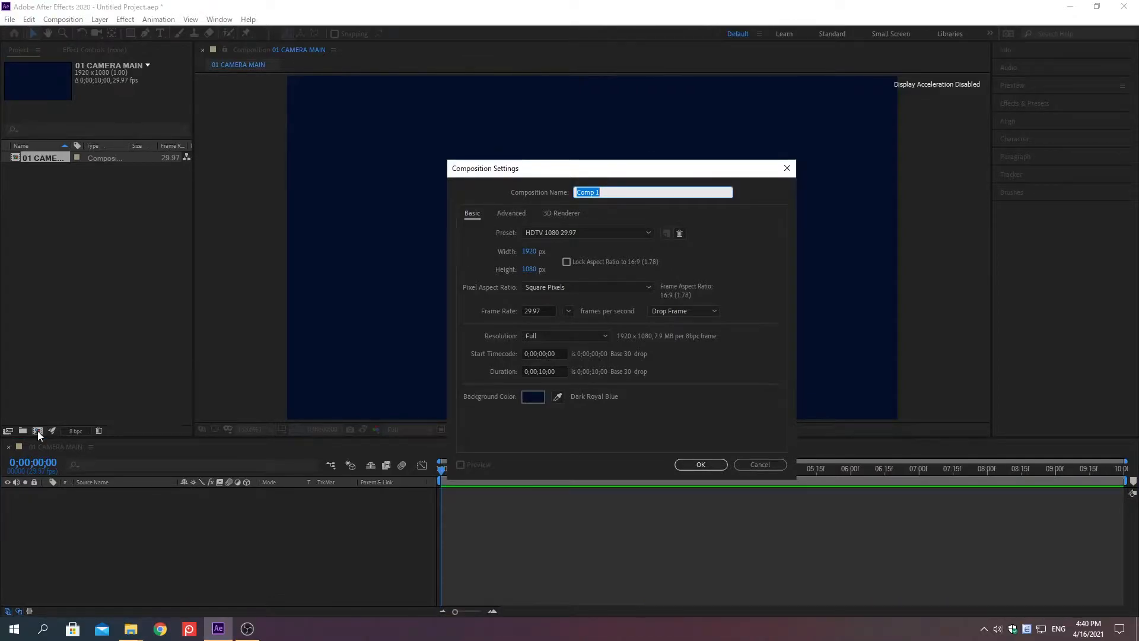
type("02 Cube Particle")
left_click(522, 270)
type("400")
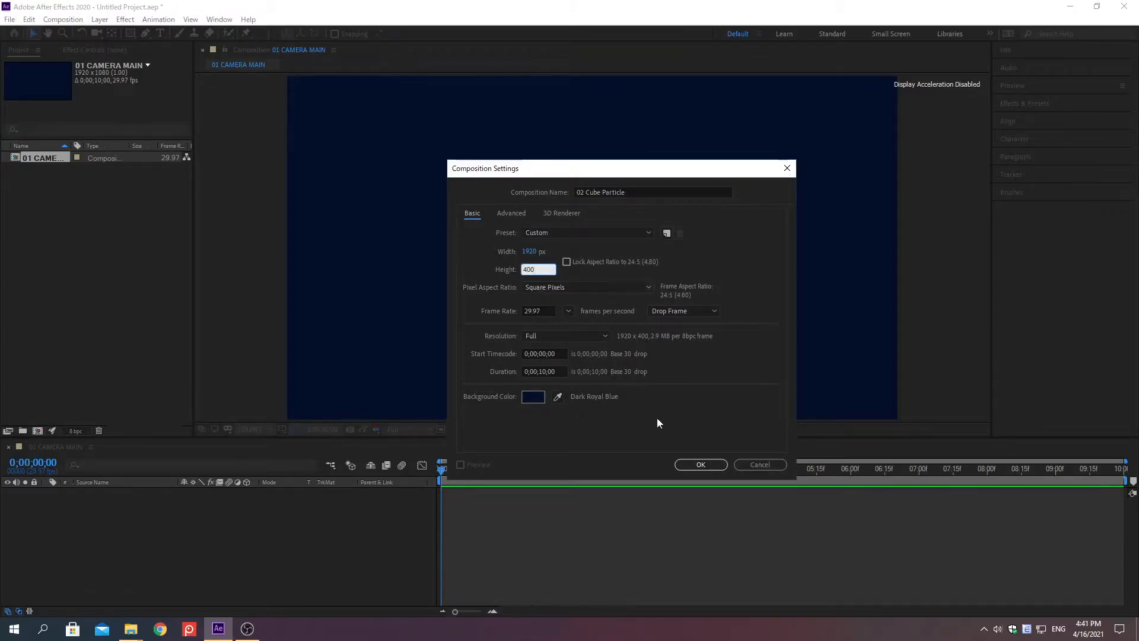
left_click(700, 464)
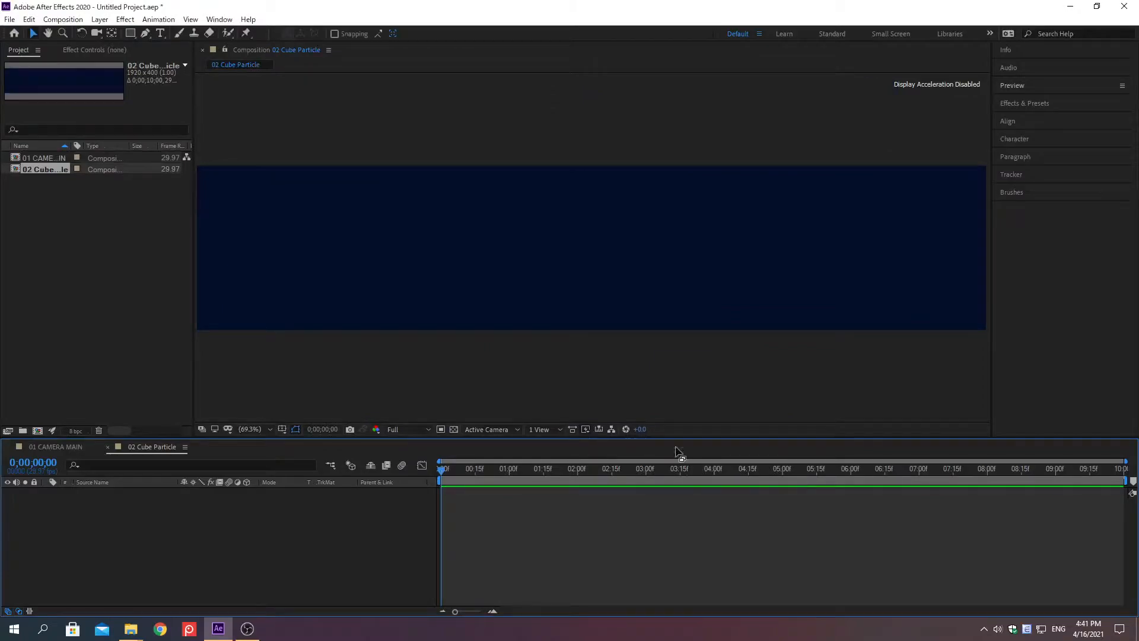
- Add a text layer reading "AYANA" to the 02 Cube Particle composition
left_click(161, 33)
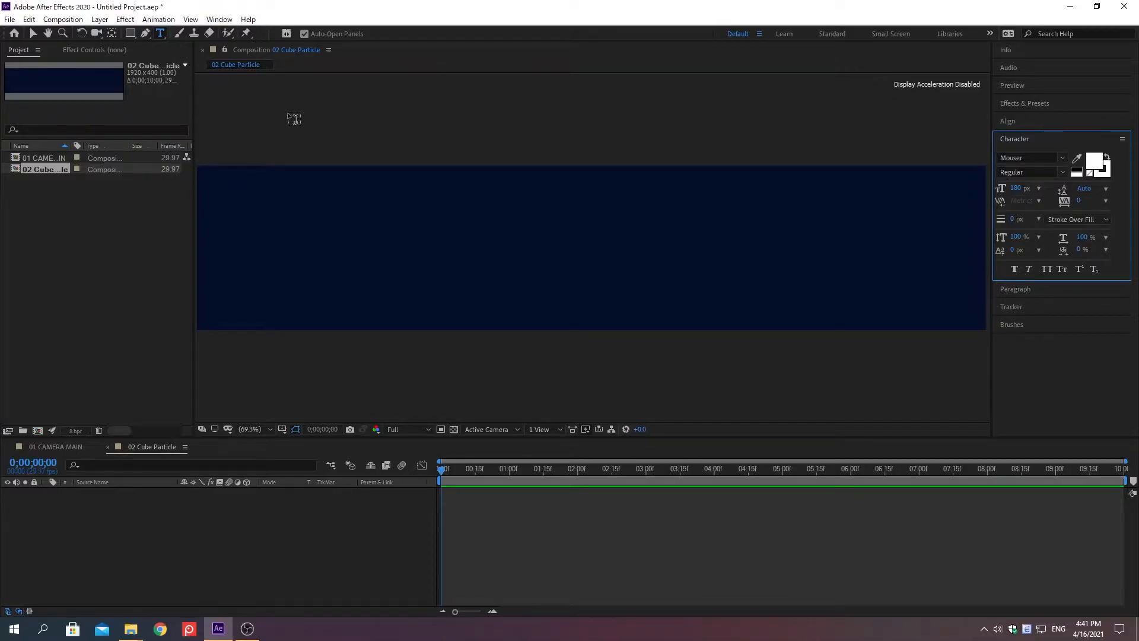
left_click(476, 234)
type("AYANA")
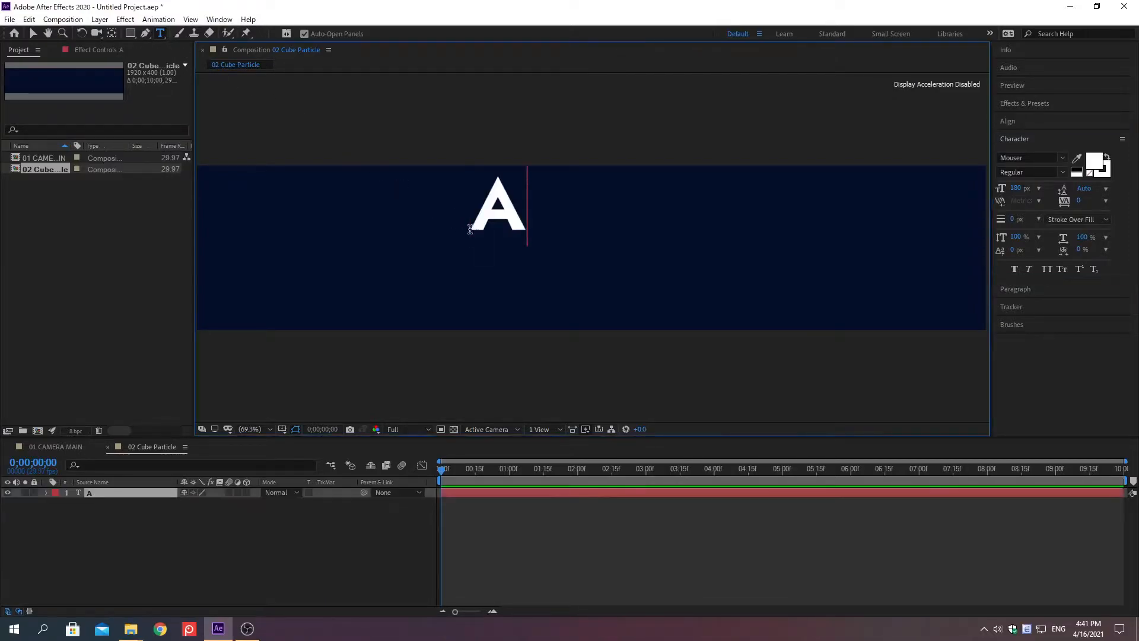
key("KP_Enter")
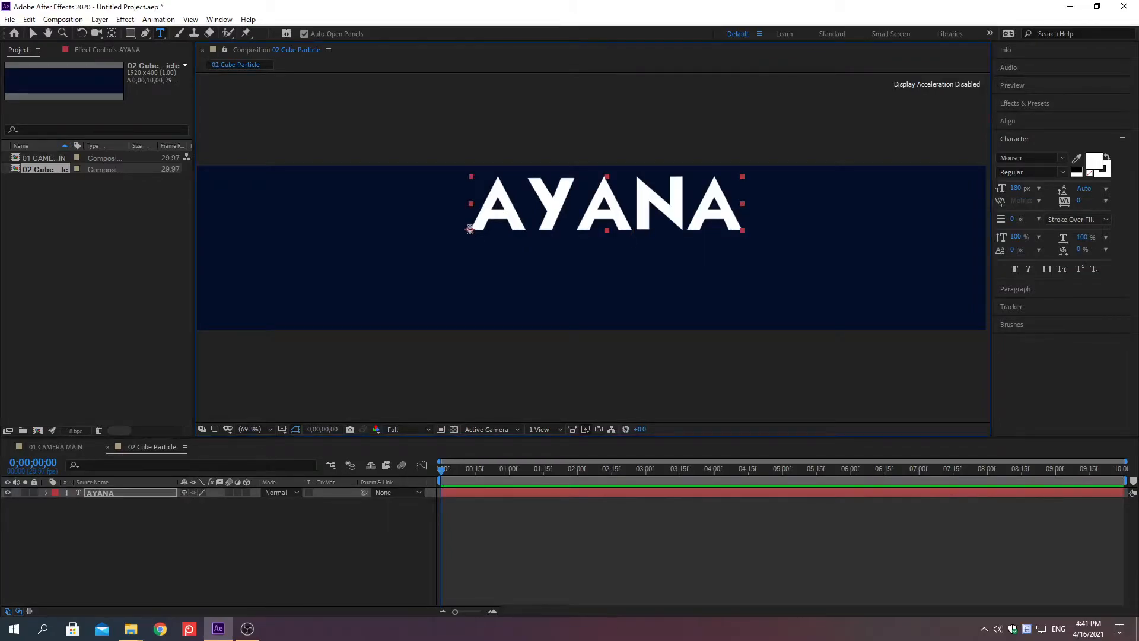
- Set the AYANA text's font to Mouser and its fill color to 32C3FF
left_click(1014, 155)
type("mouser")
key("Return")
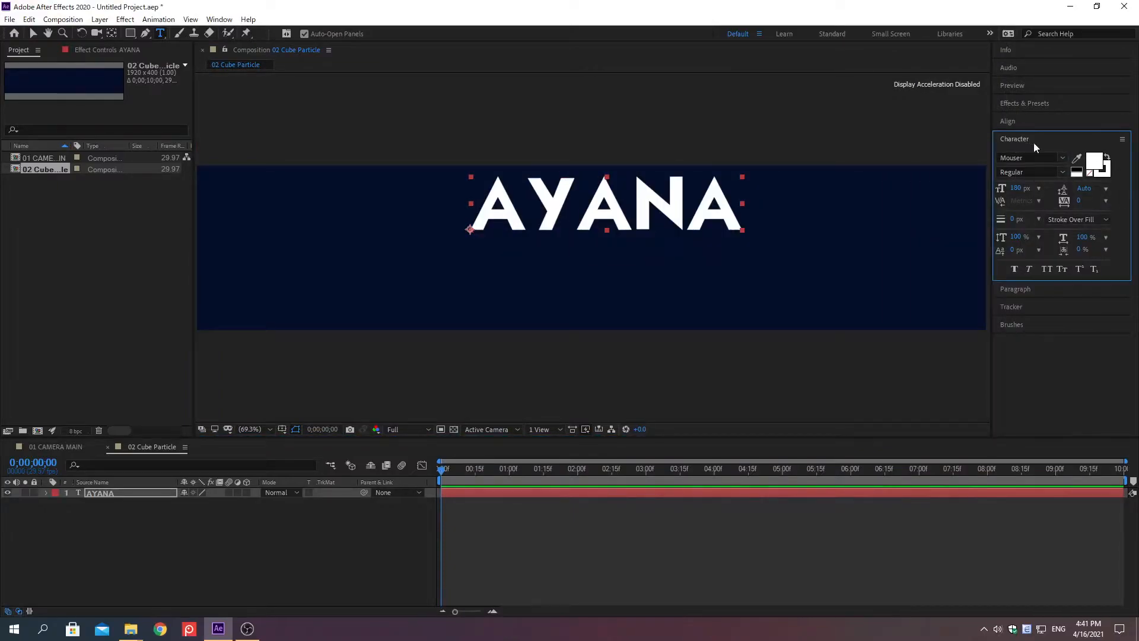
left_click(1094, 163)
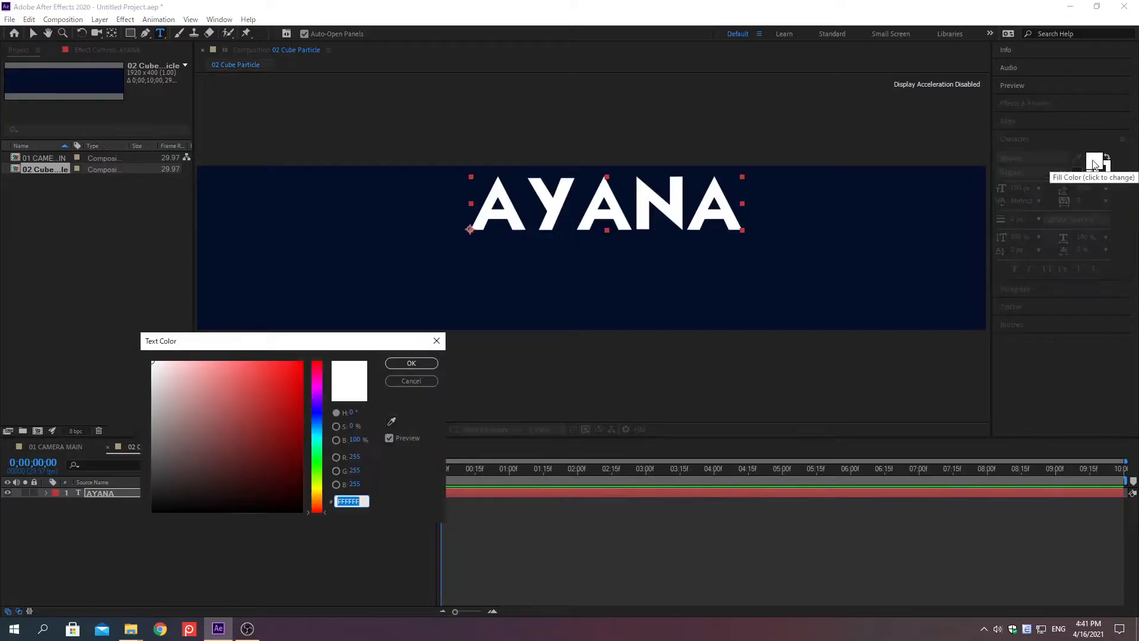
type("32C3FF")
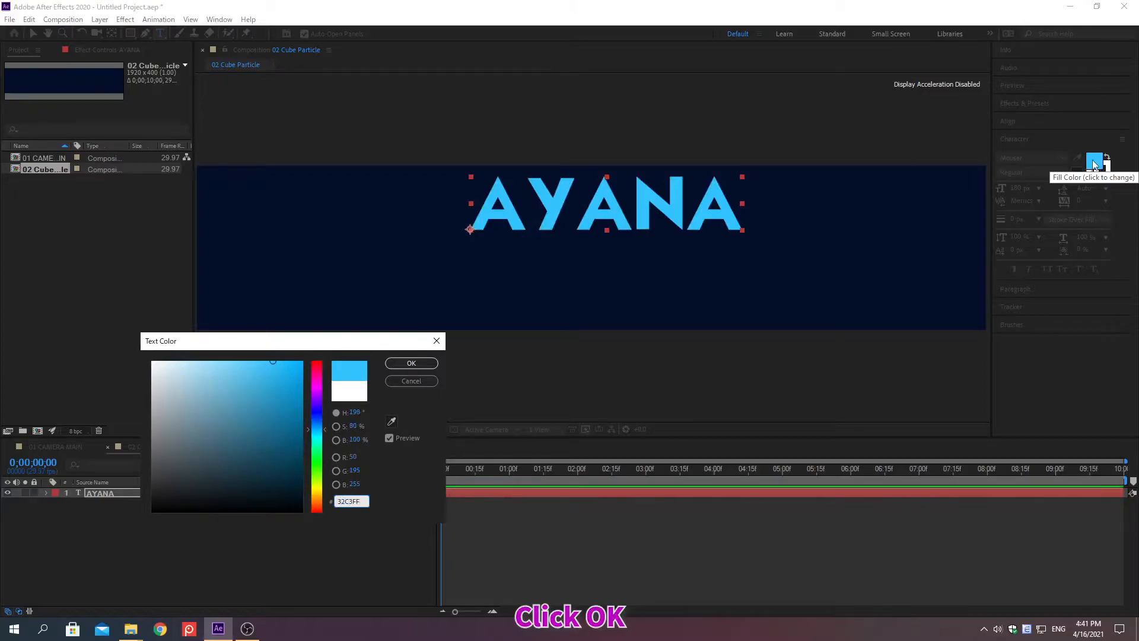
left_click(411, 363)
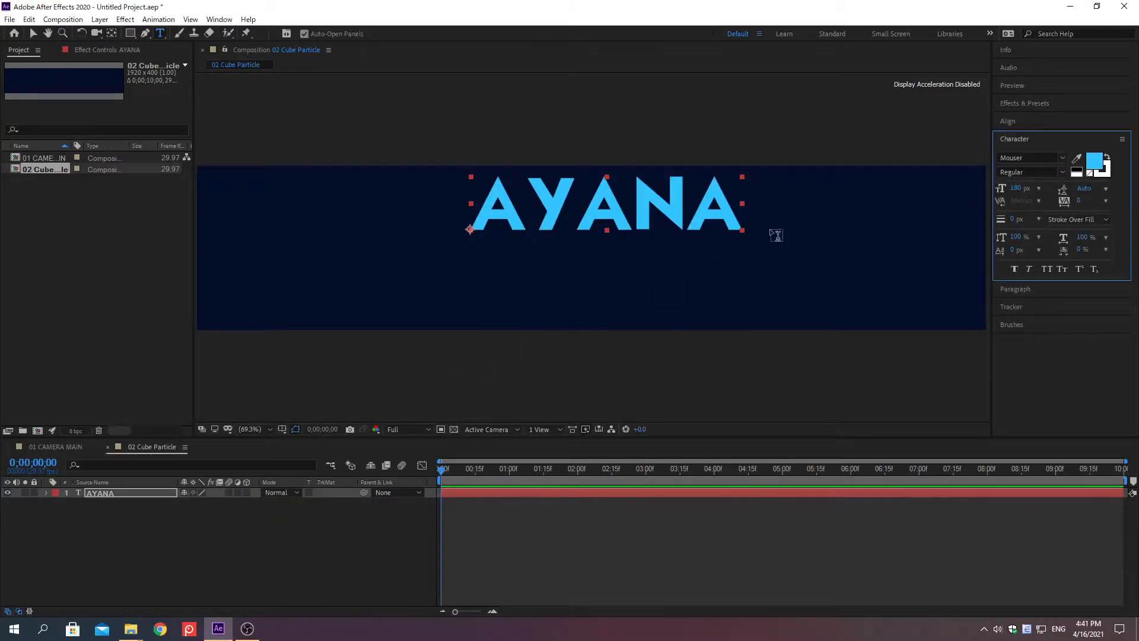
- Set the font size of the AYANA text to 300 px
left_click(1015, 188)
type("300")
key("Return")
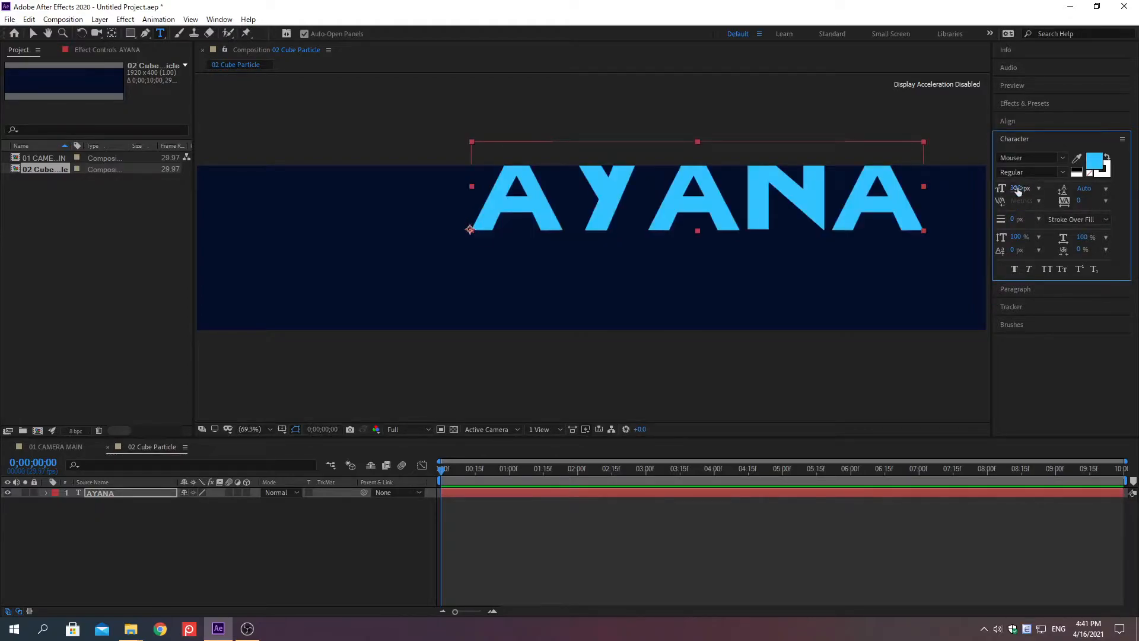
left_click(1014, 138)
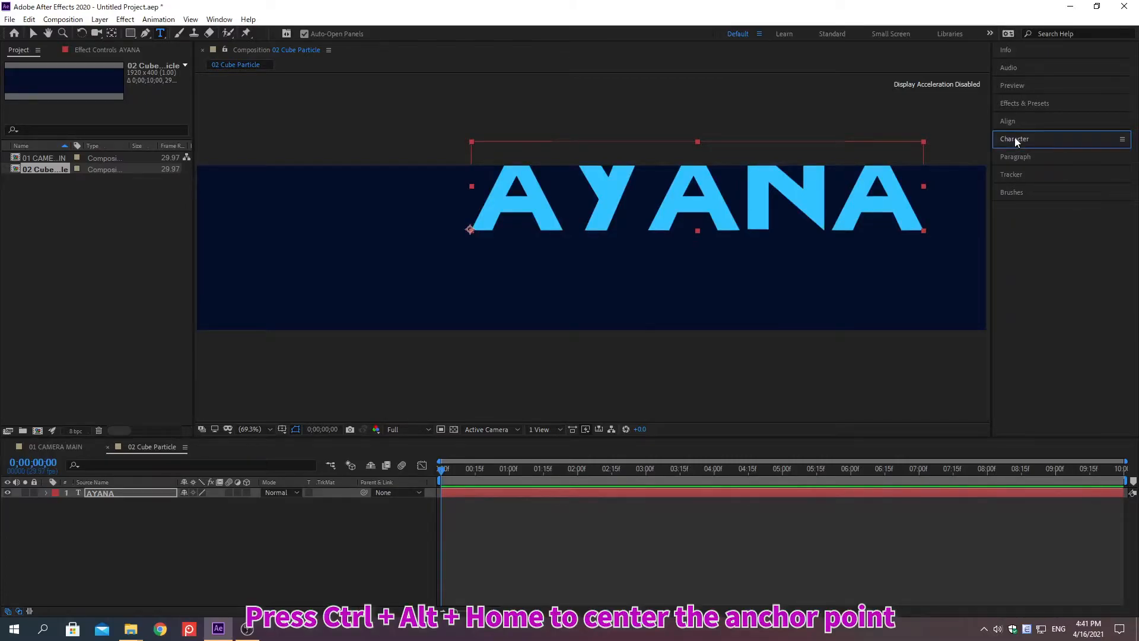
- Center the AYANA text layer in the composition with its anchor point at its middle, and duplicate the layer
key("ctrl+alt+Home")
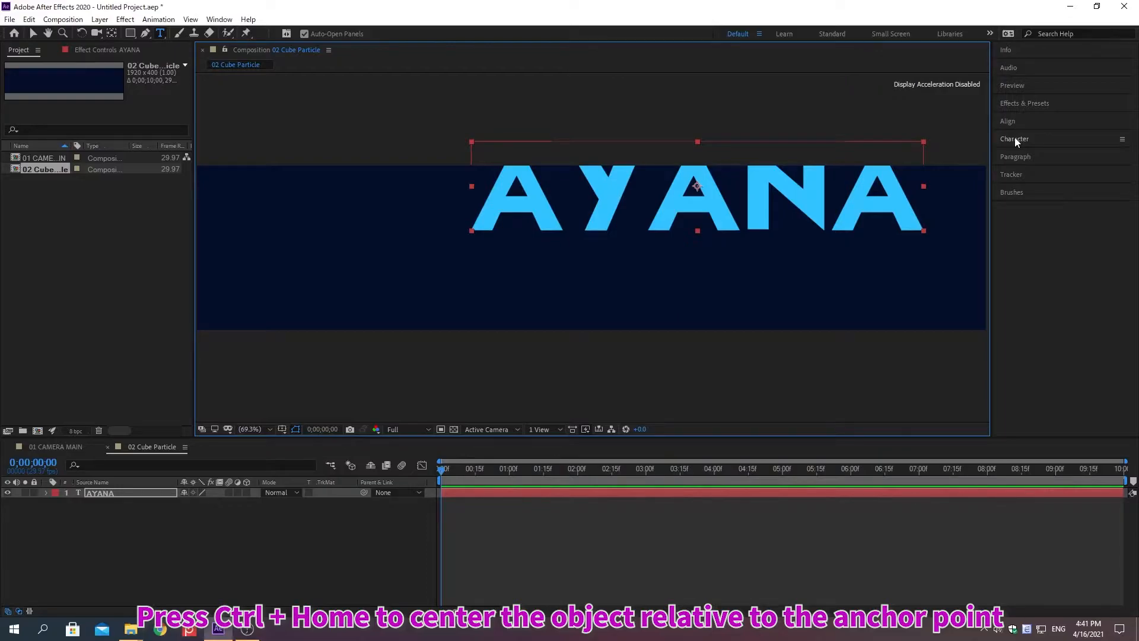
key("ctrl+Home")
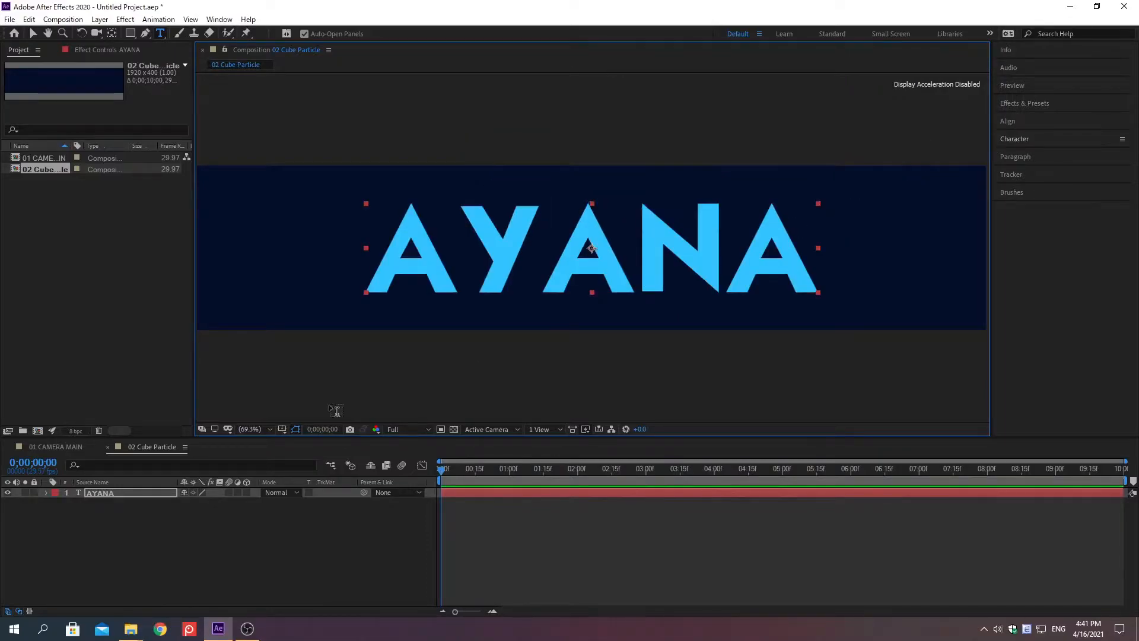
left_click(107, 492)
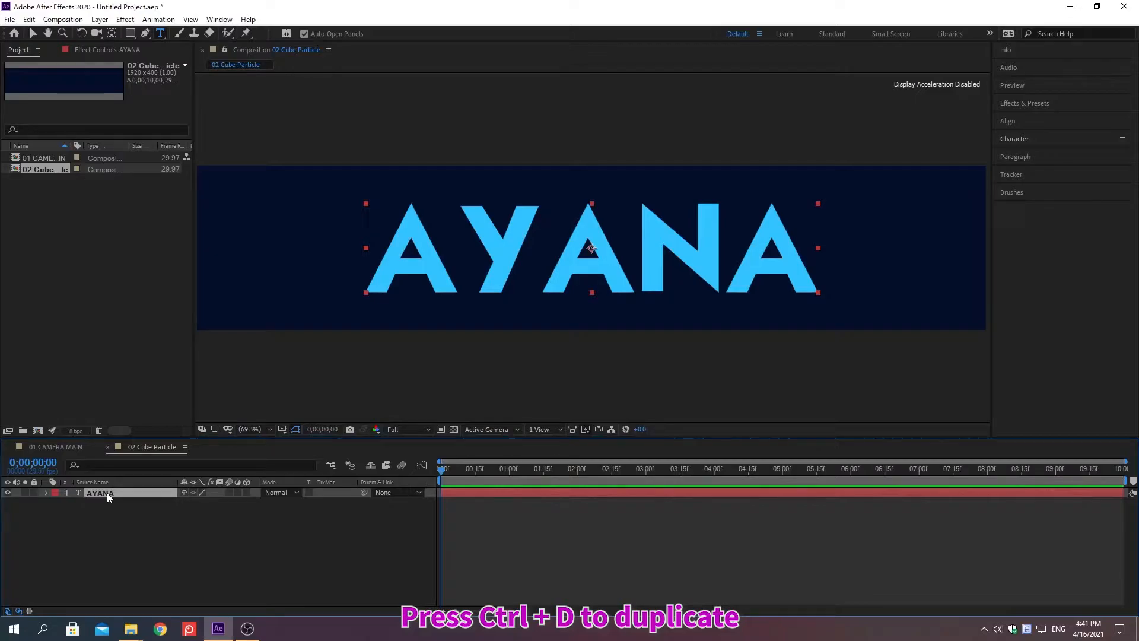
key("ctrl+d")
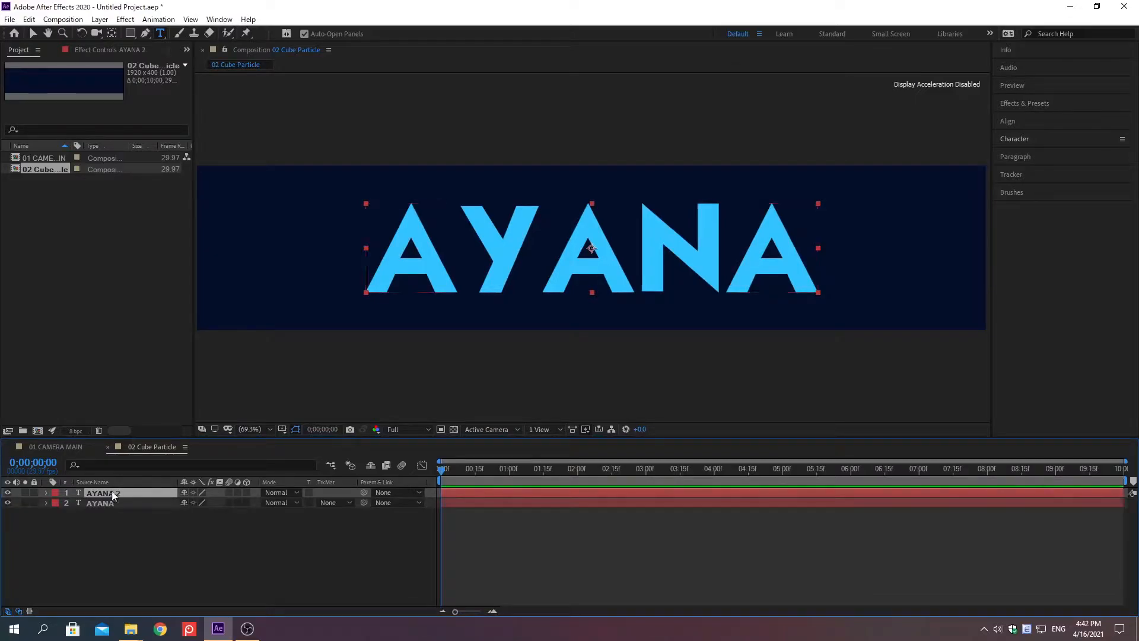
- Apply the CC Composite effect to the duplicated AYANA 2 text layer
left_click(1025, 105)
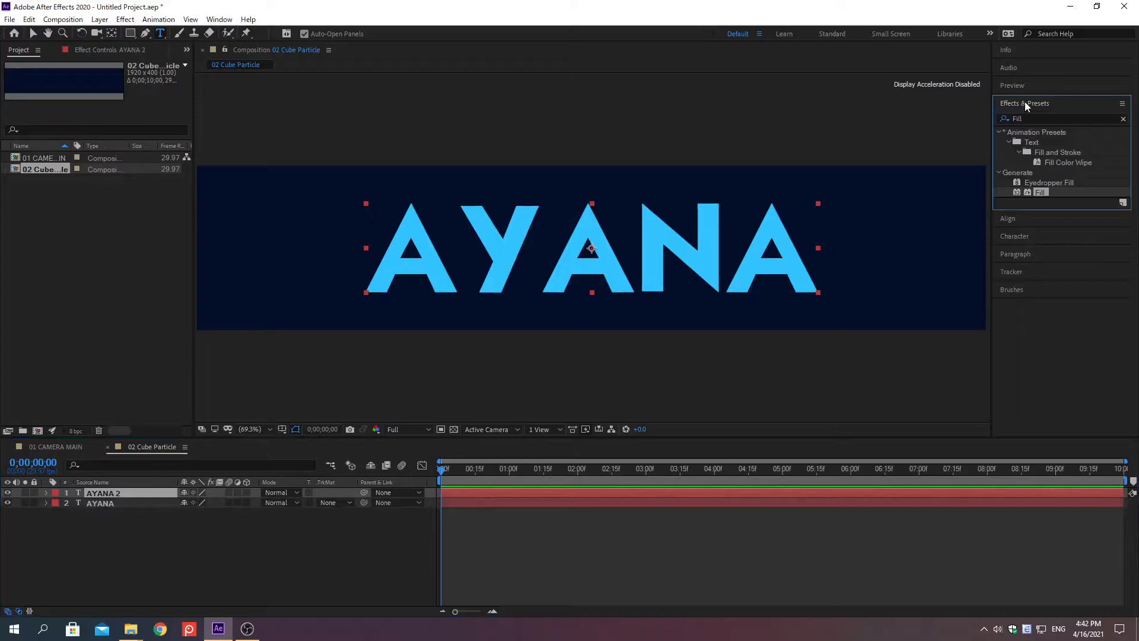
left_click(1123, 120)
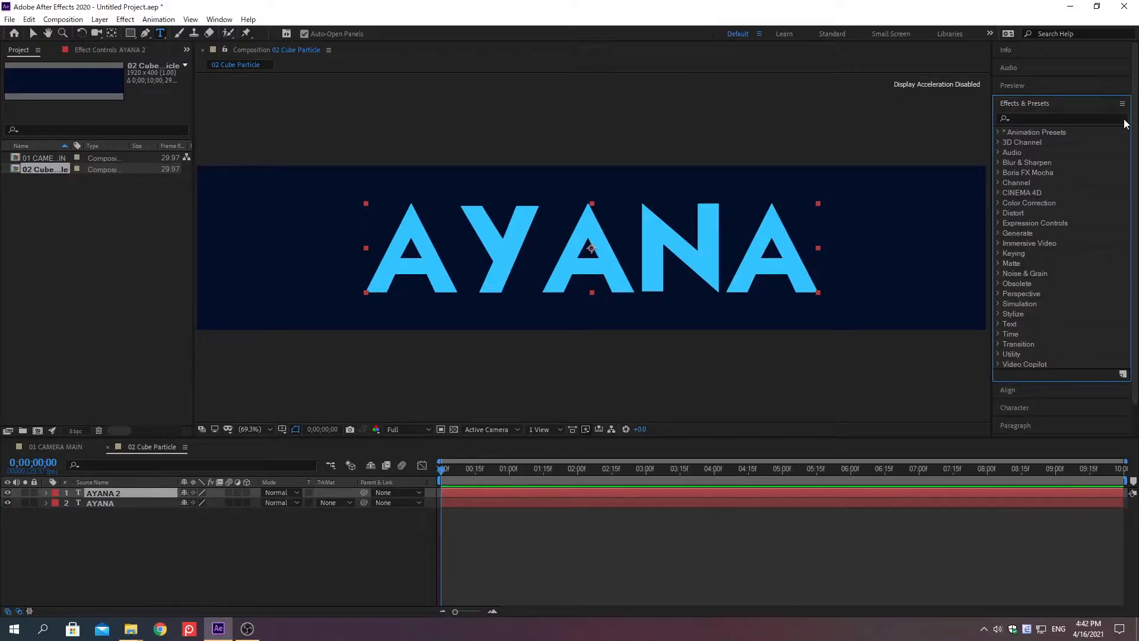
left_click(1024, 117)
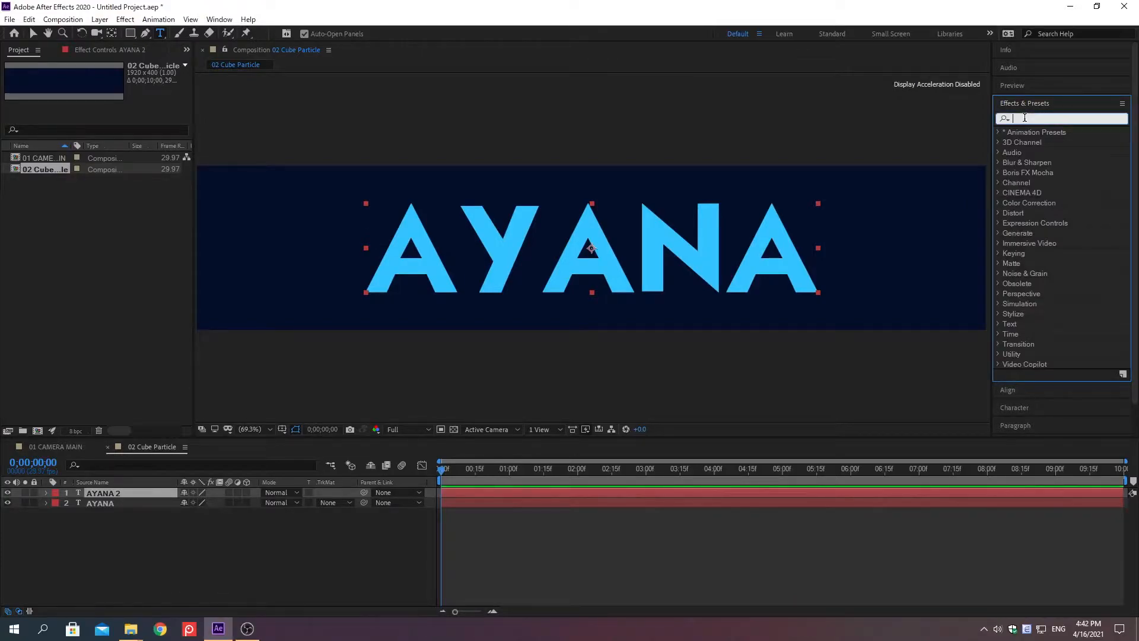
type("cC Composit")
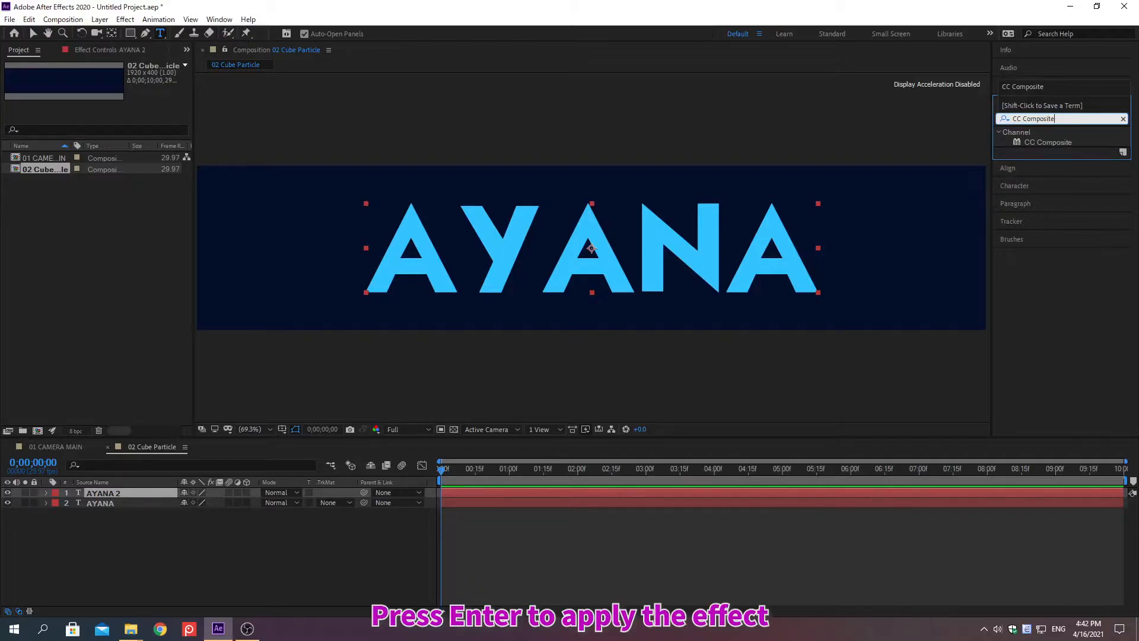
key("Return")
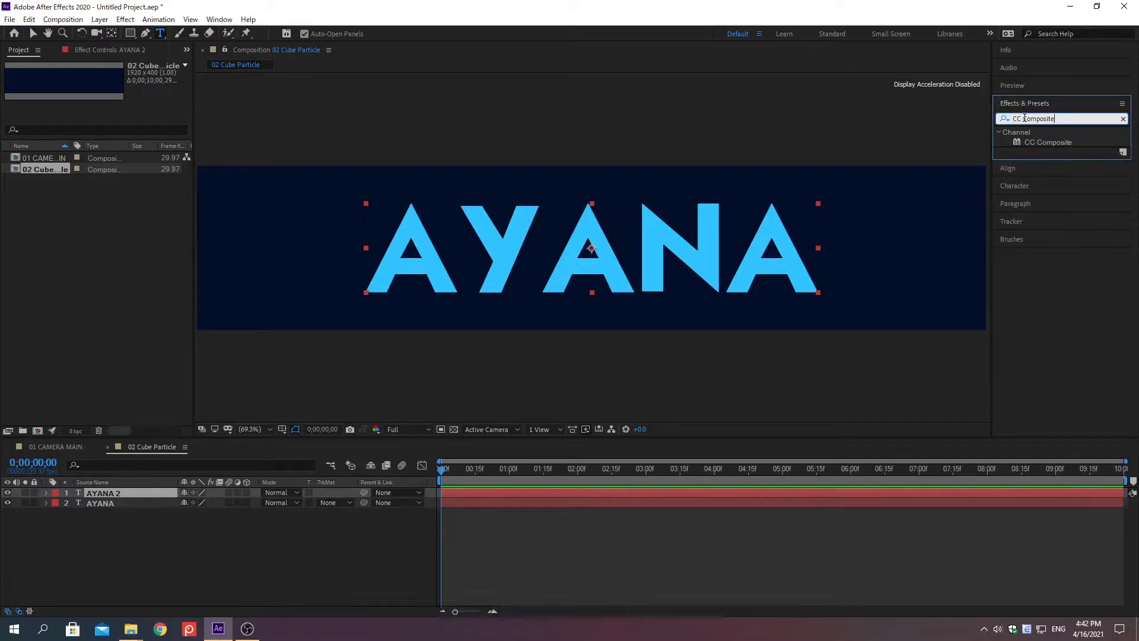
key("Return")
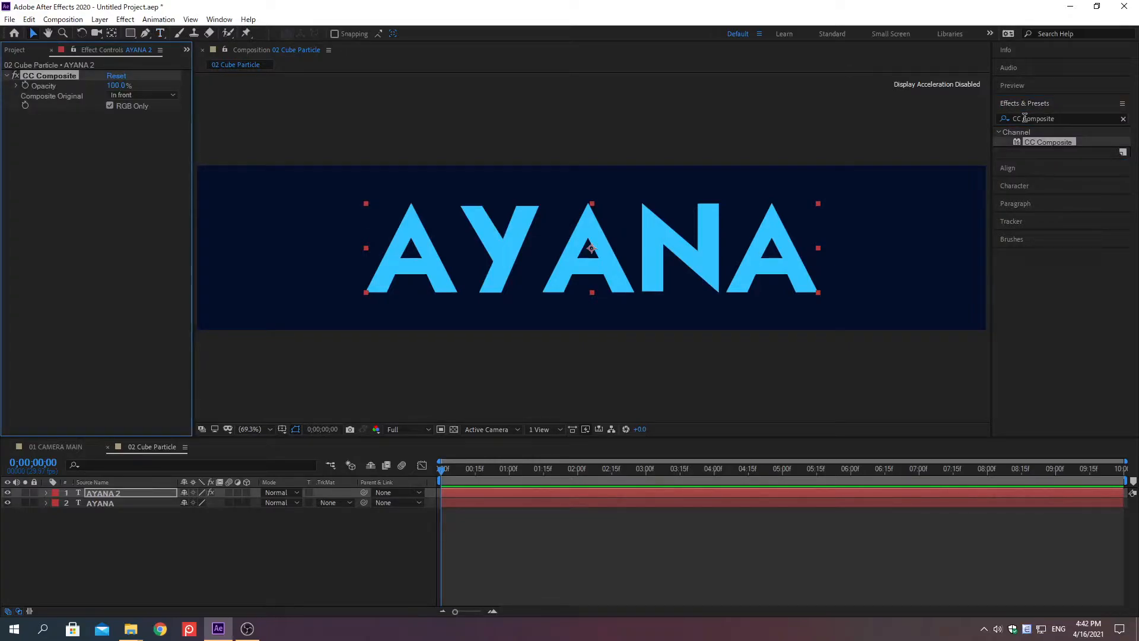
left_click(1024, 104)
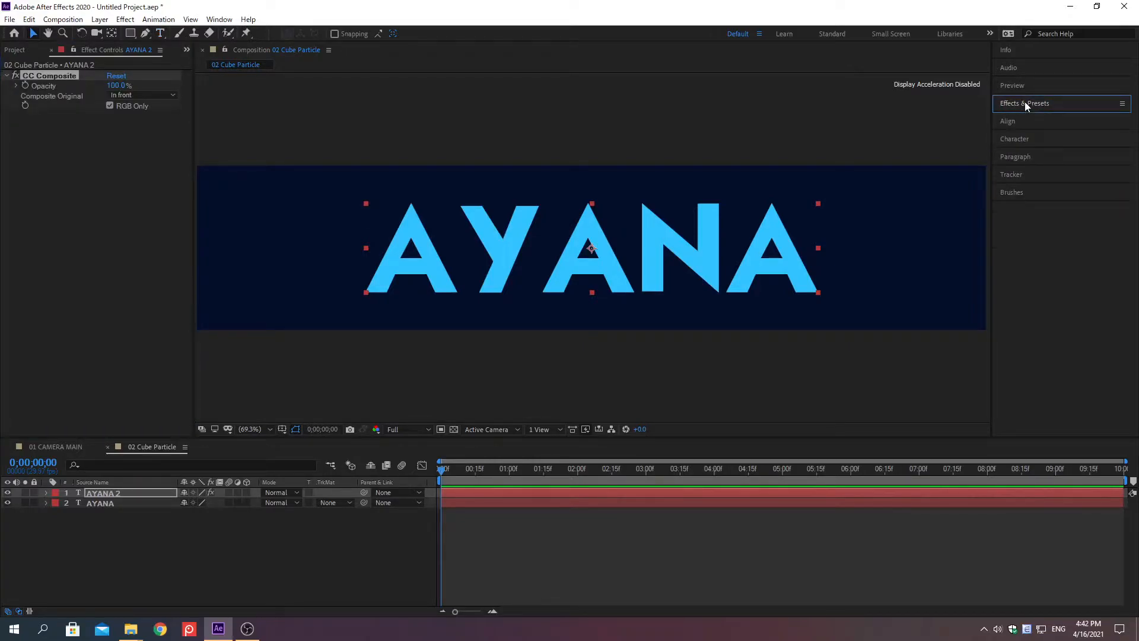
- Apply the CC Particle Systems II effect to the AYANA 2 text layer
left_click(1024, 104)
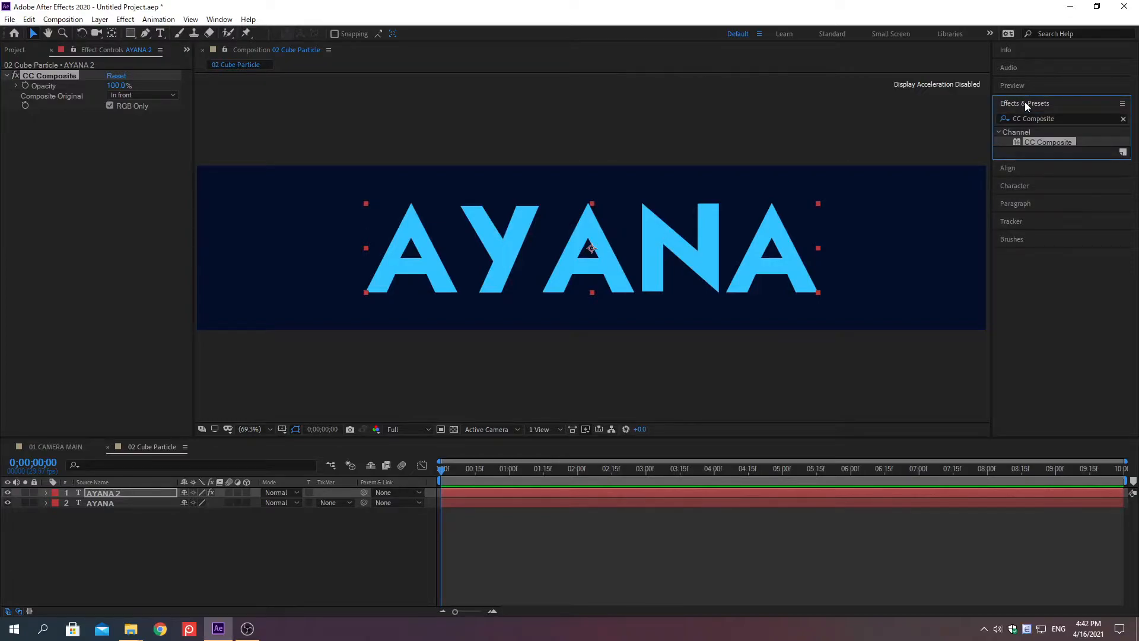
left_click(1122, 119)
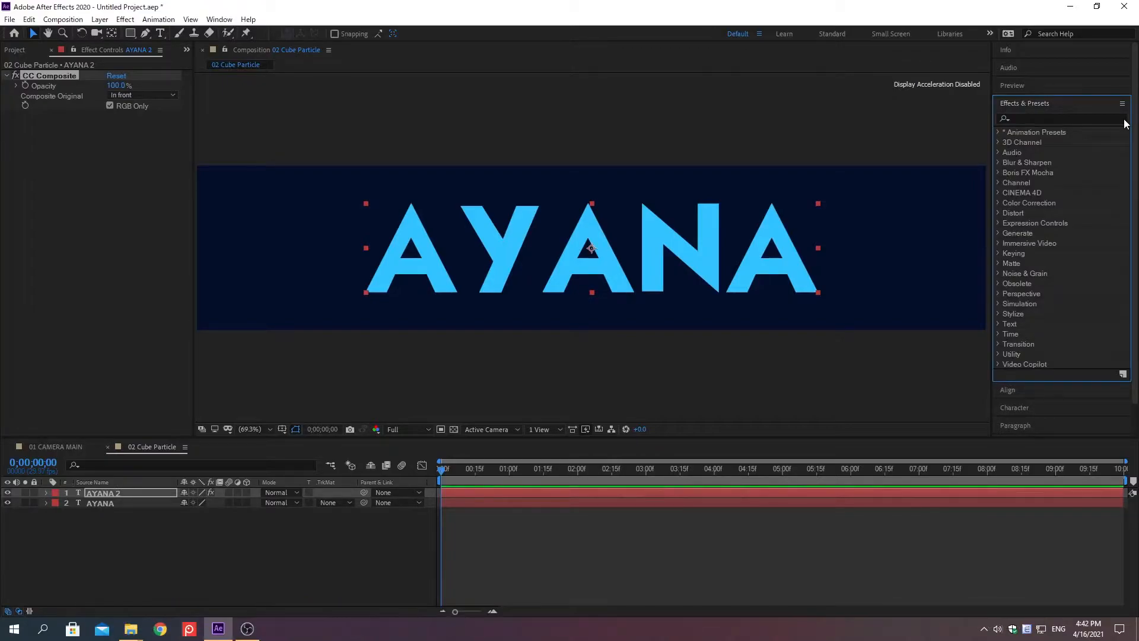
left_click(1024, 118)
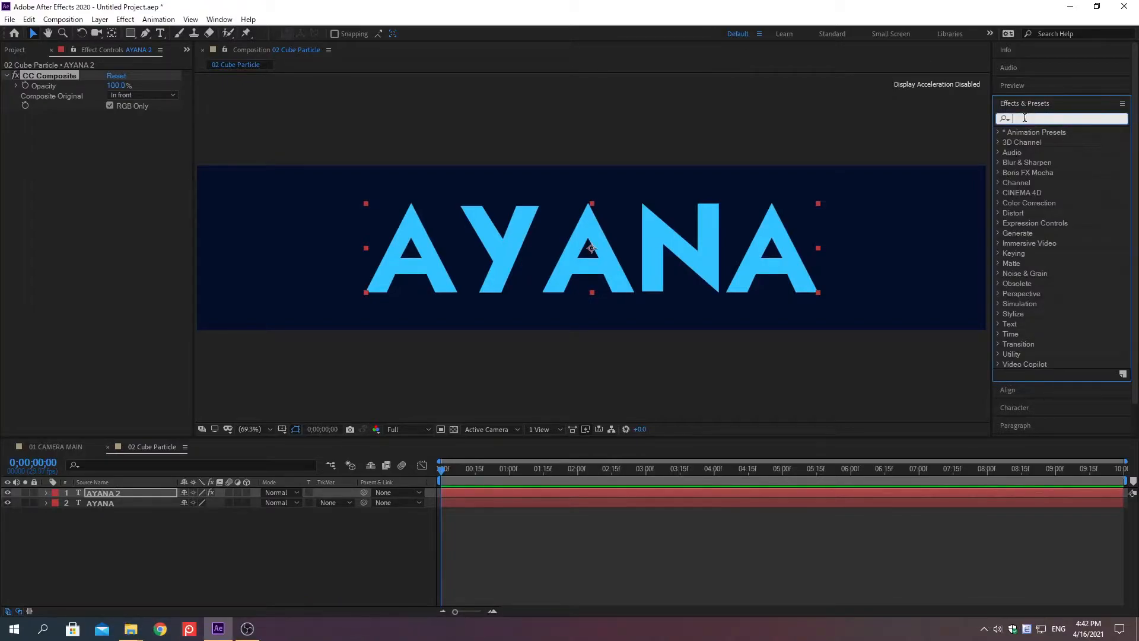
type("cC Particle")
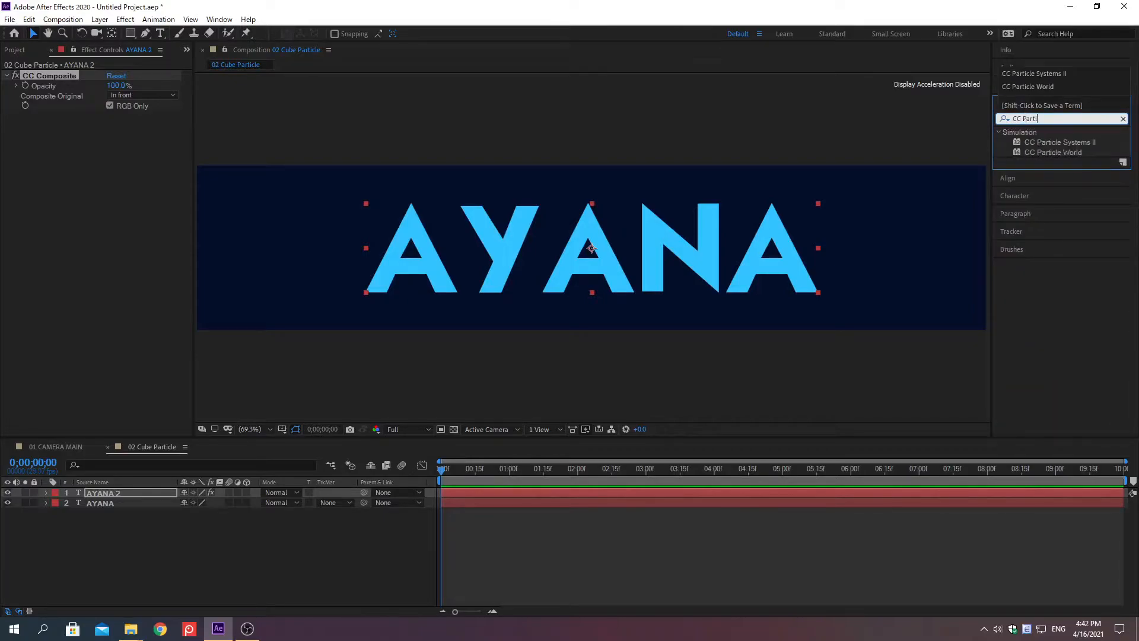
type(" Systems II")
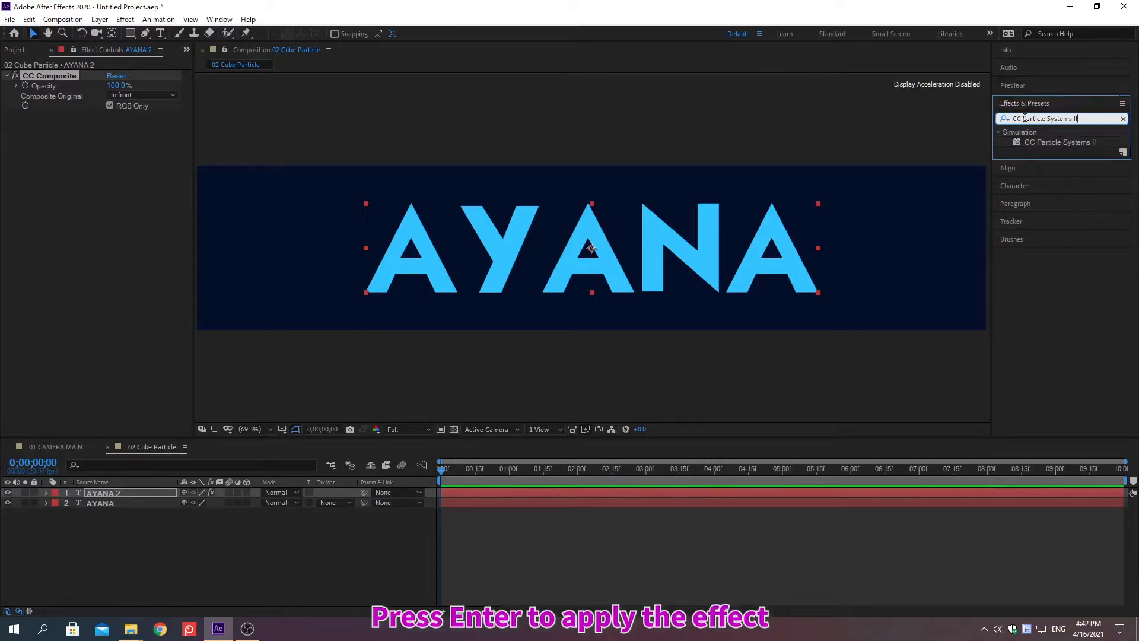
key("Return")
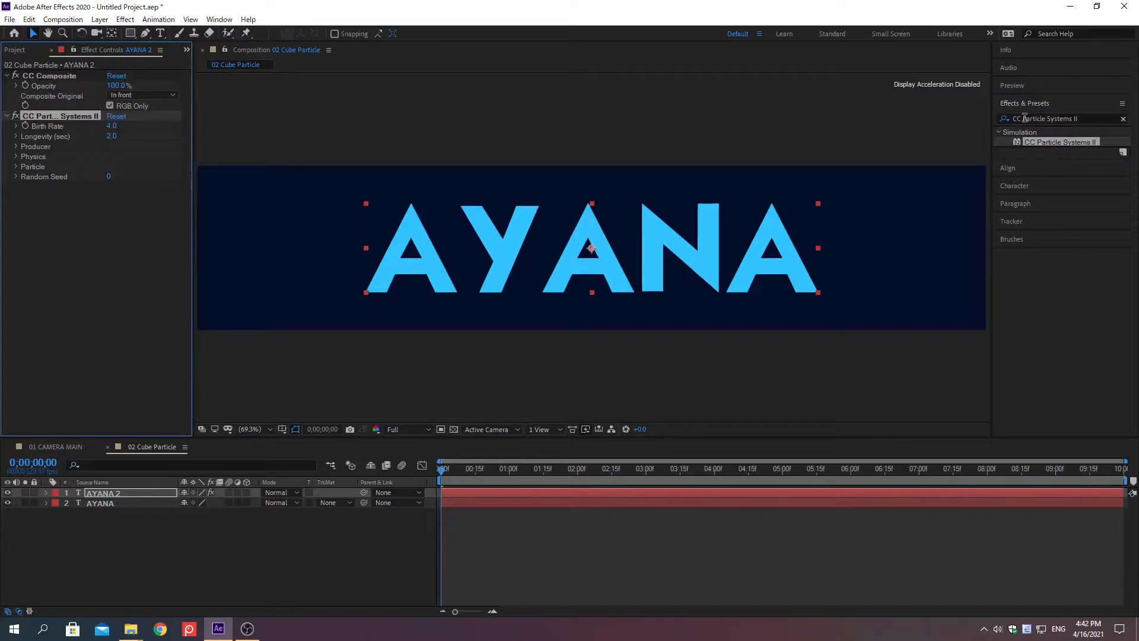
left_click(1024, 102)
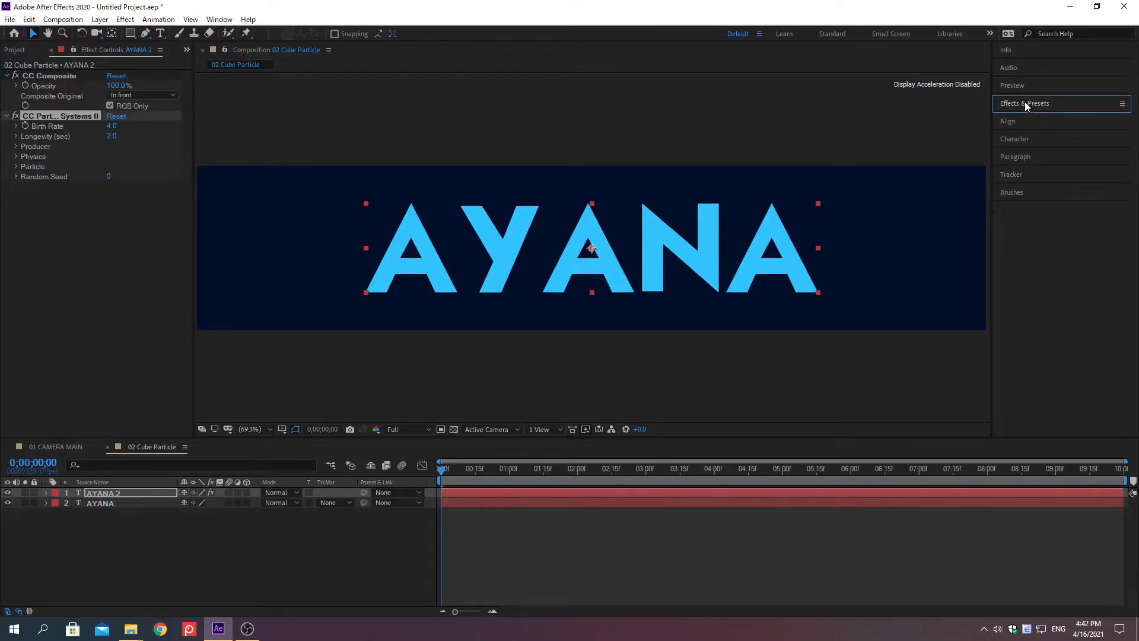
- Set the CC Particle Systems II Longevity to 0.3 seconds and the Birth Rate to 0.2
right_click(46, 137)
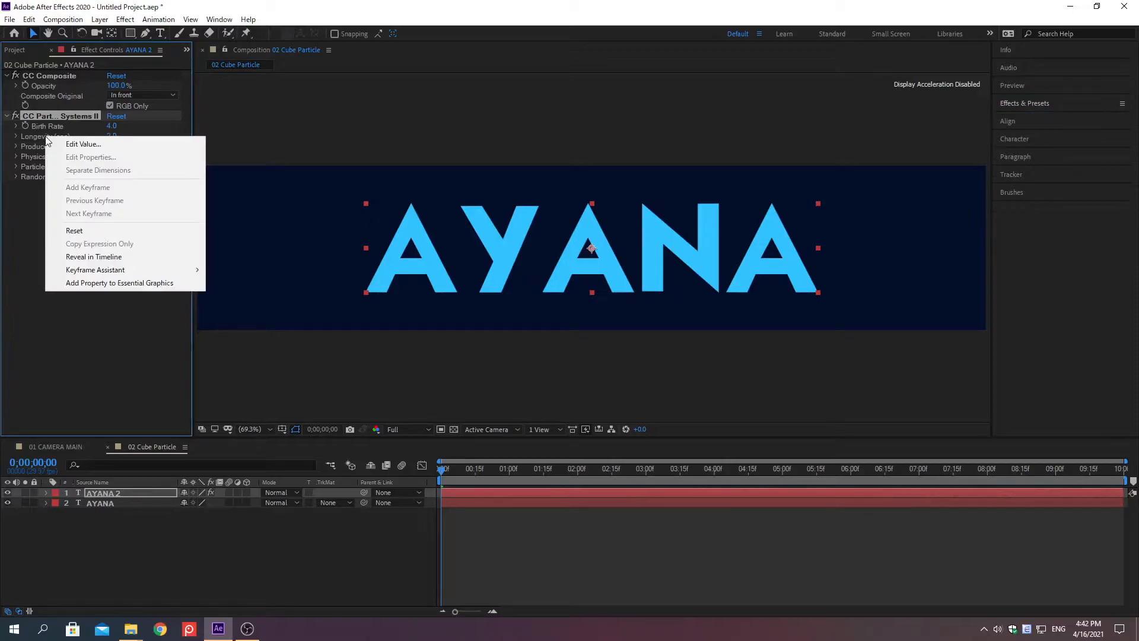
left_click(83, 144)
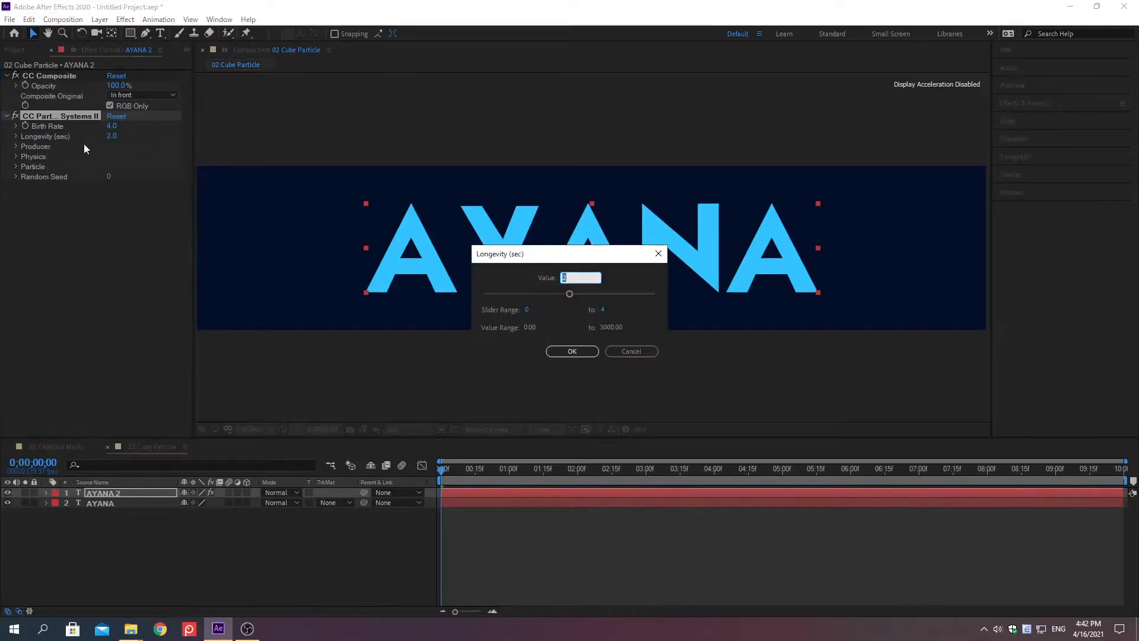
type("0.3")
key("Return")
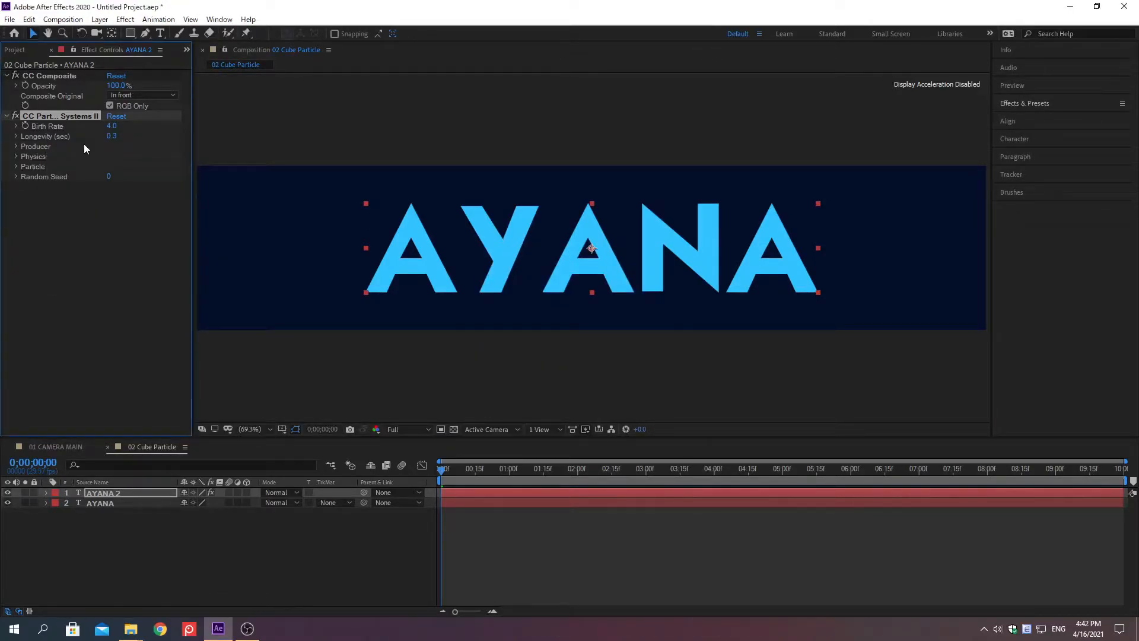
right_click(49, 127)
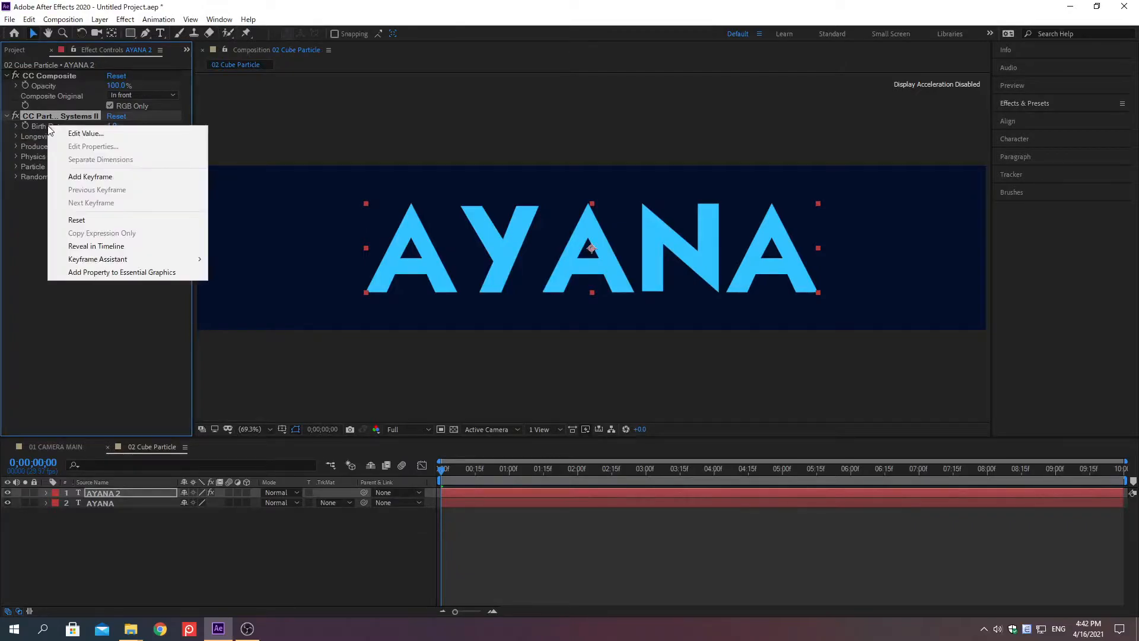
left_click(85, 133)
type("0.2")
key("Return")
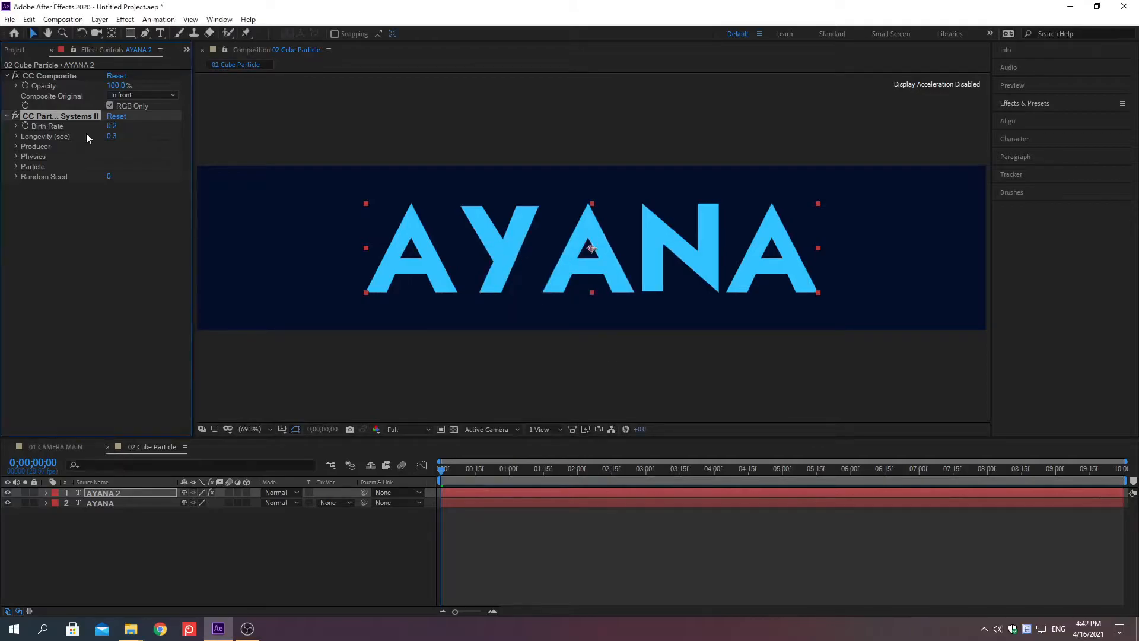
- Move the current time to 0;00;01;15 and change the Particle Type of CC Particle Systems II to Cube
key("alt+shift+j")
type("0;00;01;15")
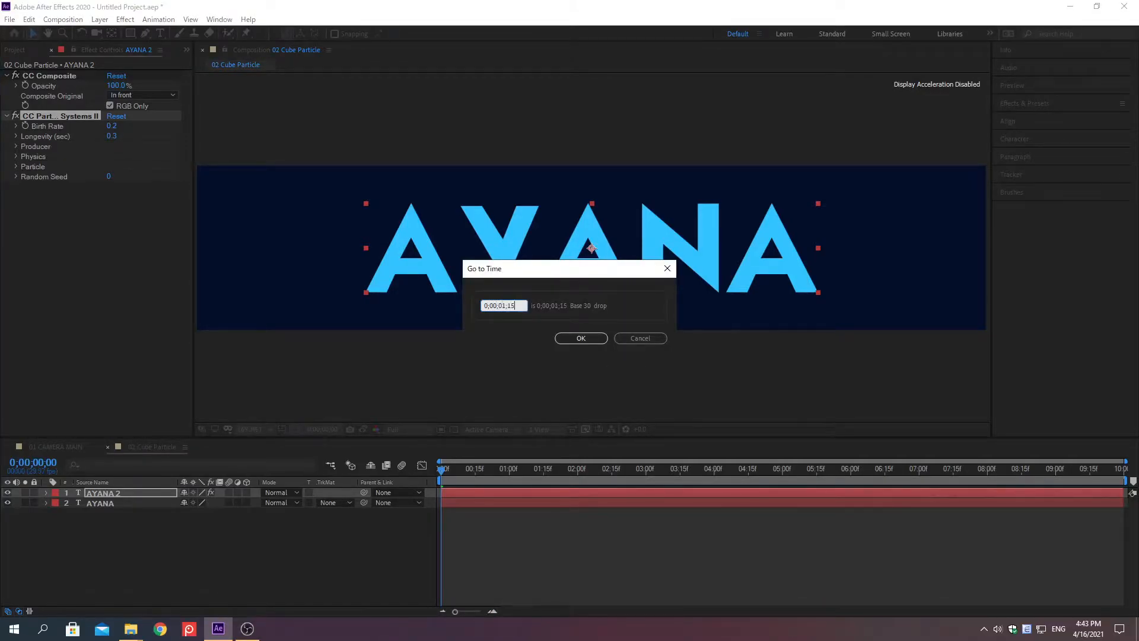
key("Return")
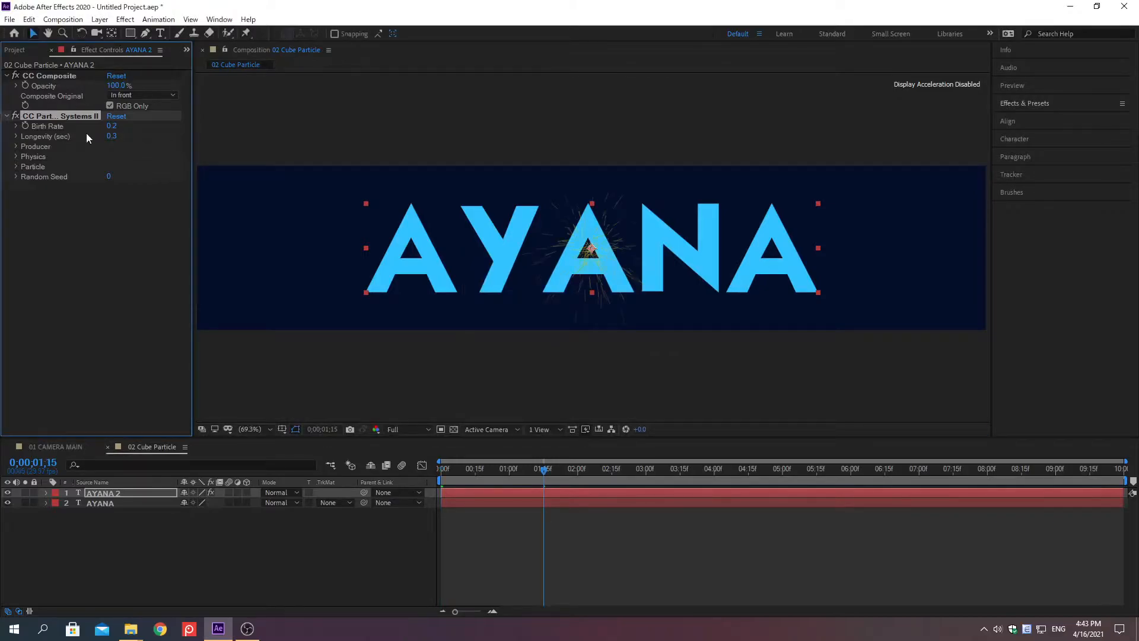
left_click(16, 167)
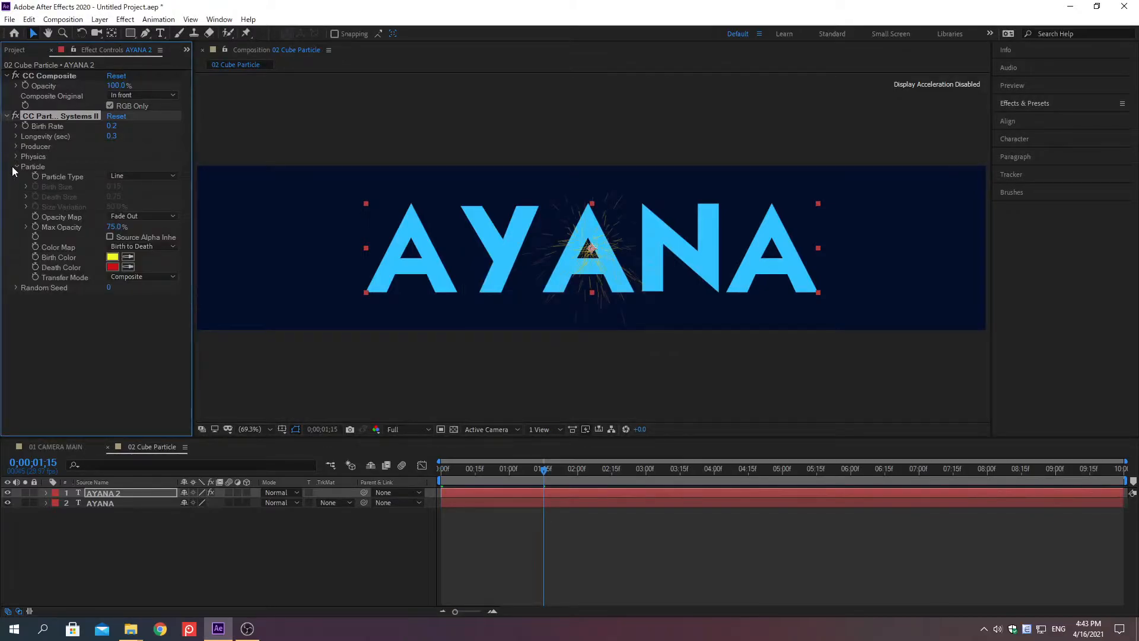
left_click(134, 177)
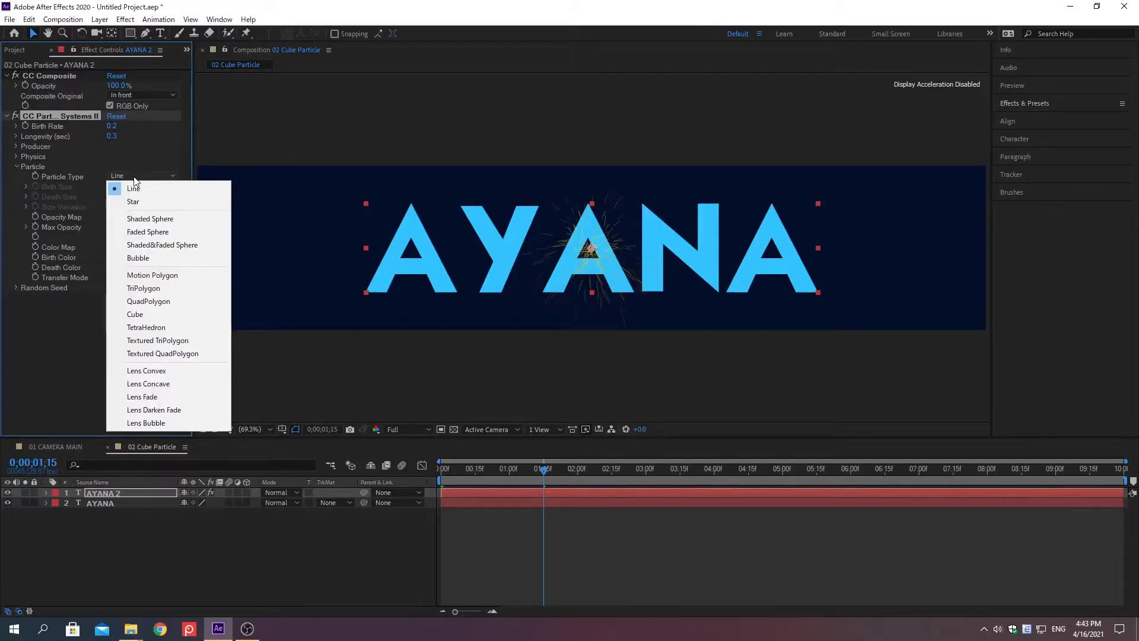
left_click(136, 314)
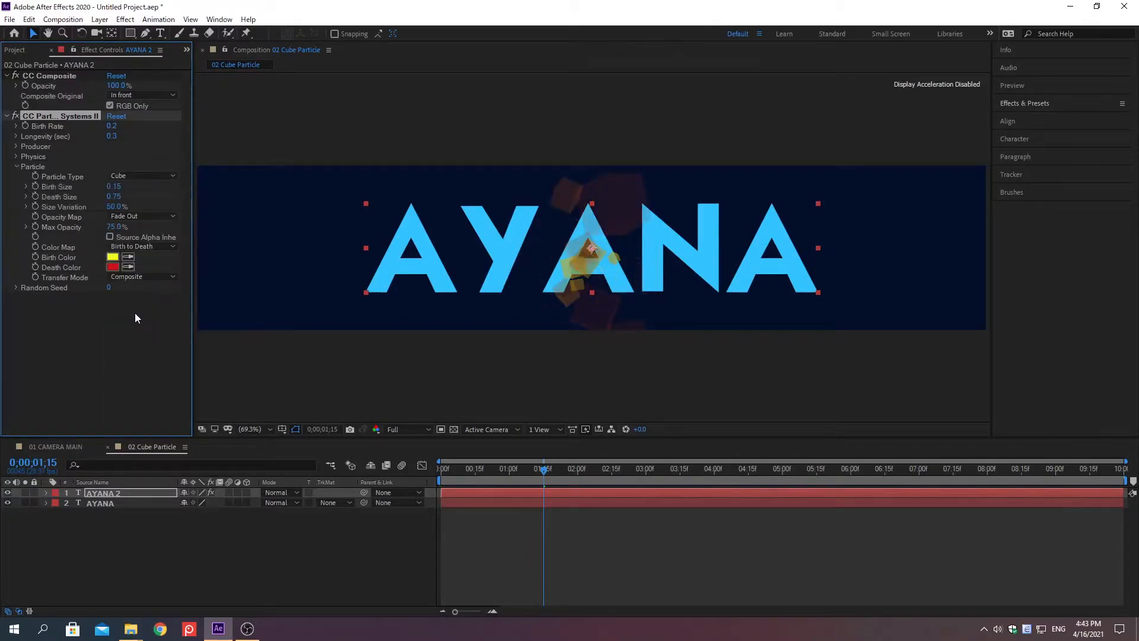
- Set the particles' Opacity Map to Constant and enable Source Alpha Inheritance
left_click(133, 216)
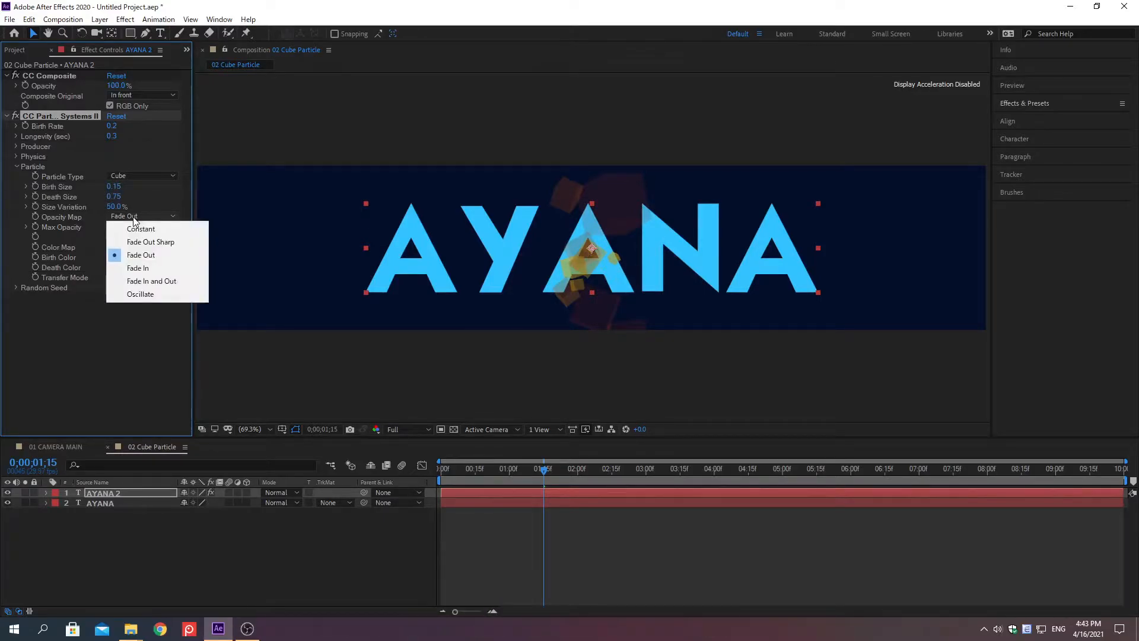
left_click(140, 228)
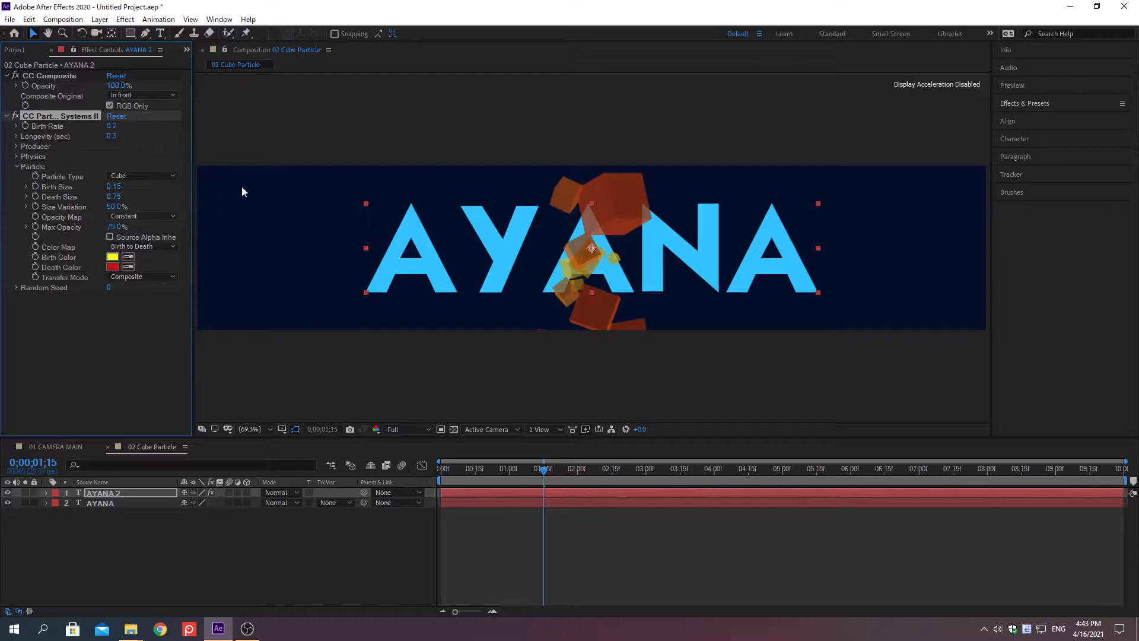
left_click(552, 60)
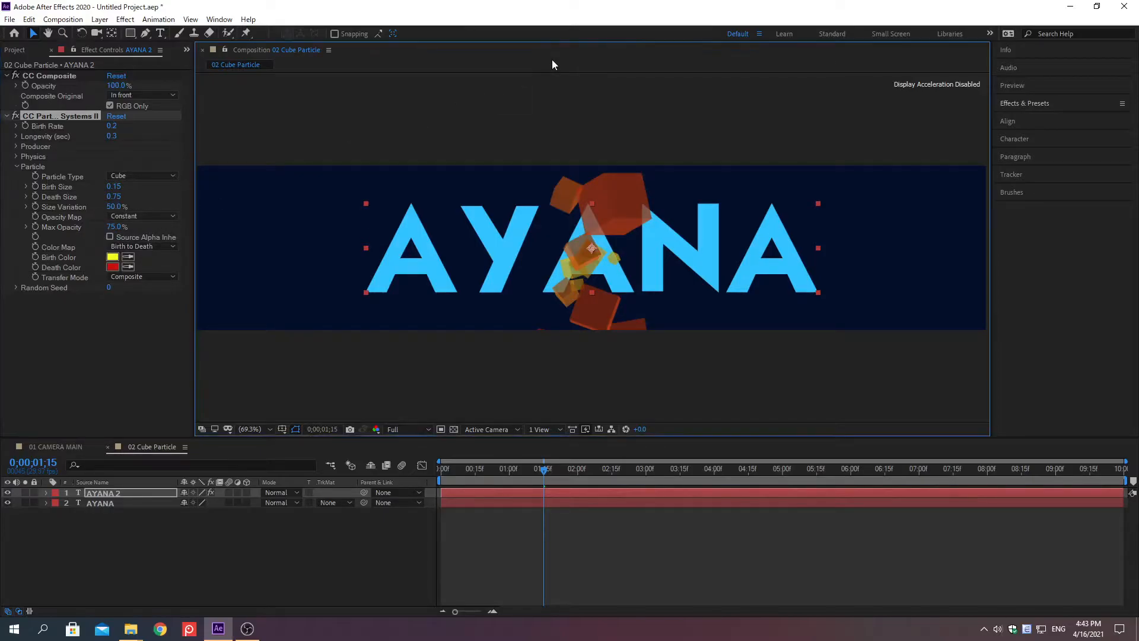
left_click_drag(195, 221, 262, 231)
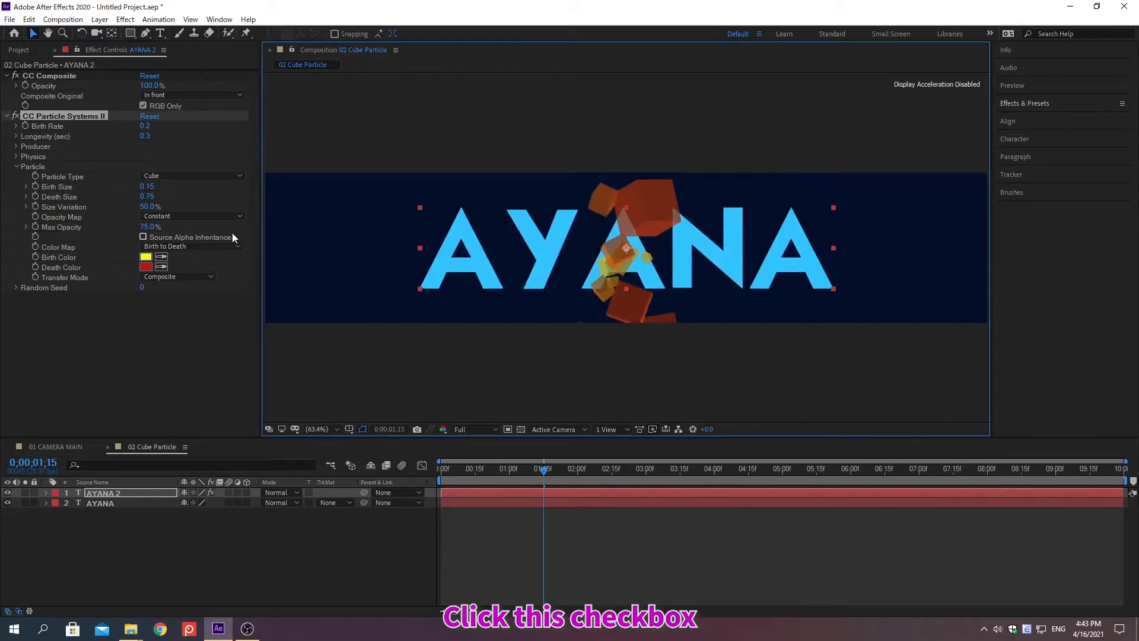
left_click(143, 236)
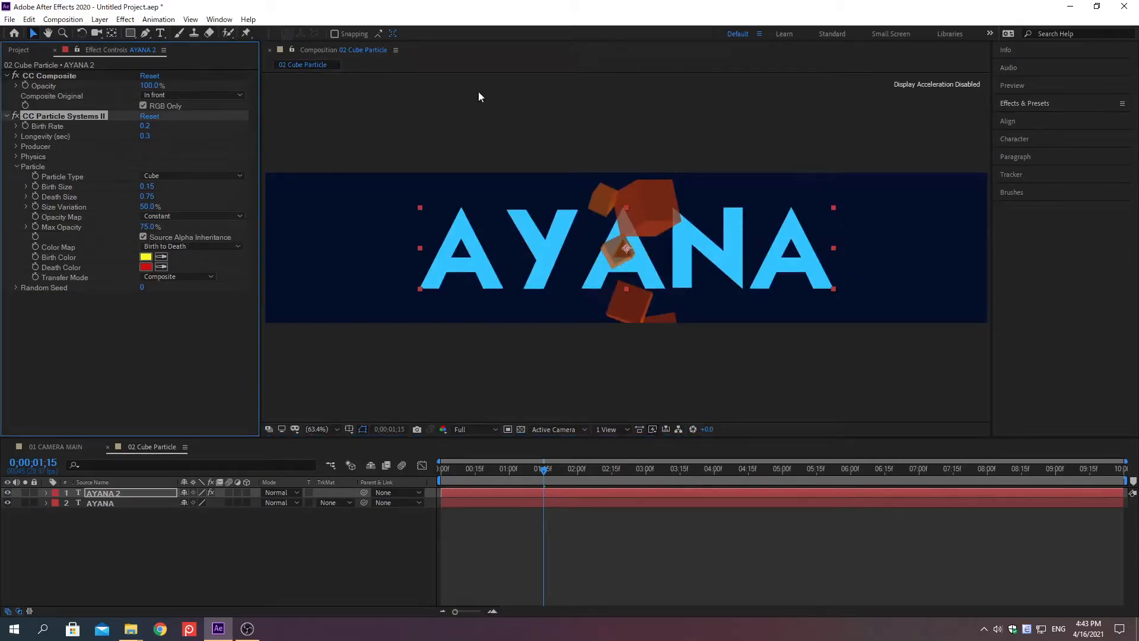
left_click(552, 61)
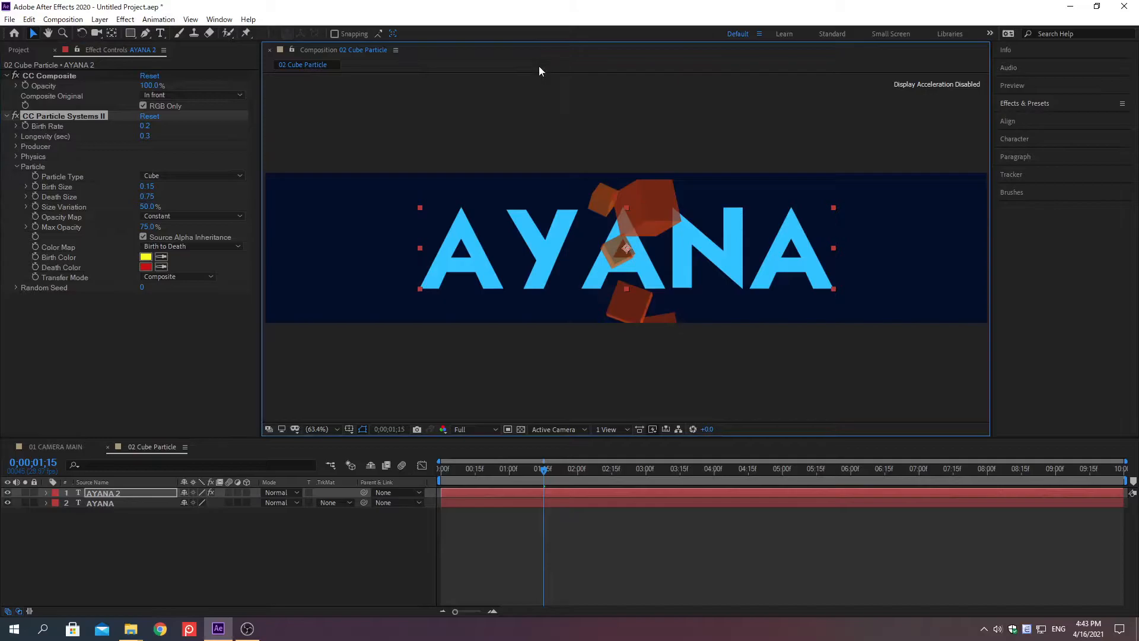
left_click_drag(260, 203, 193, 270)
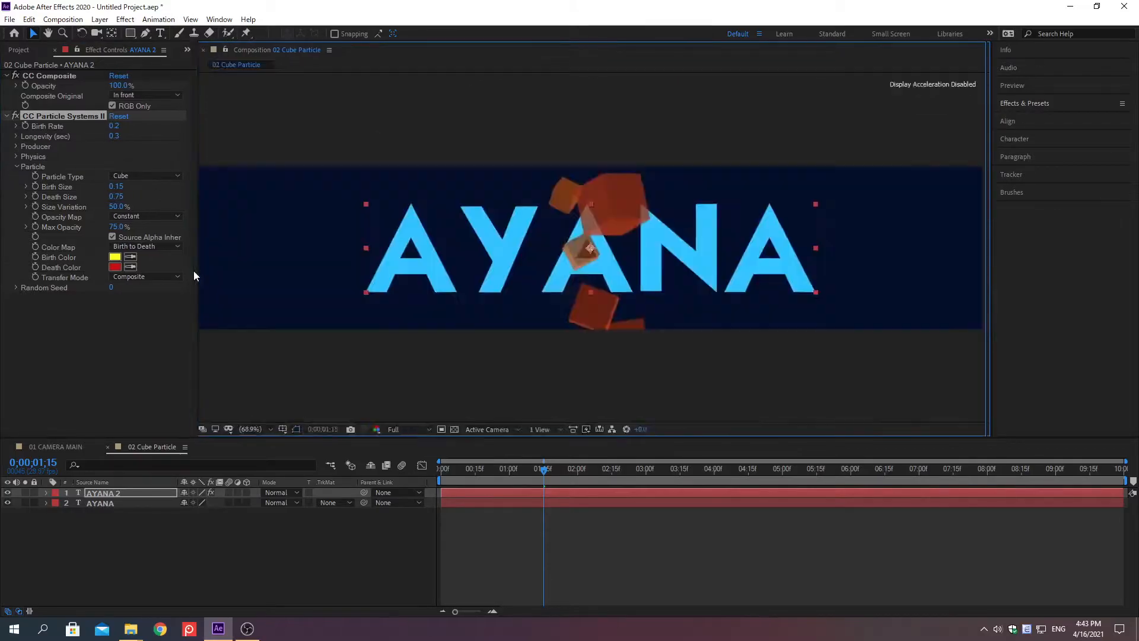
- Set the particles' Birth Color to hex AEFCFC
right_click(62, 257)
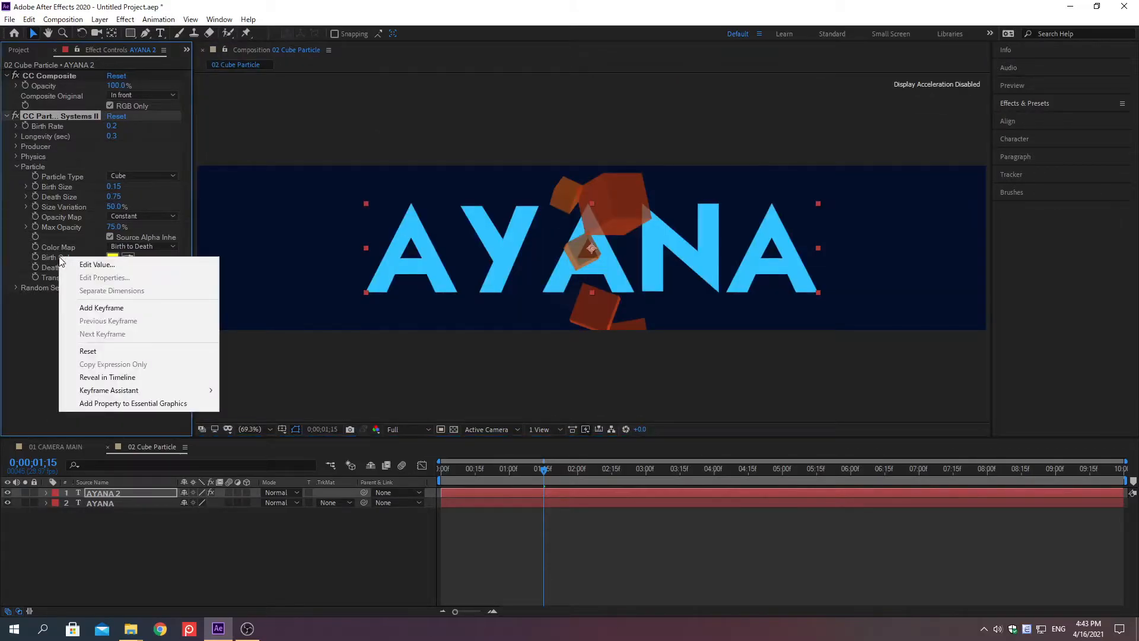
left_click(97, 264)
type("AEFC")
type("FF")
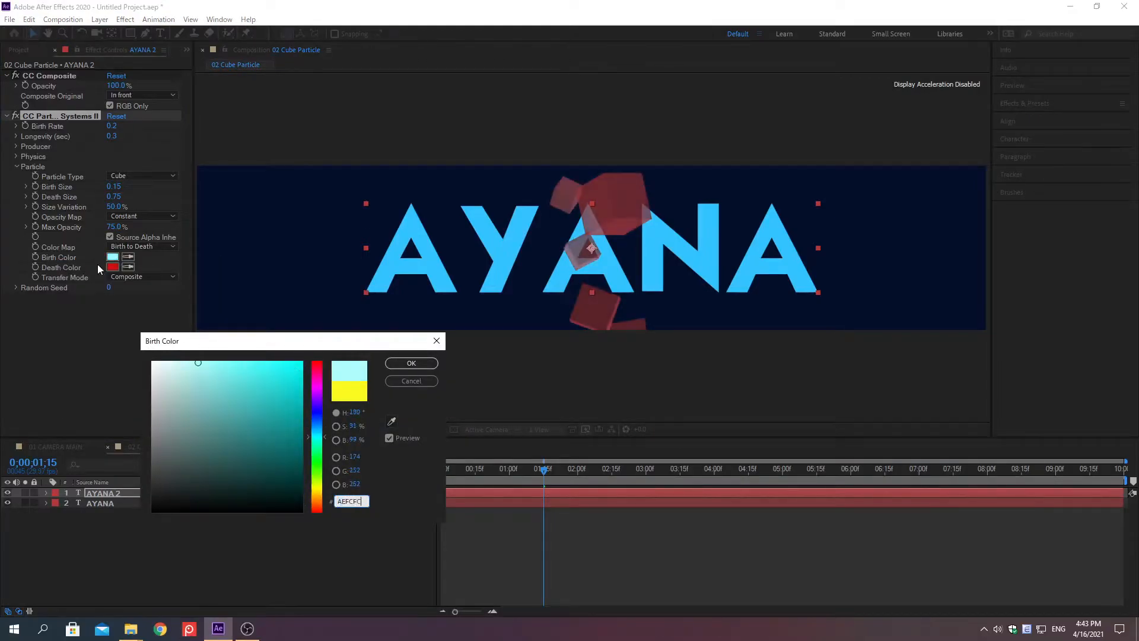
key("Return")
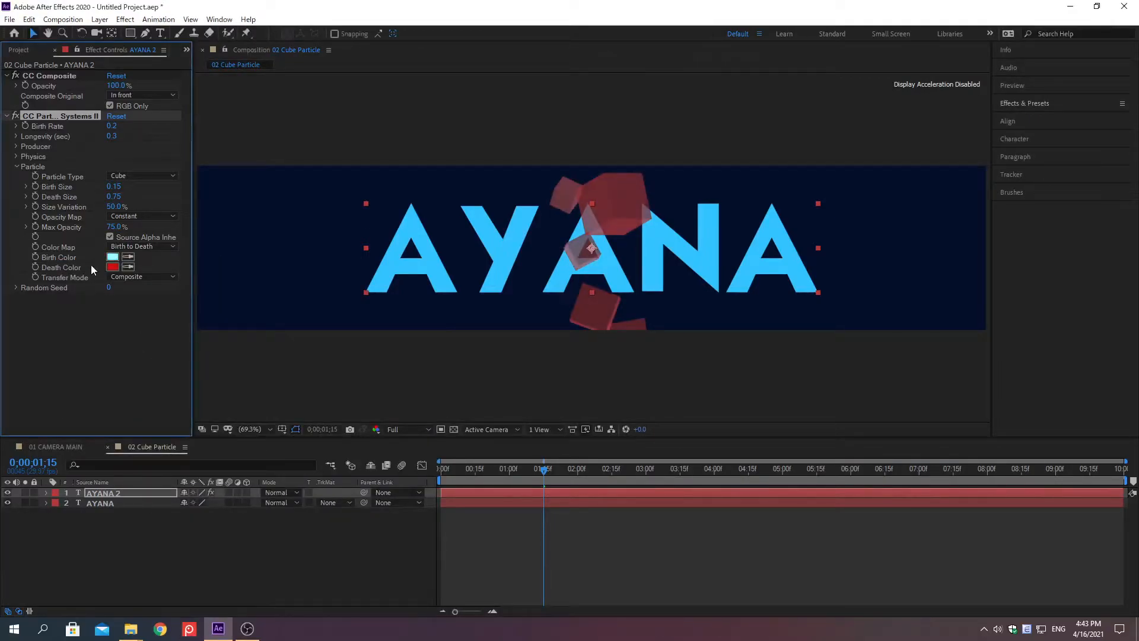
- Set the particles' Death Color to hex 436478
right_click(62, 268)
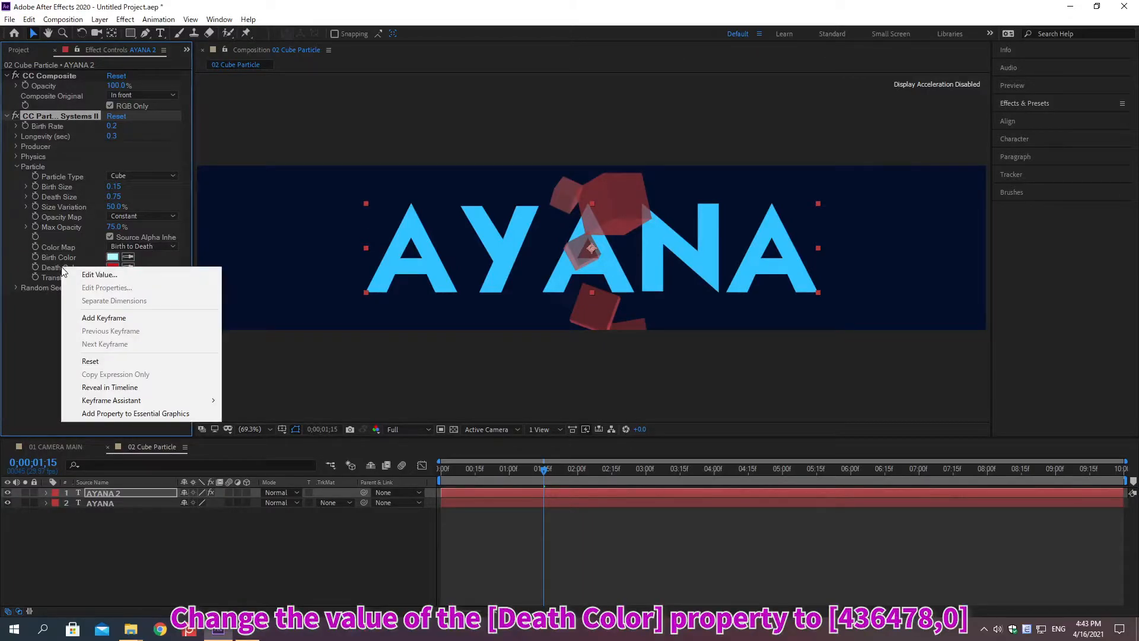
left_click(99, 275)
type("4")
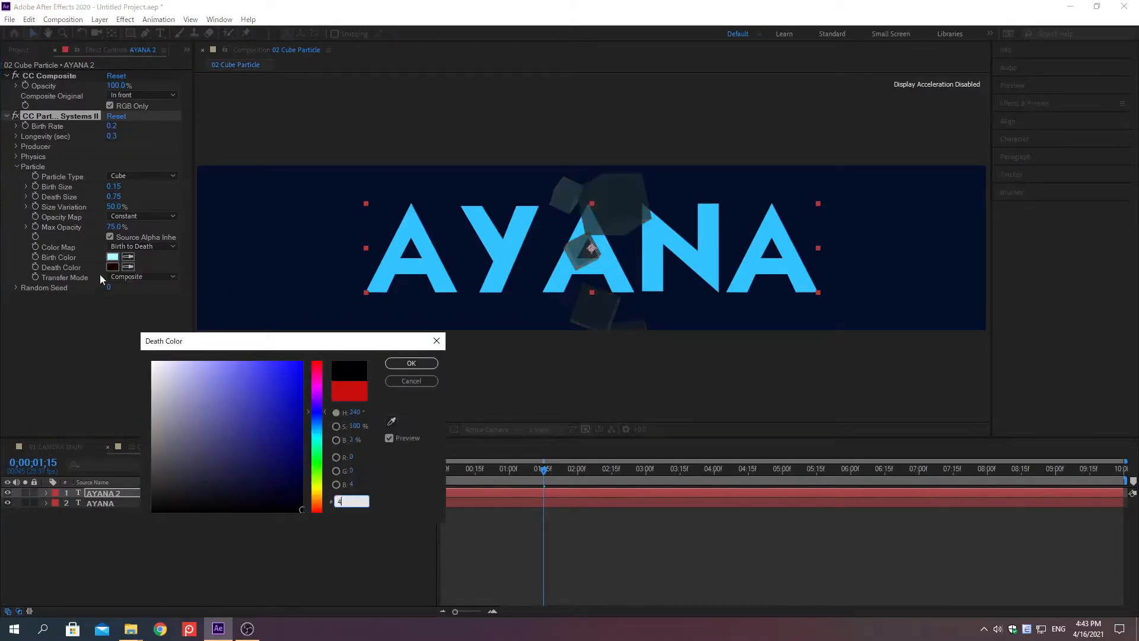
type("36475")
key("Return")
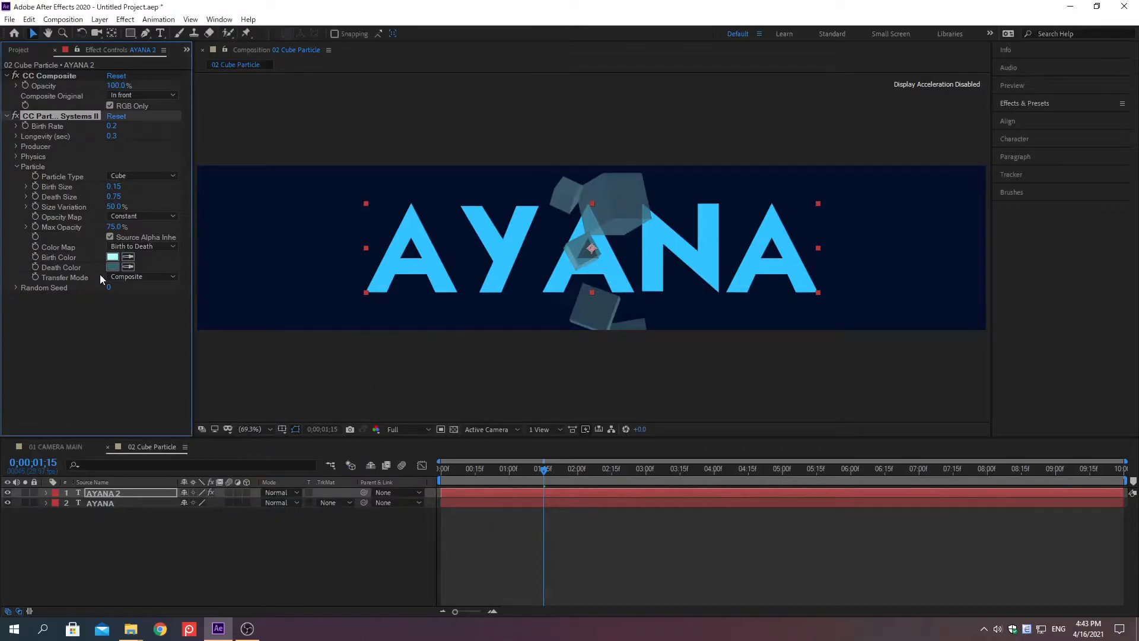
- Set the particles' Death Size to 1 and the Birth Size to 0.5
right_click(60, 197)
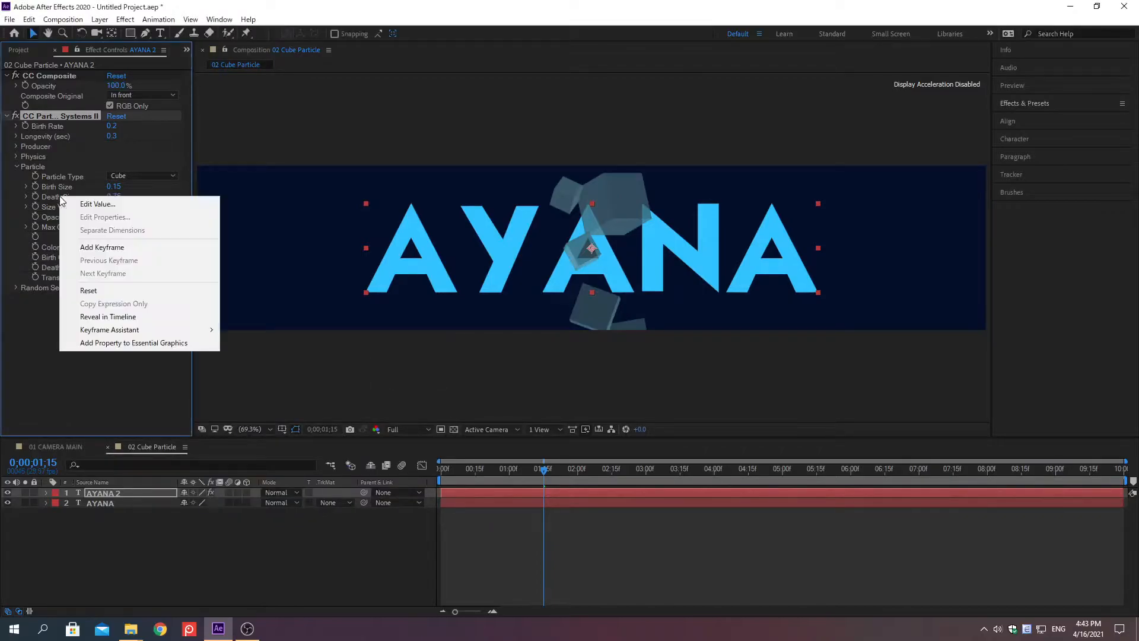
left_click(98, 204)
key("Return")
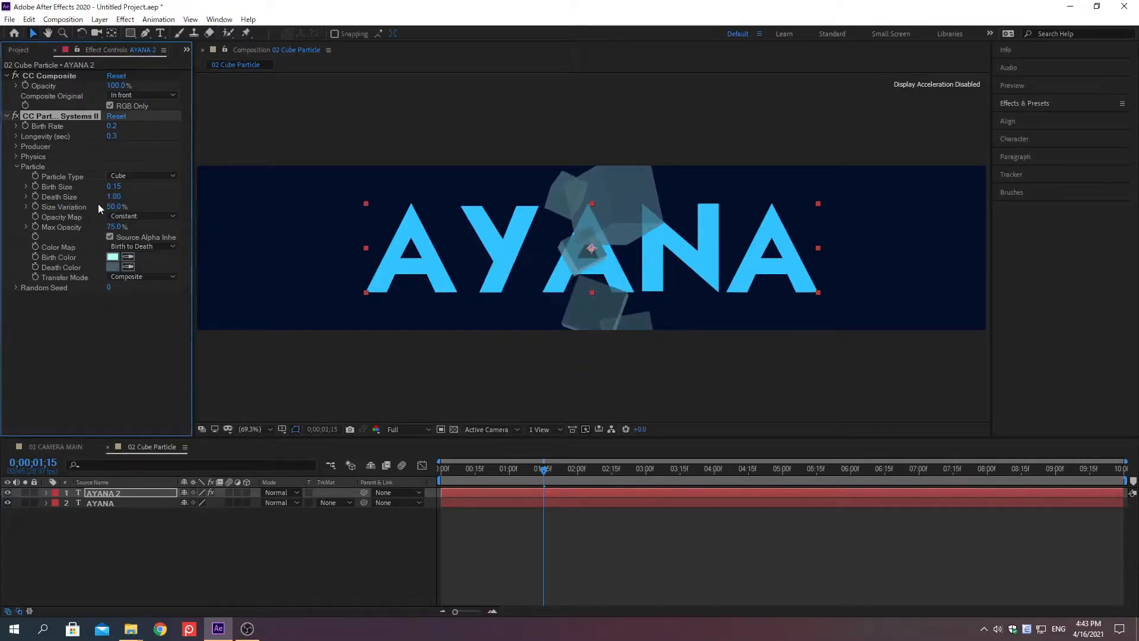
right_click(56, 186)
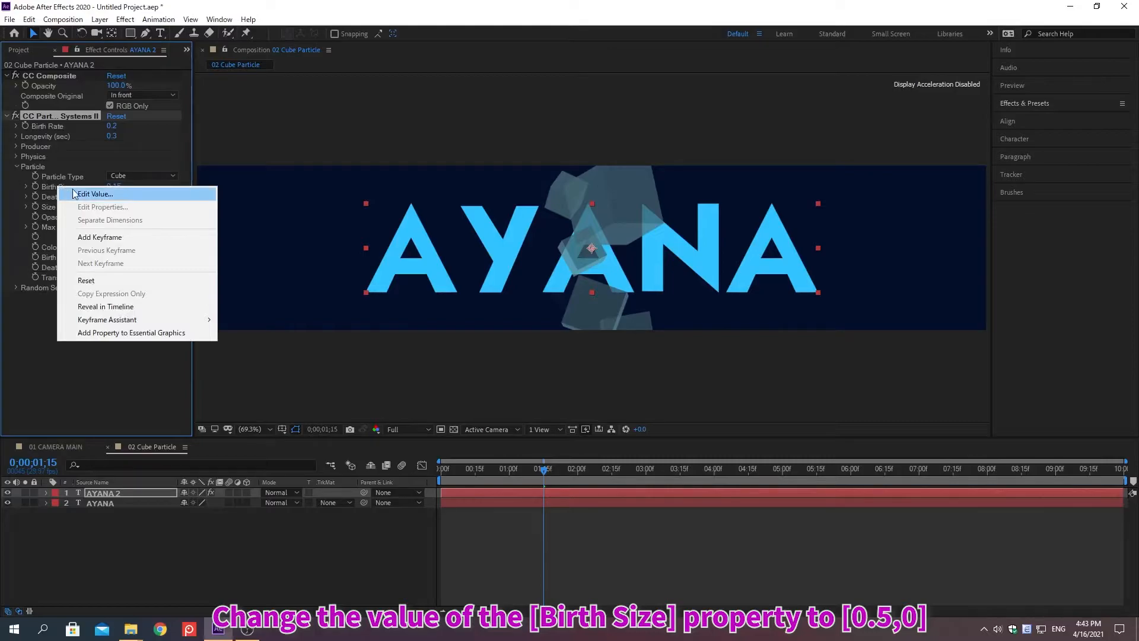
left_click(95, 194)
type("0.5")
key("Return")
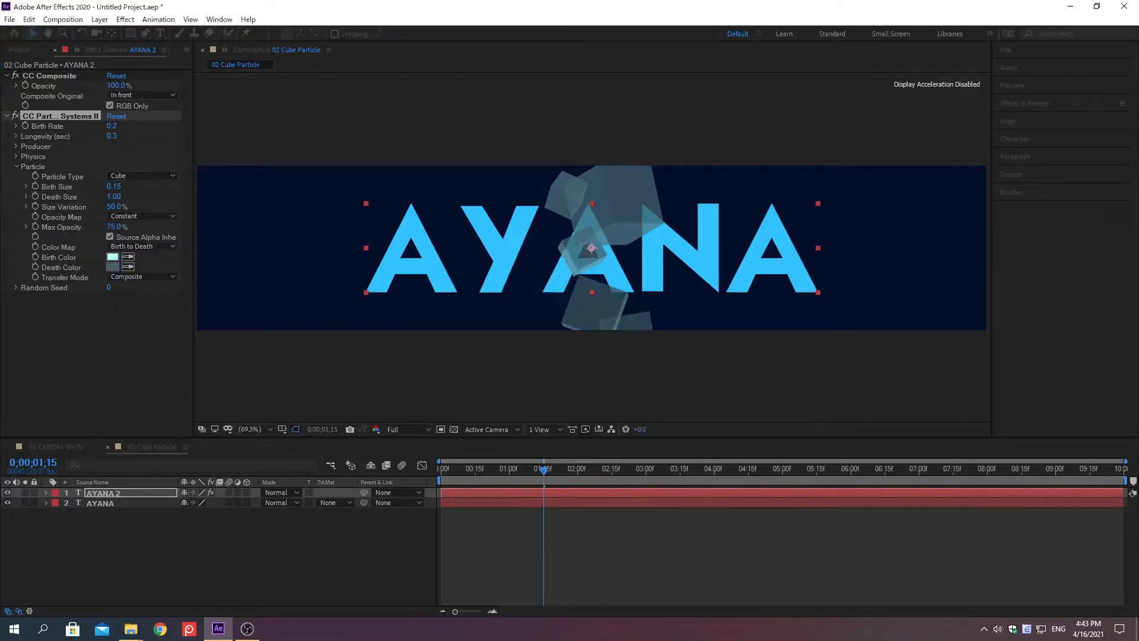
- Move the current time to 0;00;00;00 and turn on keyframing for the particles' Birth Size
key("alt+shift+j")
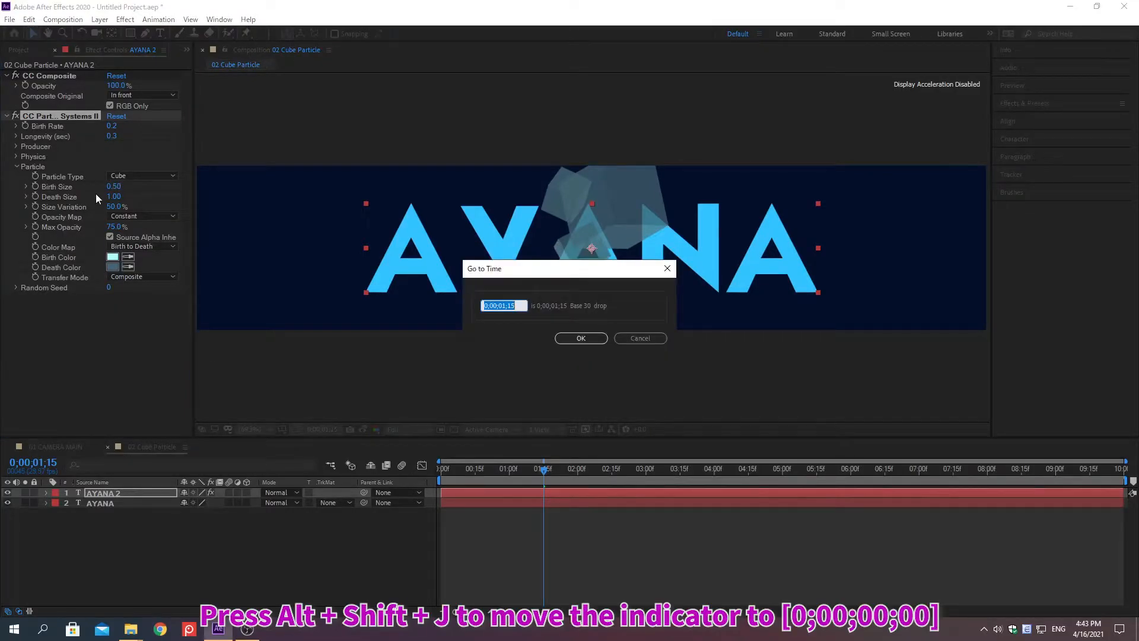
type("0;00;00;")
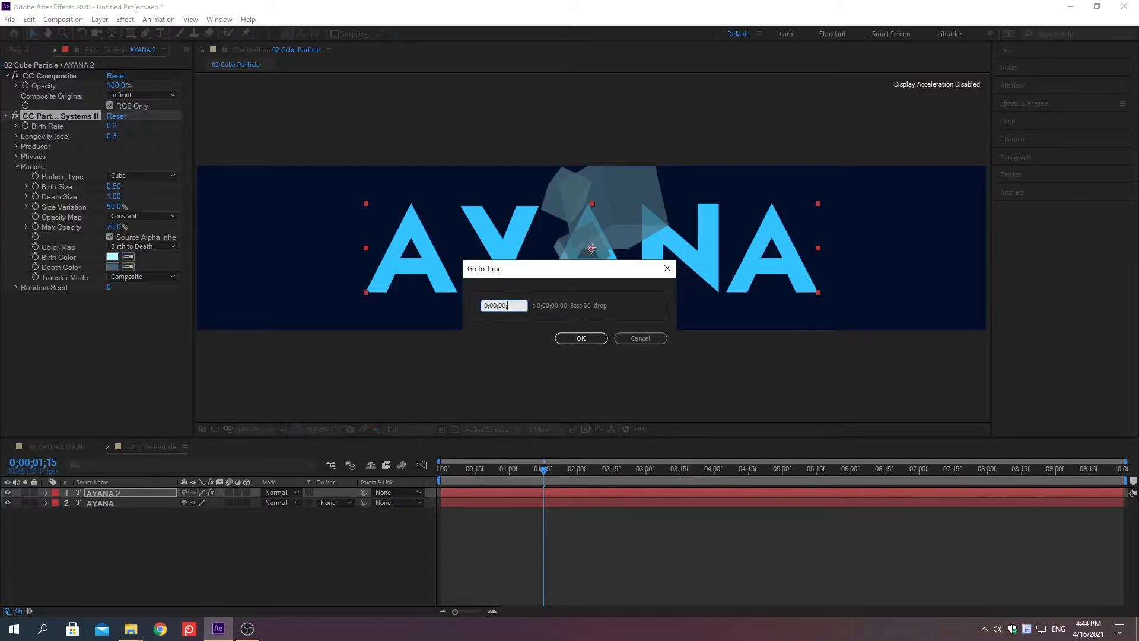
key("Return")
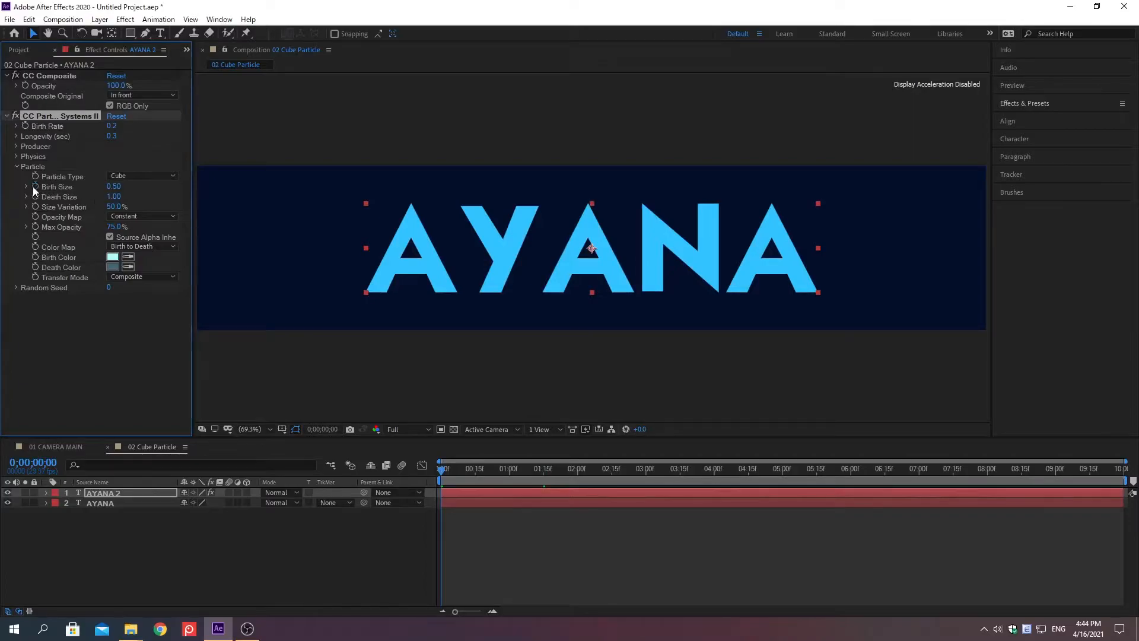
- Add a Birth Size keyframe with the value 4 at 0;00;02;15
key("alt+shift+j")
type("0")
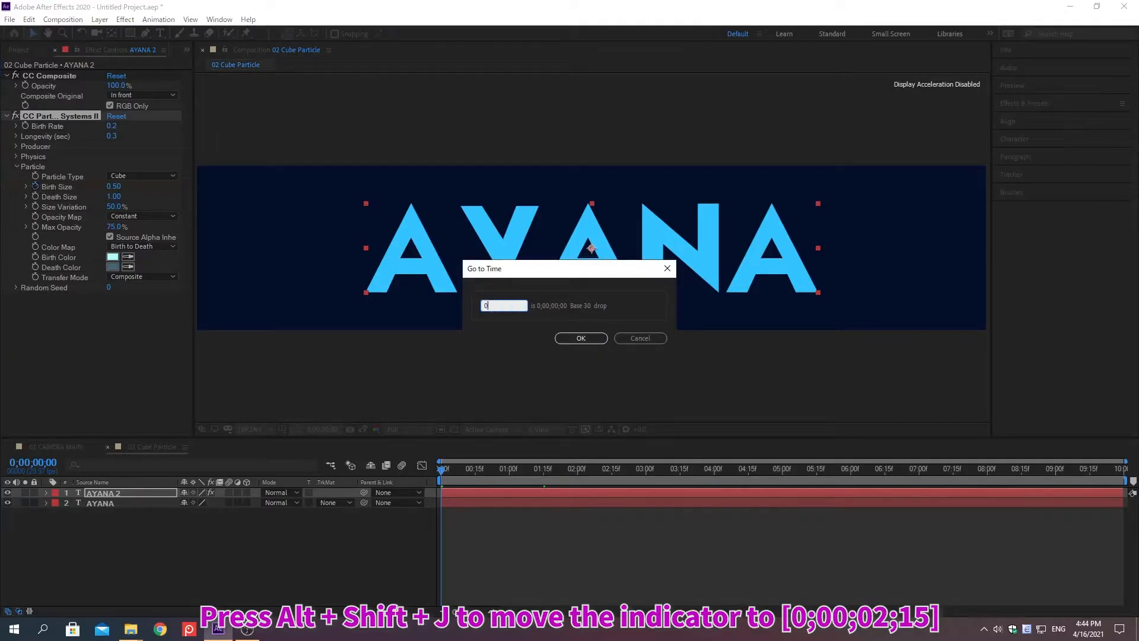
type(";00;02;15")
key("Return")
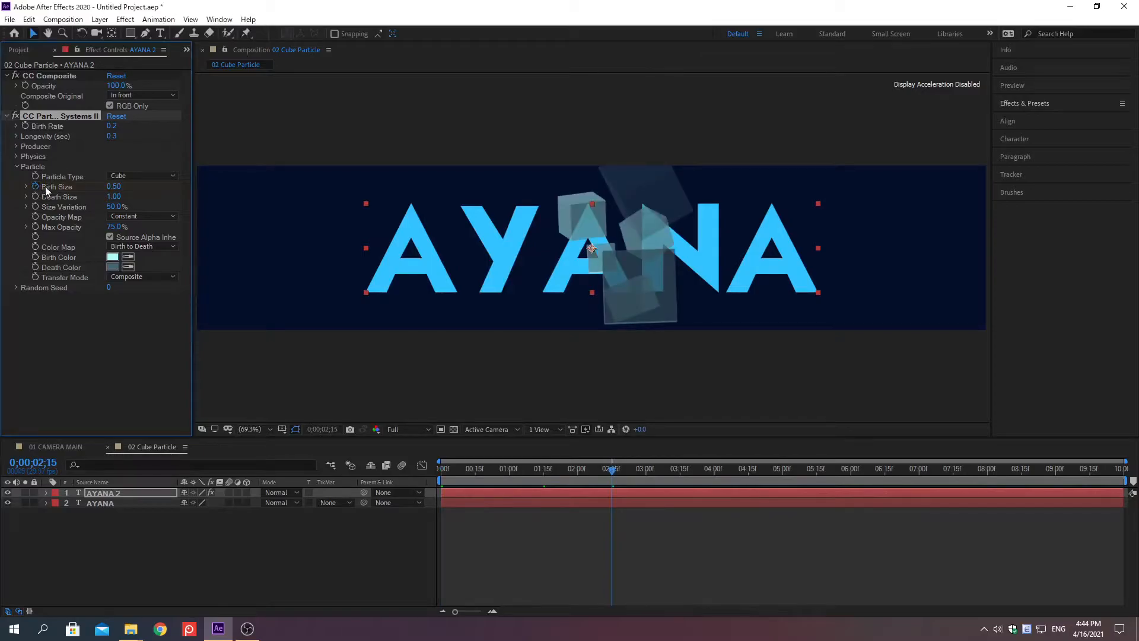
right_click(58, 187)
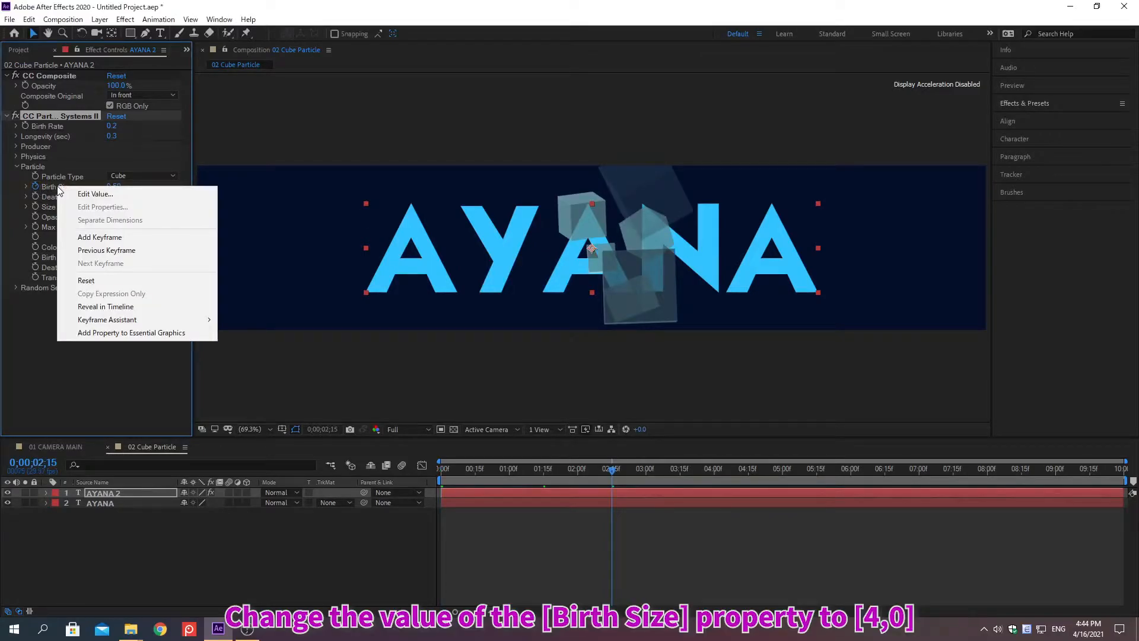
left_click(95, 193)
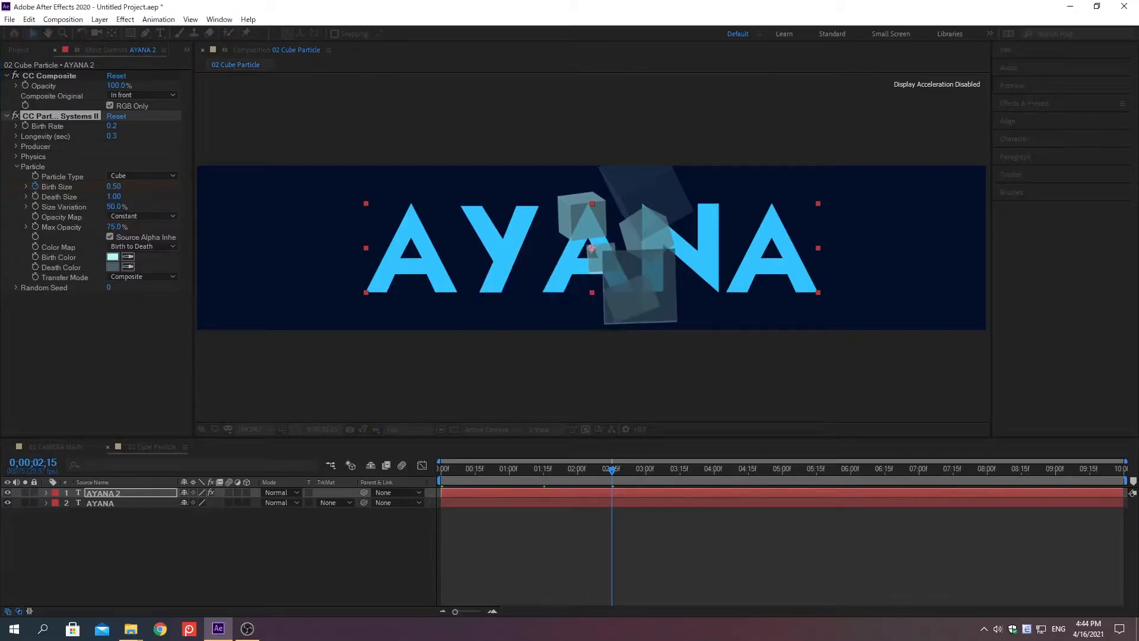
type("4")
key("Return")
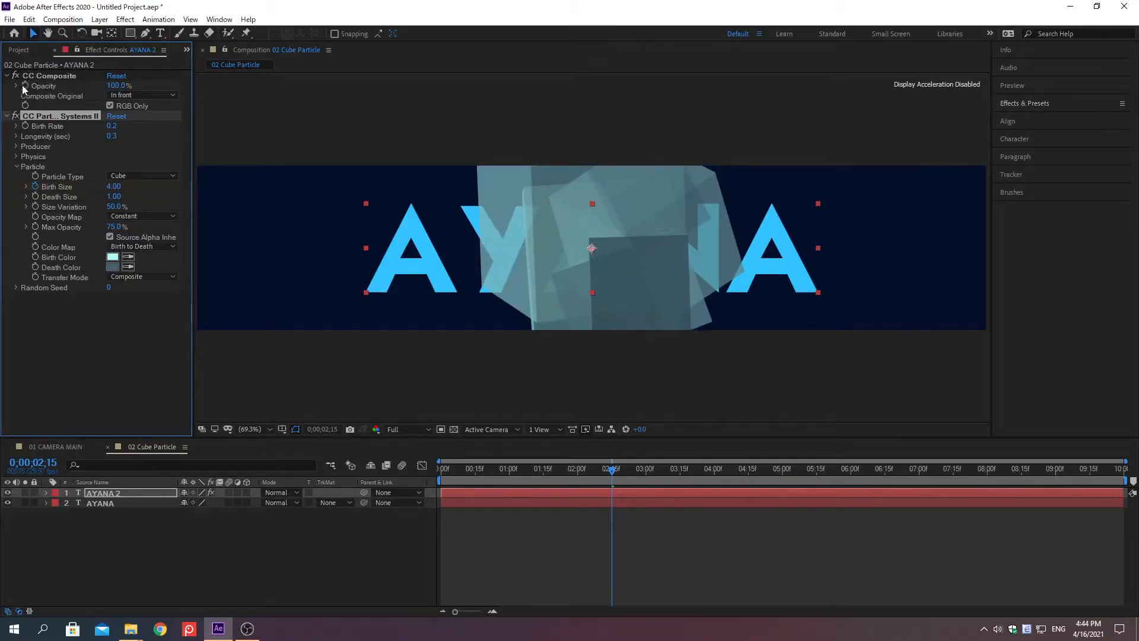
- Set the particle producer's Position to 1680, 200 at 0;00;02;15 and turn on keyframing for it
left_click(15, 147)
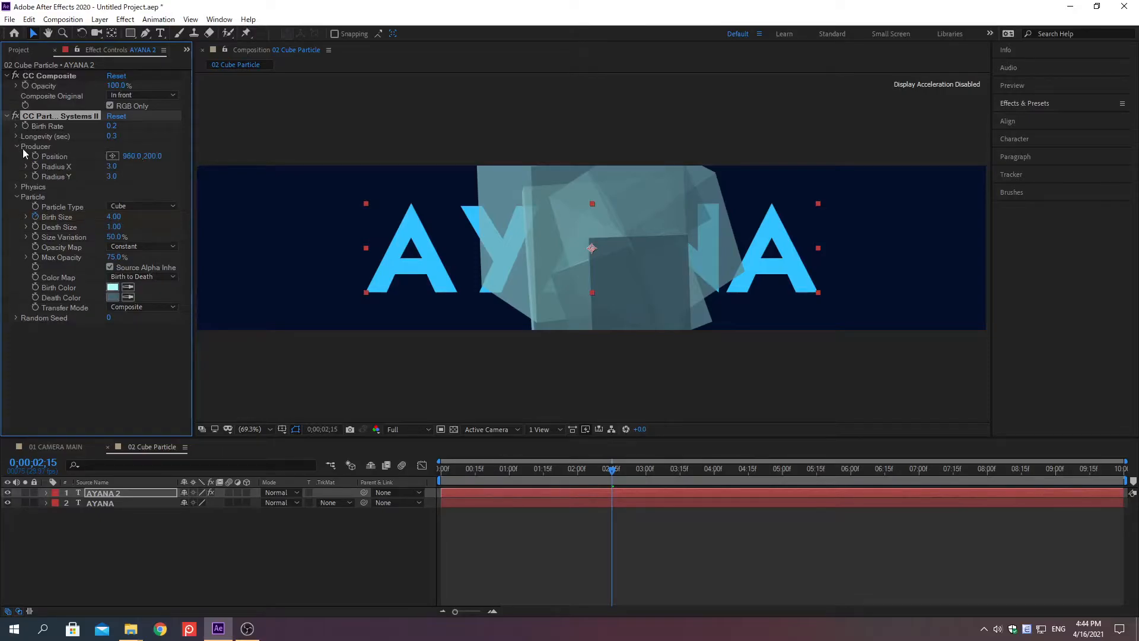
right_click(54, 157)
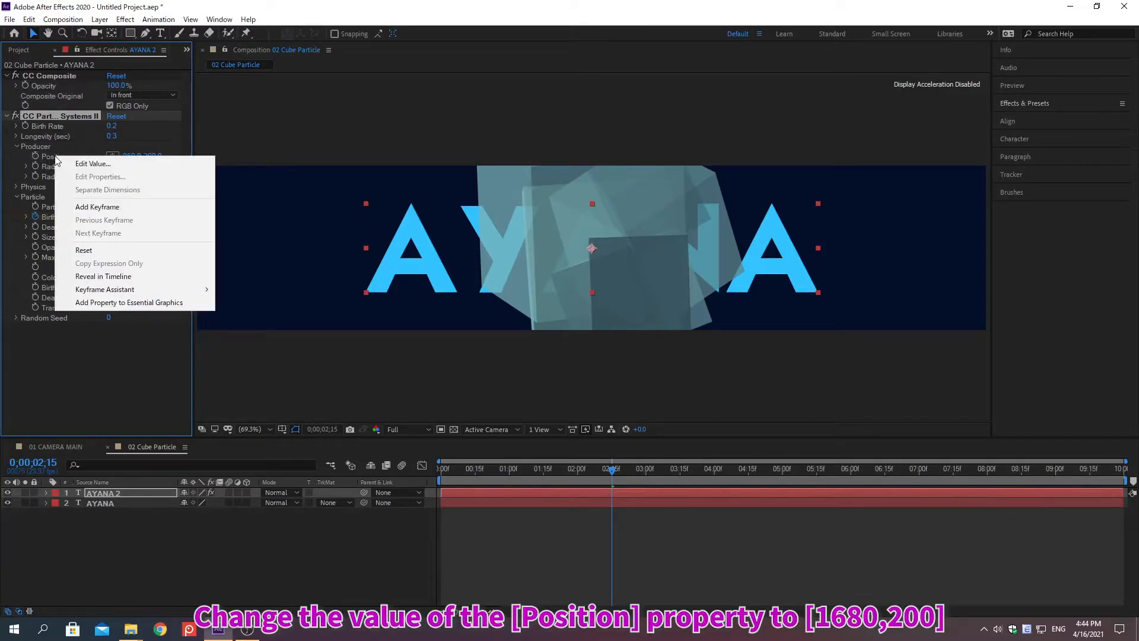
left_click(93, 164)
type("1680")
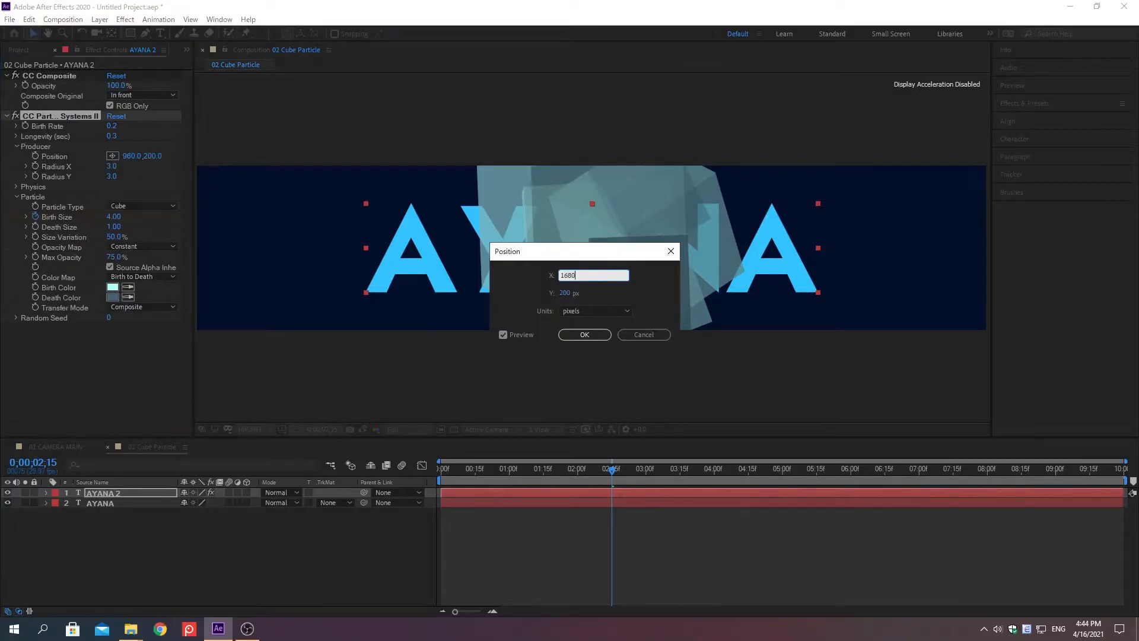
key("Tab")
key("Return")
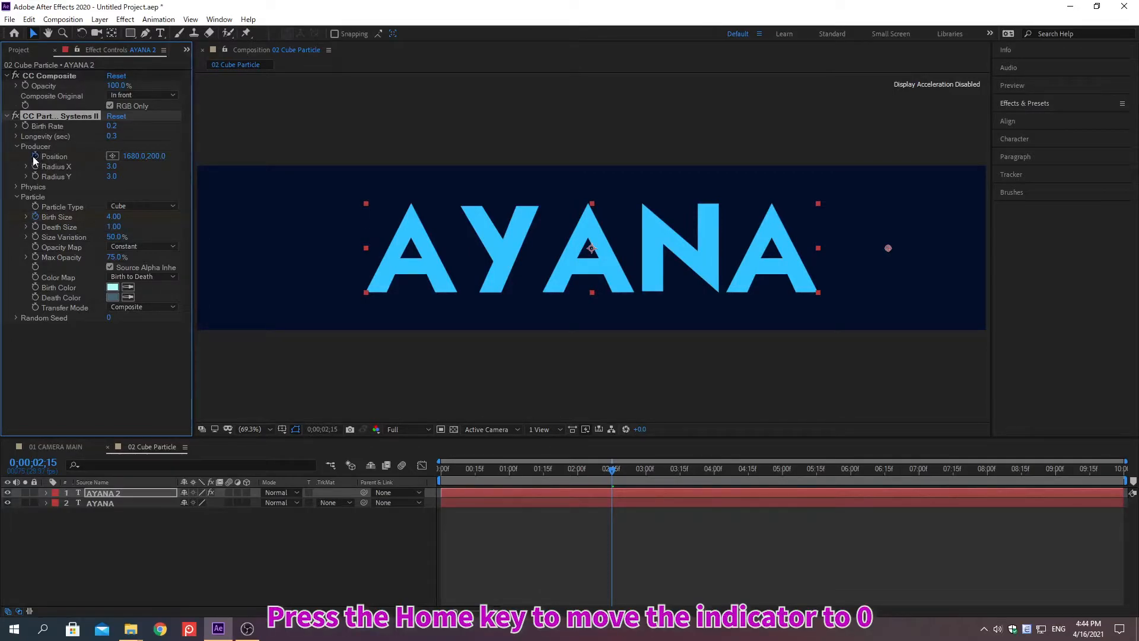
- Add a producer Position keyframe with the value 380, 200 at 0;00;00;00
key("Home")
right_click(52, 157)
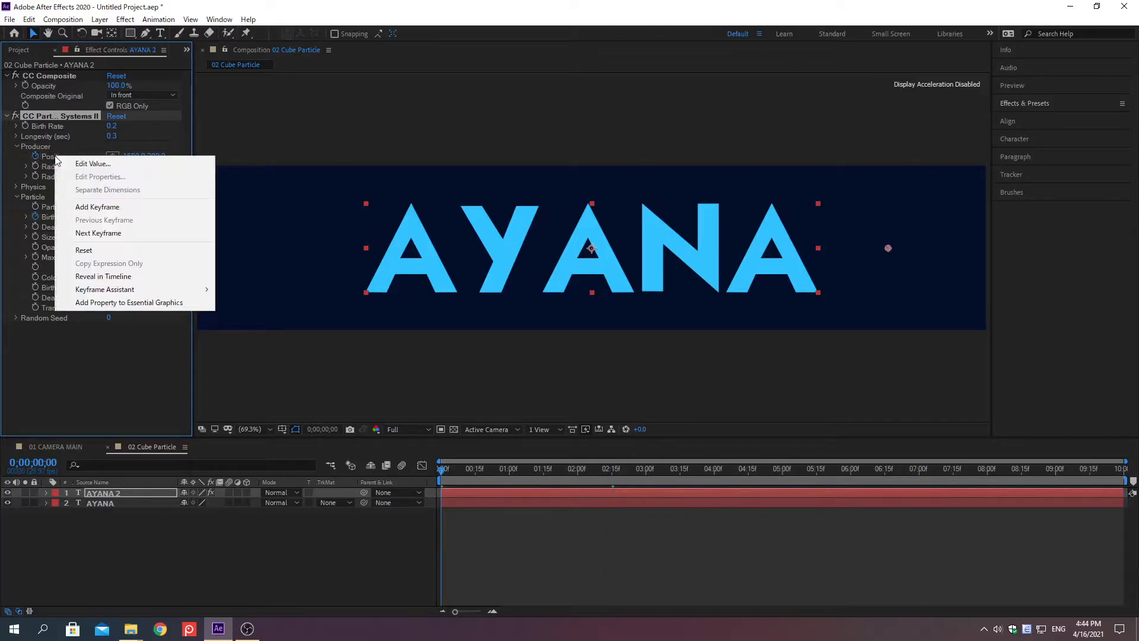
left_click(93, 163)
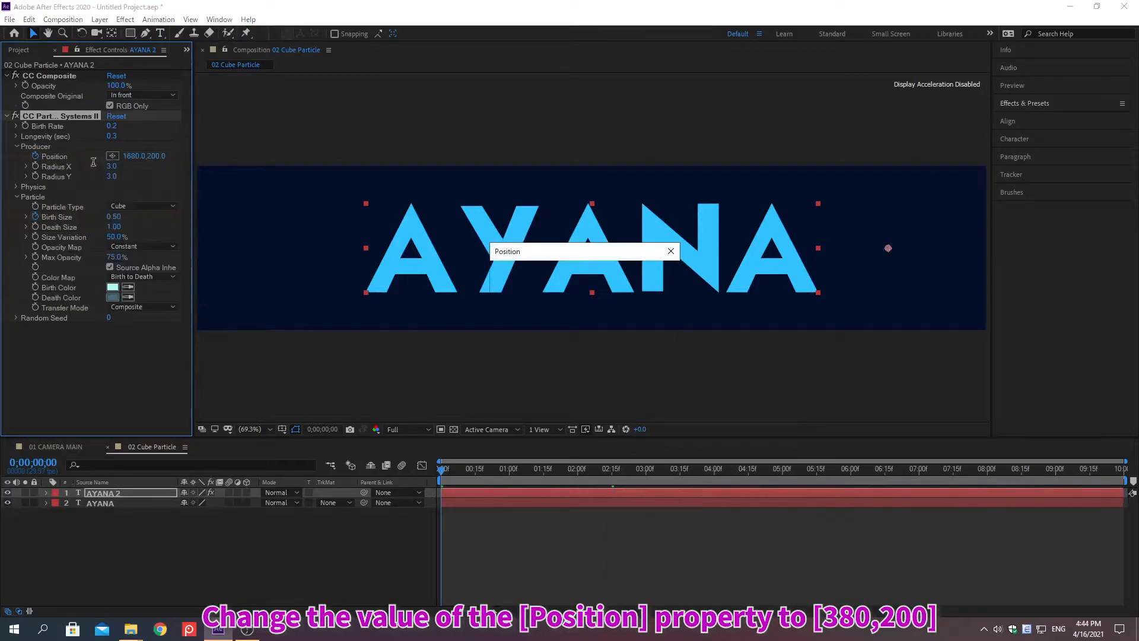
type("380")
key("Tab")
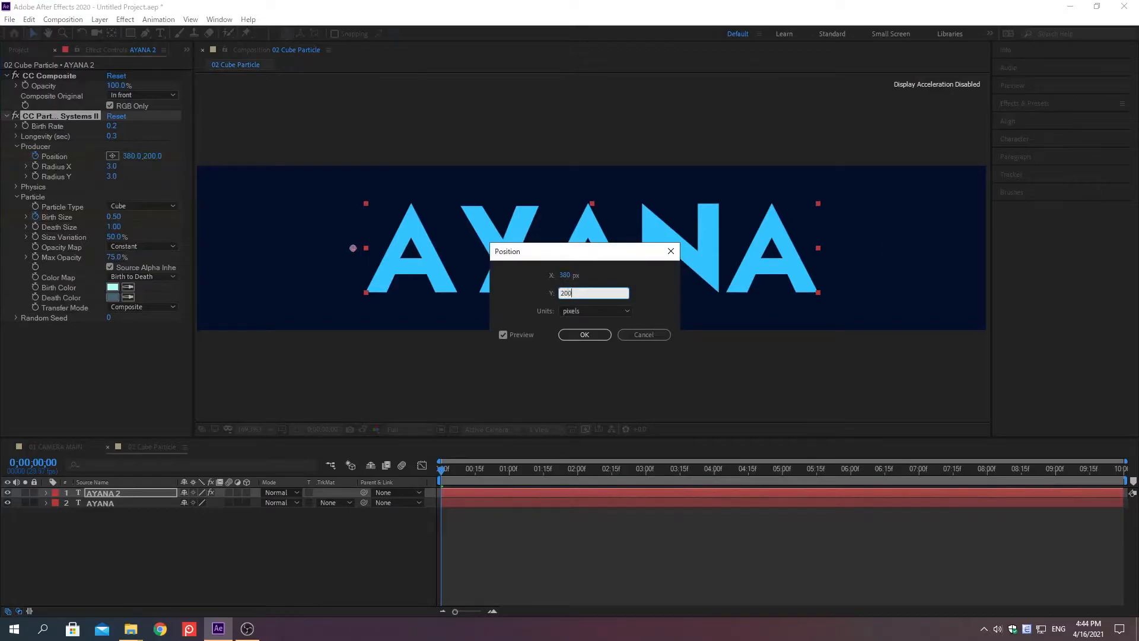
key("Return")
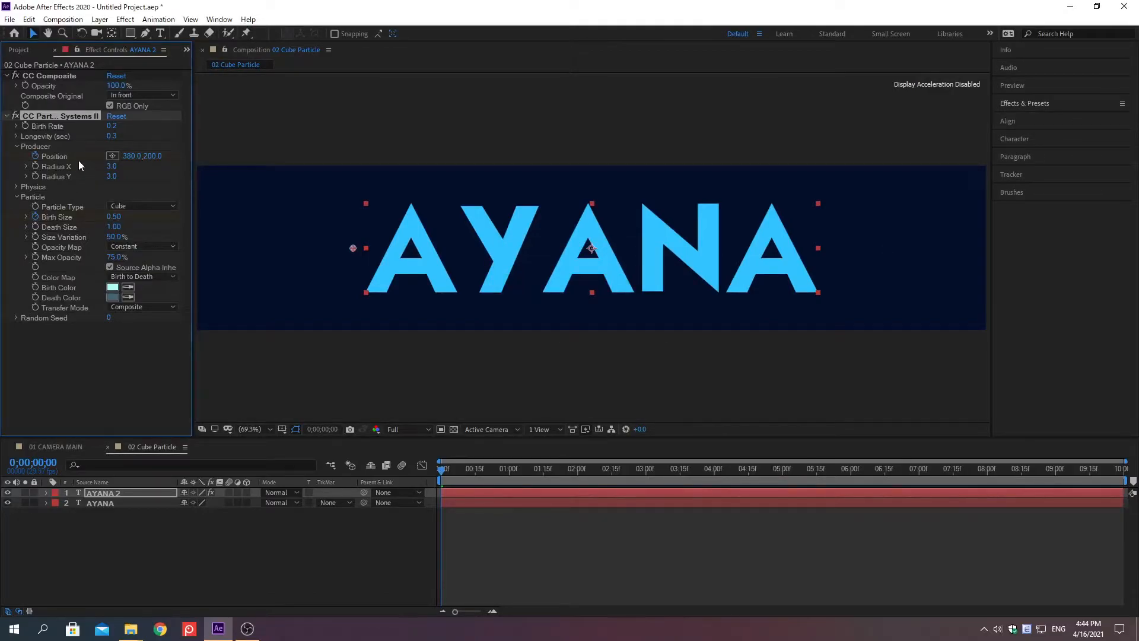
left_click(16, 146)
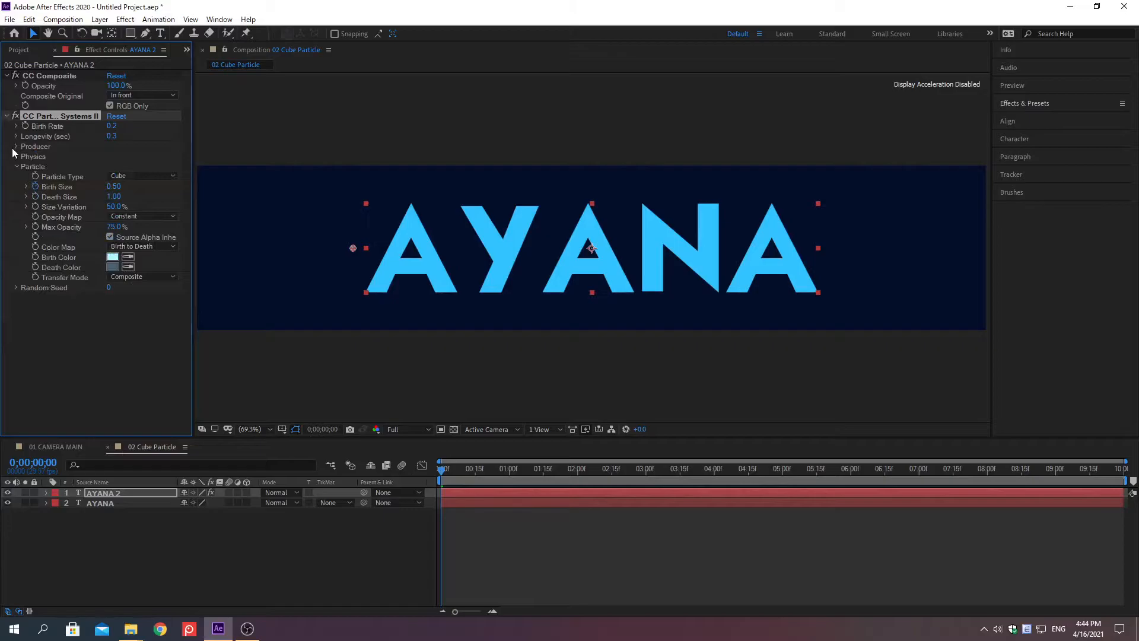
- Set the particle physics Animation type to Direction Normalized
left_click(14, 157)
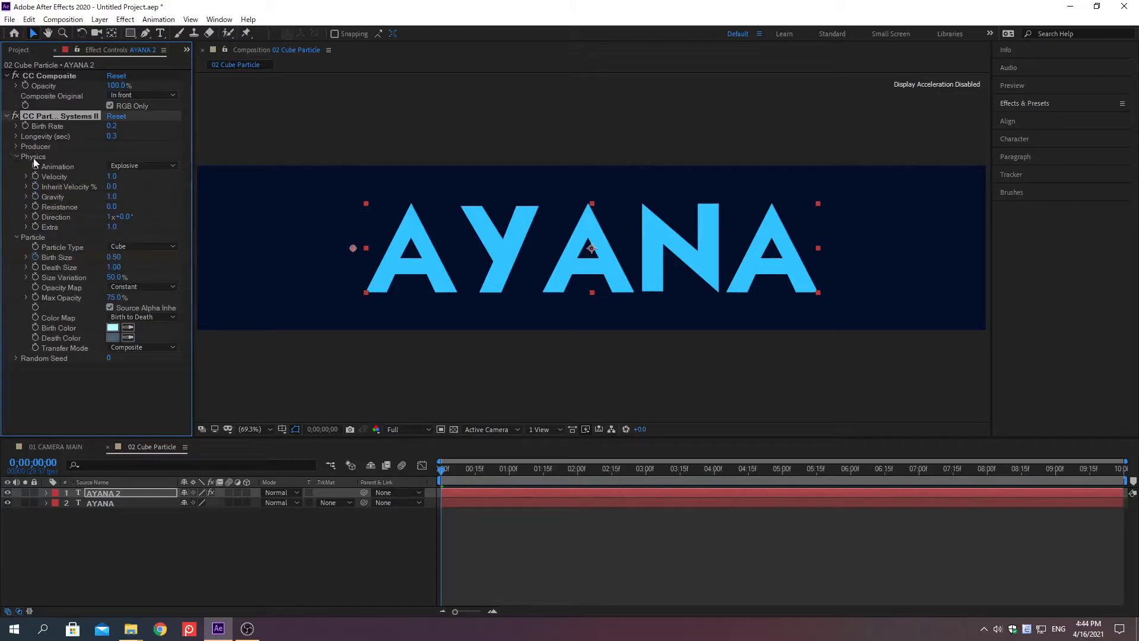
left_click(129, 165)
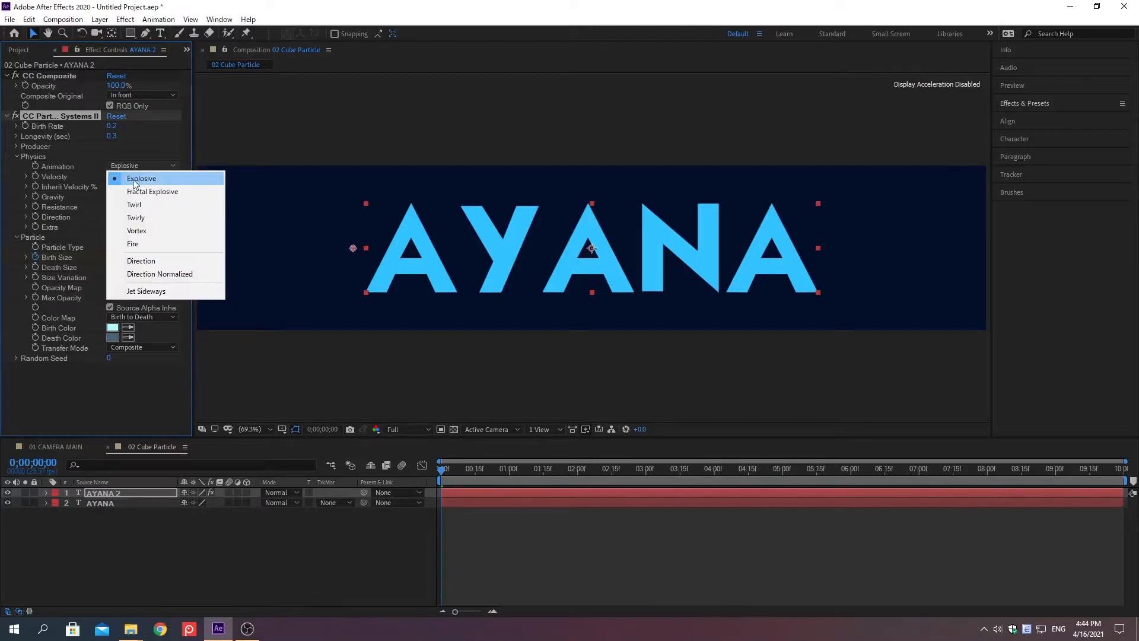
left_click(159, 274)
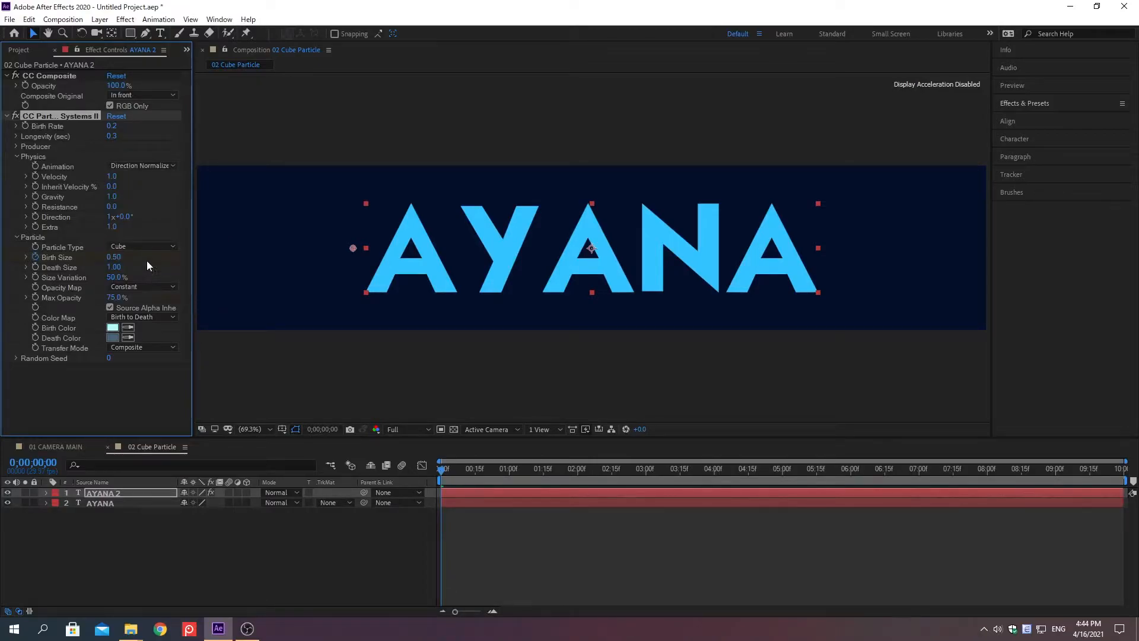
- Set the particle physics Velocity to 0 and Gravity to -1
right_click(54, 177)
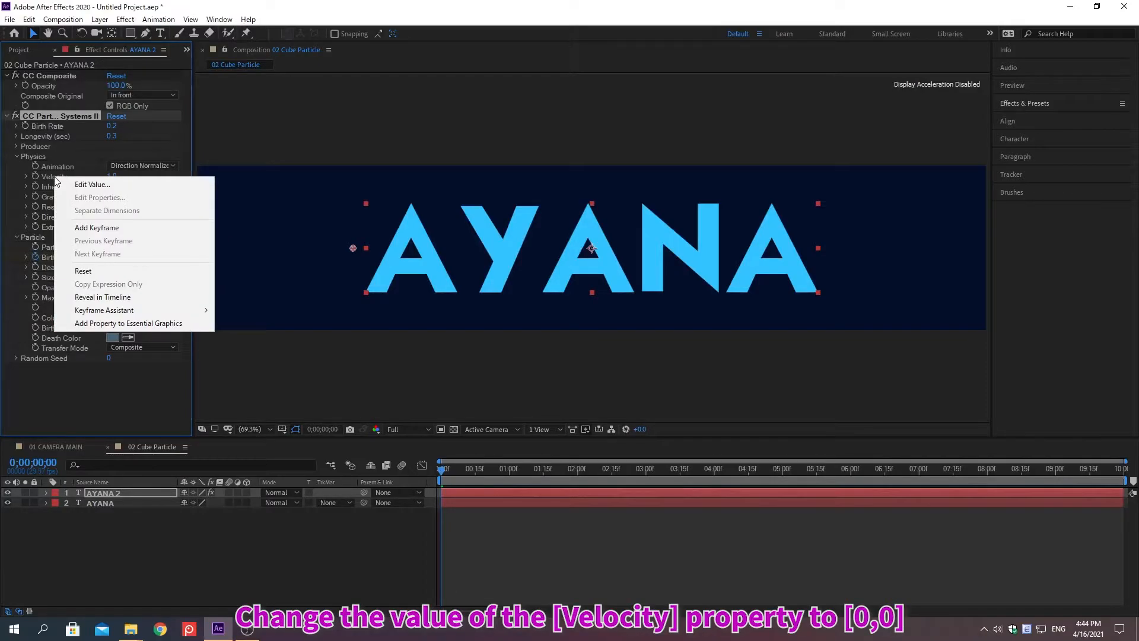
left_click(92, 184)
type("0")
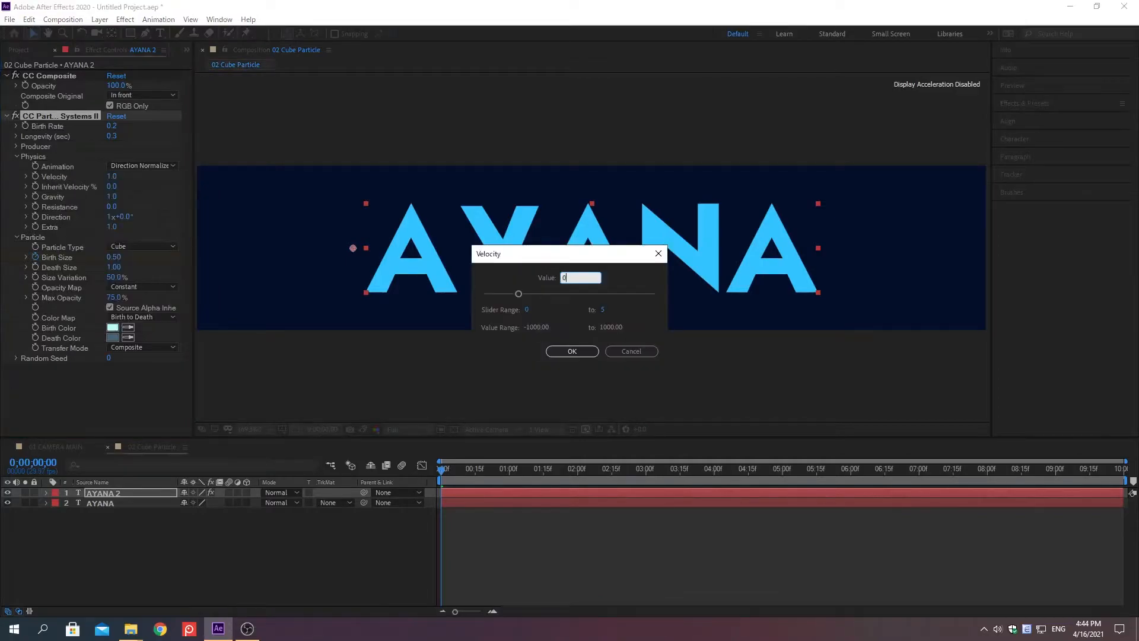
key("Return")
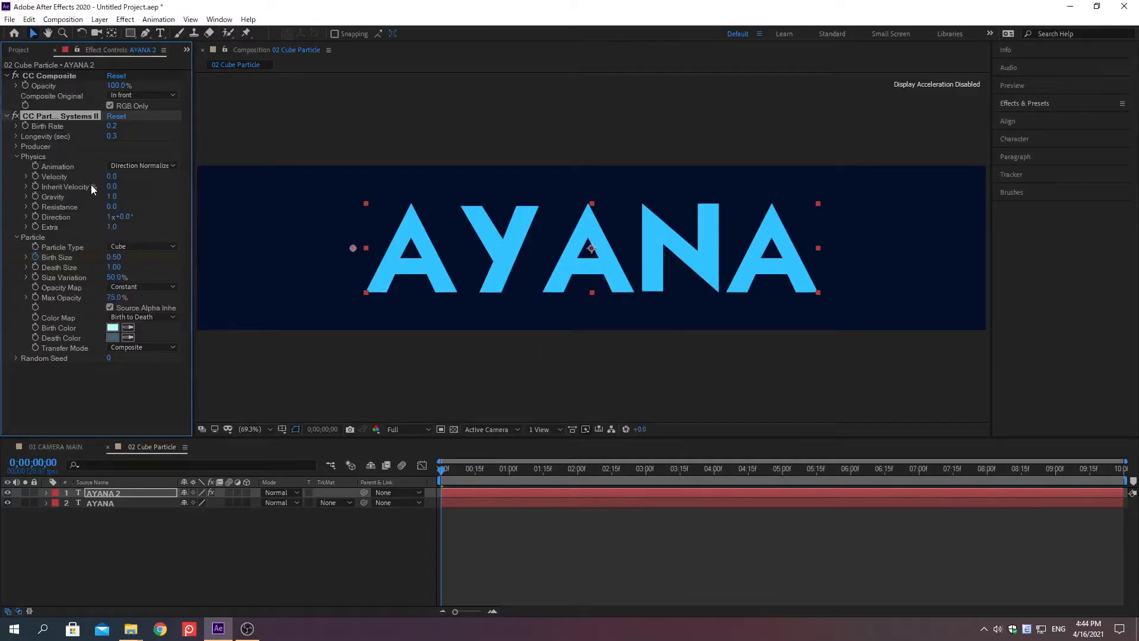
right_click(53, 197)
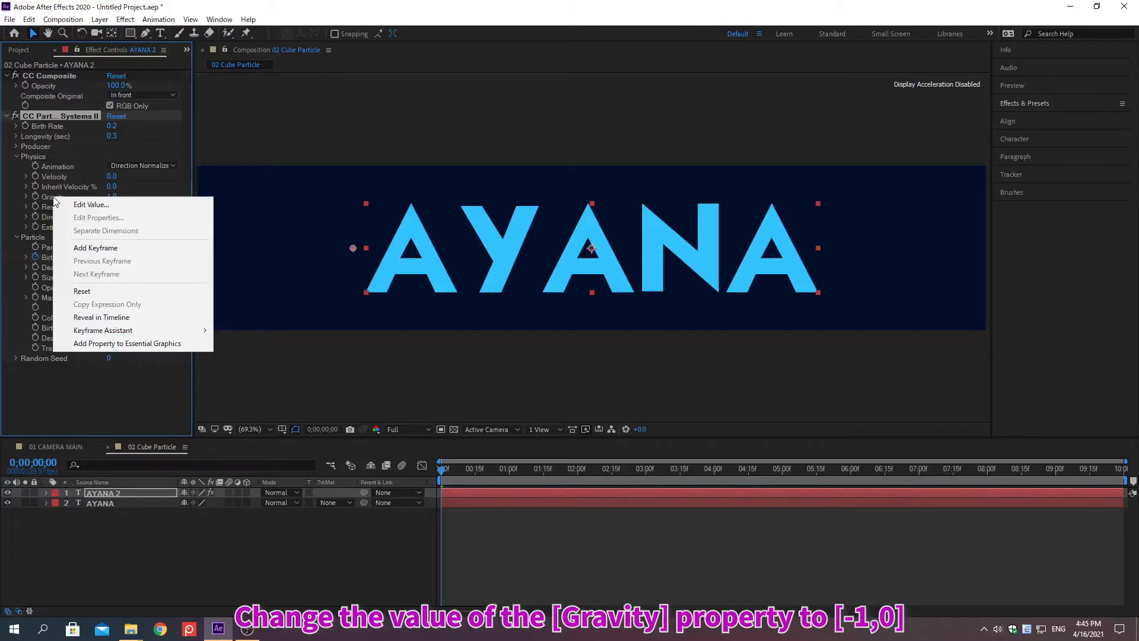
left_click(92, 204)
type("-1")
key("Return")
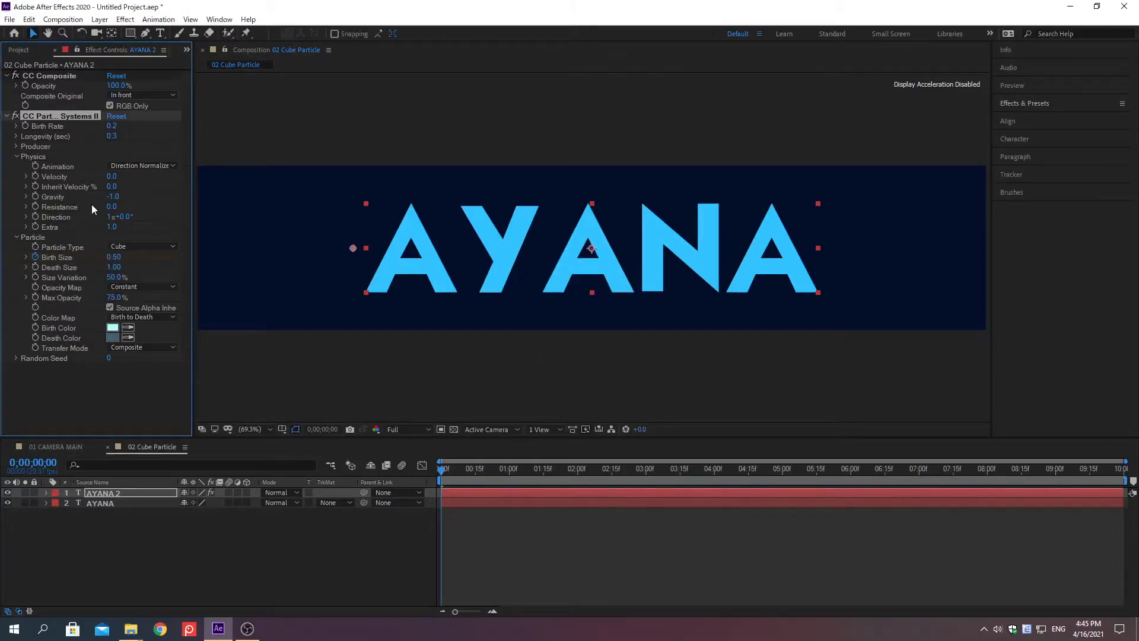
left_click(16, 157)
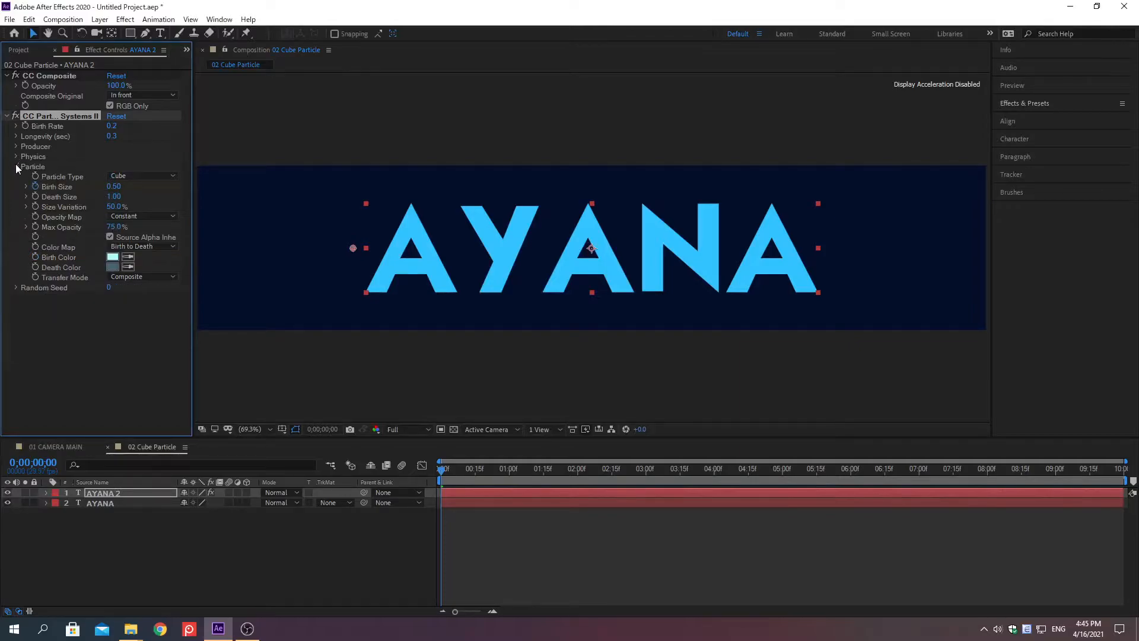
- Find the Linear Wipe transition effect and apply it to the original AYANA text layer, layer 2
left_click(178, 535)
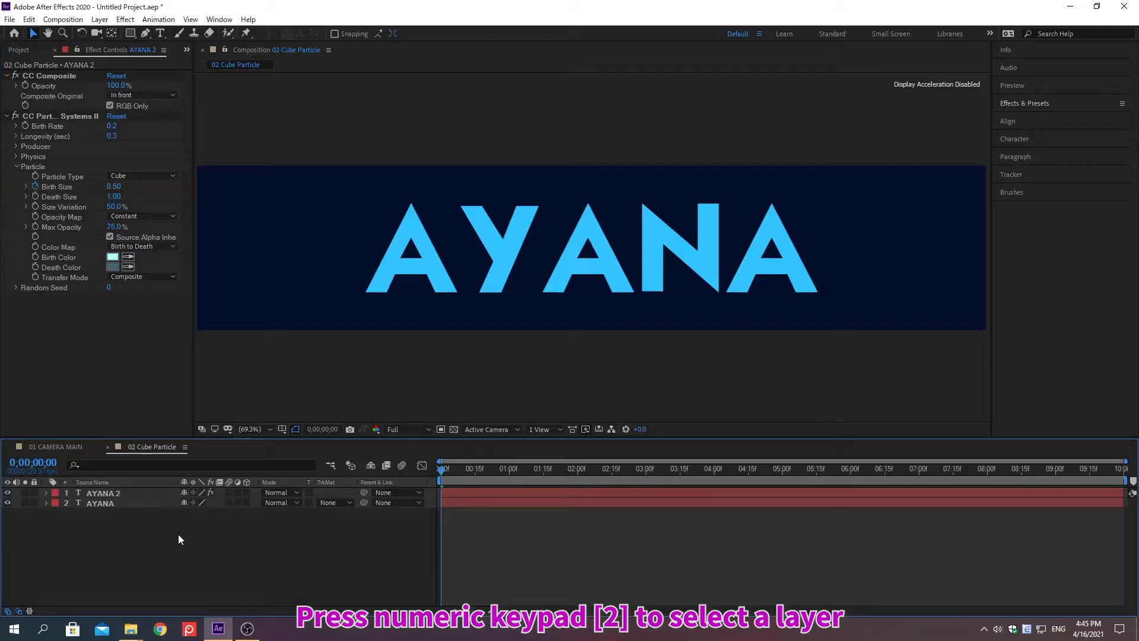
key("KP_2")
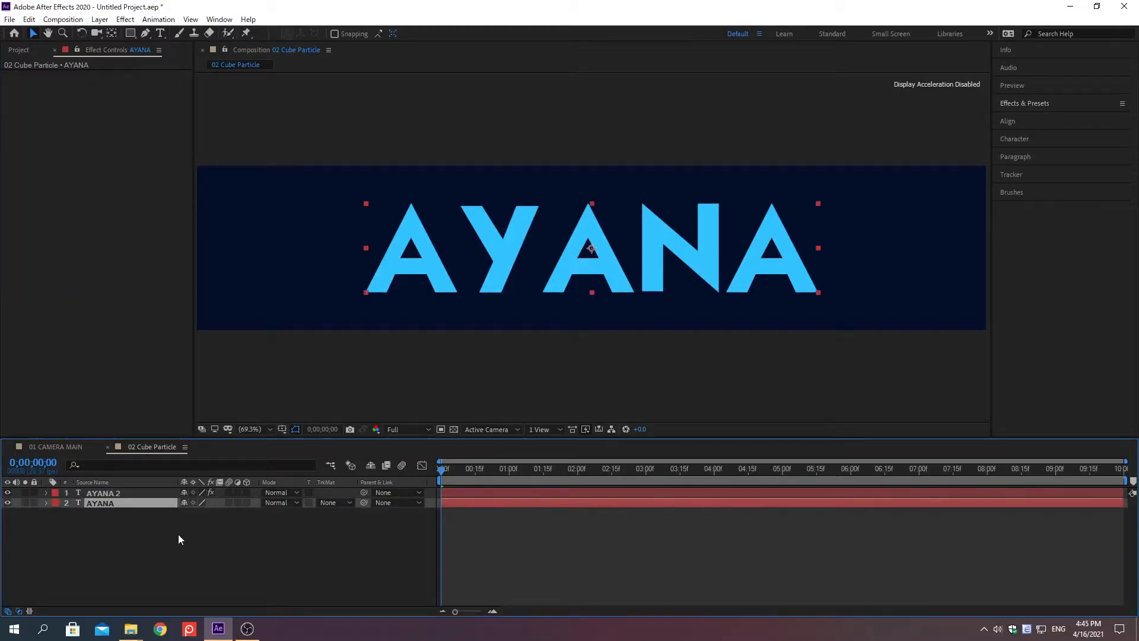
left_click(1024, 102)
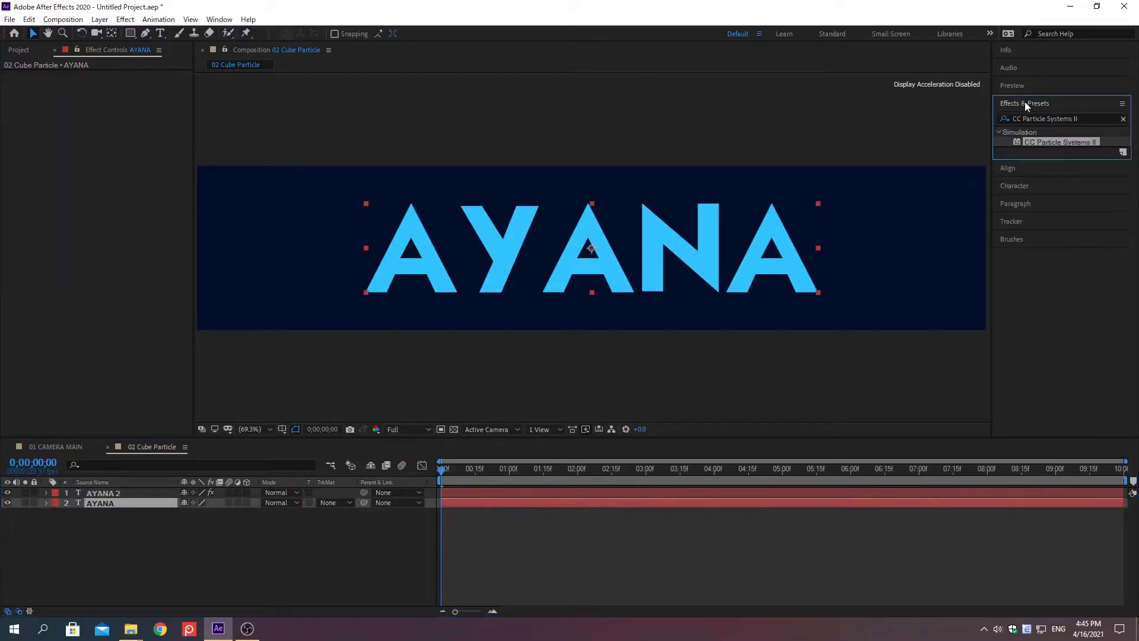
left_click(1123, 119)
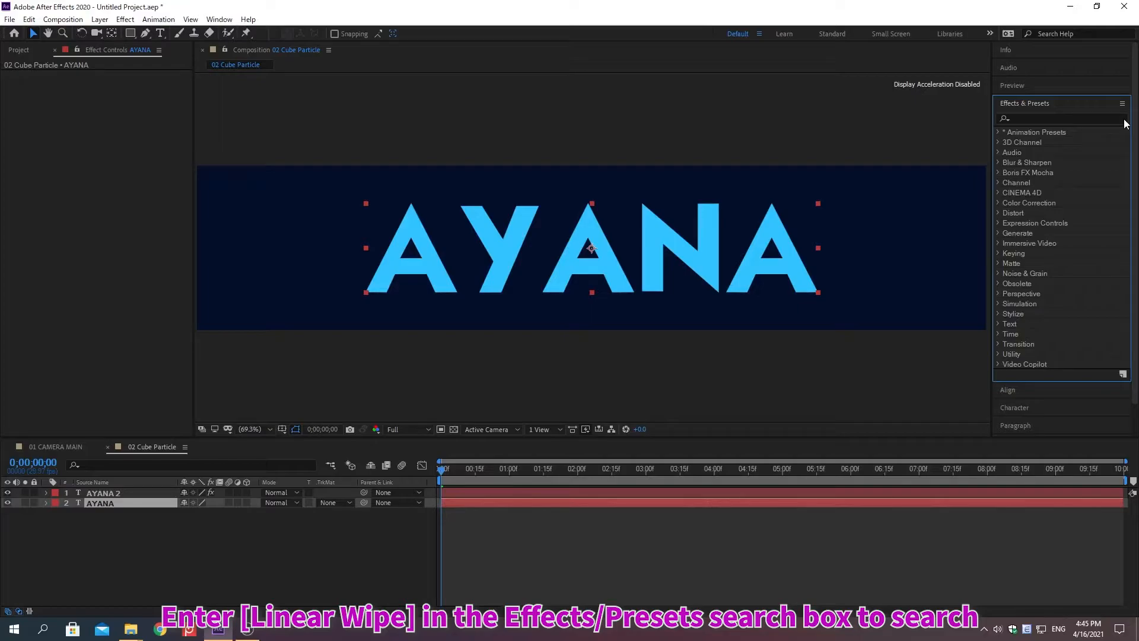
left_click(1025, 117)
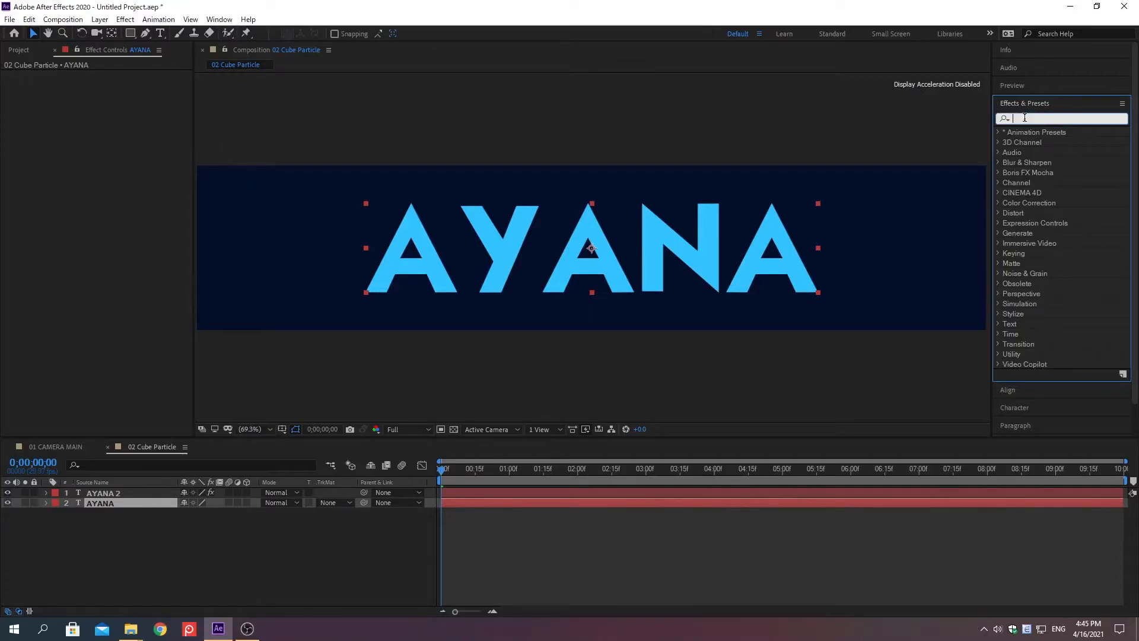
type("Linear Wipe")
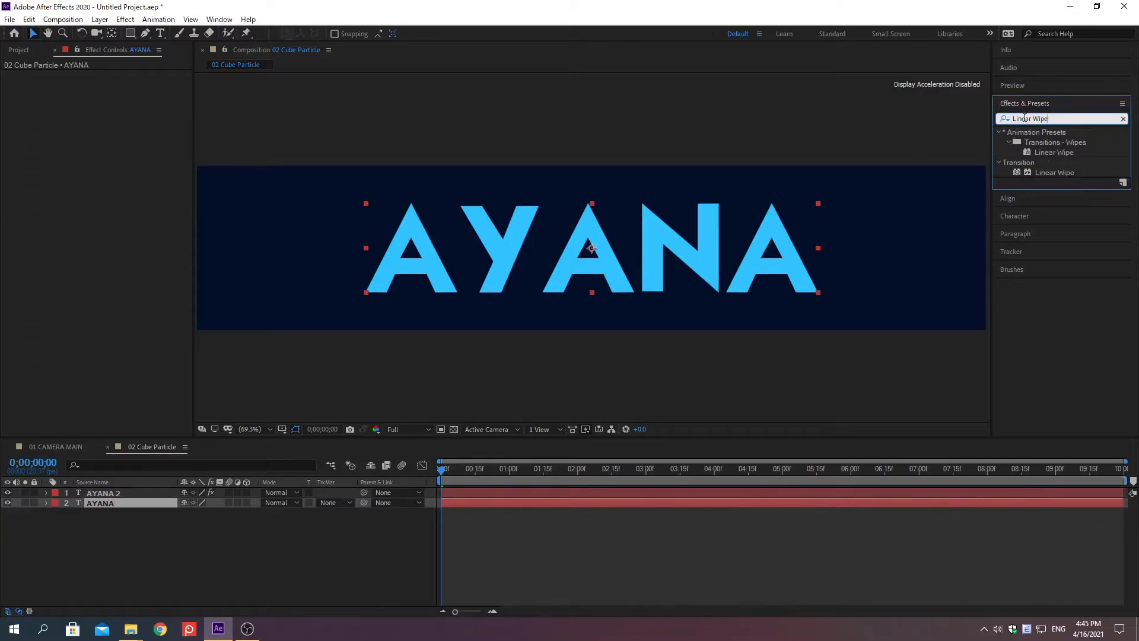
double_click(1036, 172)
left_click(1024, 103)
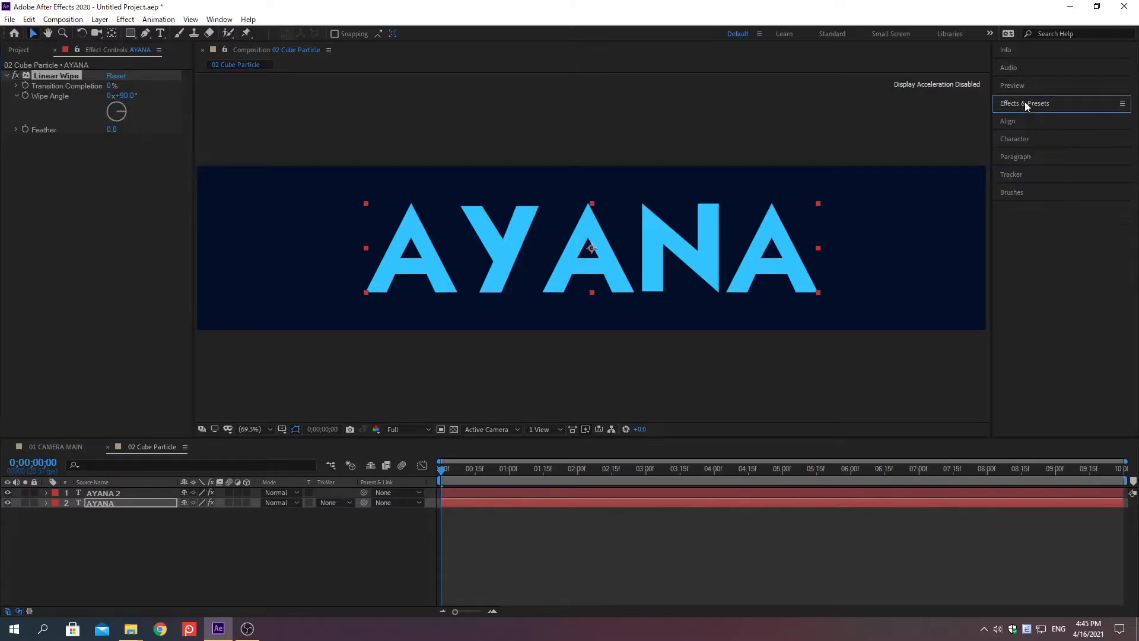
- Set the Linear Wipe's Feather to 30 and its Wipe Angle to -150°
right_click(45, 131)
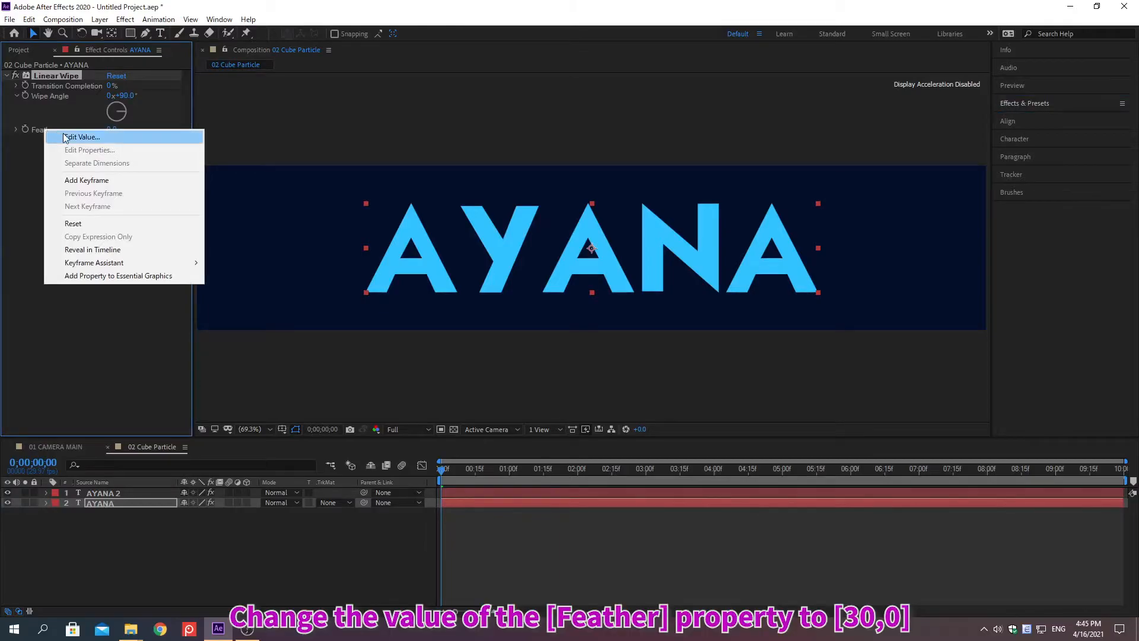
left_click(83, 137)
type("30")
key("Return")
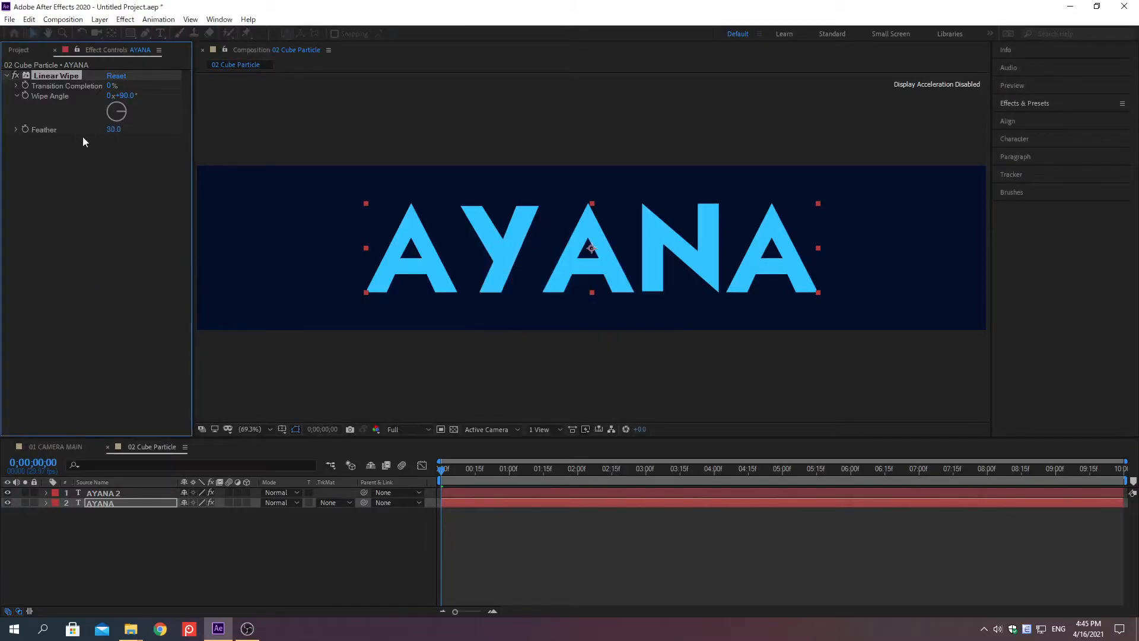
right_click(51, 97)
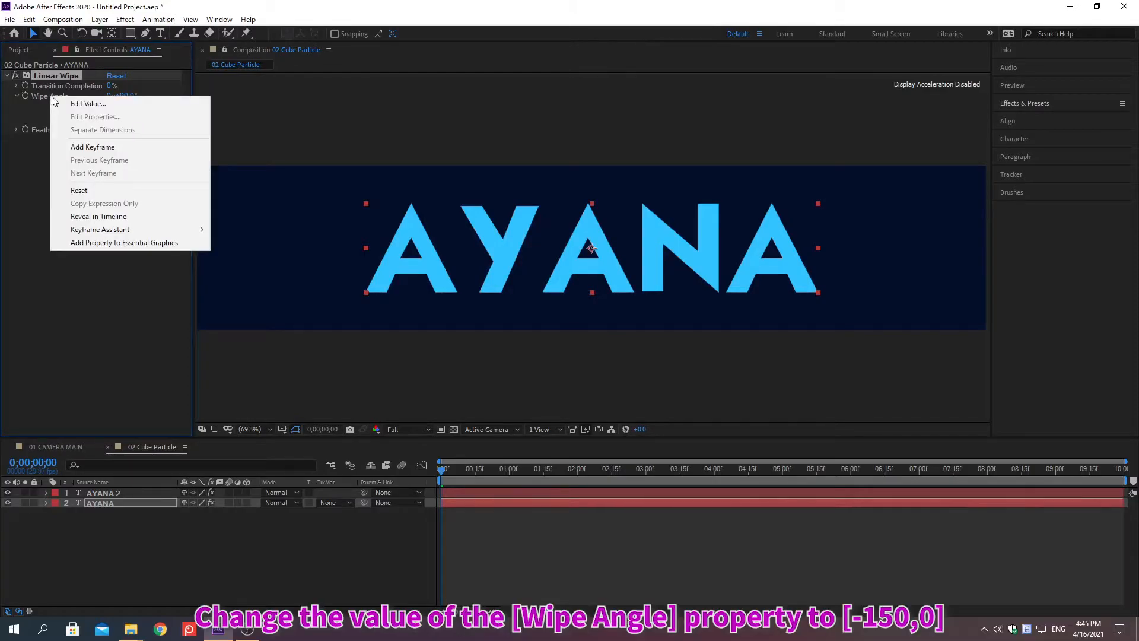
left_click(88, 104)
type("-150")
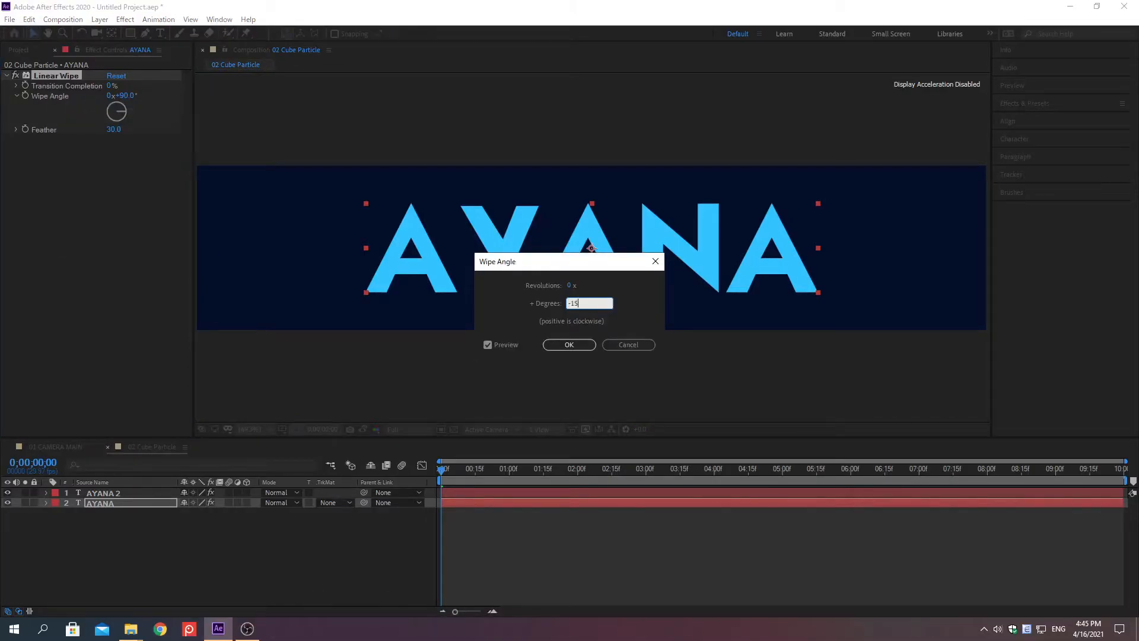
key("Return")
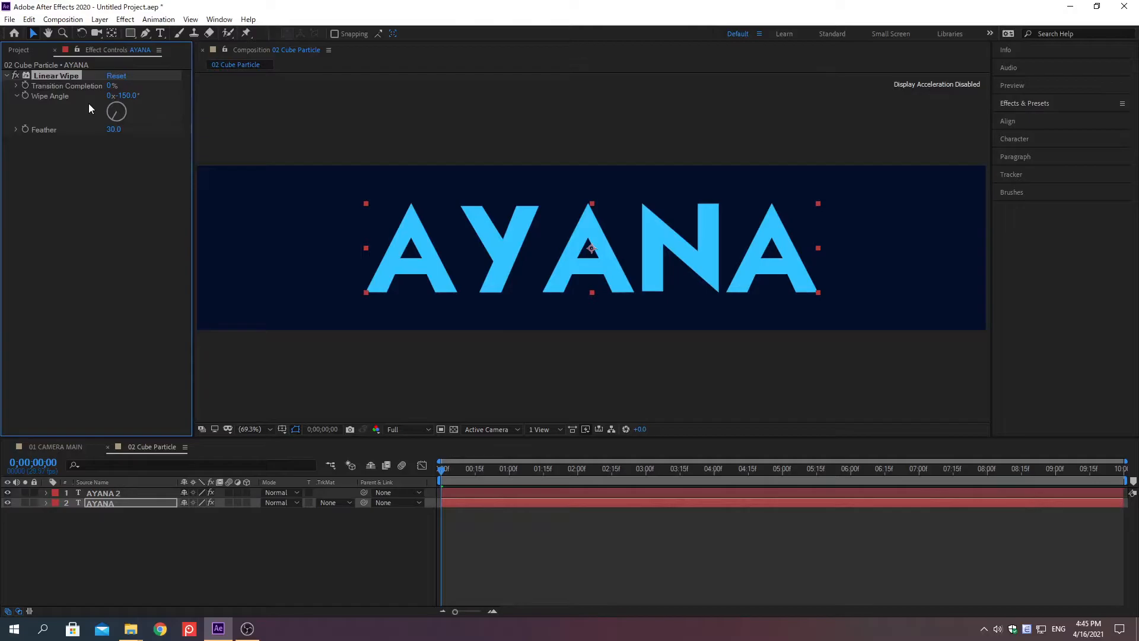
- Set the Linear Wipe's Transition Completion to 100% at 0;00;00;00 and turn on keyframing for it
right_click(67, 86)
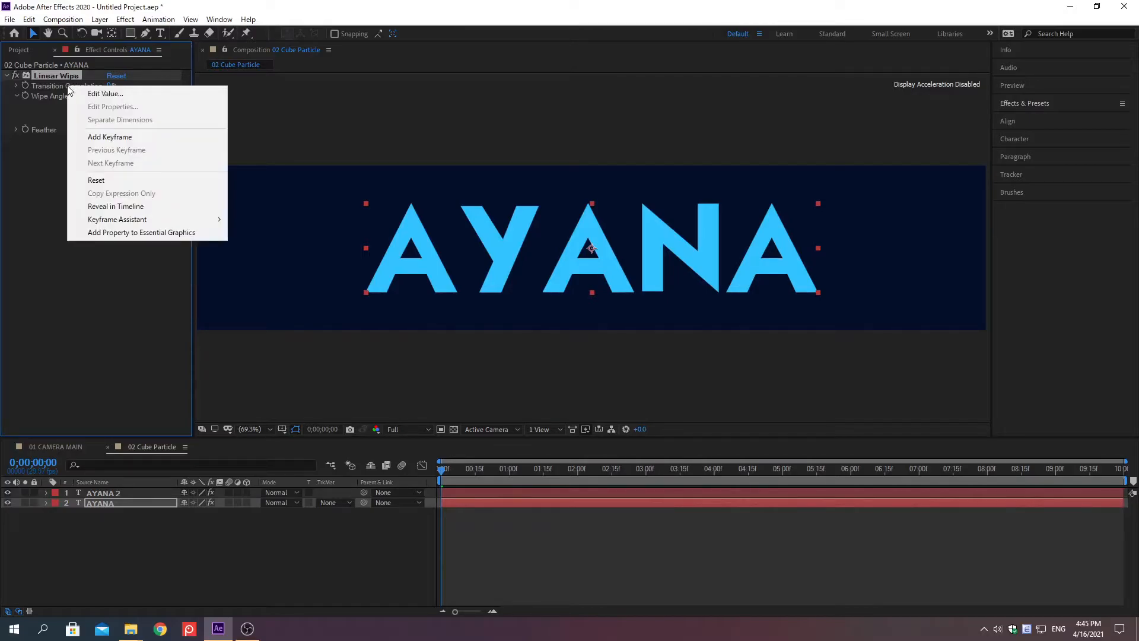
left_click(103, 94)
type("100")
key("Return")
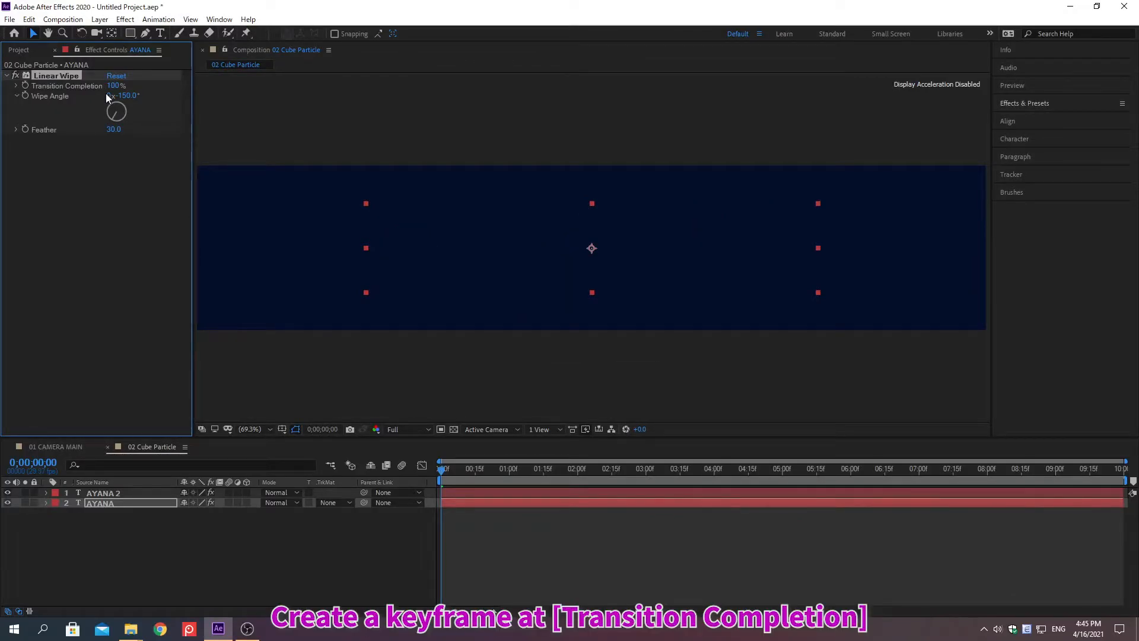
left_click(26, 88)
- Set the Linear Wipe's Transition Completion to 0% at 0;00;02;15
key("alt+shift+j")
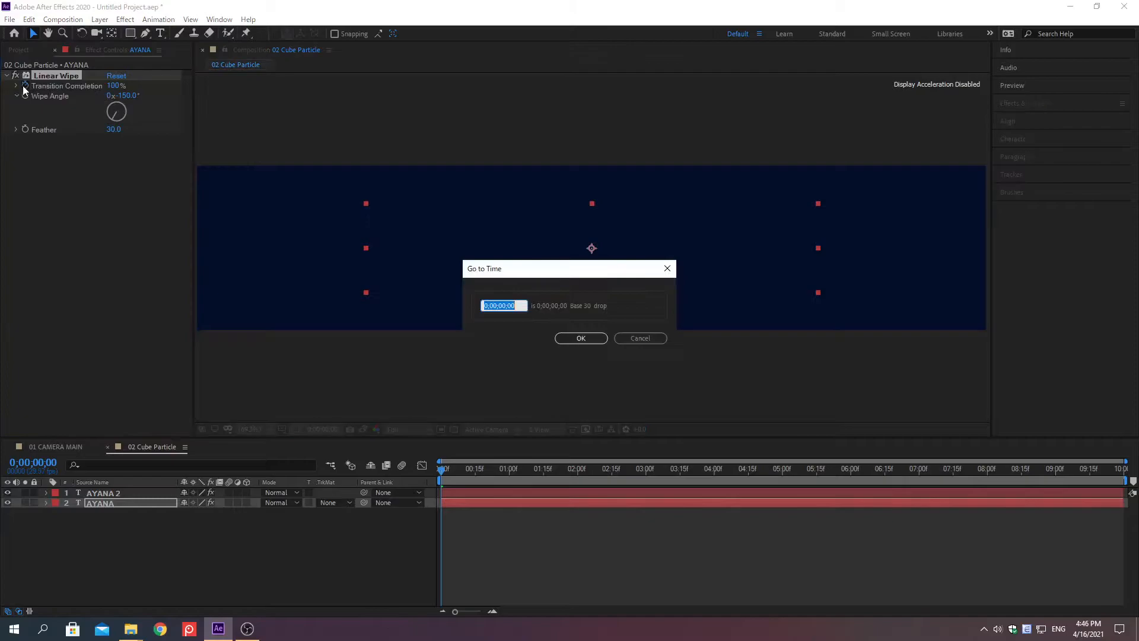
type("0;00;02;15")
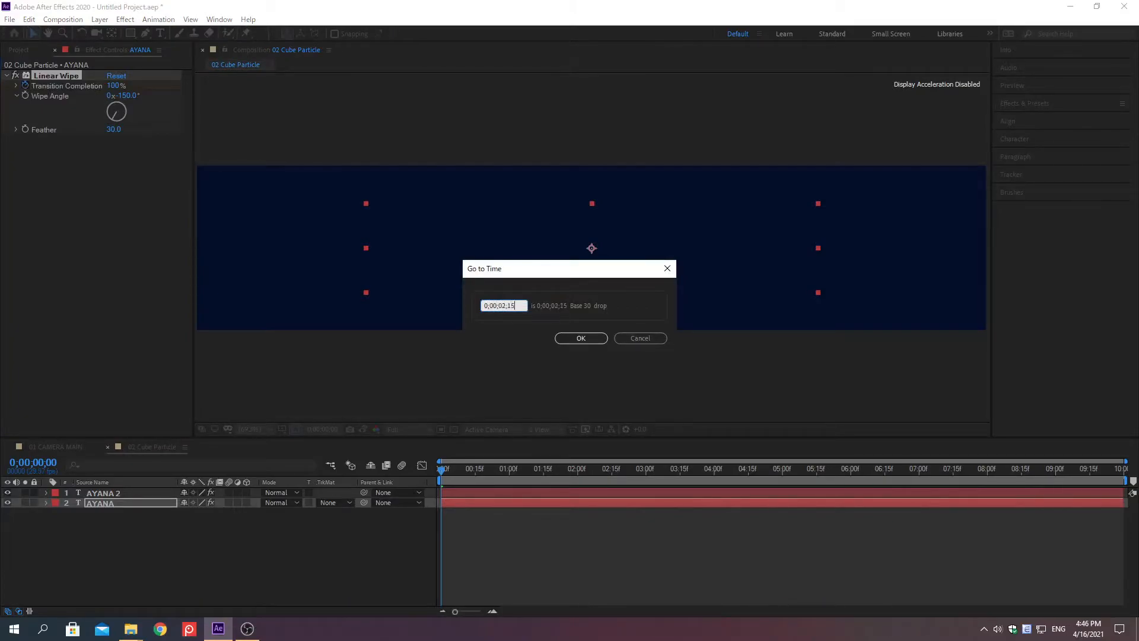
key("Return")
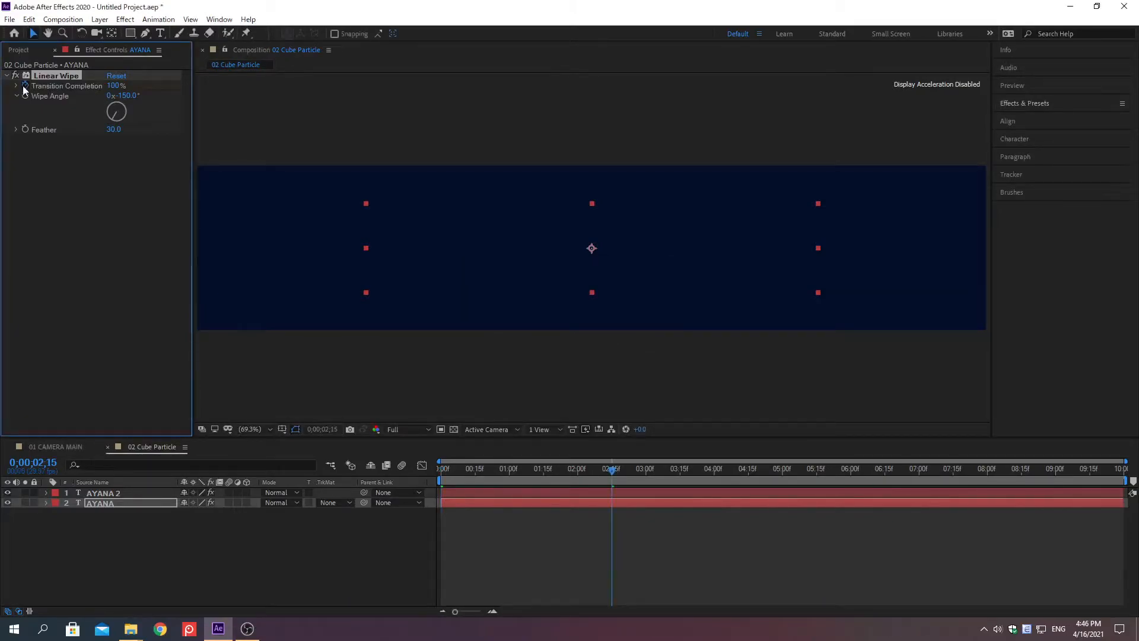
right_click(66, 87)
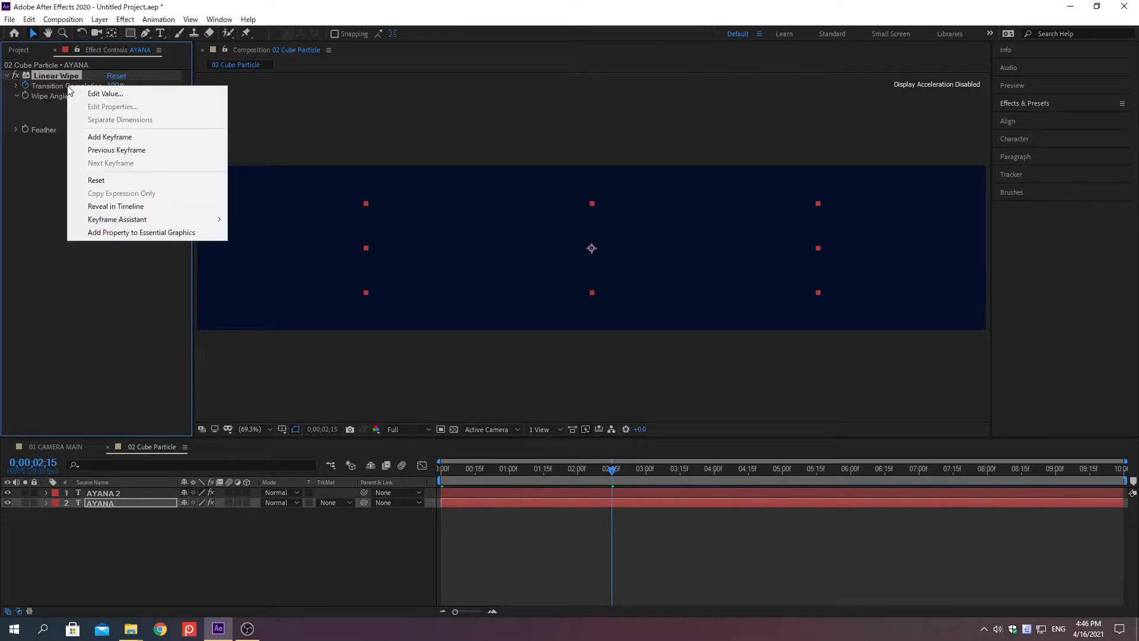
left_click(105, 94)
type("0")
key("Return")
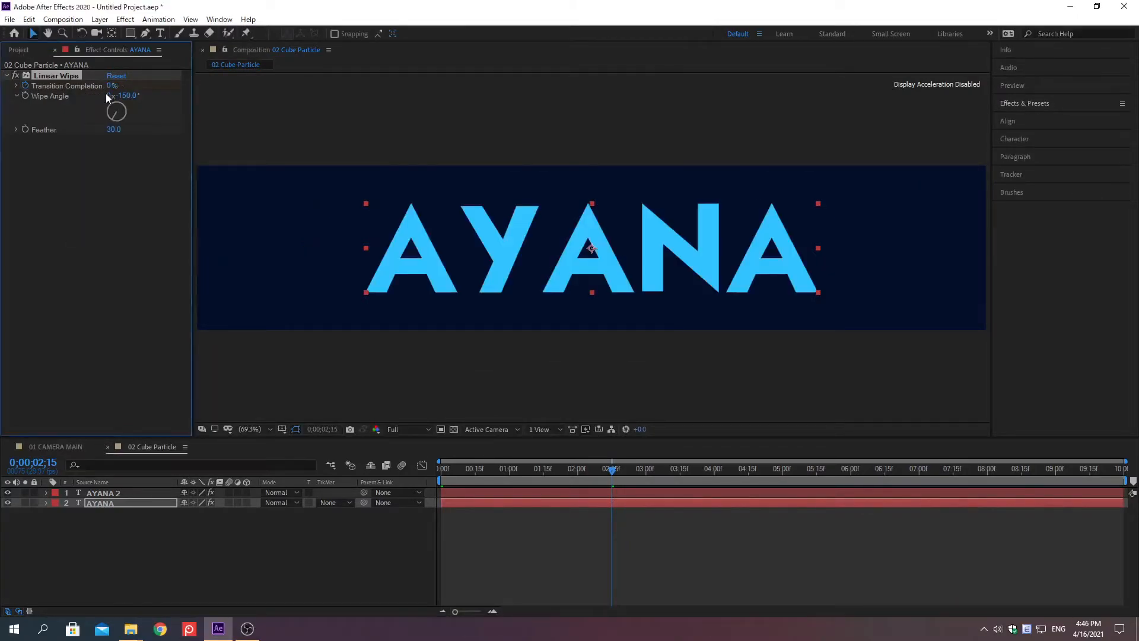
- Enable motion blur on both AYANA text layers and preview the animation from the start
left_click(230, 493)
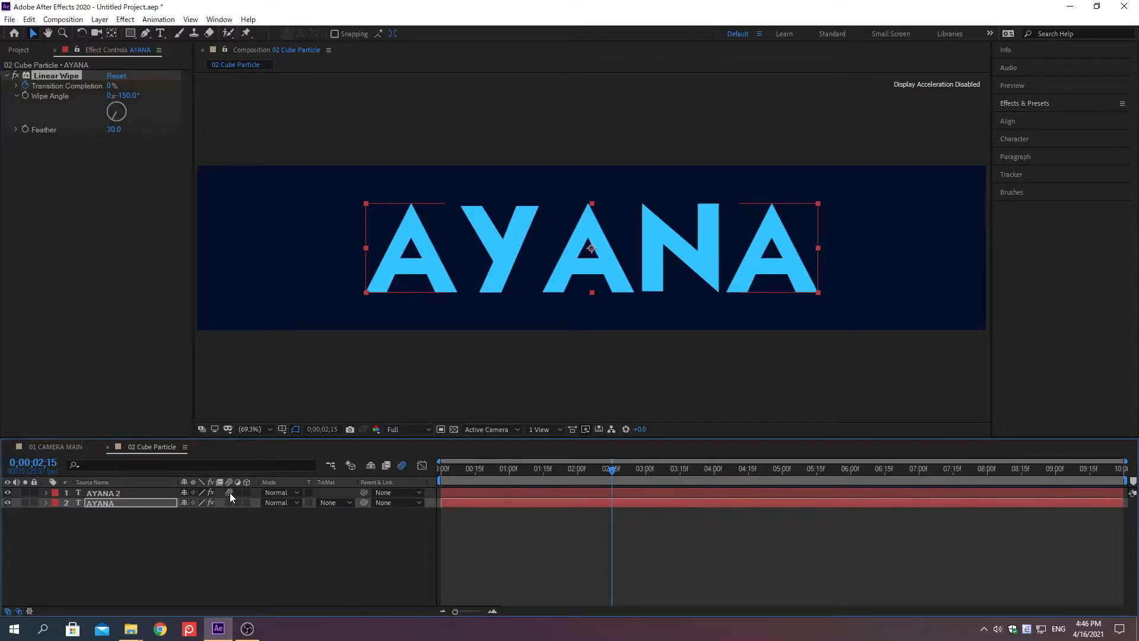
left_click(229, 503)
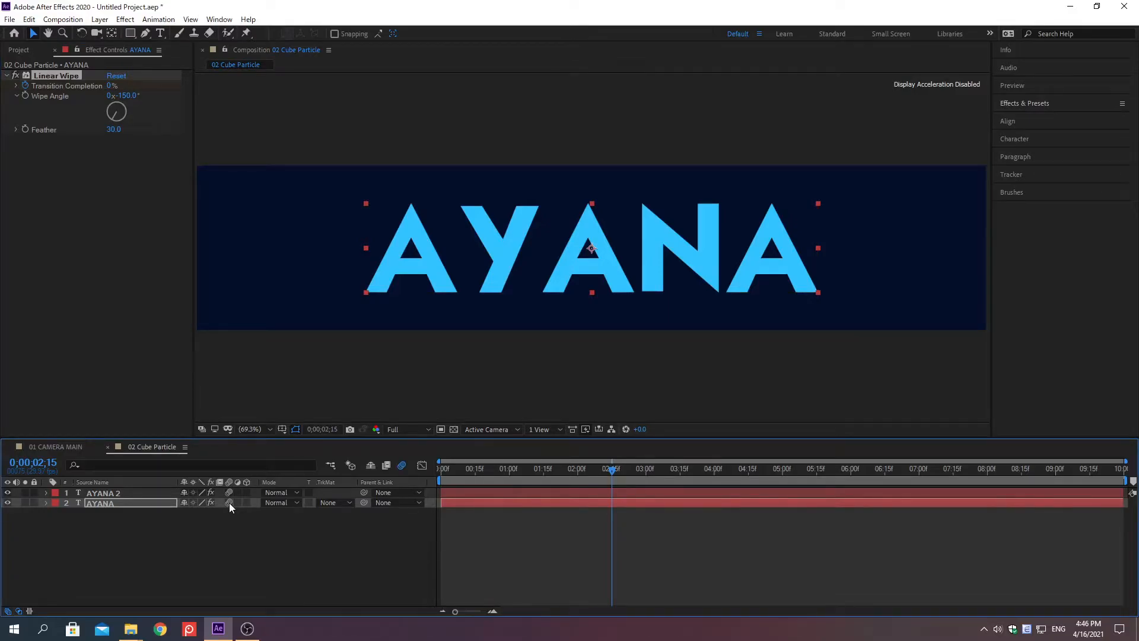
key("Home")
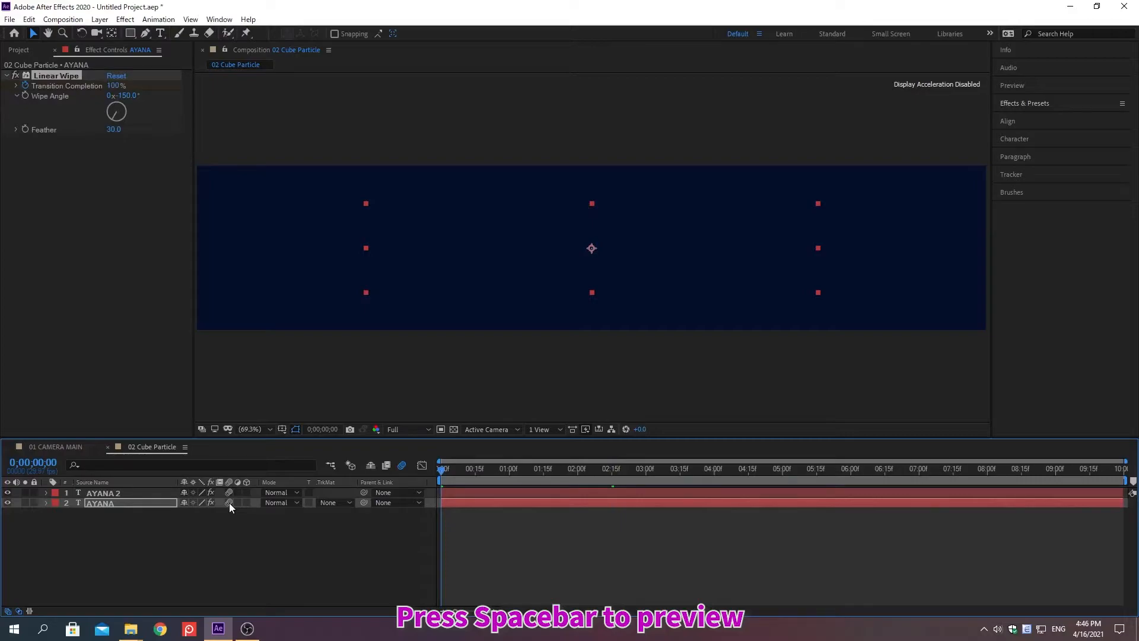
key("space")
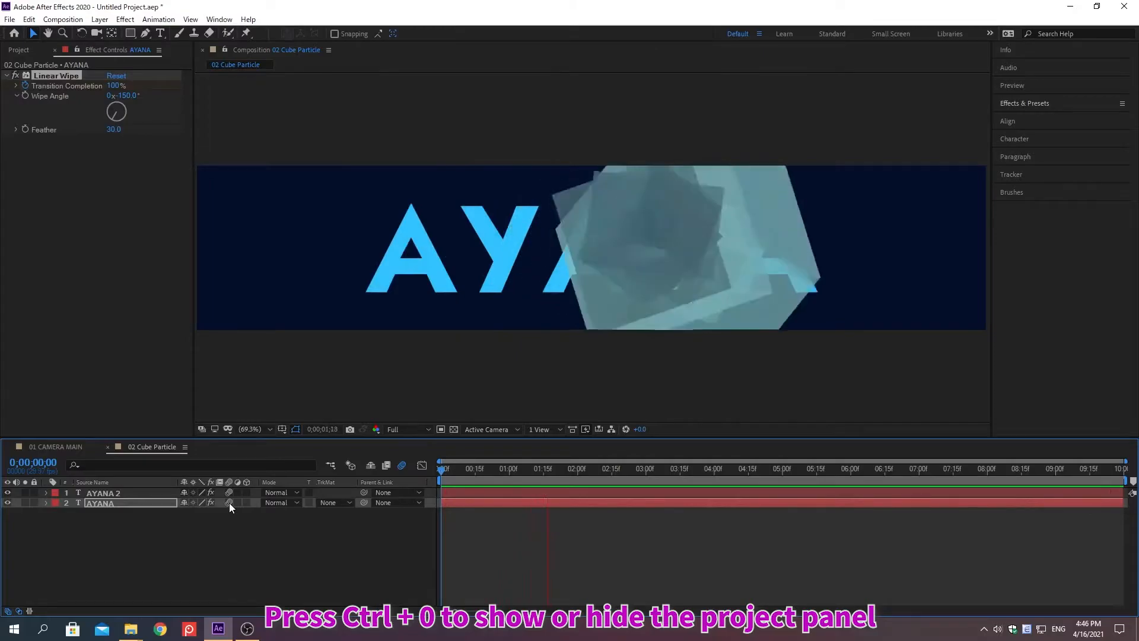
key("space")
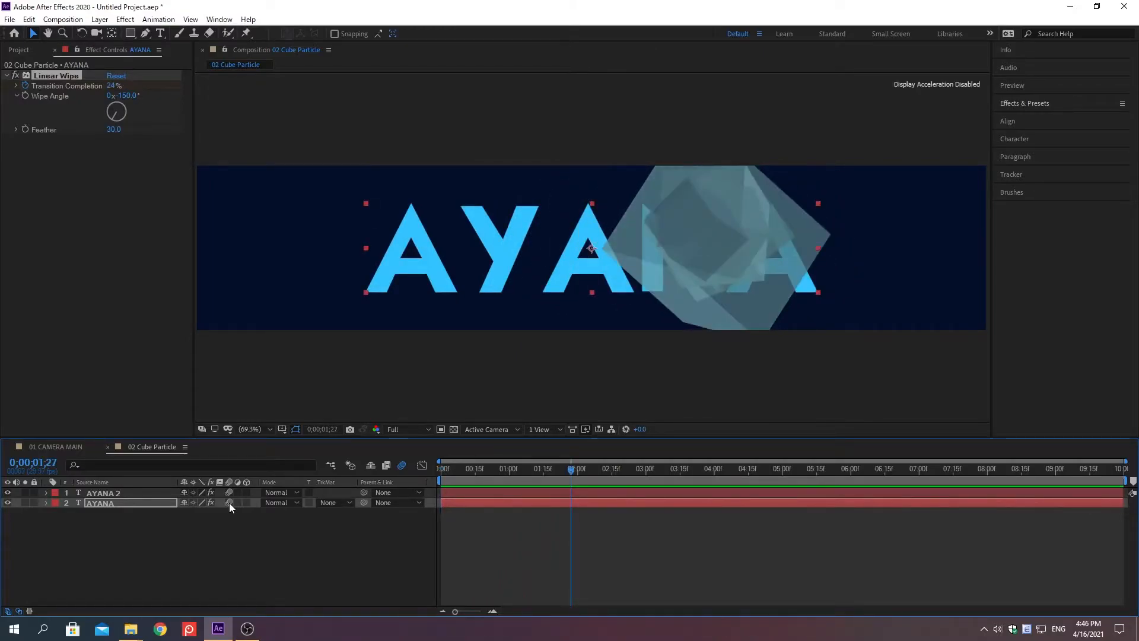
key("Home")
- Open the 01 CAMERA MAIN composition, move to 0;00;08;15 and add the 02 Cube Particle composition as a layer
key("ctrl+0")
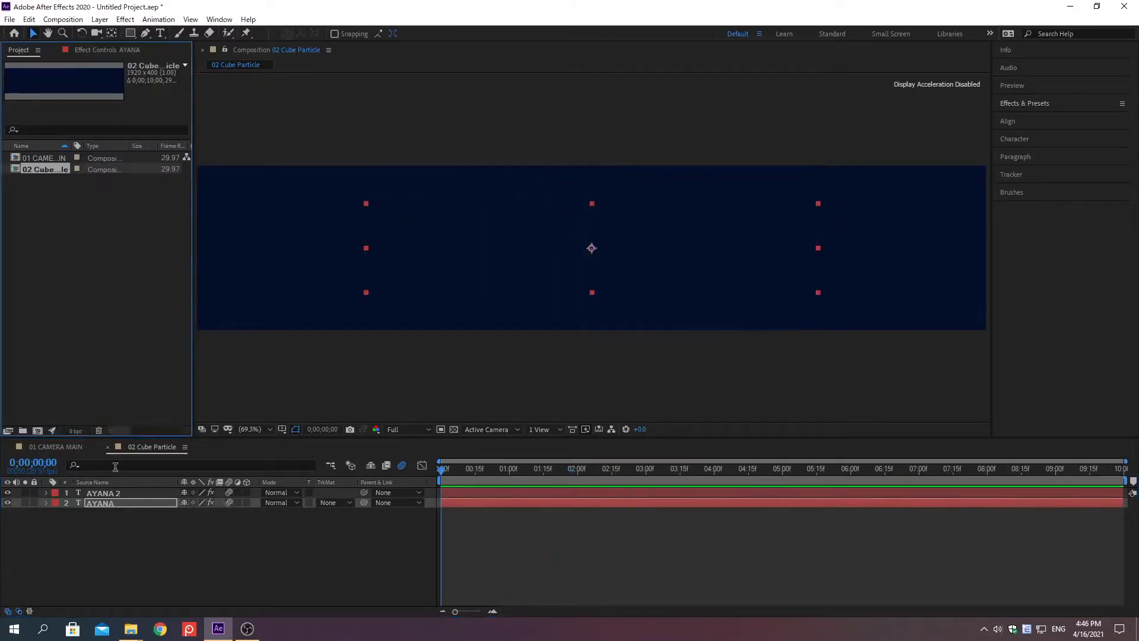
left_click(37, 445)
key("alt+shift+j")
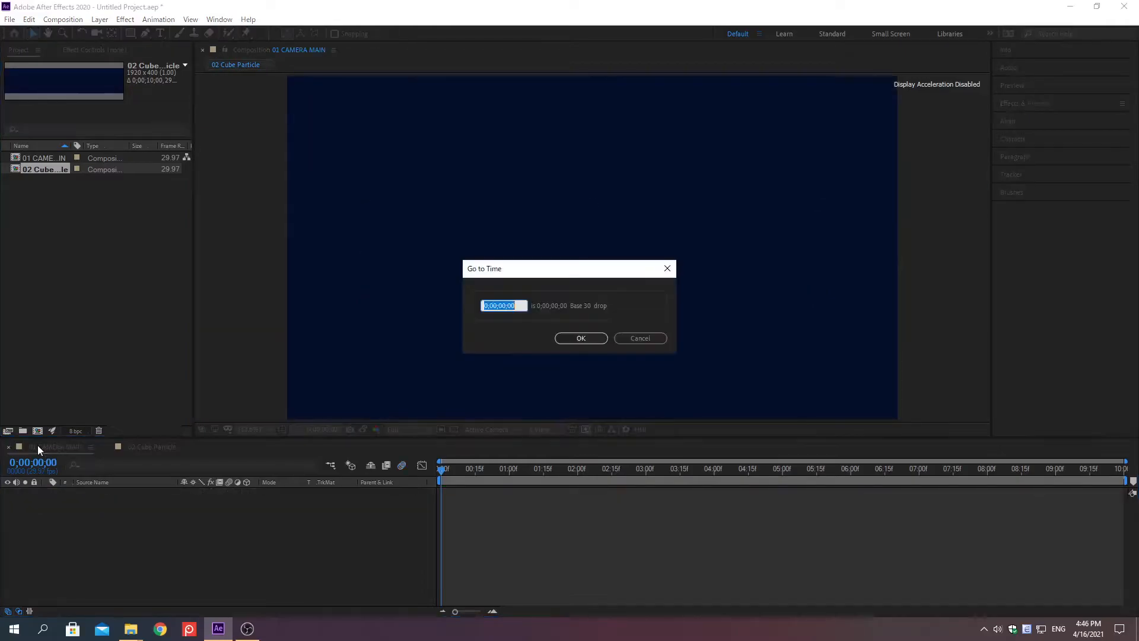
type("0;00;08;15")
key("Return")
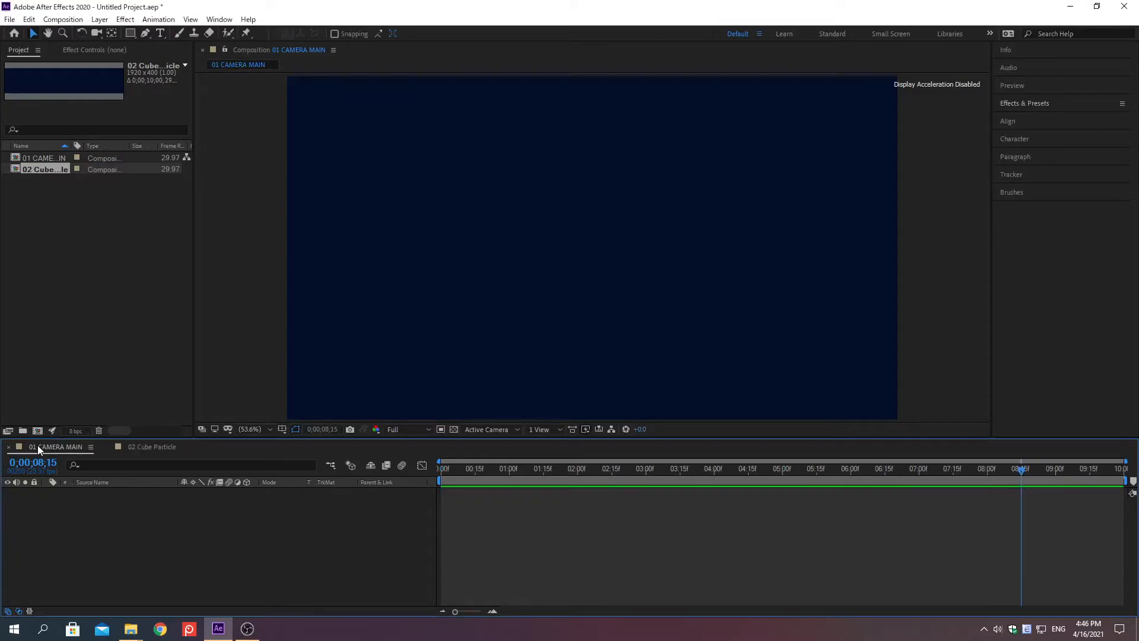
left_click(37, 170)
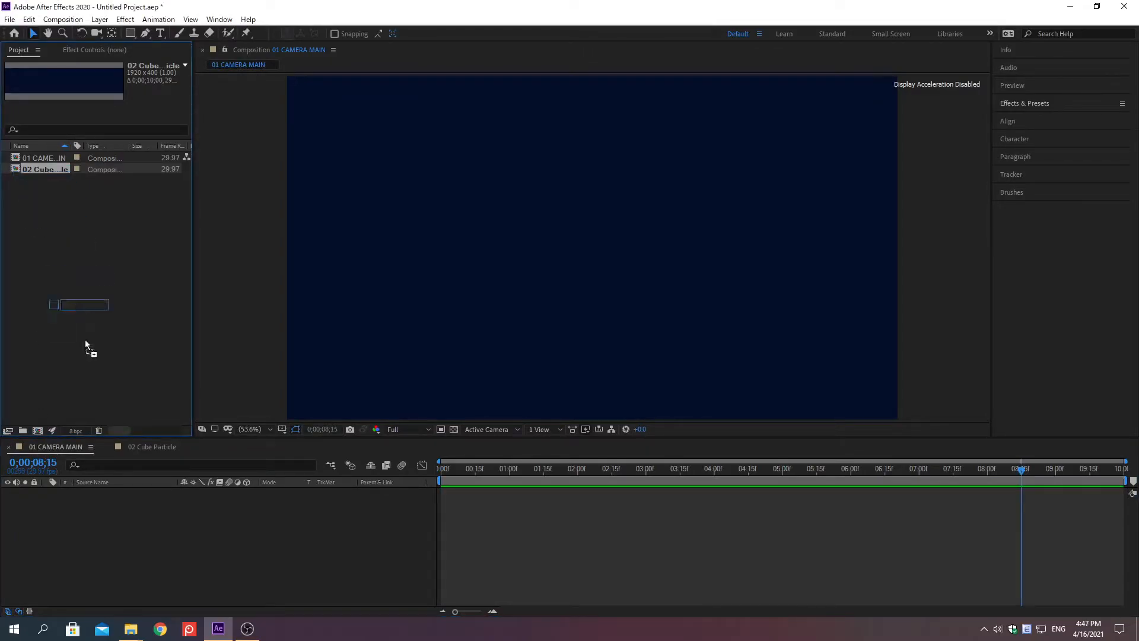
left_click_drag(155, 586, 157, 594)
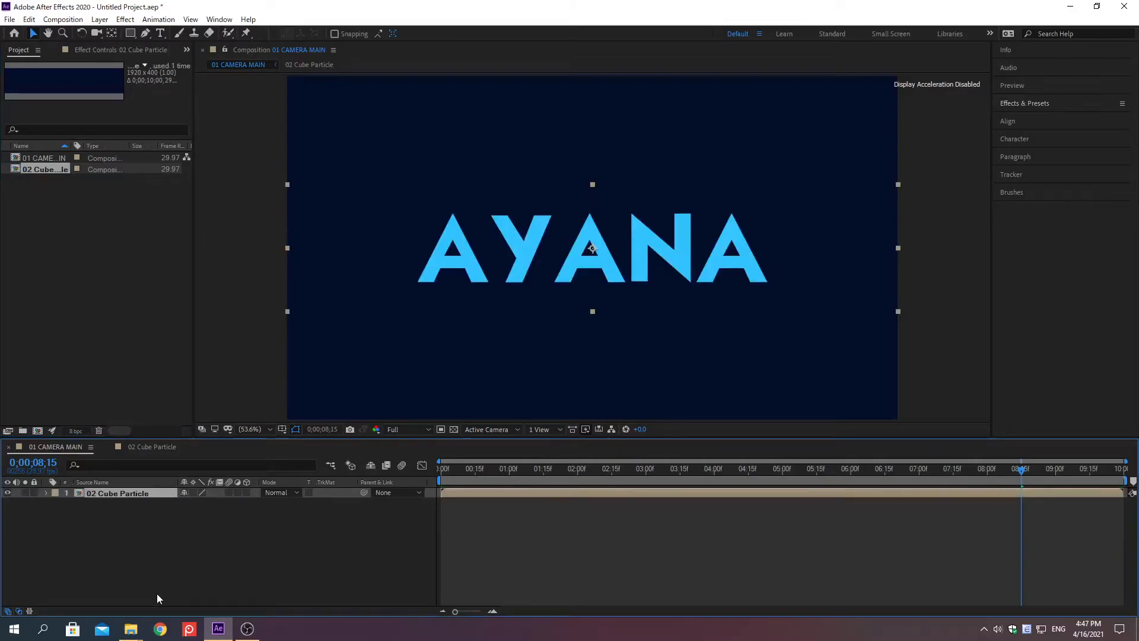
- Import 03 logo cube.png and place it beneath the 02 Cube Particle layer in 01 CAMERA MAIN
key("ctrl+i")
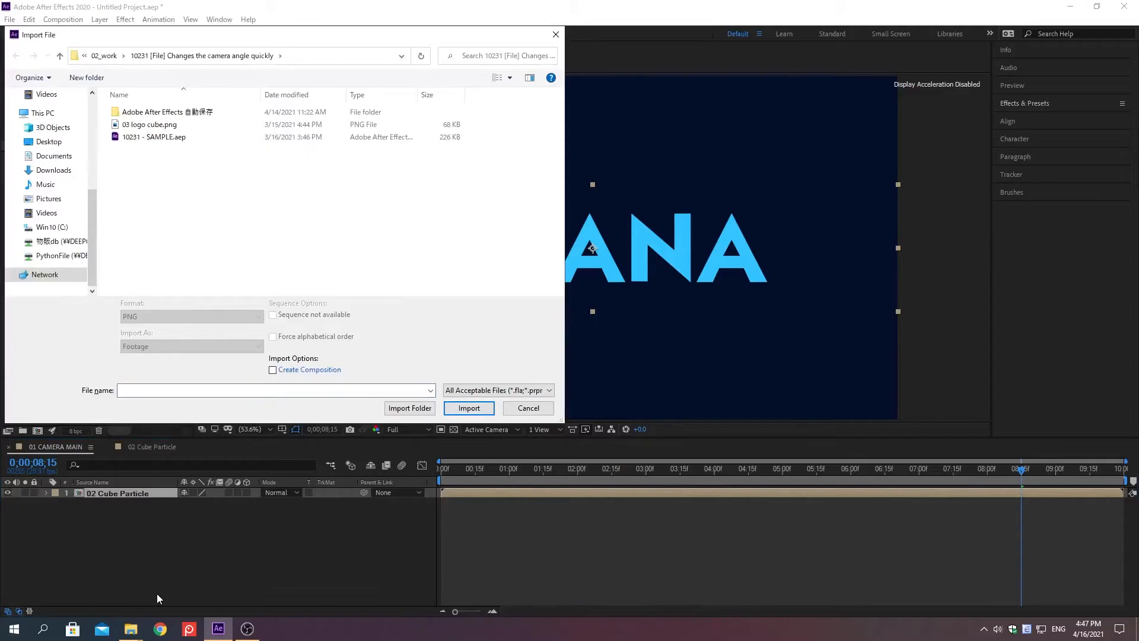
left_click(152, 125)
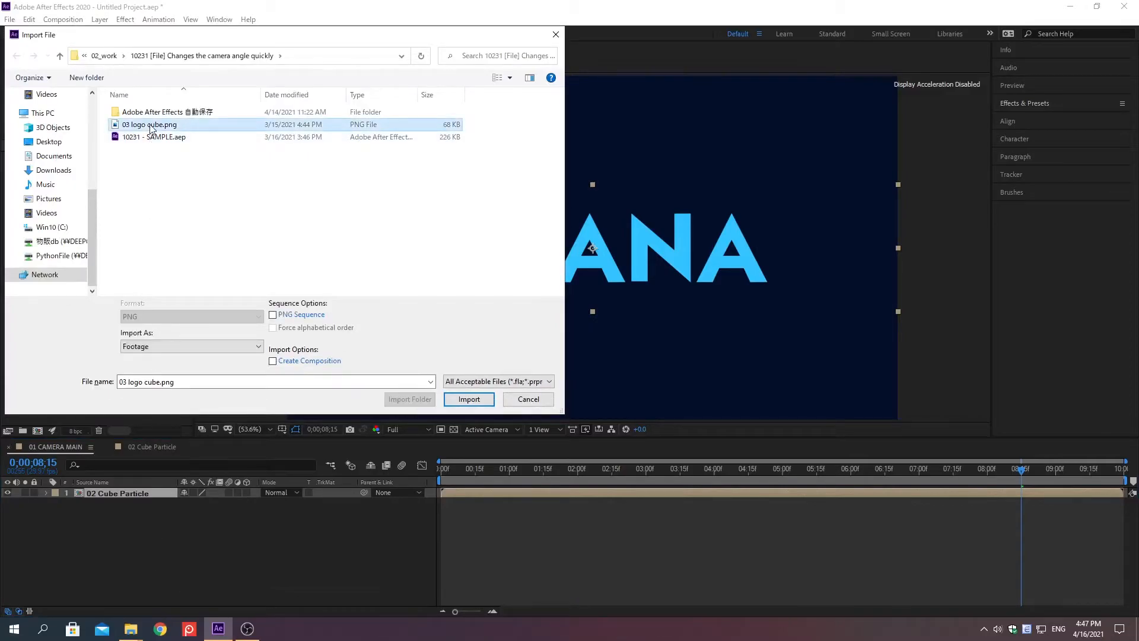
double_click(150, 126)
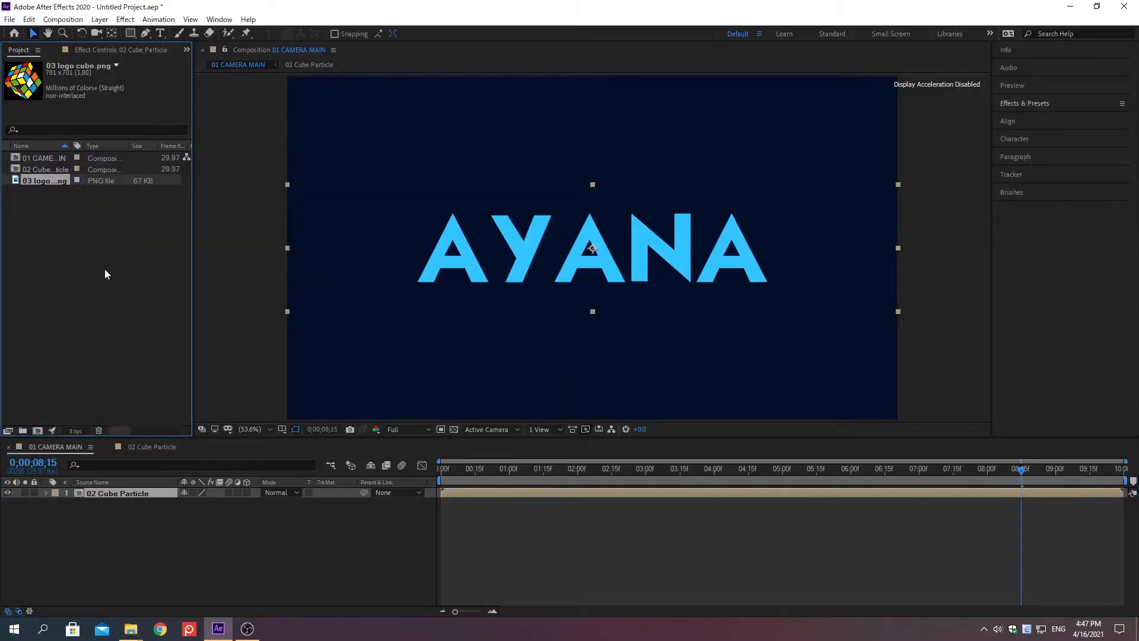
left_click(90, 316)
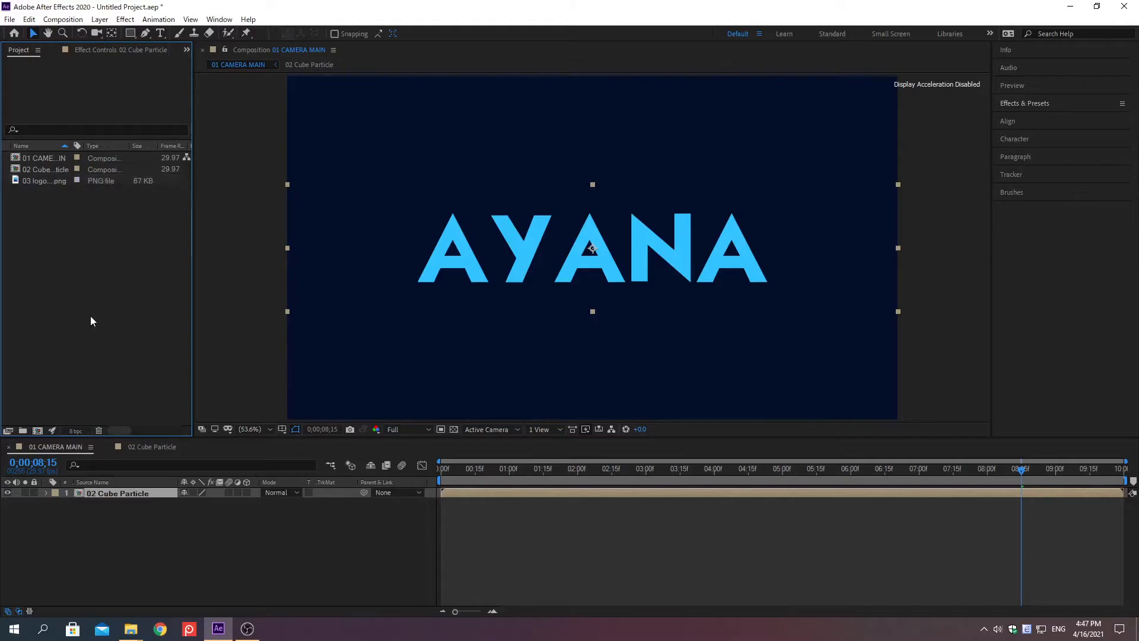
left_click(37, 180)
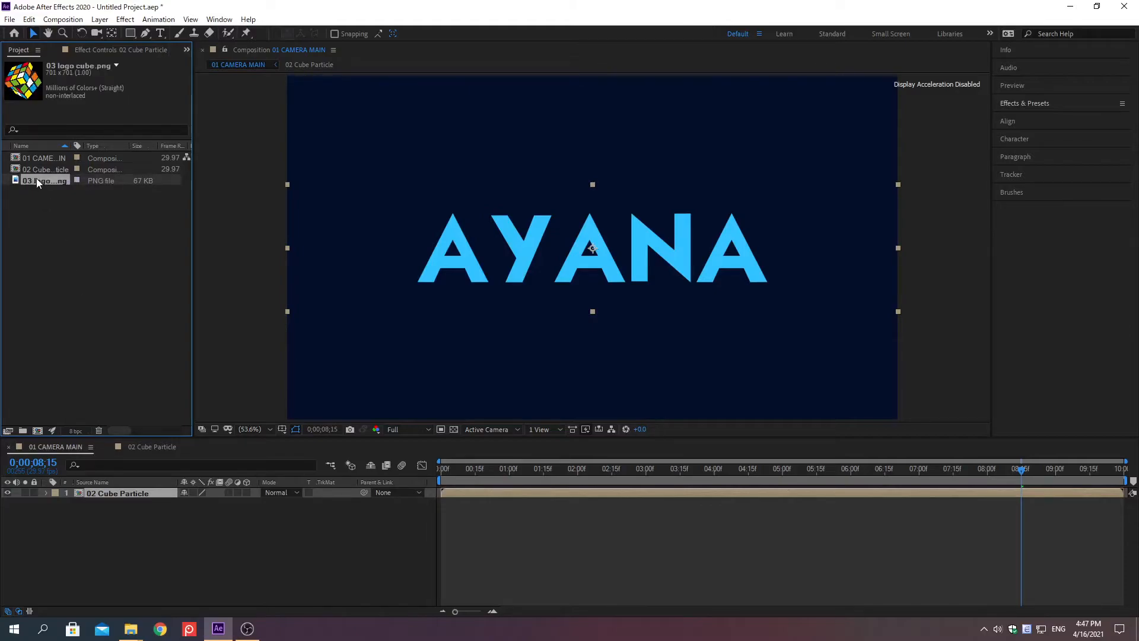
left_click_drag(37, 178, 157, 593)
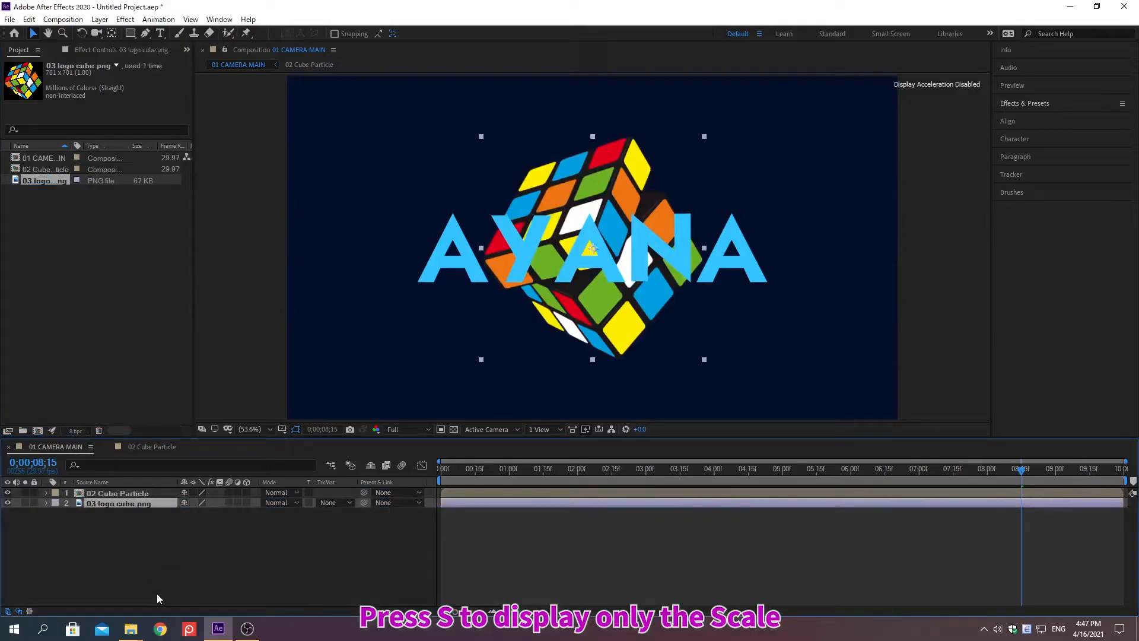
- Set the Scale of the 03 logo cube.png layer to 30%
key("s")
right_click(94, 512)
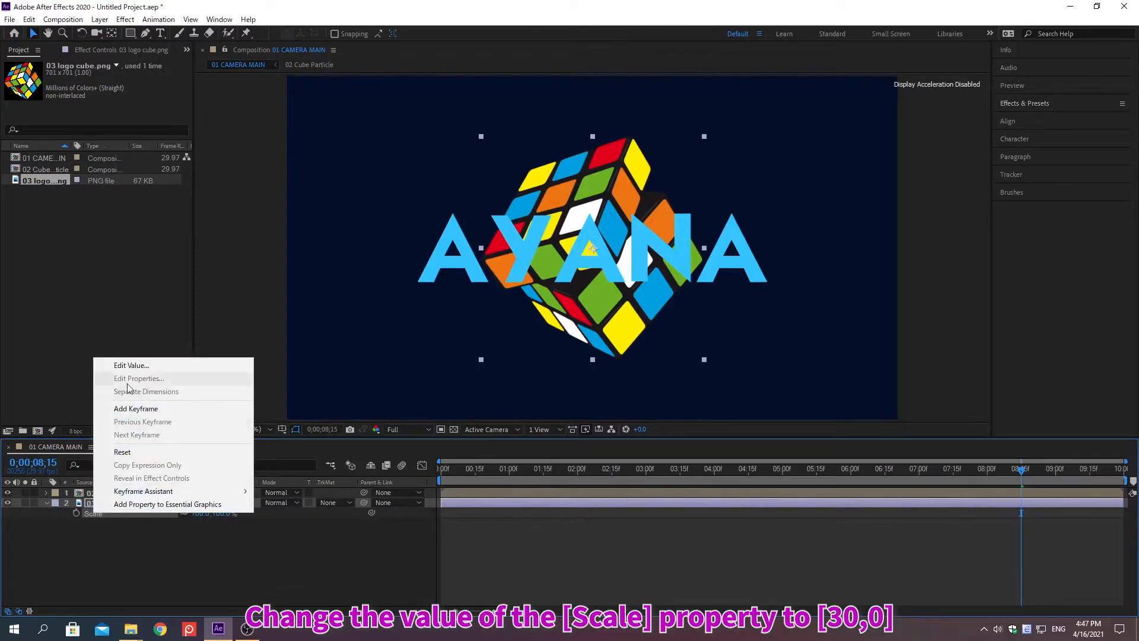
left_click(132, 365)
type("30")
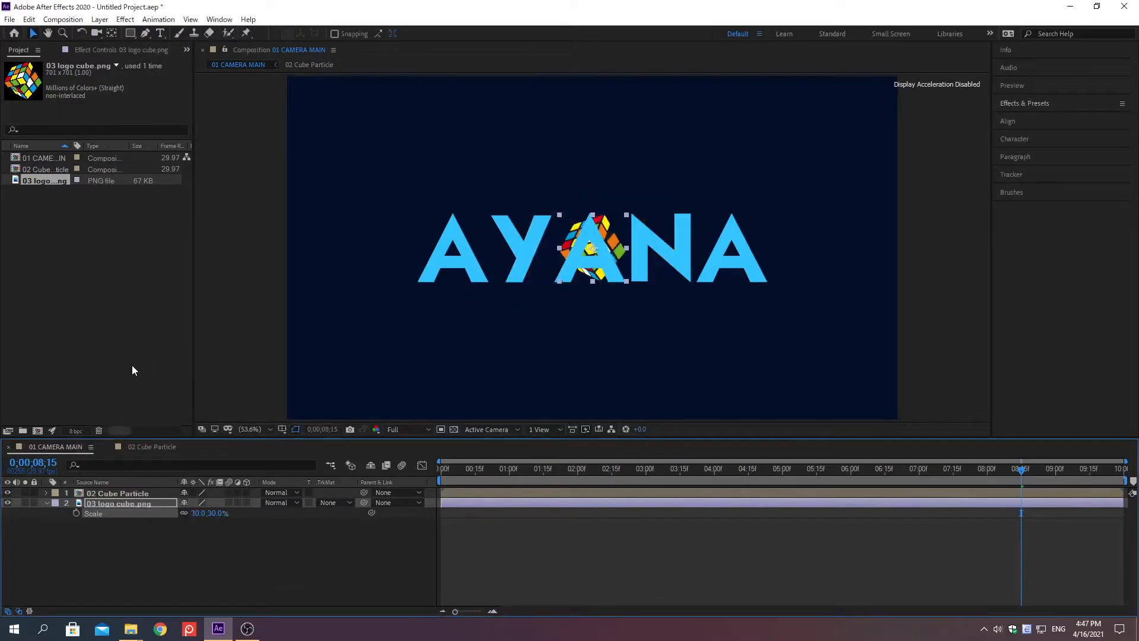
left_click(46, 503)
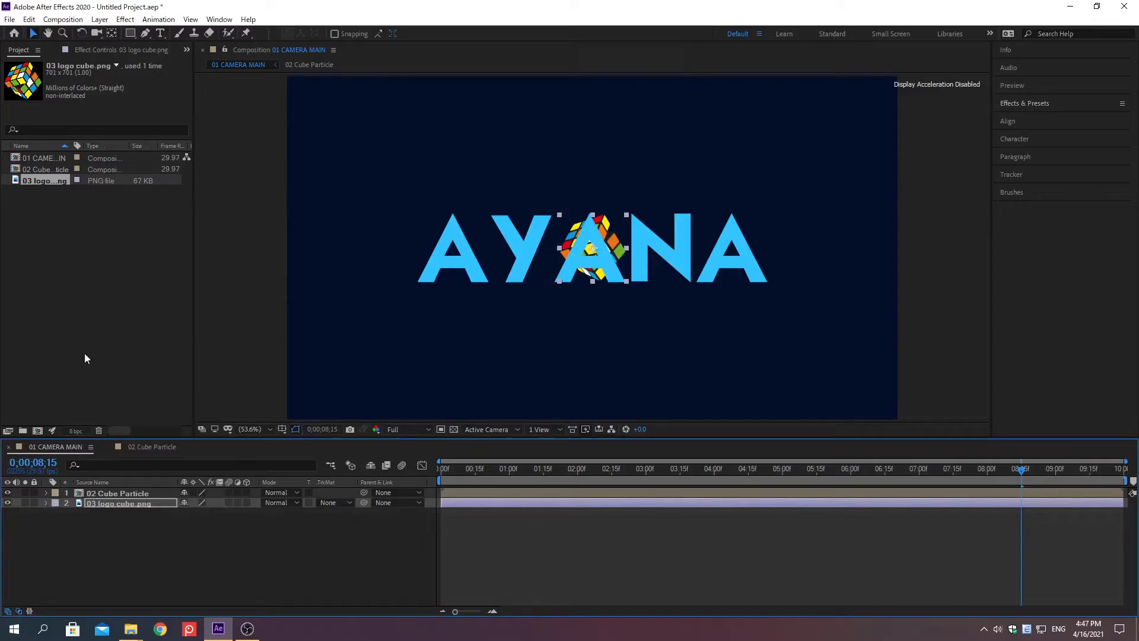
- Add a text layer reading CubE near the composition's centre and set its fill color to FFFFFF
left_click(161, 34)
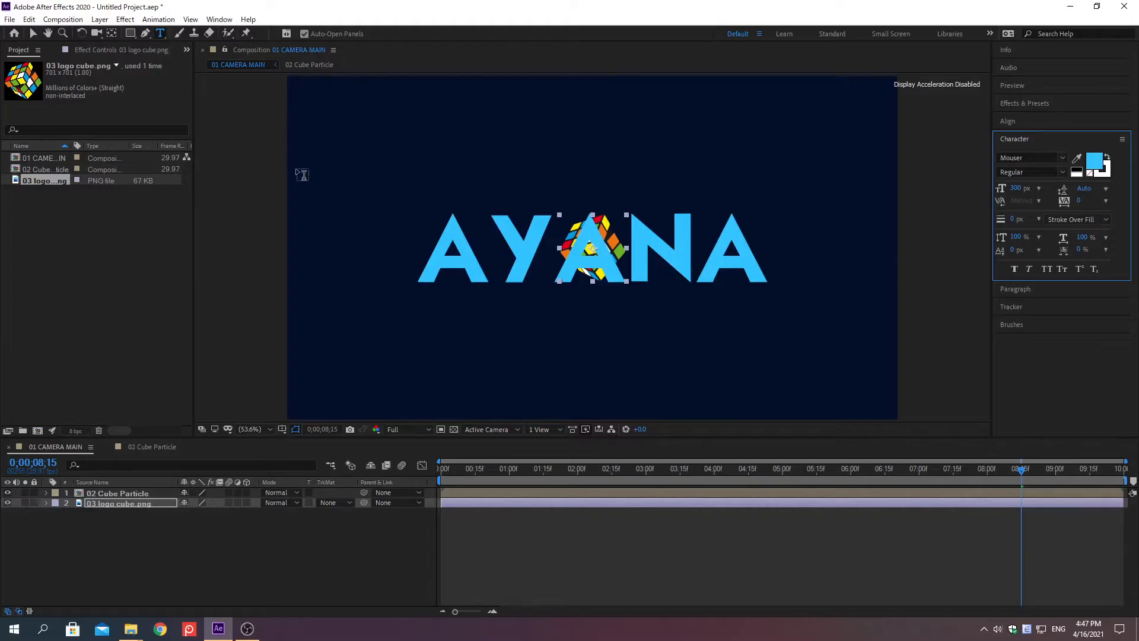
left_click(390, 265)
type("CubE")
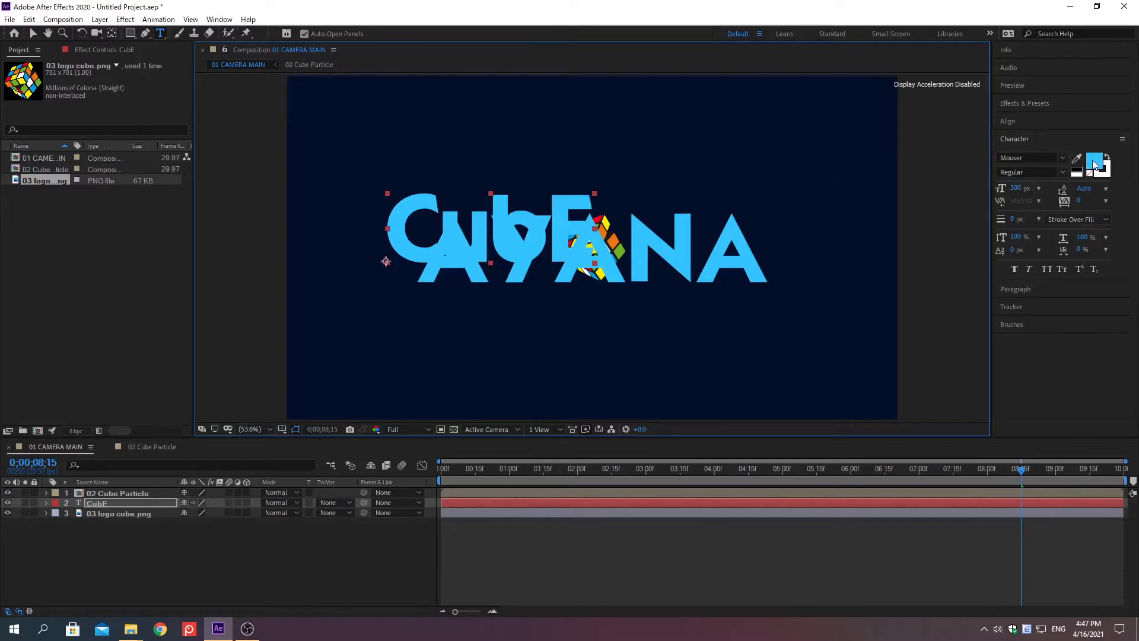
left_click(1093, 163)
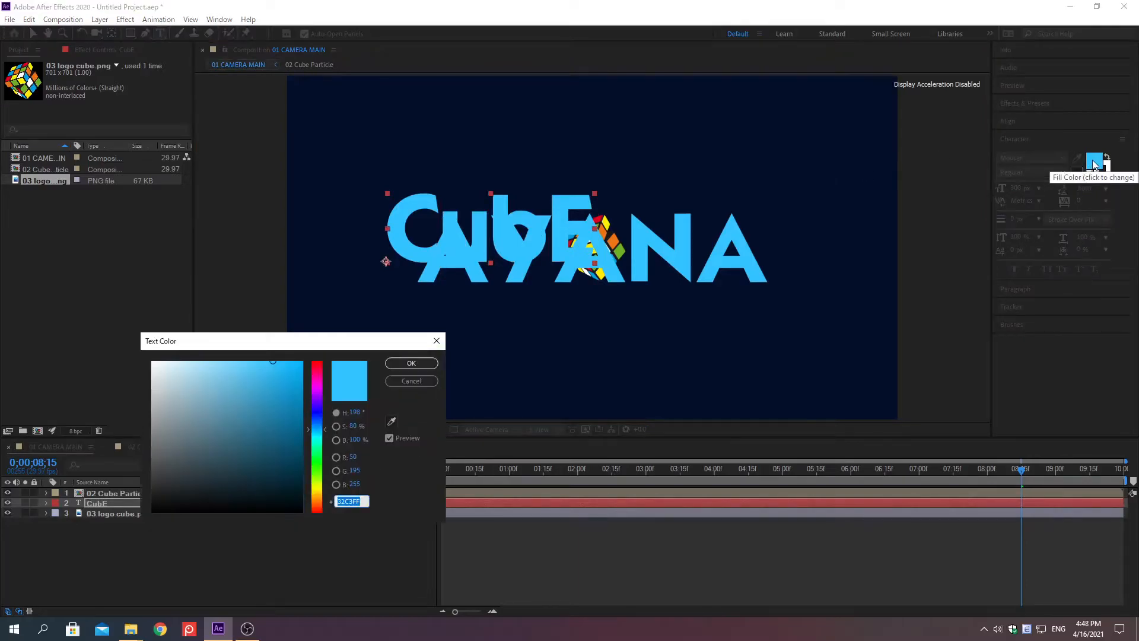
type("FFFFFF")
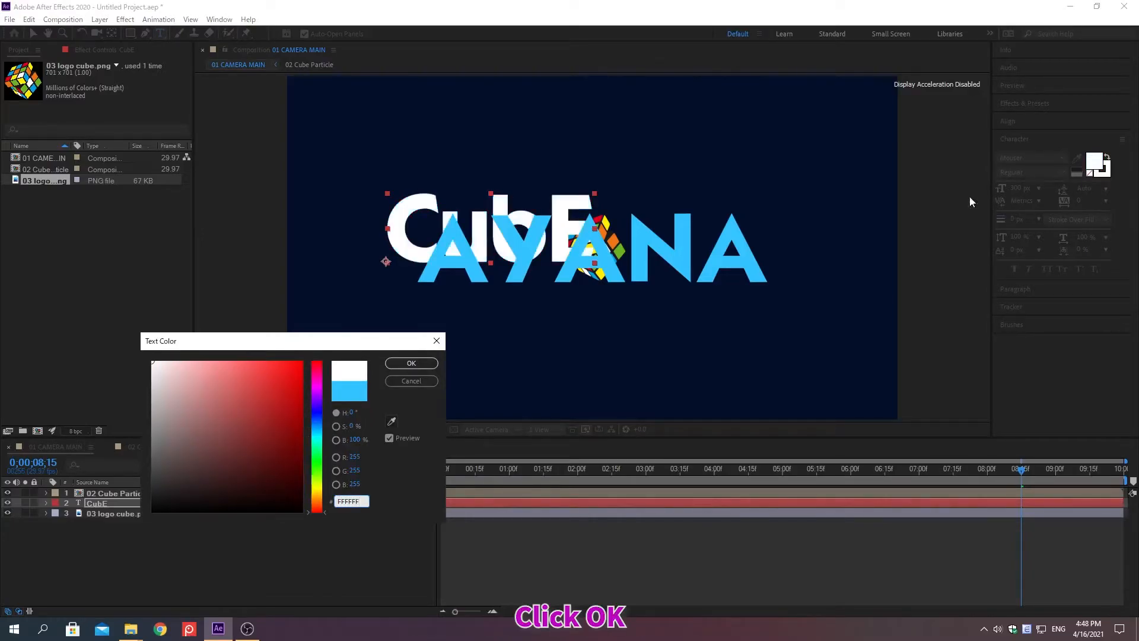
left_click(414, 363)
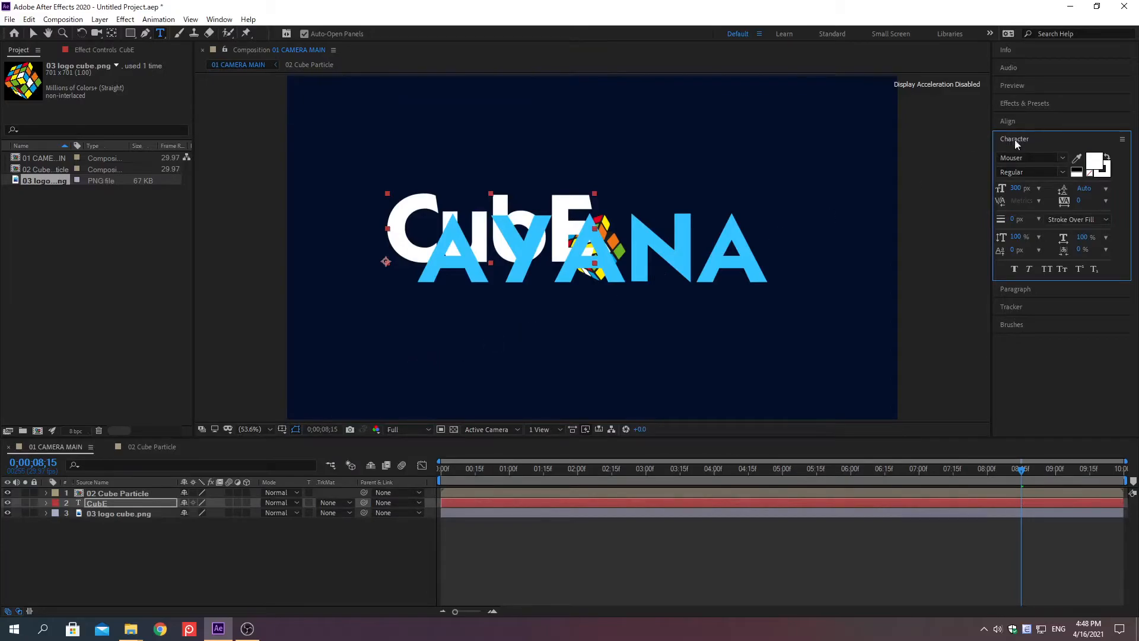
- Set the CubE text's font size to 300 px and its tracking to 40
left_click(1015, 188)
type("30")
key("Return")
type("0")
key("Return")
left_click(1079, 201)
type("40")
key("Return")
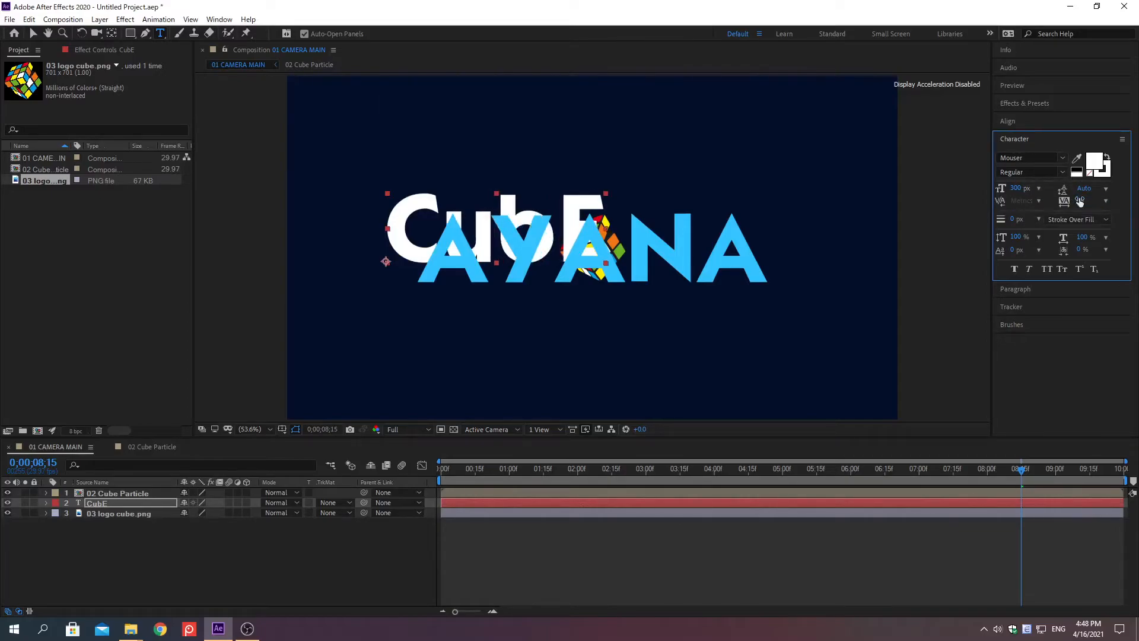
left_click(1015, 139)
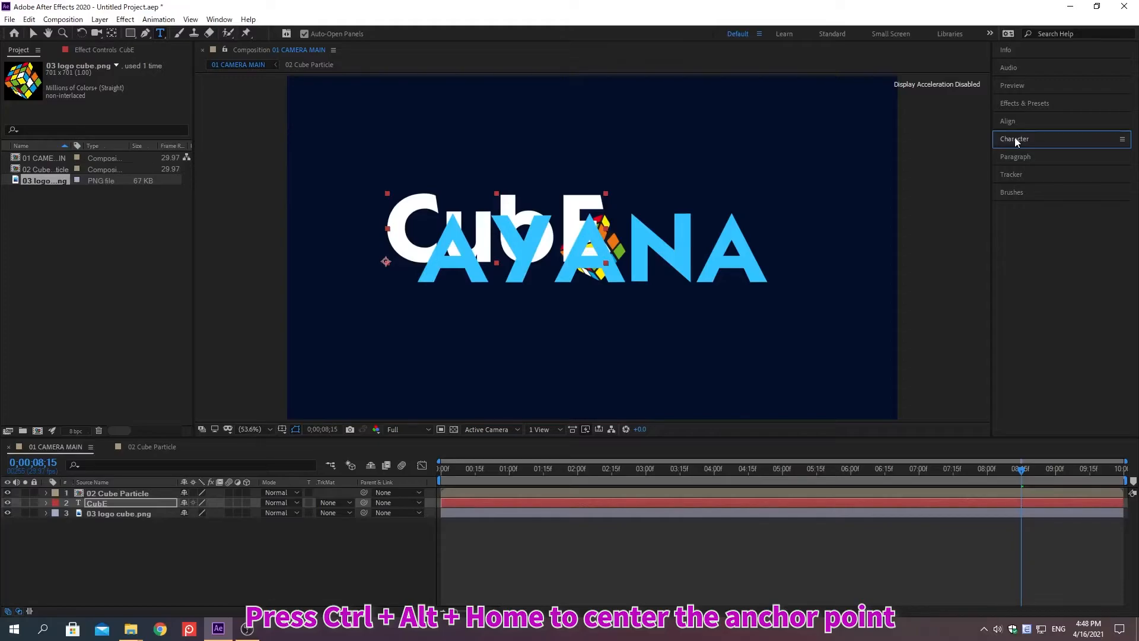
- Center the CubE text layer's anchor point and reactivate the Type tool with no layer selected
key("ctrl+alt+Home")
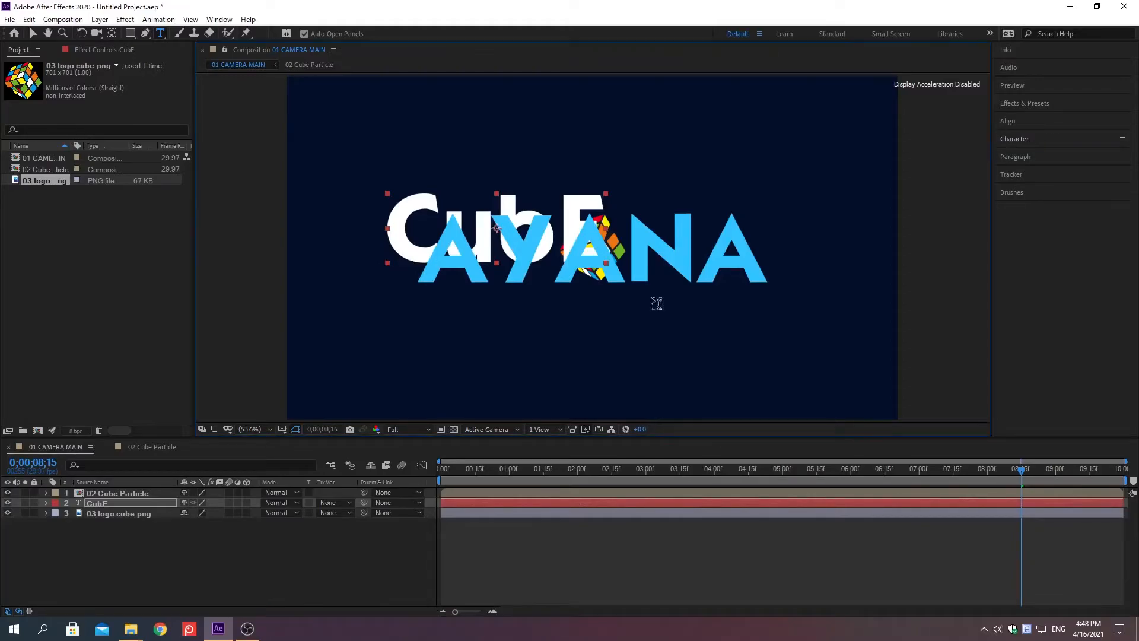
left_click(119, 533)
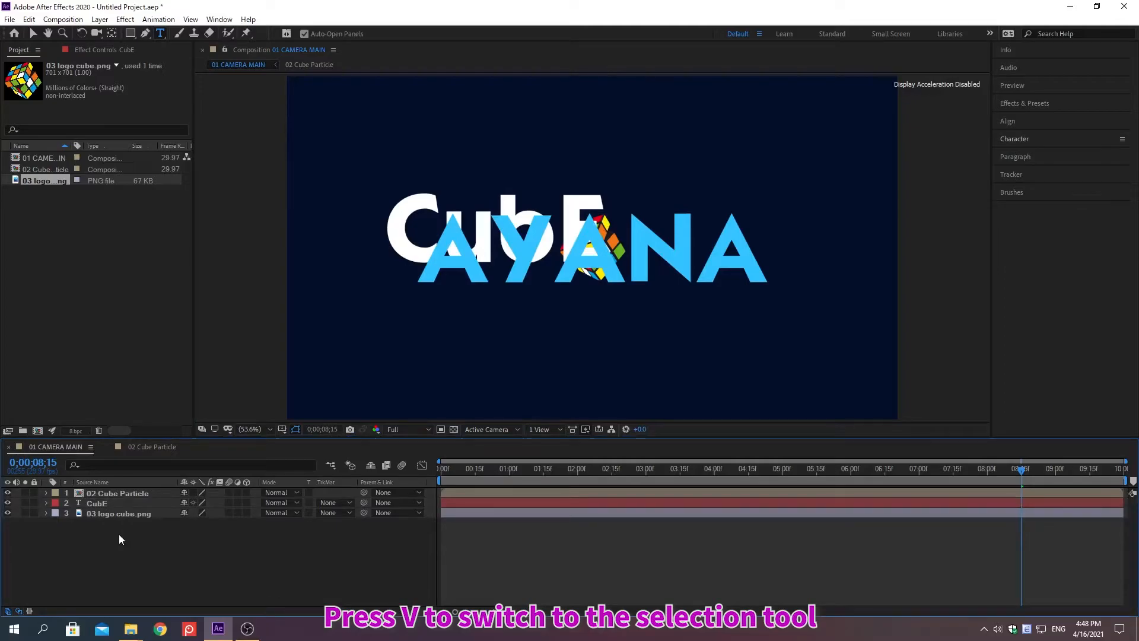
key("v")
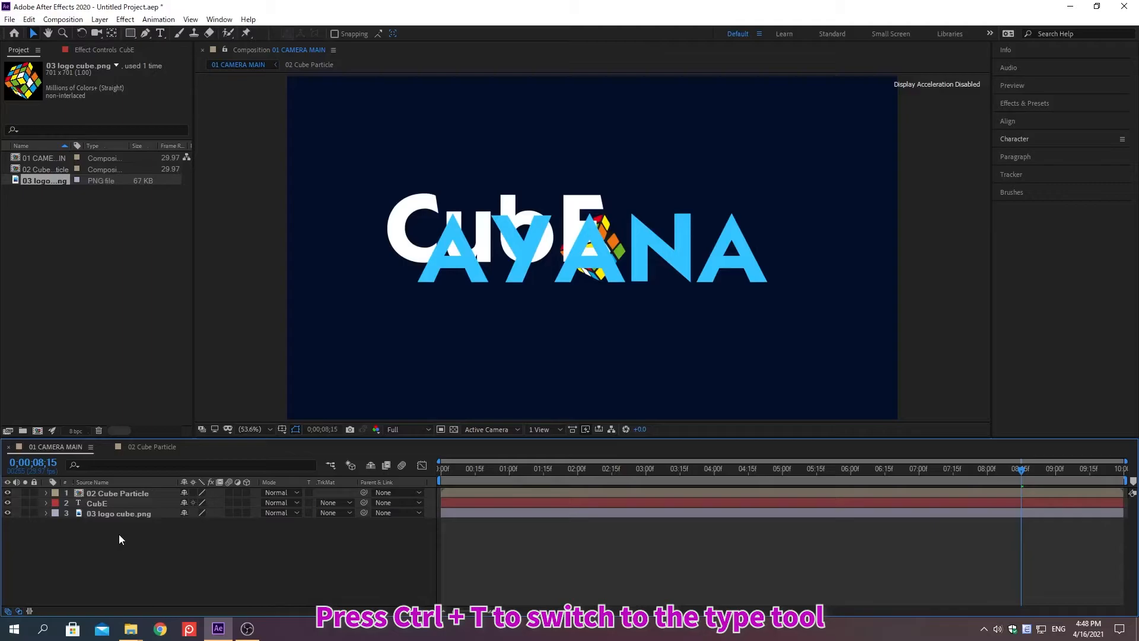
key("ctrl+t")
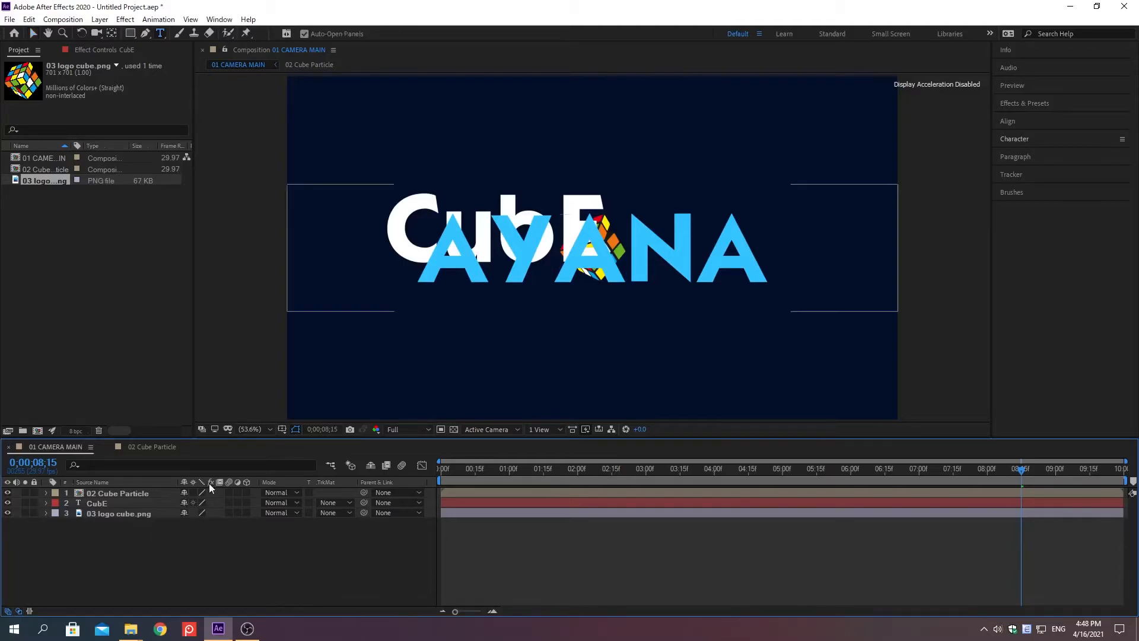
- Add a two-line text layer reading TEXT and Animation below the composition's centre
left_click(488, 326)
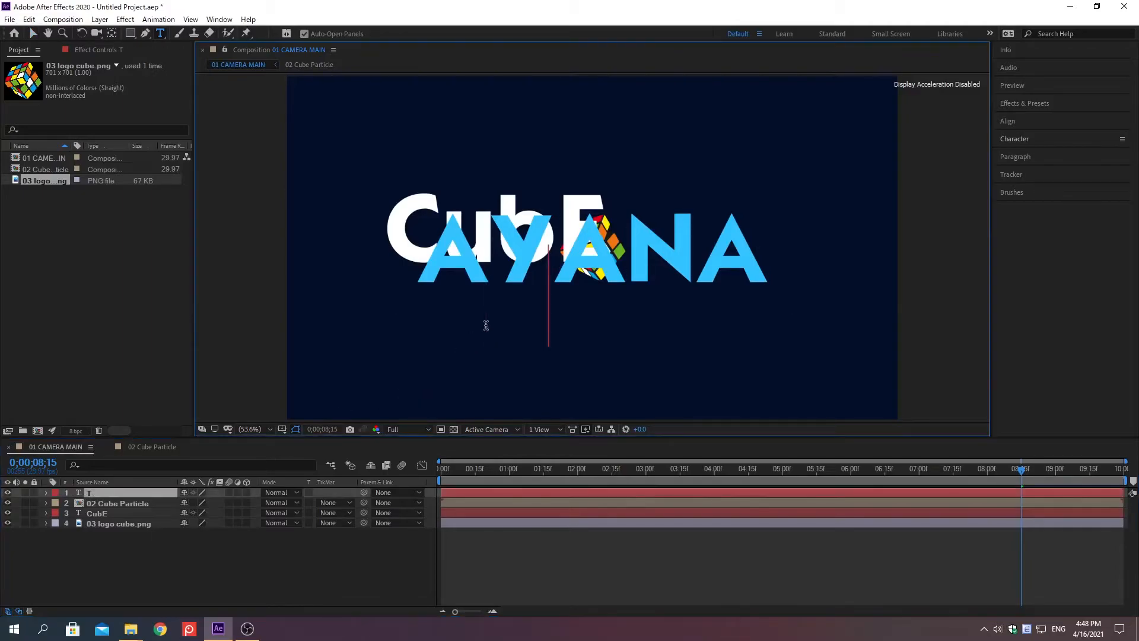
type("TEXT")
key("Return")
type("Animation")
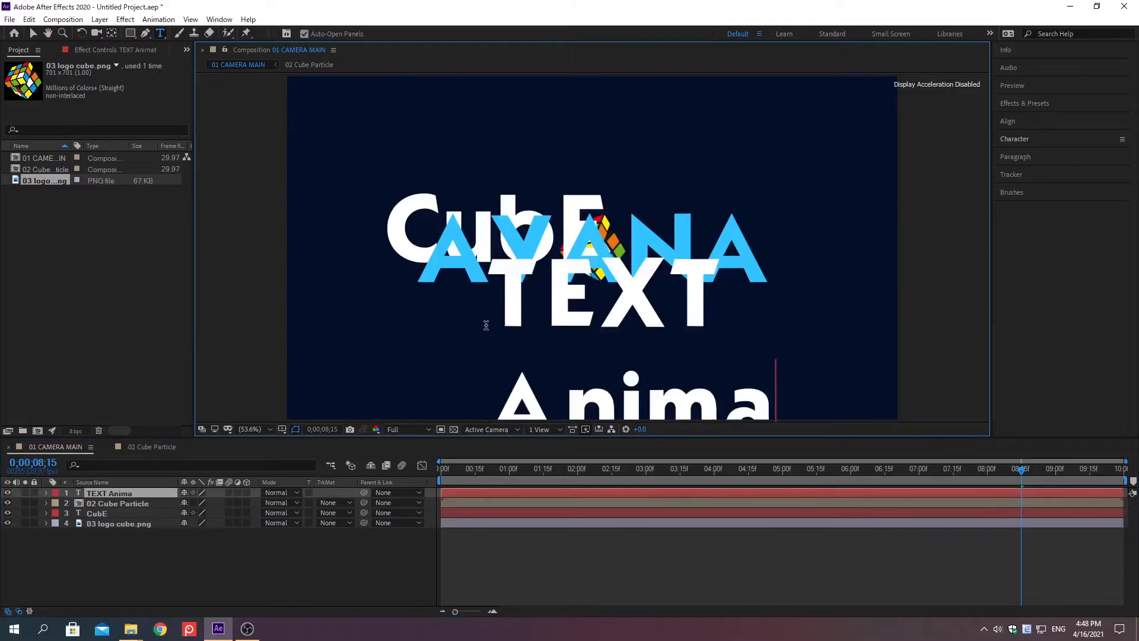
key("KP_Enter")
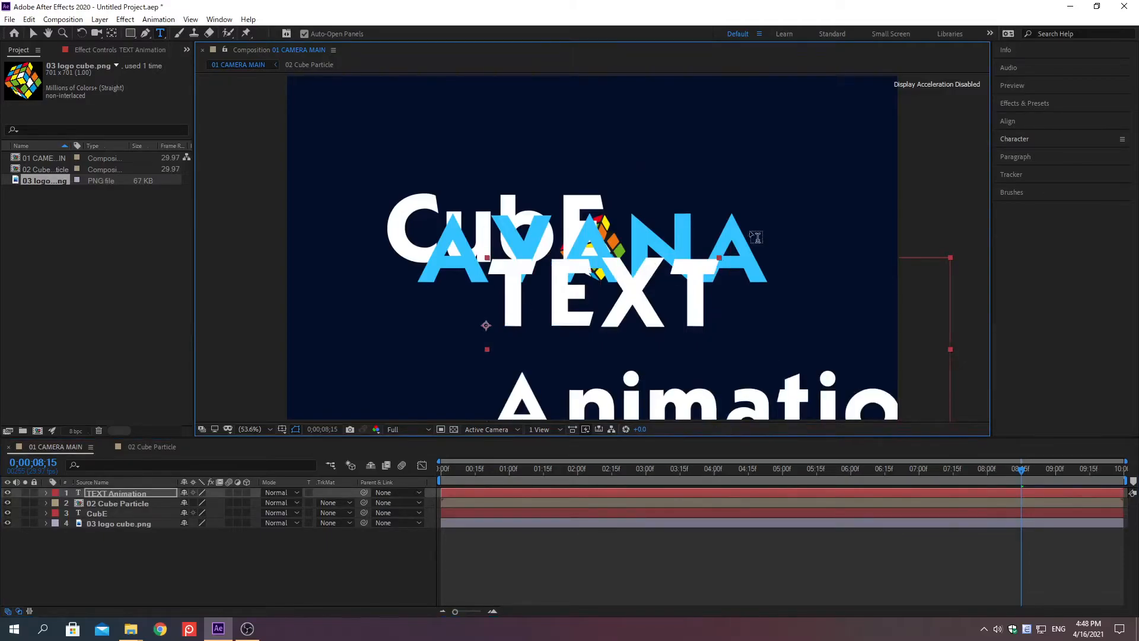
- Set the TEXT Animation layer's font size to 180 px and reduce its tracking
left_click(1014, 139)
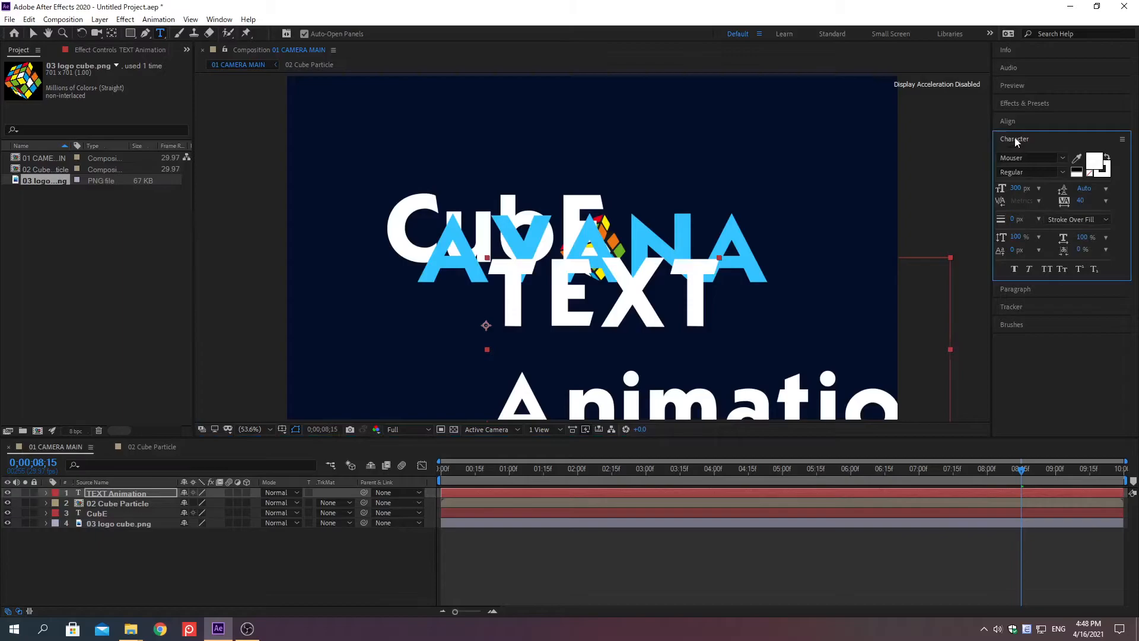
left_click(1018, 189)
type("180")
key("Return")
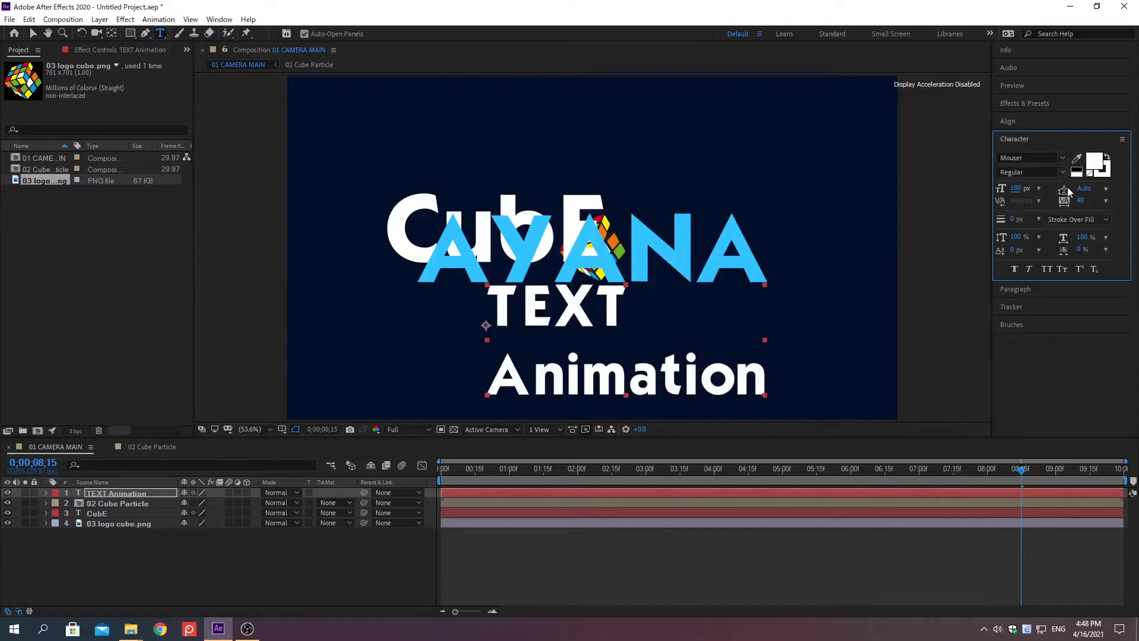
left_click_drag(1080, 201, 1080, 201)
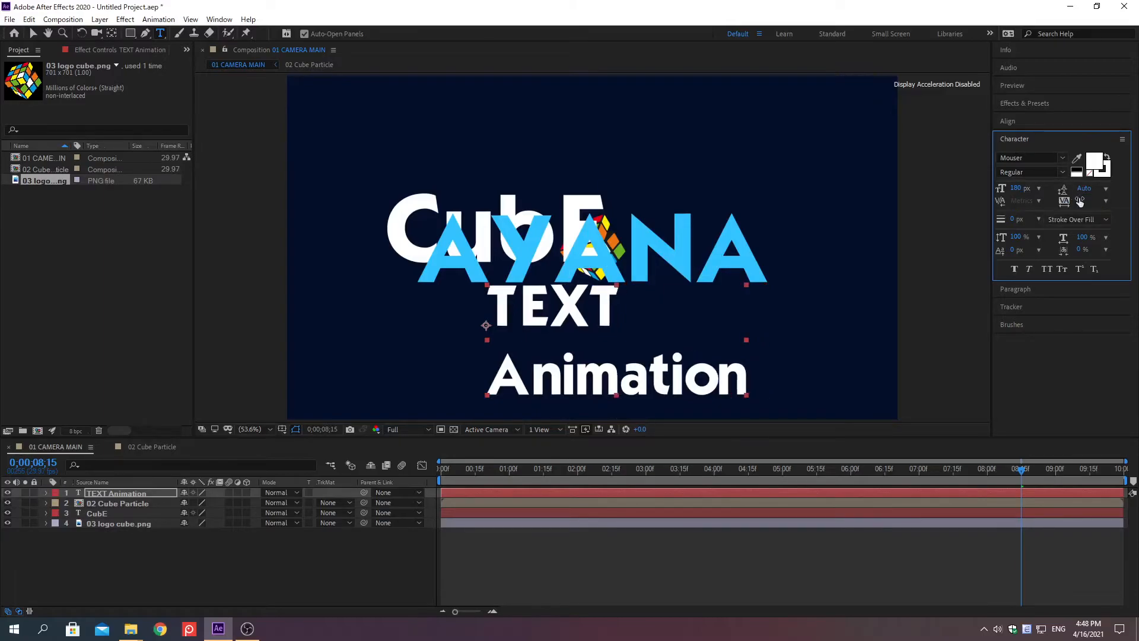
left_click(1015, 140)
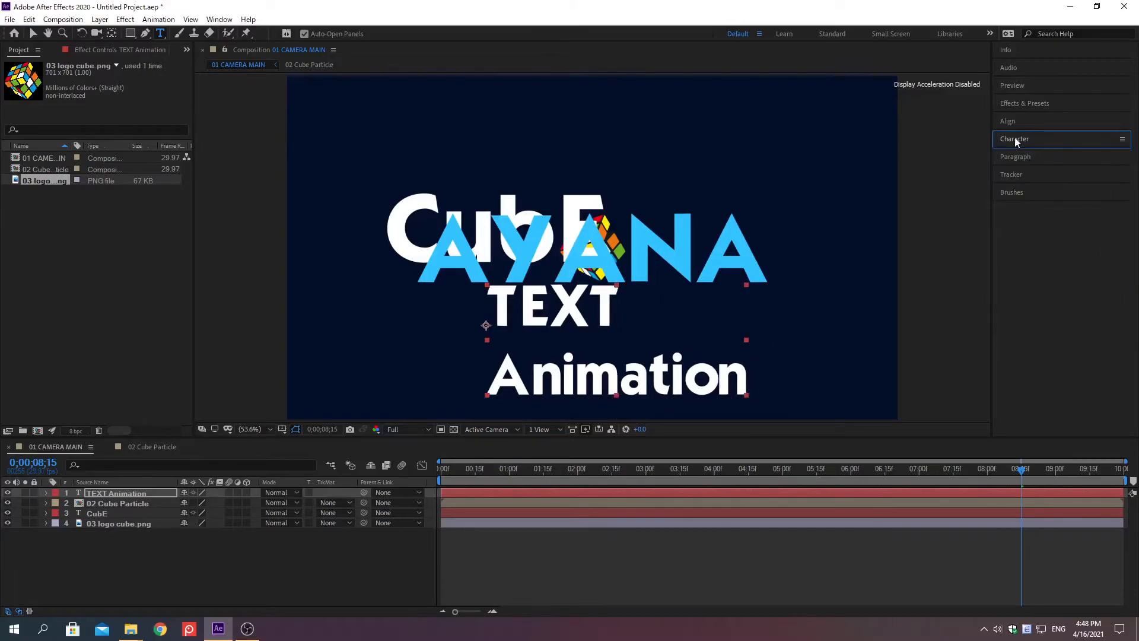
left_click(1016, 157)
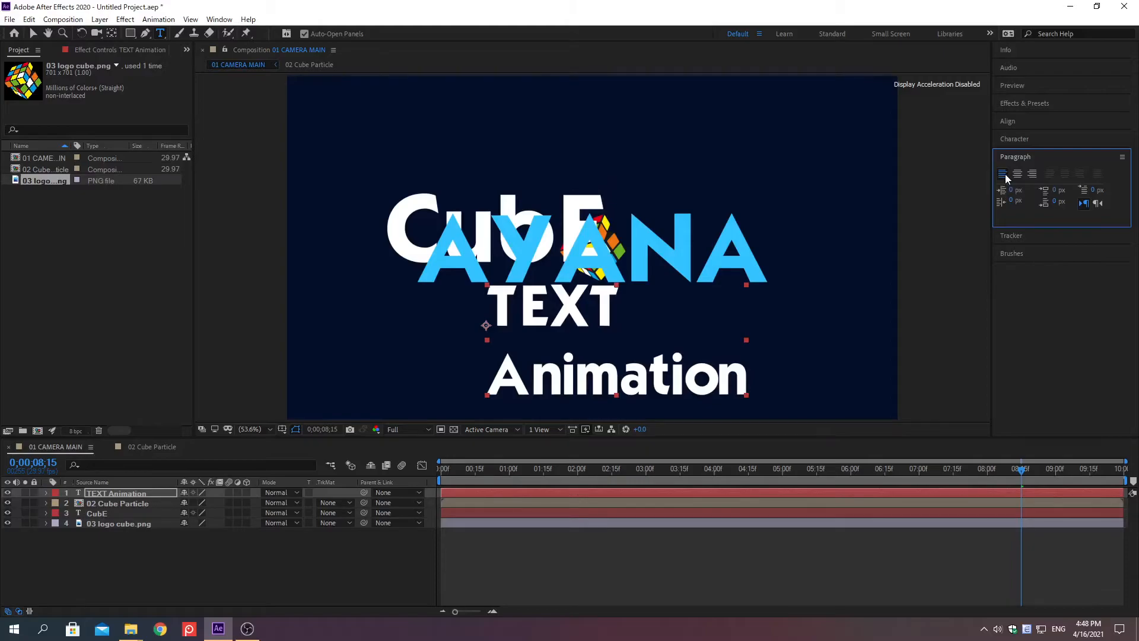
left_click(1015, 157)
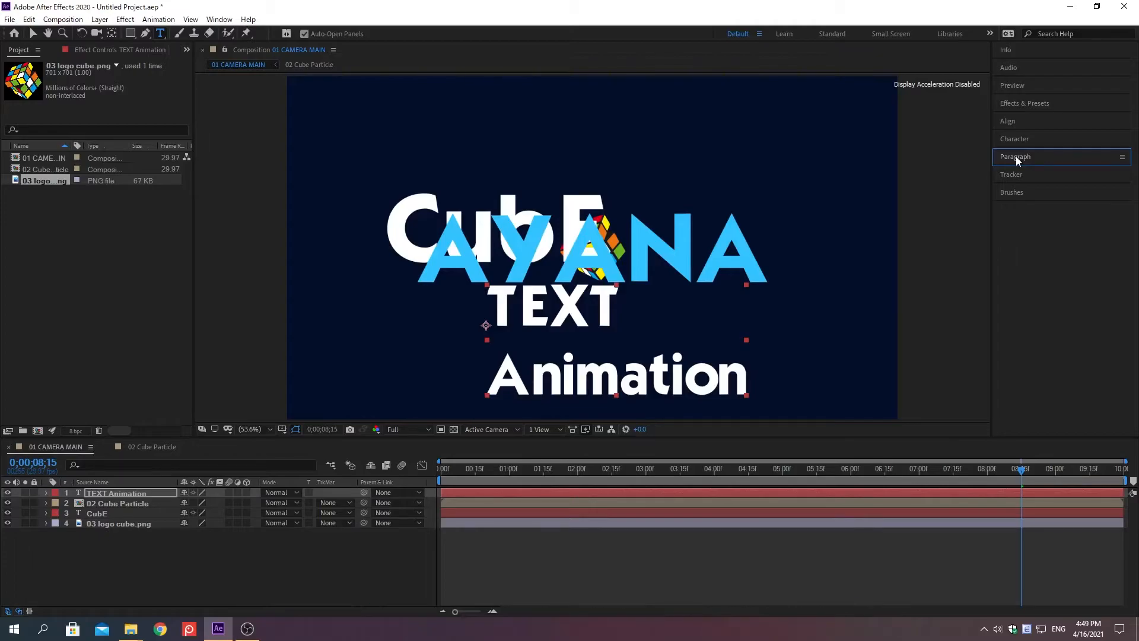
- Center the TEXT Animation layer's anchor point and send the layer to the bottom of the layer stack
key("ctrl+alt+Home")
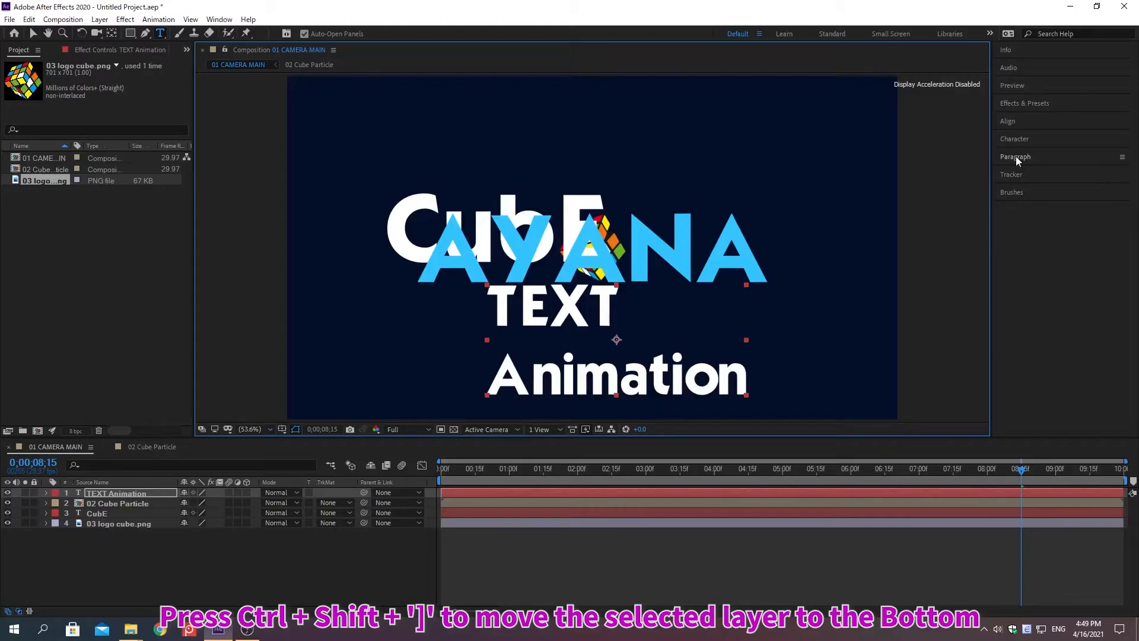
key("ctrl+shift+bracketright")
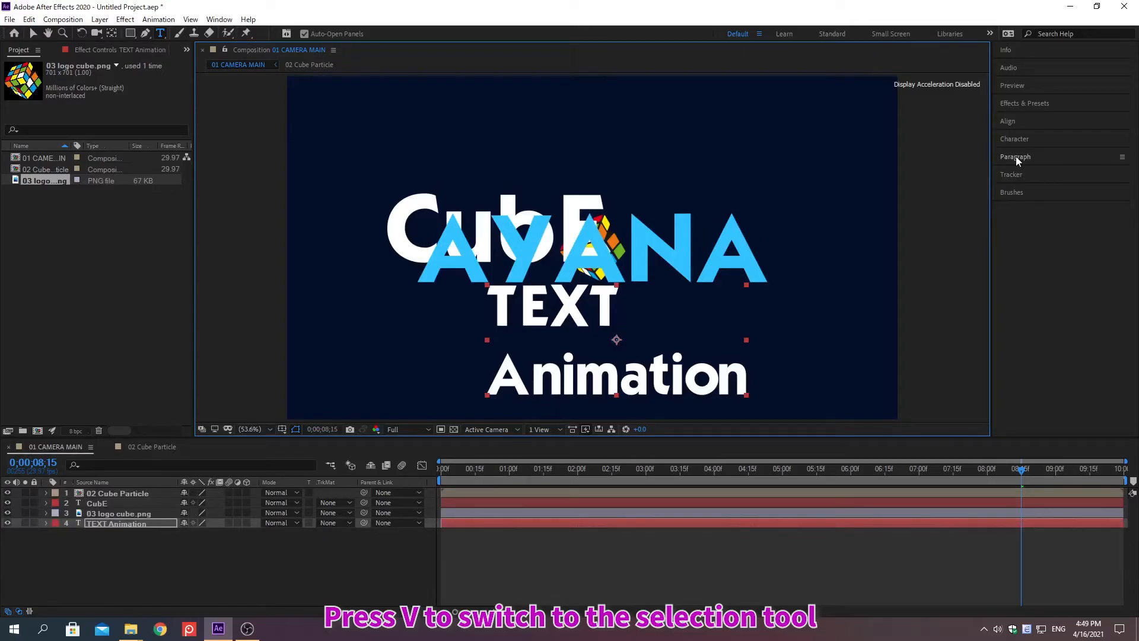
key("v")
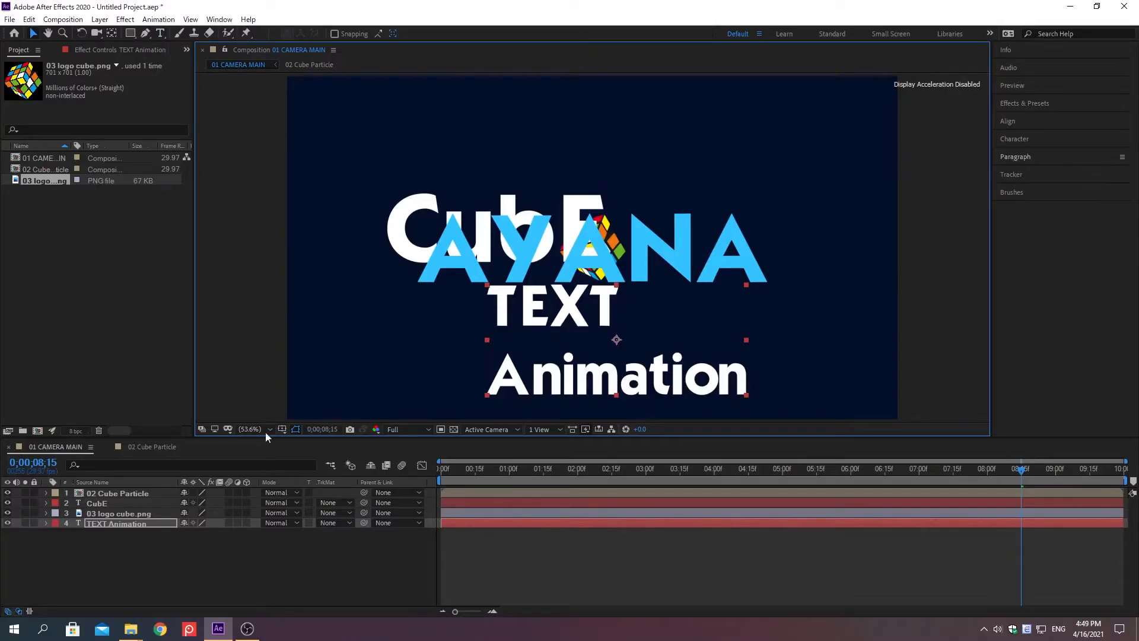
- Reveal the Position property of all four layers and set a Position keyframe on each at 0;00;08;15
left_click(100, 493, "shift")
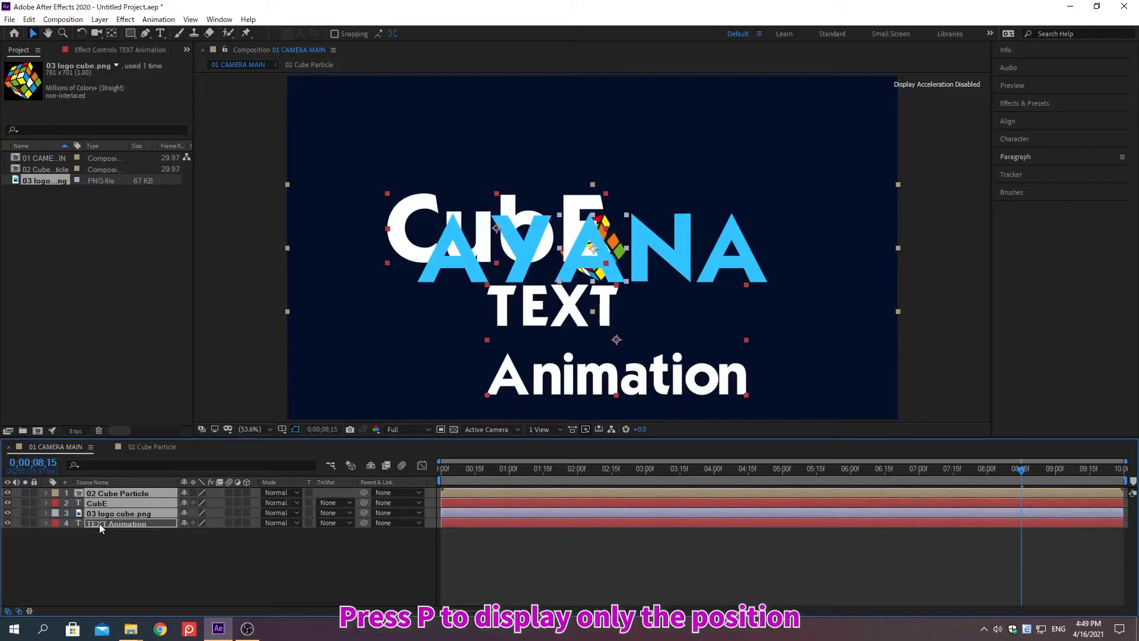
key("p")
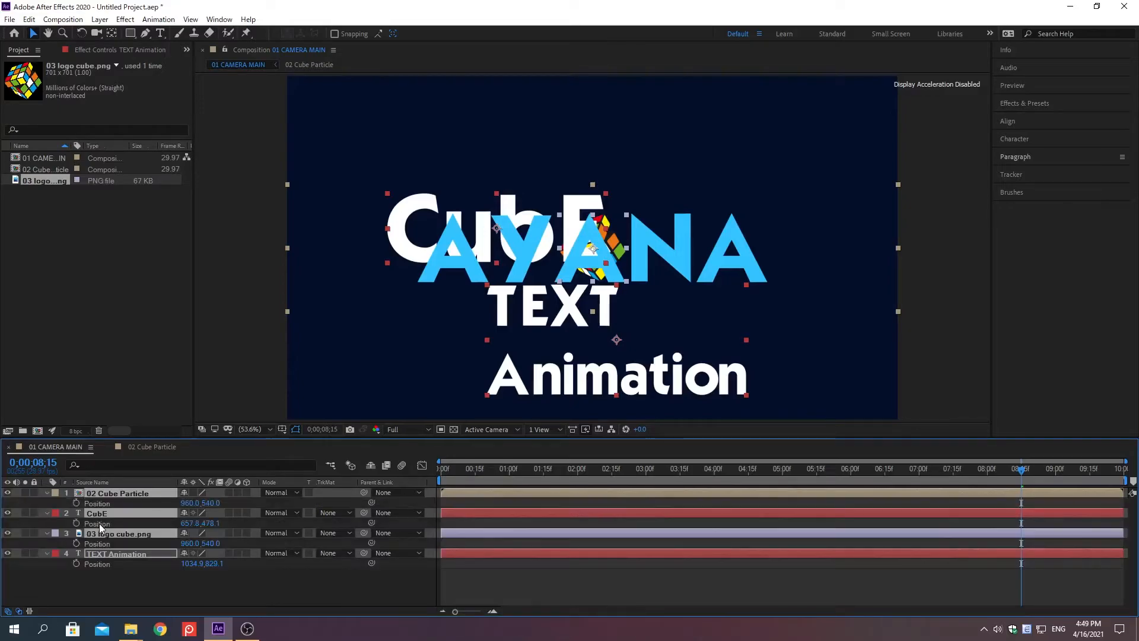
left_click(77, 504)
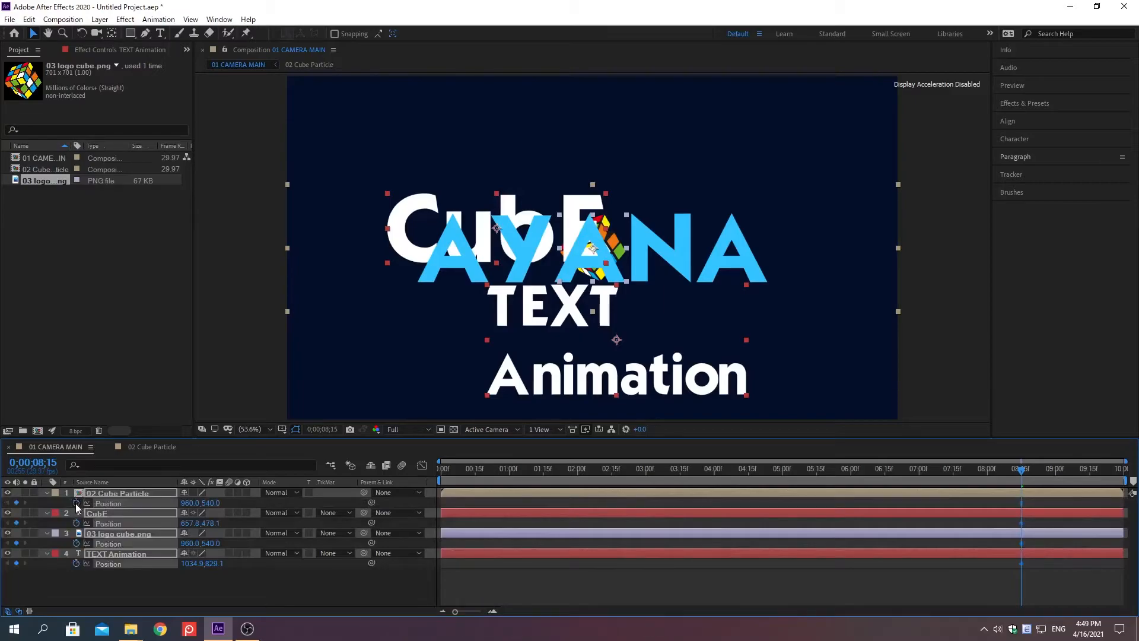
left_click(119, 593)
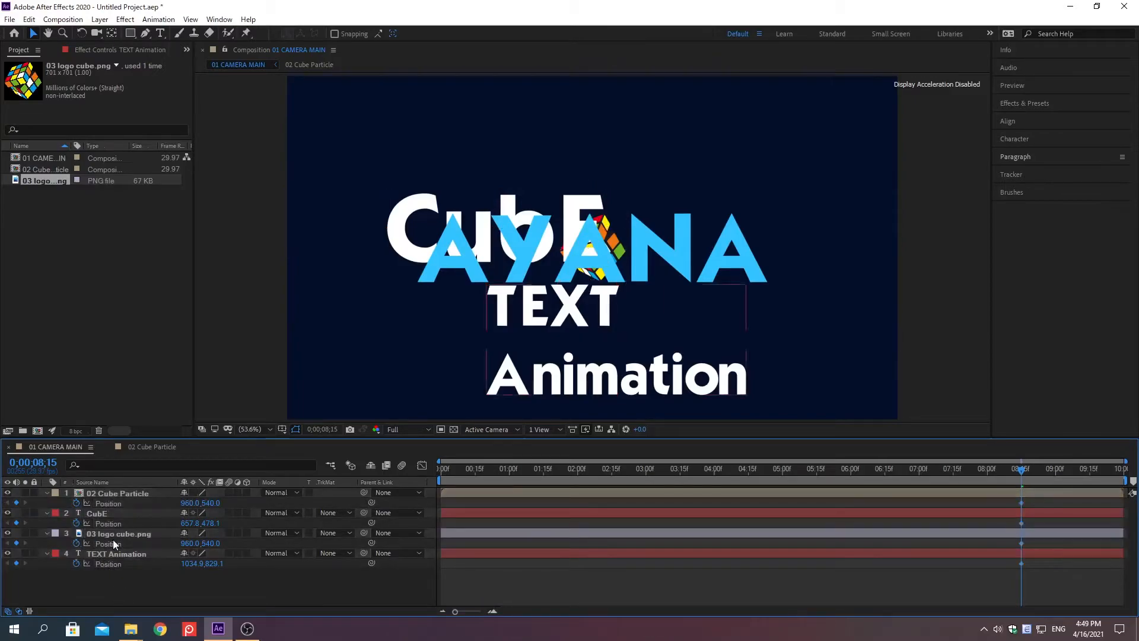
- Set the 02 Cube Particle layer's Position to 970, 340 at 0;00;08;15
right_click(108, 503)
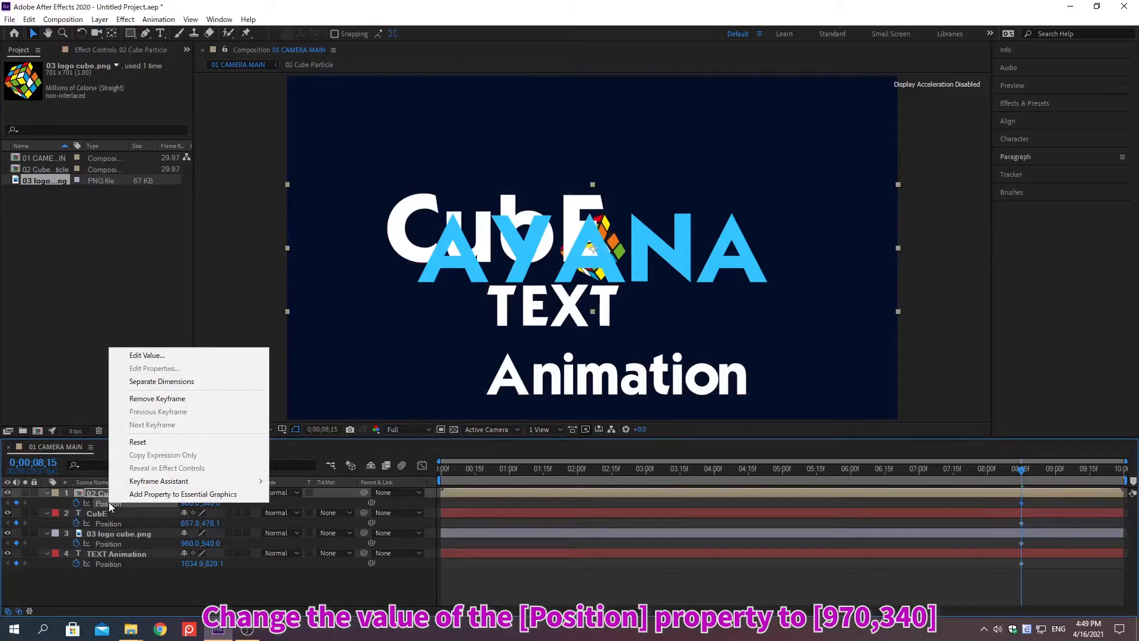
left_click(147, 355)
type("970")
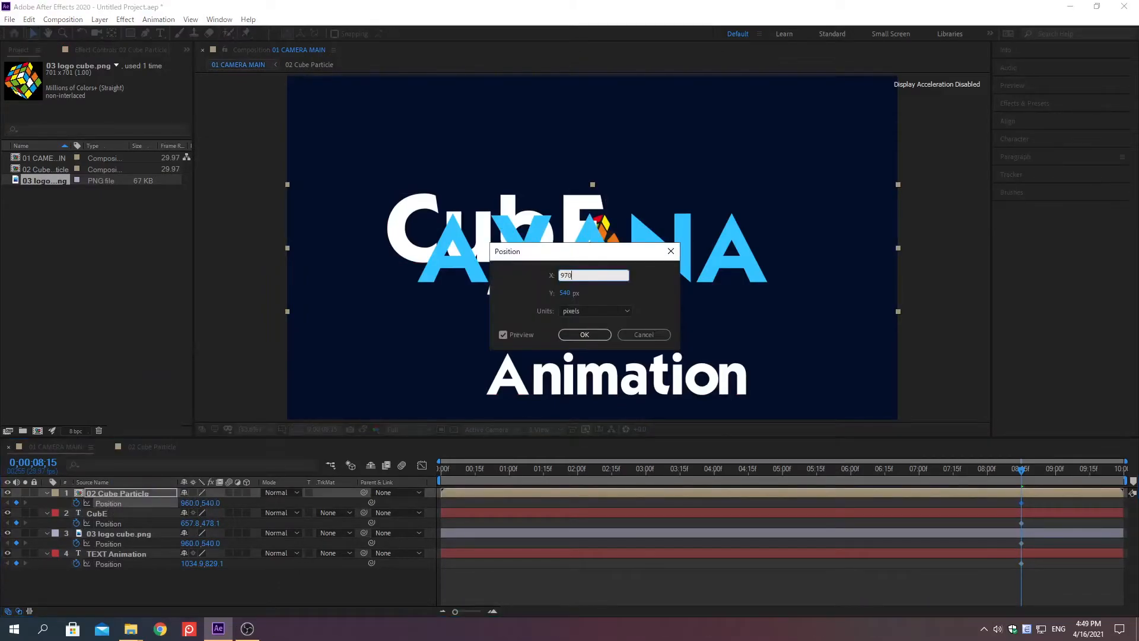
key("Tab")
type("3")
key("Return")
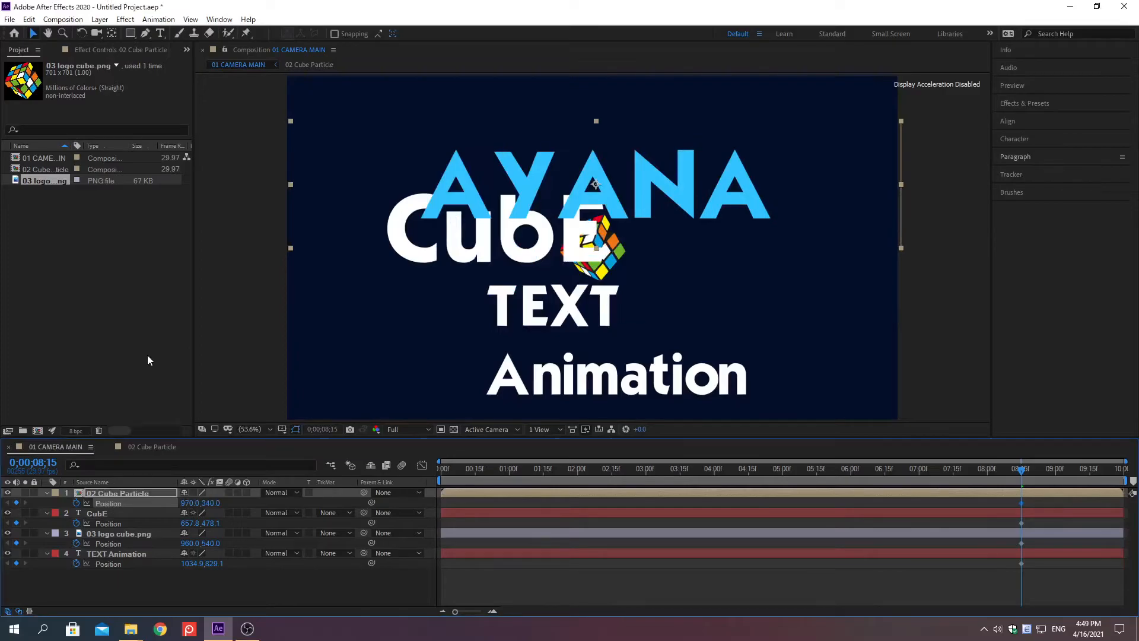
- Set the CubE text layer's Position to 1185, 600 at 0;00;08;15
right_click(108, 522)
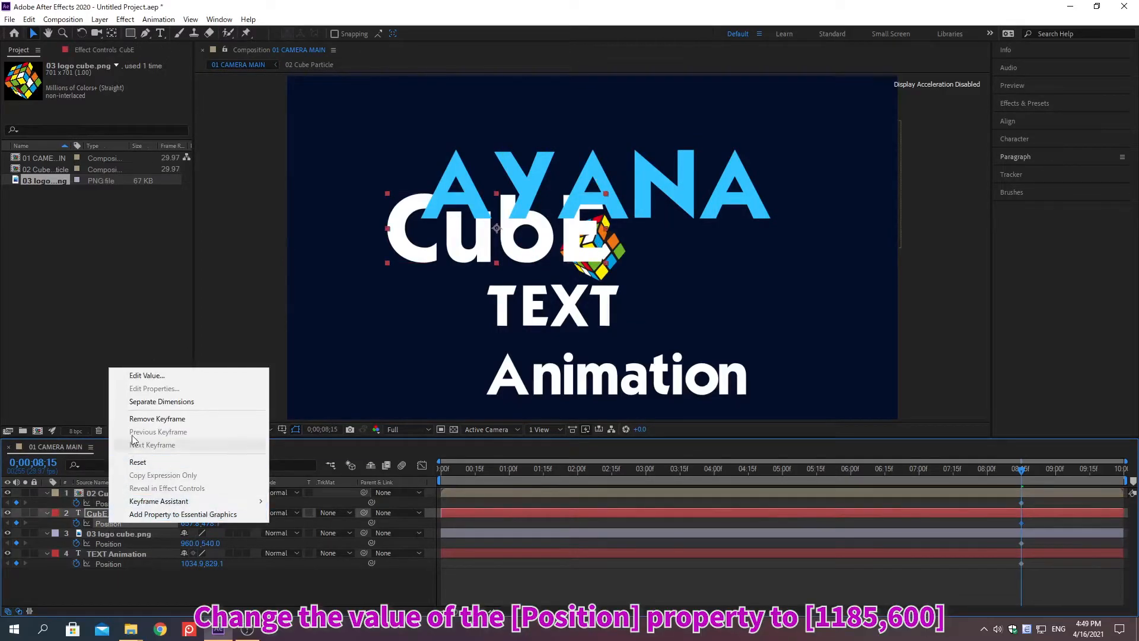
left_click(147, 375)
type("1185")
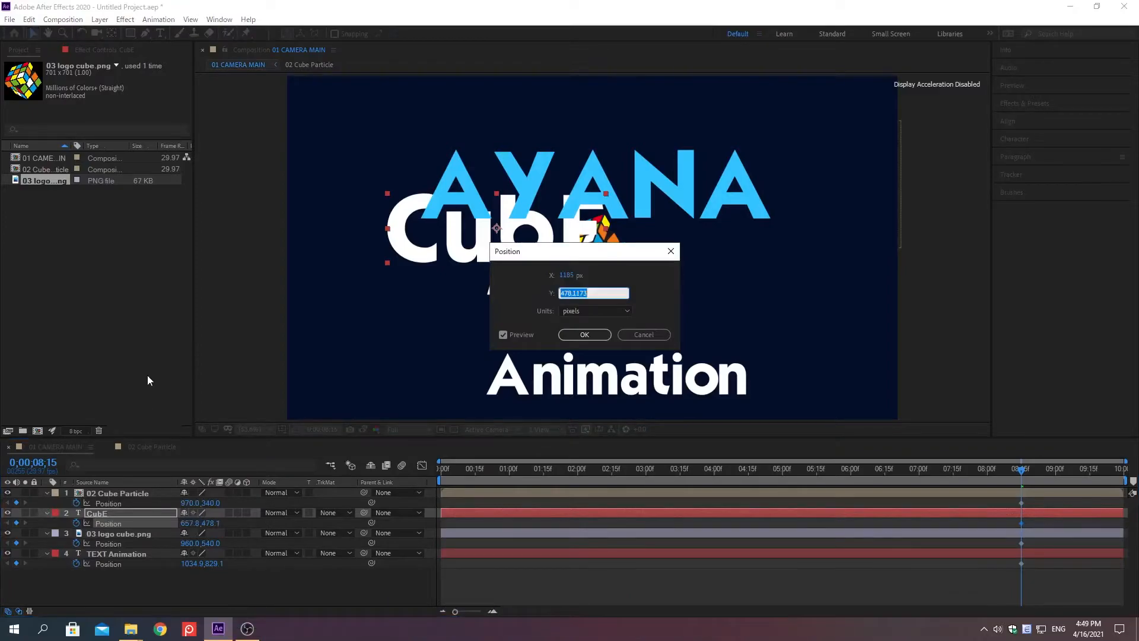
key("Tab")
type("600")
key("Return")
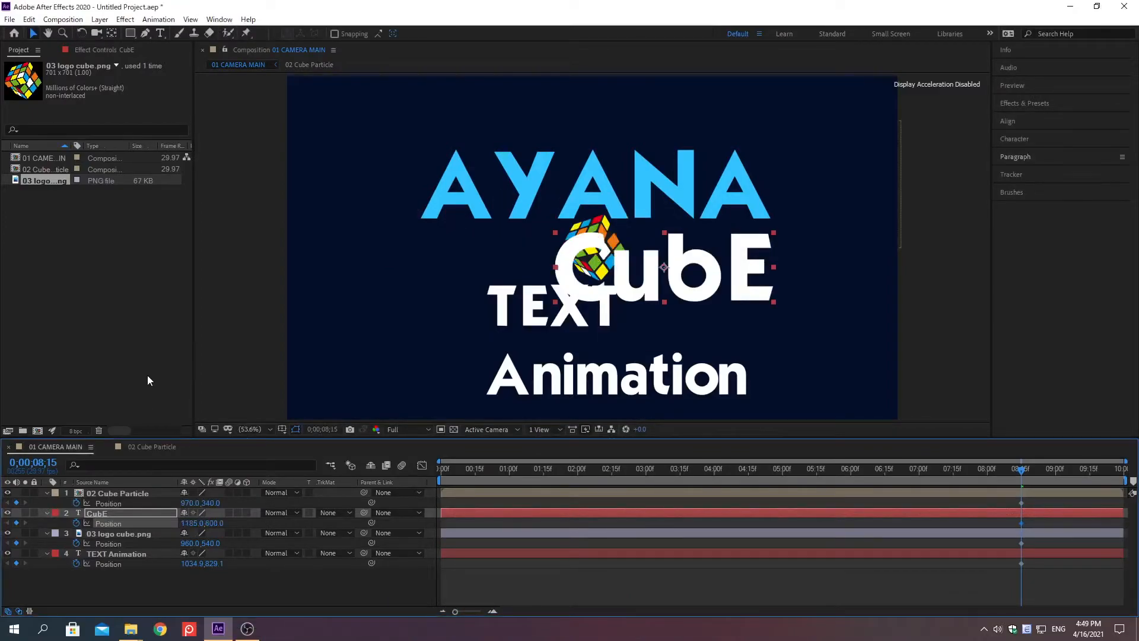
- Set the 03 logo cube.png layer's Position to 1360, 810 at 0;00;08;15
right_click(108, 542)
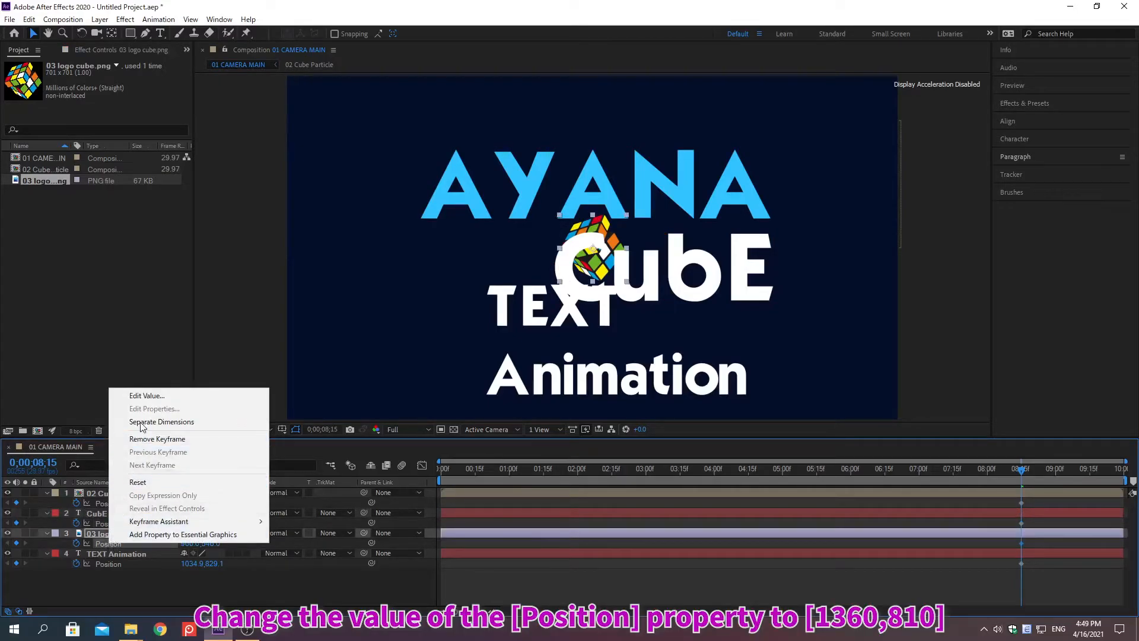
left_click(147, 395)
type("1360")
key("Tab")
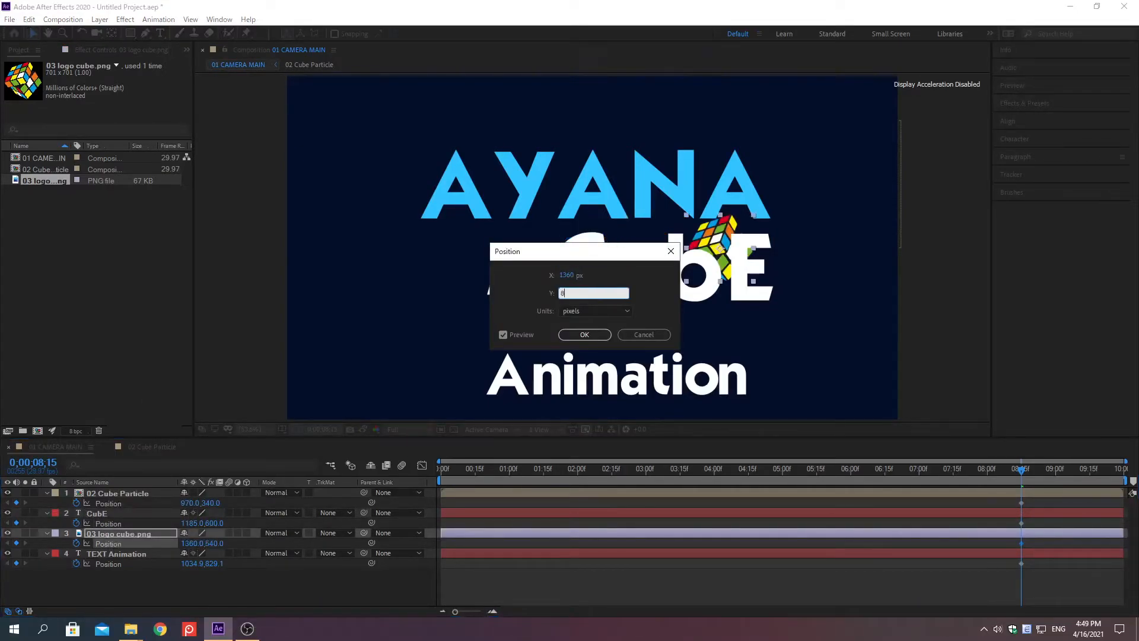
key("Return")
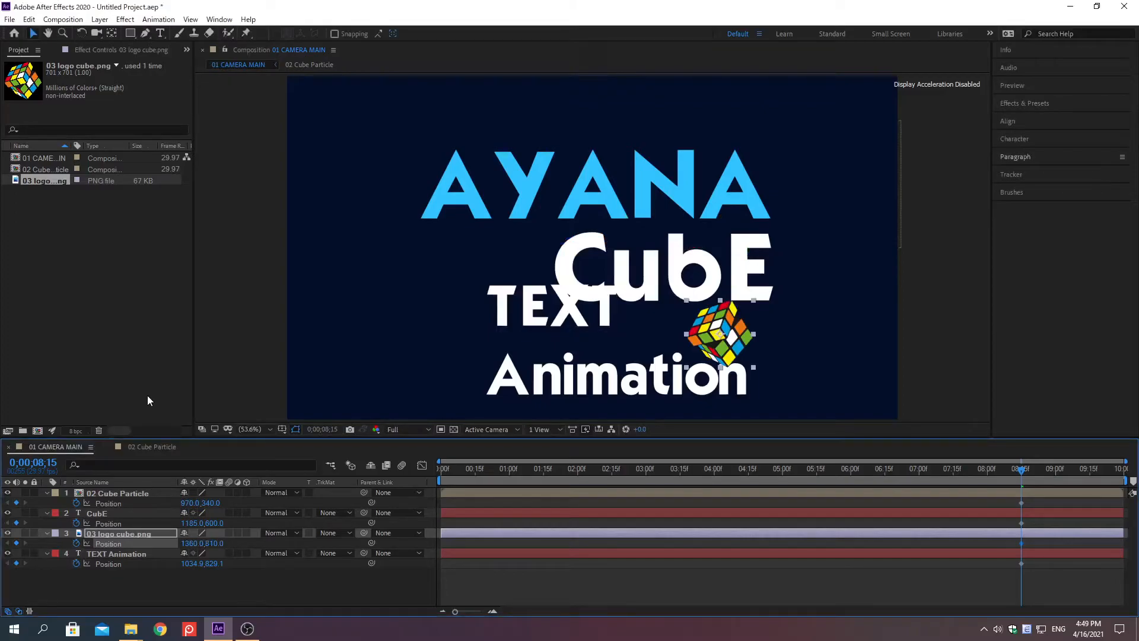
- Set the TEXT Animation layer's Position to 835, 700 at 0;00;08;15
right_click(108, 563)
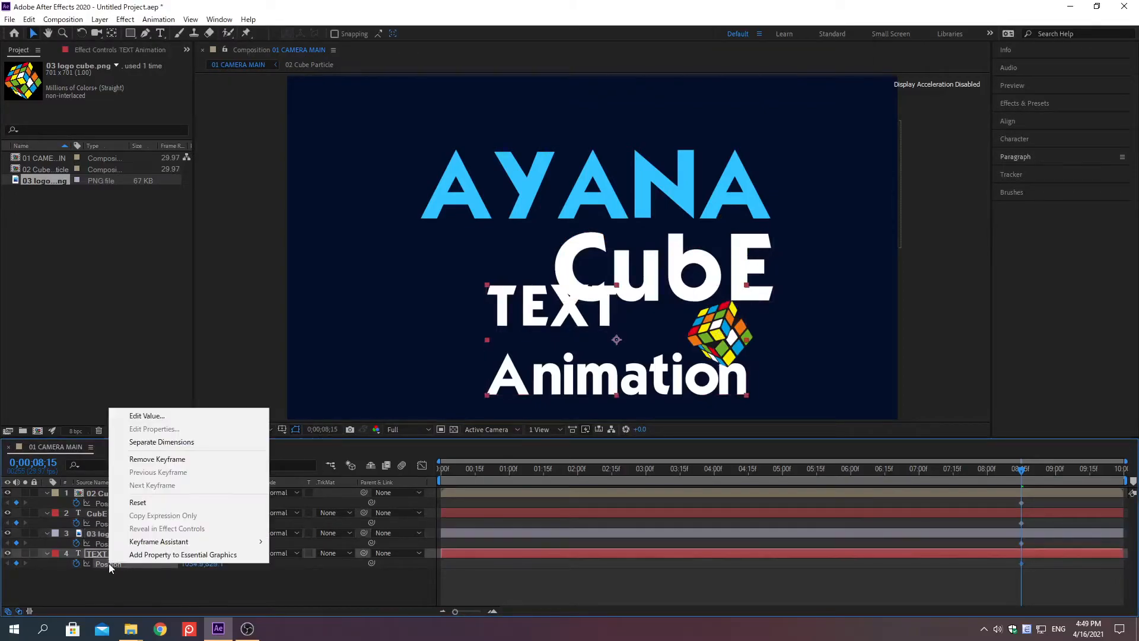
left_click(147, 415)
type("835")
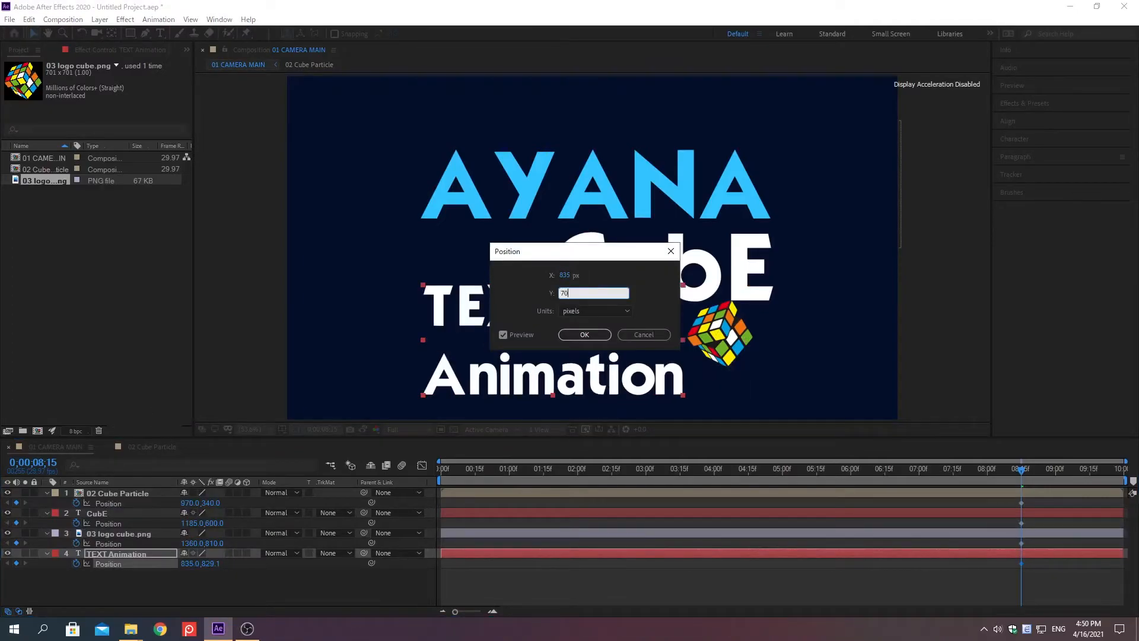
key("Return")
- Go to 0;00;08;00 and set the 02 Cube Particle layer's Position to 1114, -50 there
key("alt+shift+j")
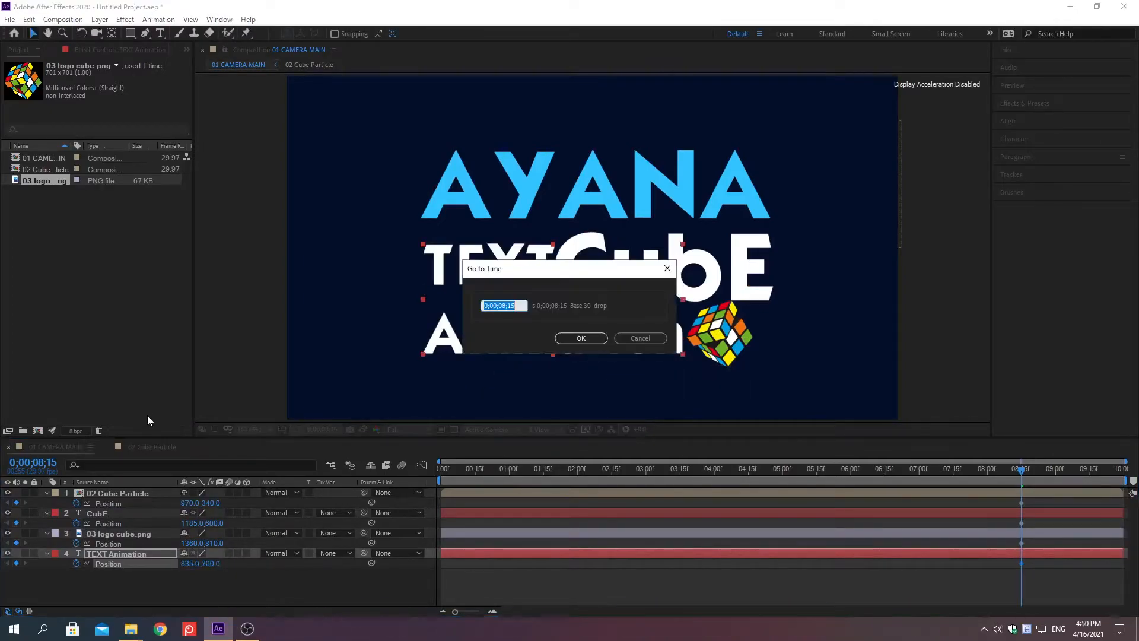
type("0:00:08:00")
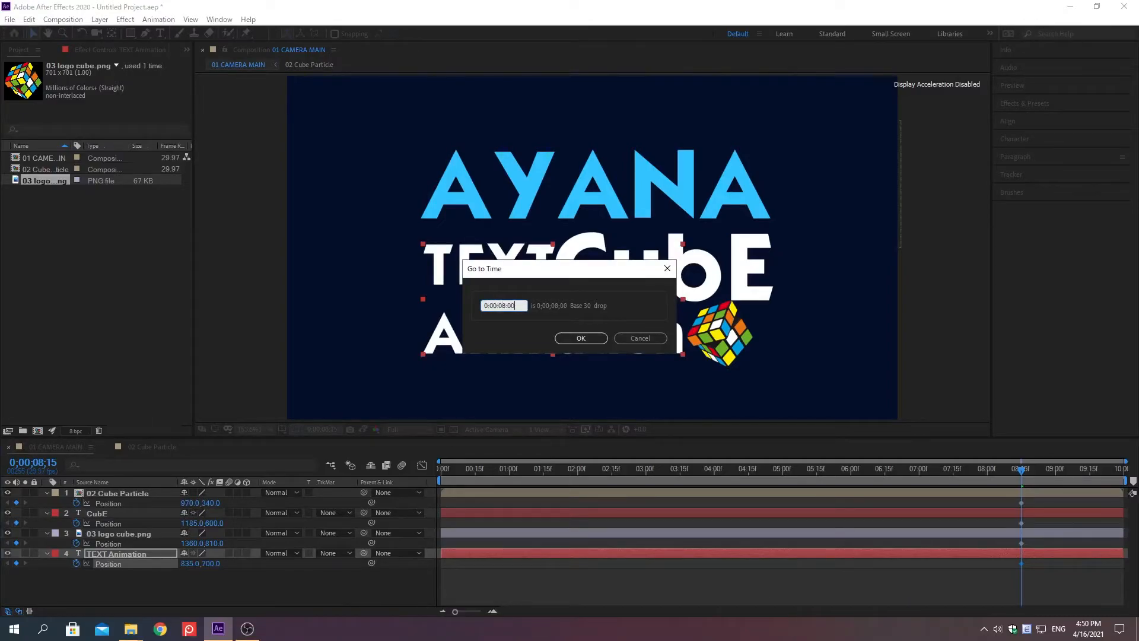
key("Return")
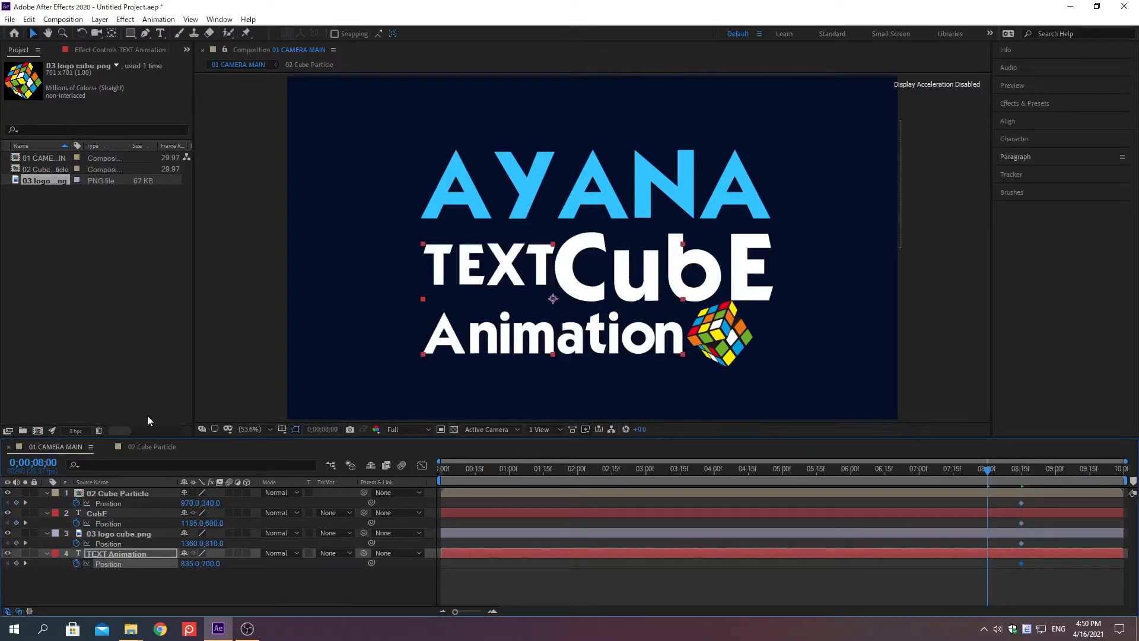
left_click(110, 501)
right_click(109, 503)
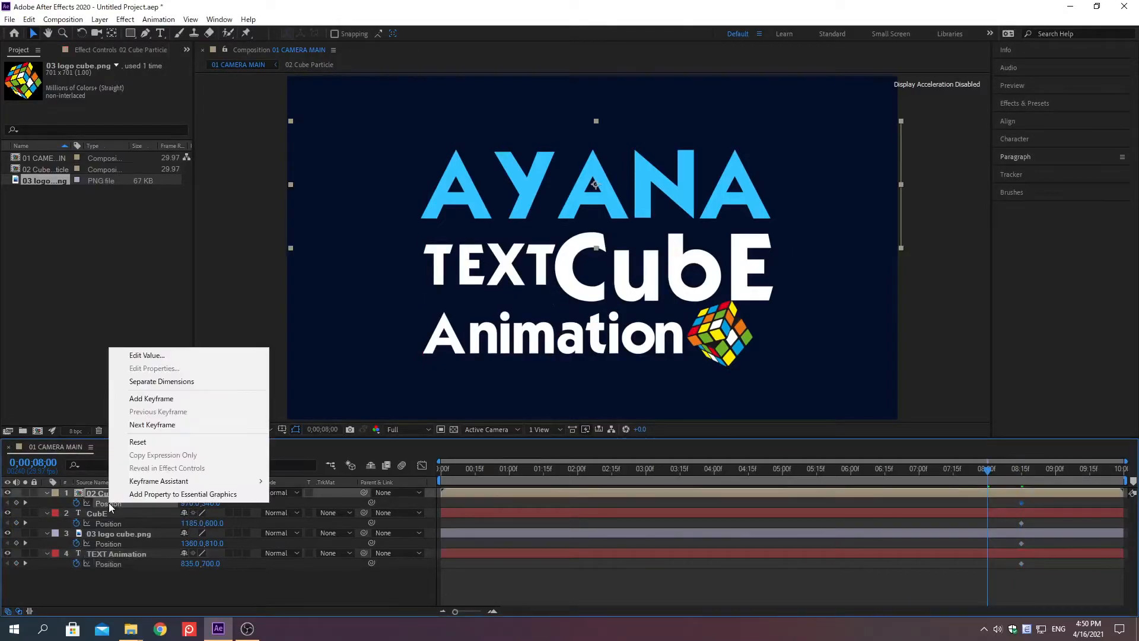
left_click(147, 355)
type("1114")
key("Tab")
type("-50")
key("Return")
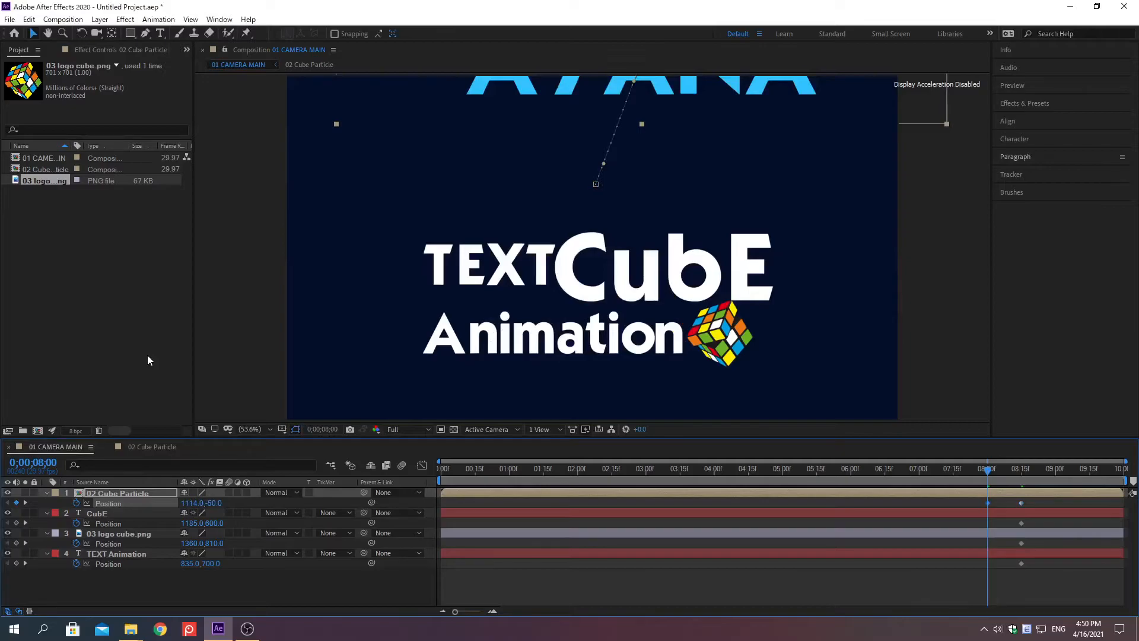
- Set the CubE text layer's Position to 1750, 850 at 0;00;08;00
right_click(108, 523)
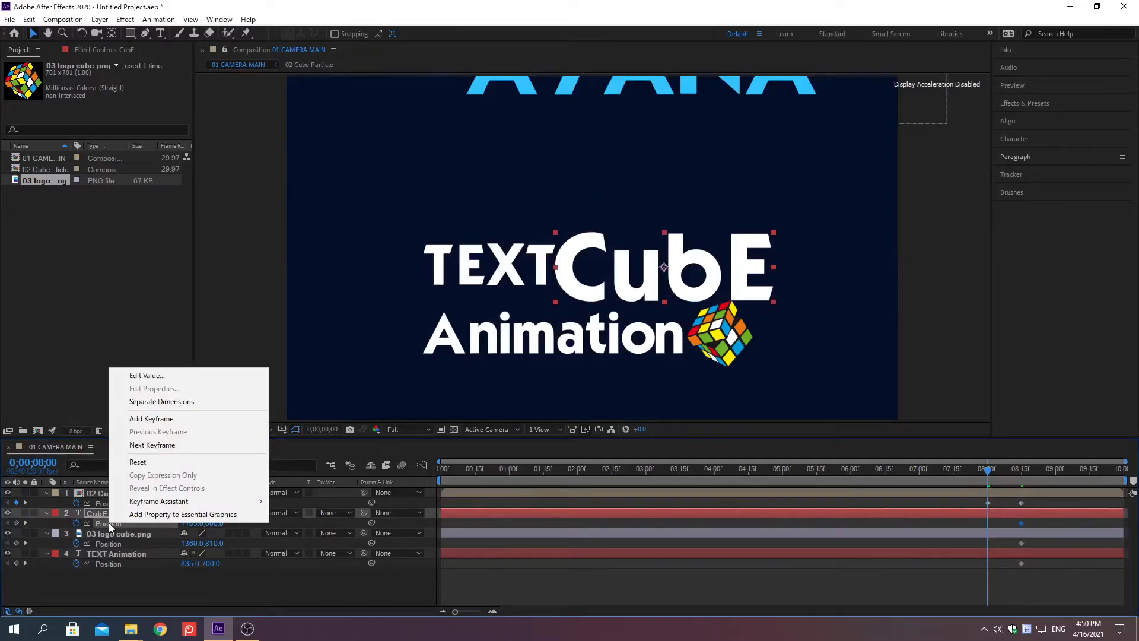
left_click(147, 375)
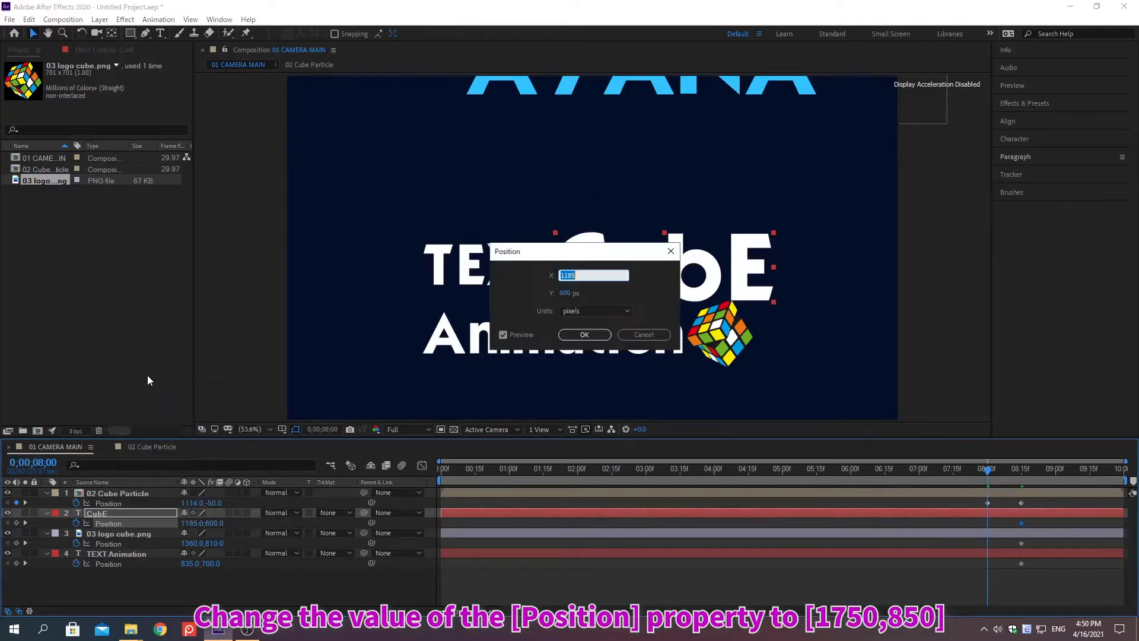
type("1750")
key("Tab")
type("8")
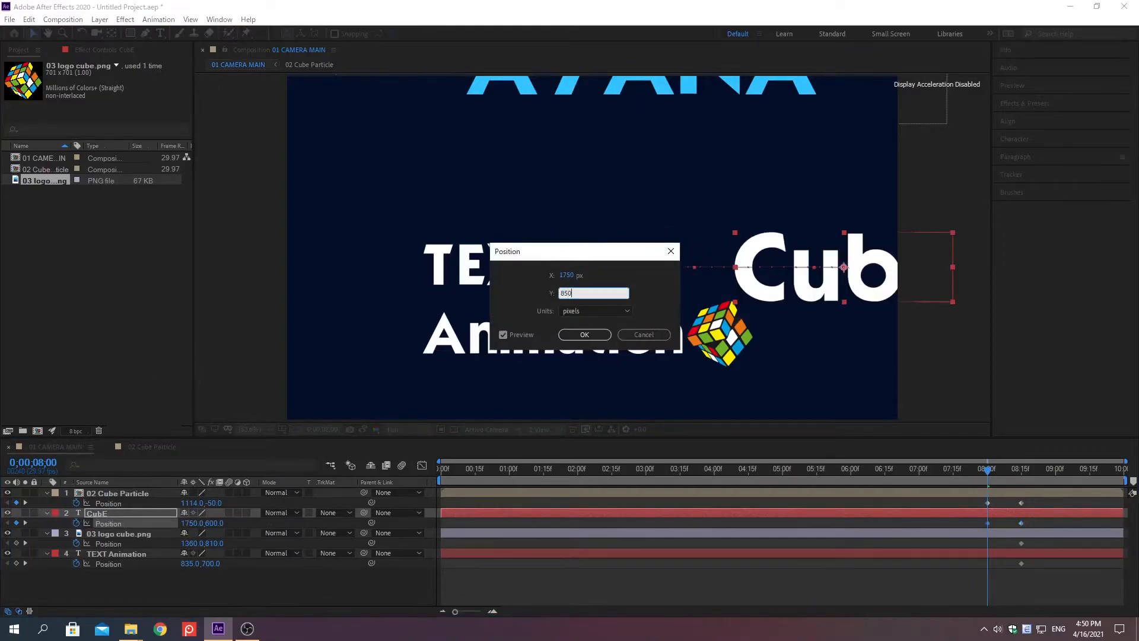
key("Return")
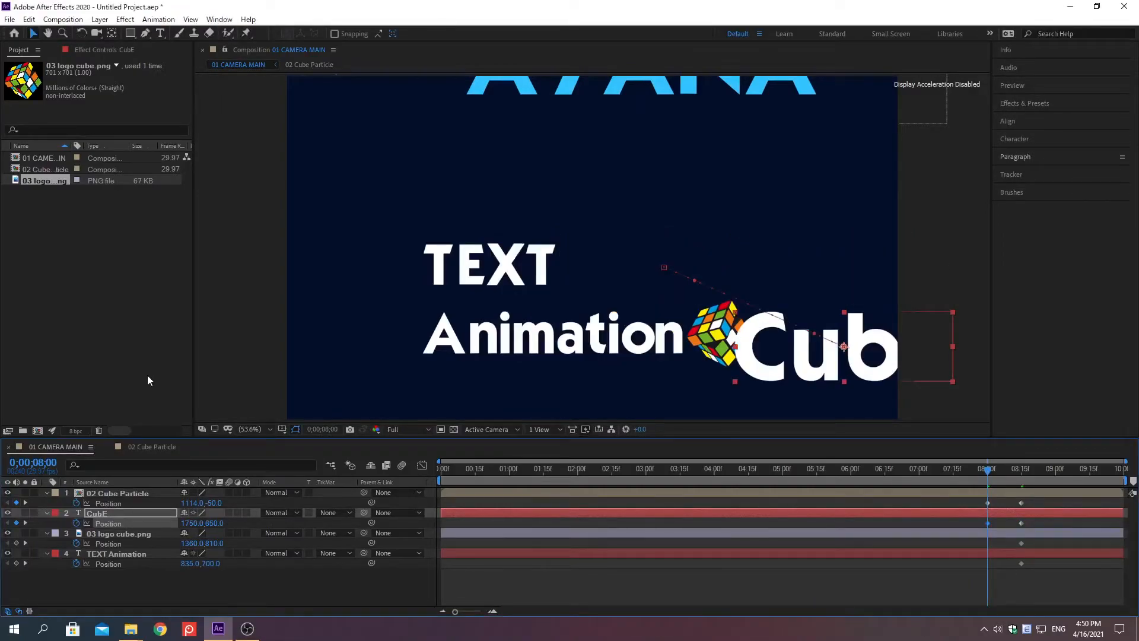
- Set the 03 logo cube.png layer's Position to 913, 655 at 0;00;08;00
right_click(109, 543)
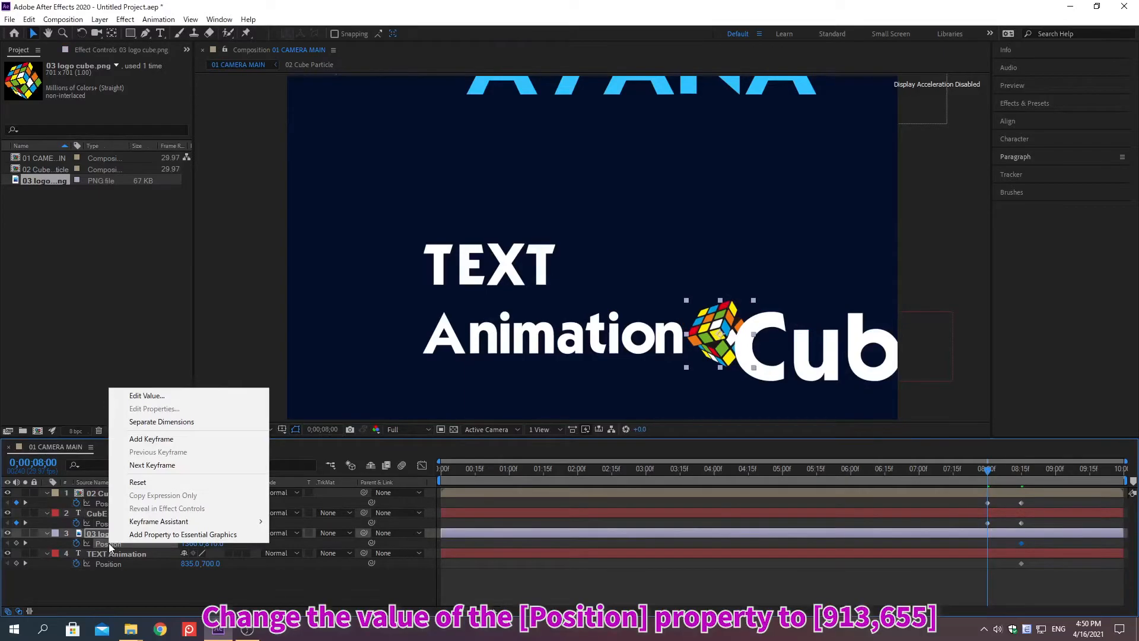
left_click(147, 396)
type("91")
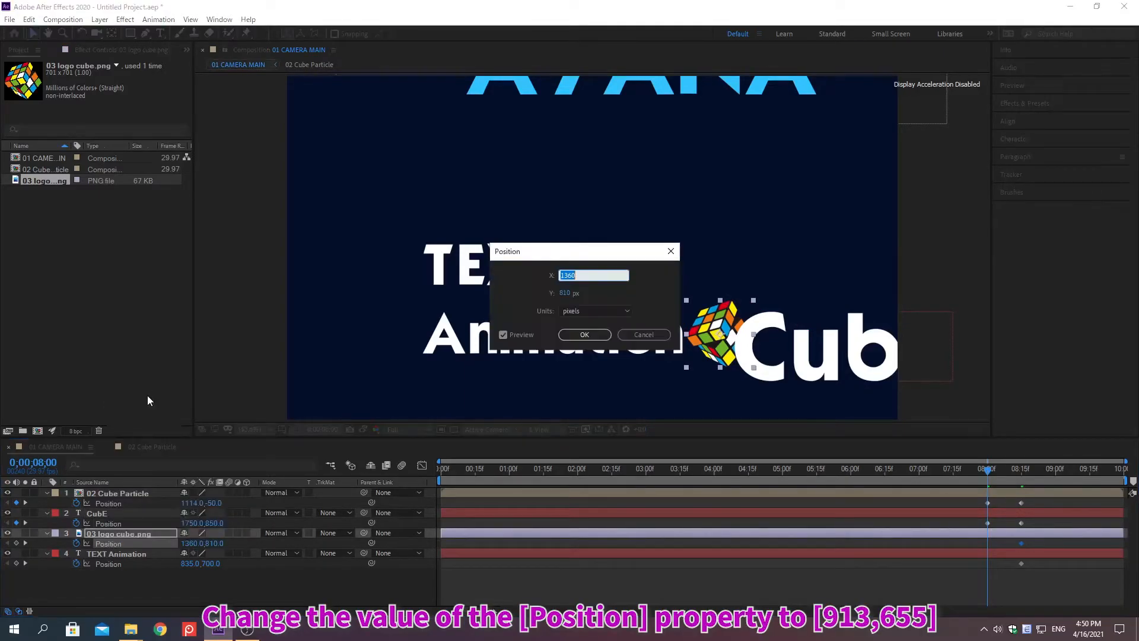
type("3")
key("Tab")
type("655")
key("Return")
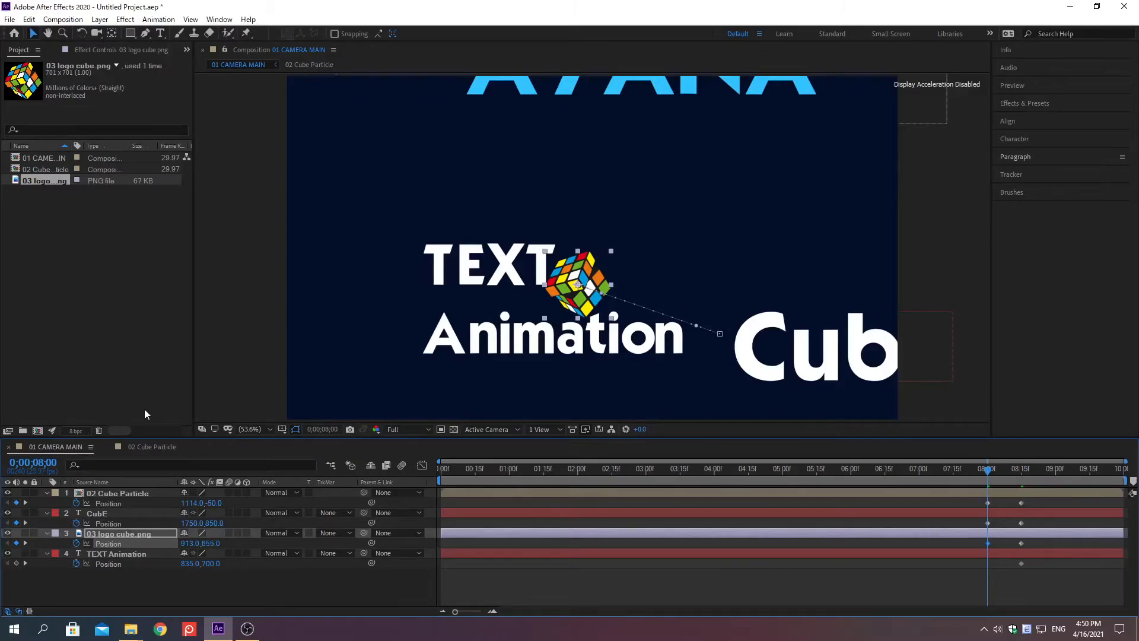
- Set the TEXT Animation layer's Position to 18, 850 at 0;00;08;00
right_click(109, 564)
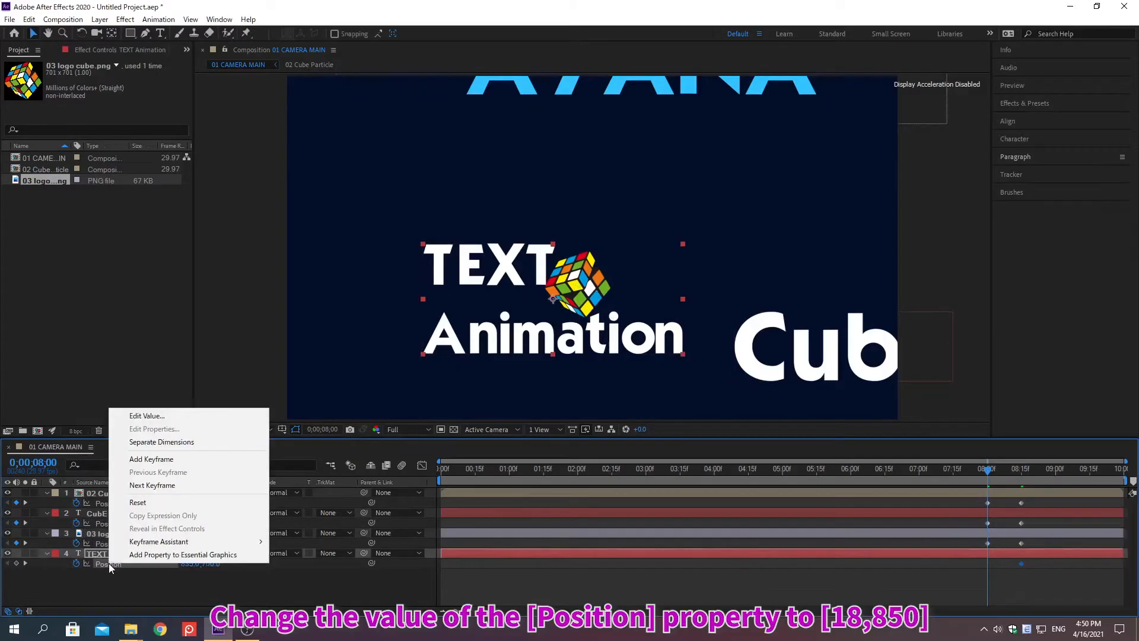
left_click(147, 416)
type("18")
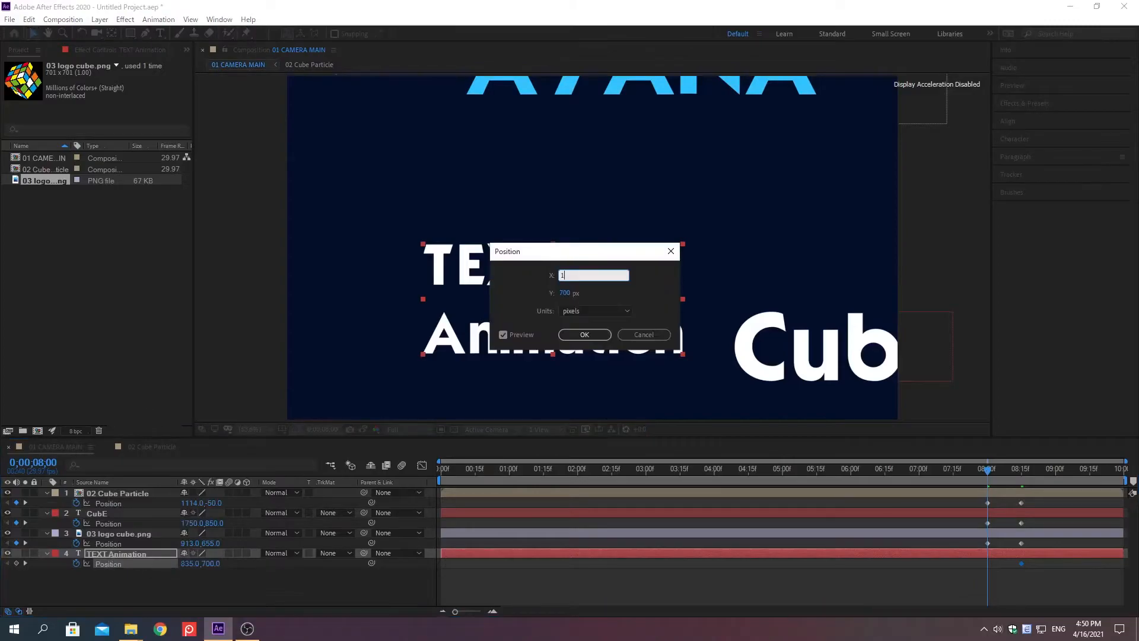
key("Tab")
type("850")
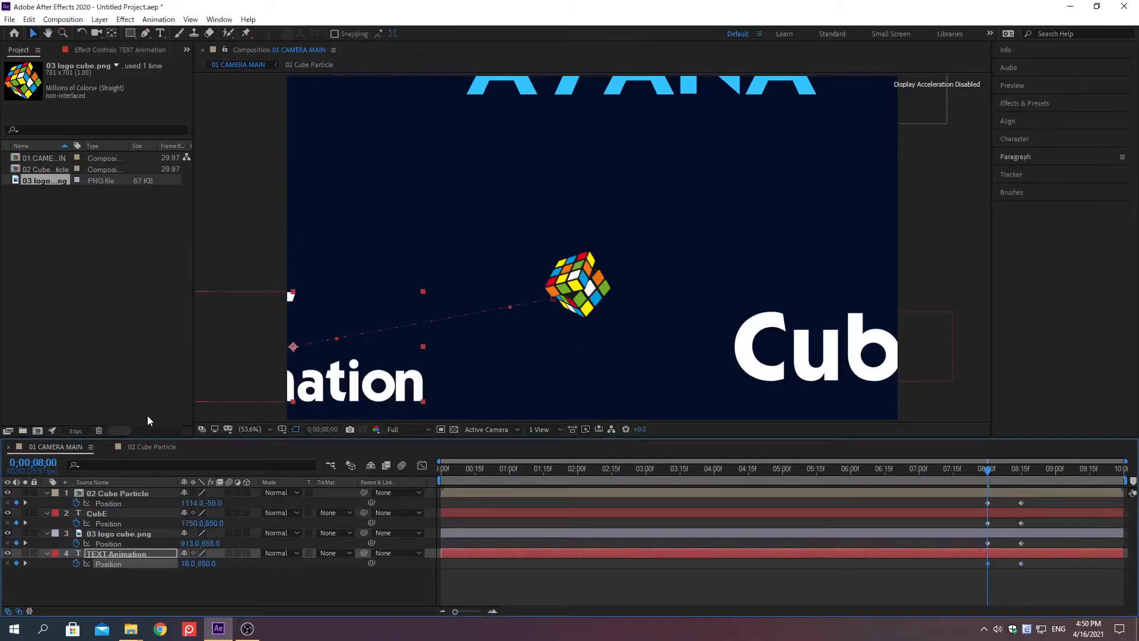
- Collapse the Position properties of all four layers in the timeline and clear the selection
left_click_drag(161, 587, 43, 488)
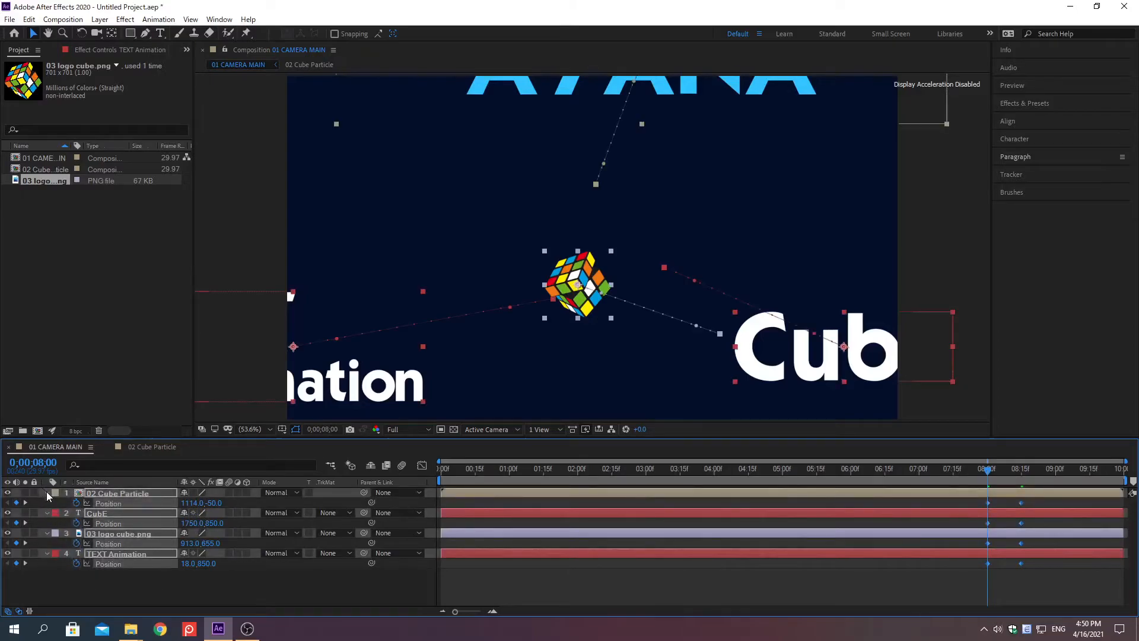
left_click(46, 493)
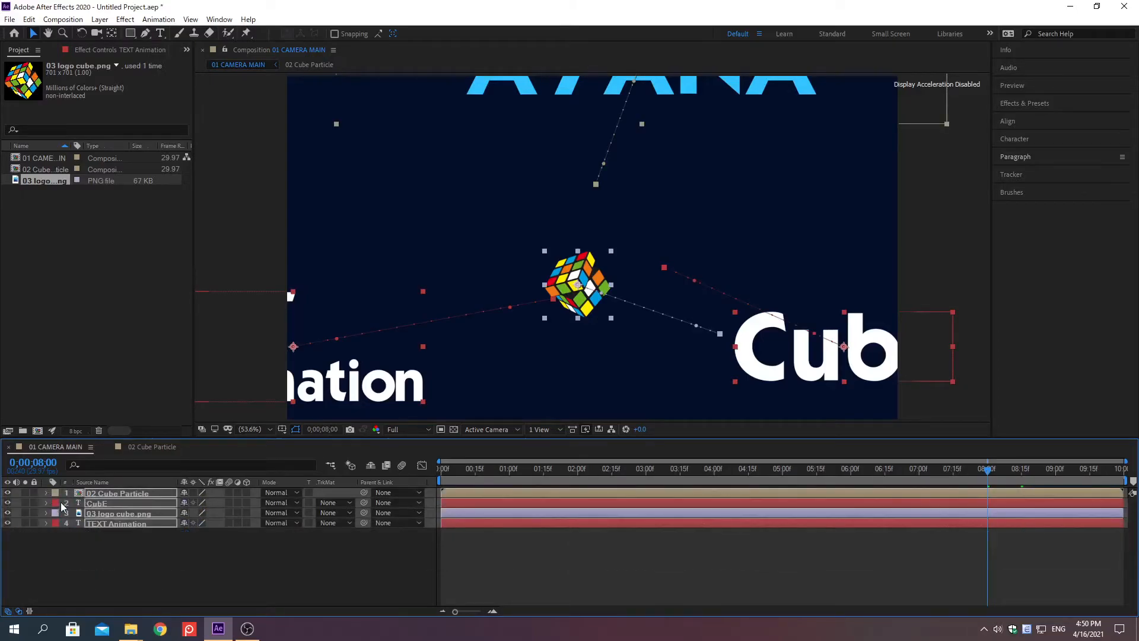
left_click(119, 551)
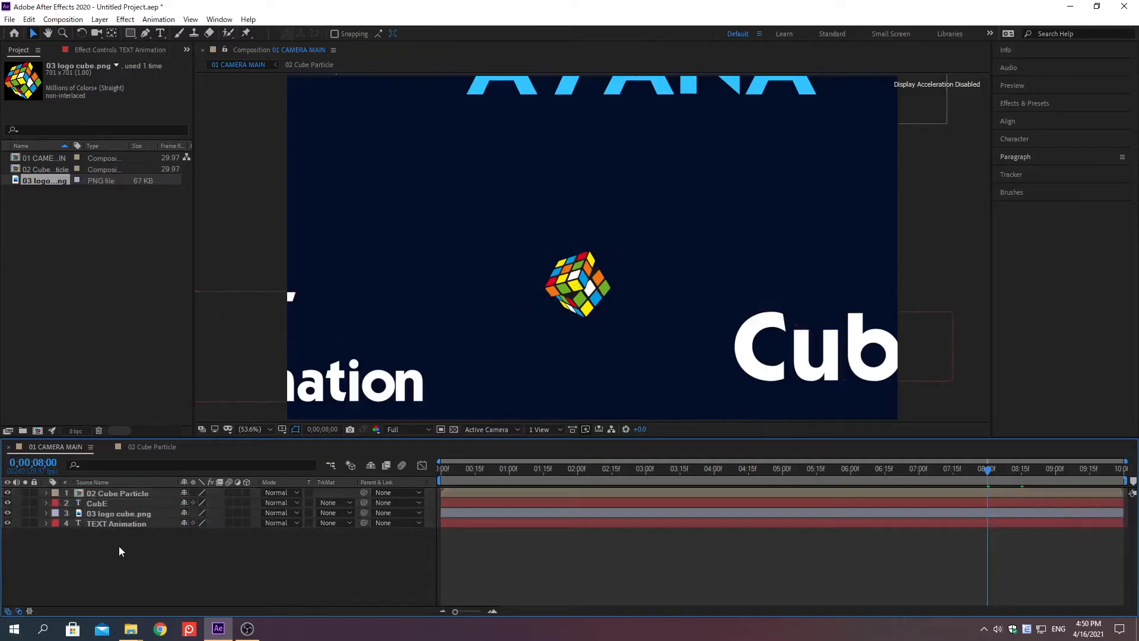
- Reveal Rotation for the CubE and TEXT Animation layers and add a Rotation keyframe to both at 0;00;08;00
left_click(100, 503)
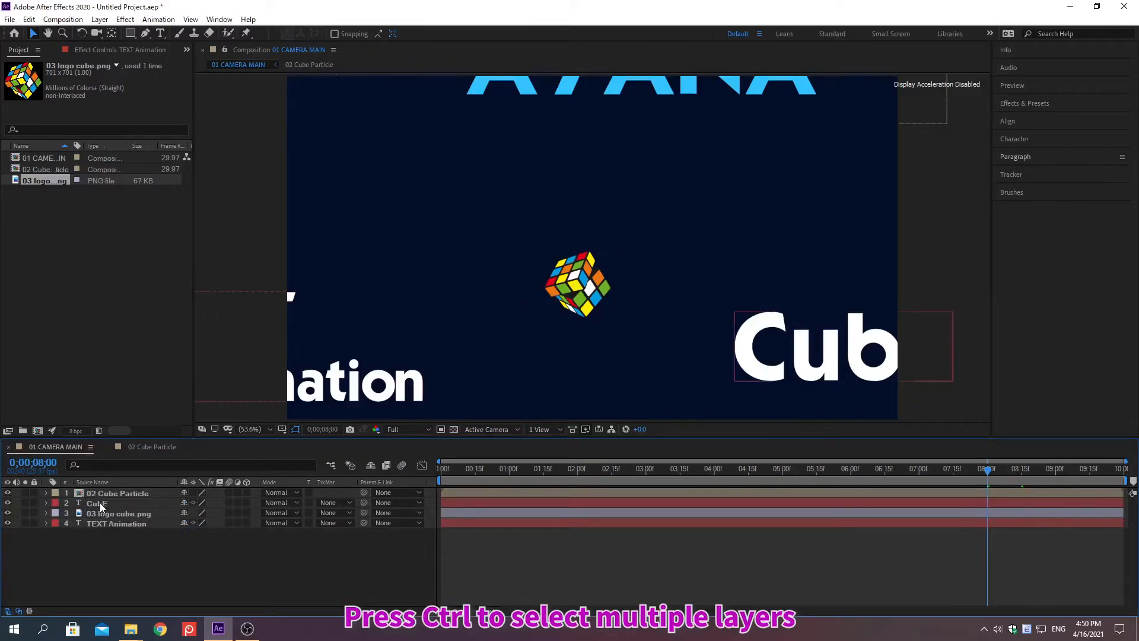
left_click(98, 523, "ctrl")
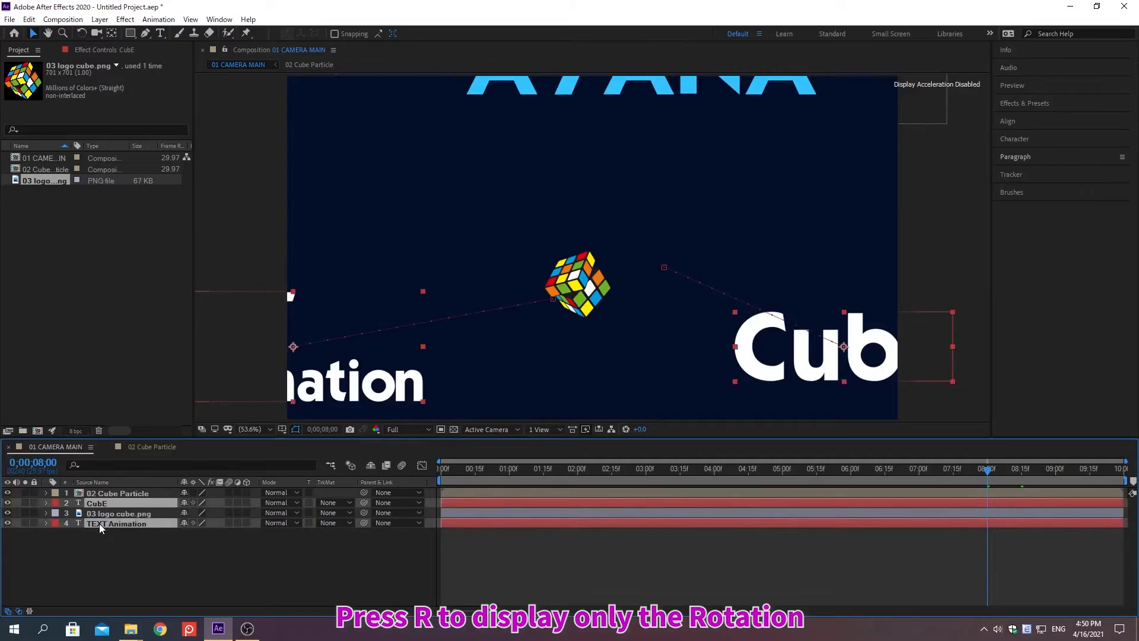
key("r")
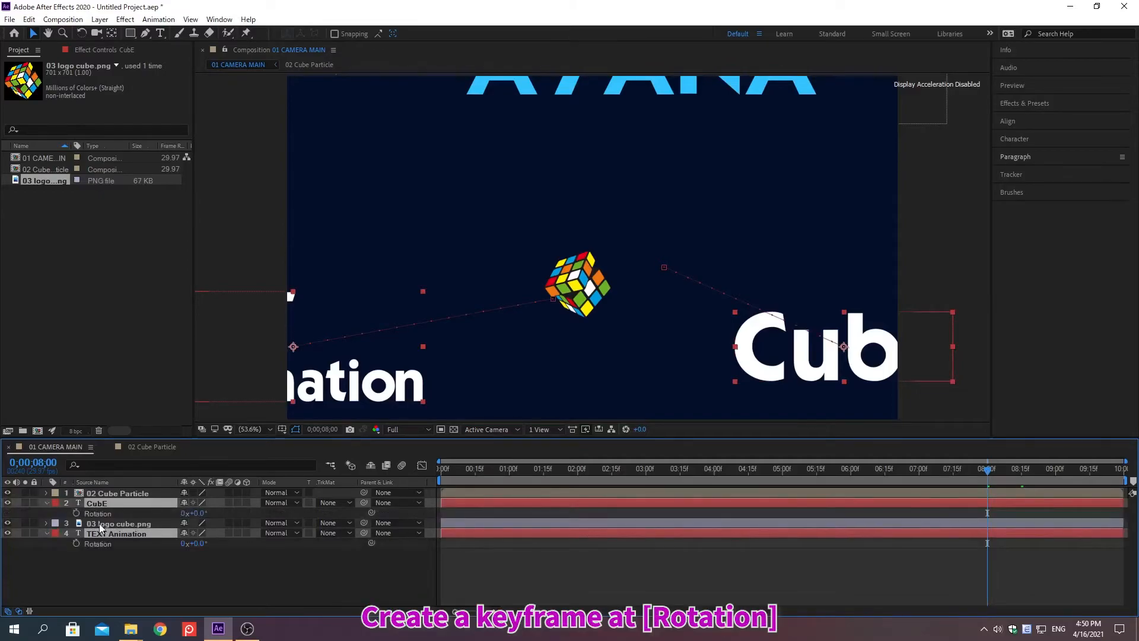
left_click(76, 514)
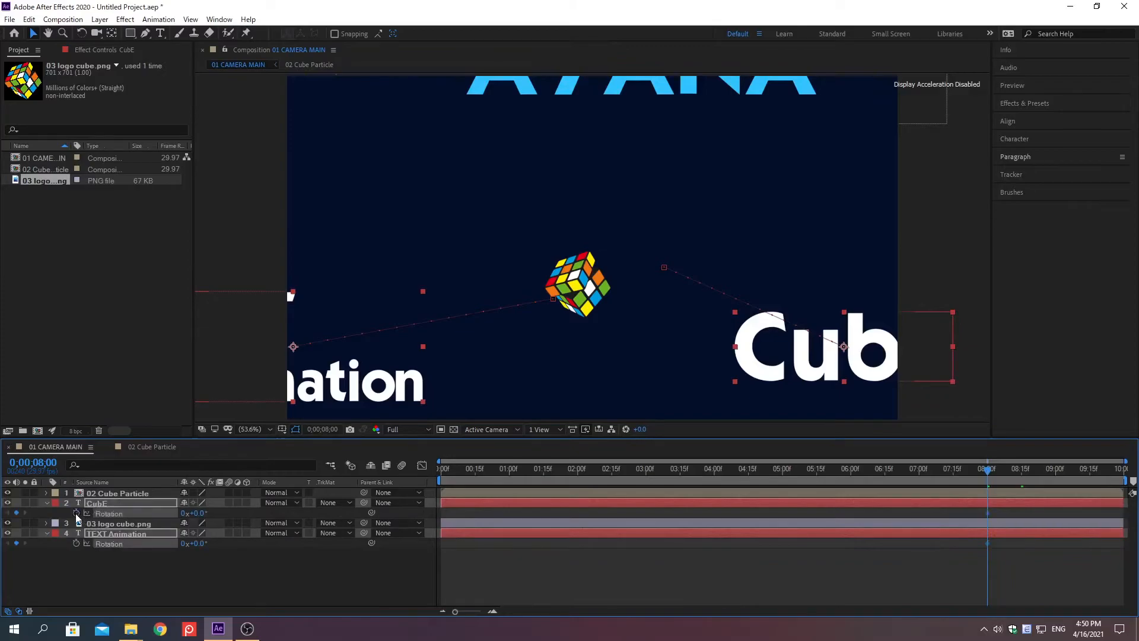
left_click(118, 593)
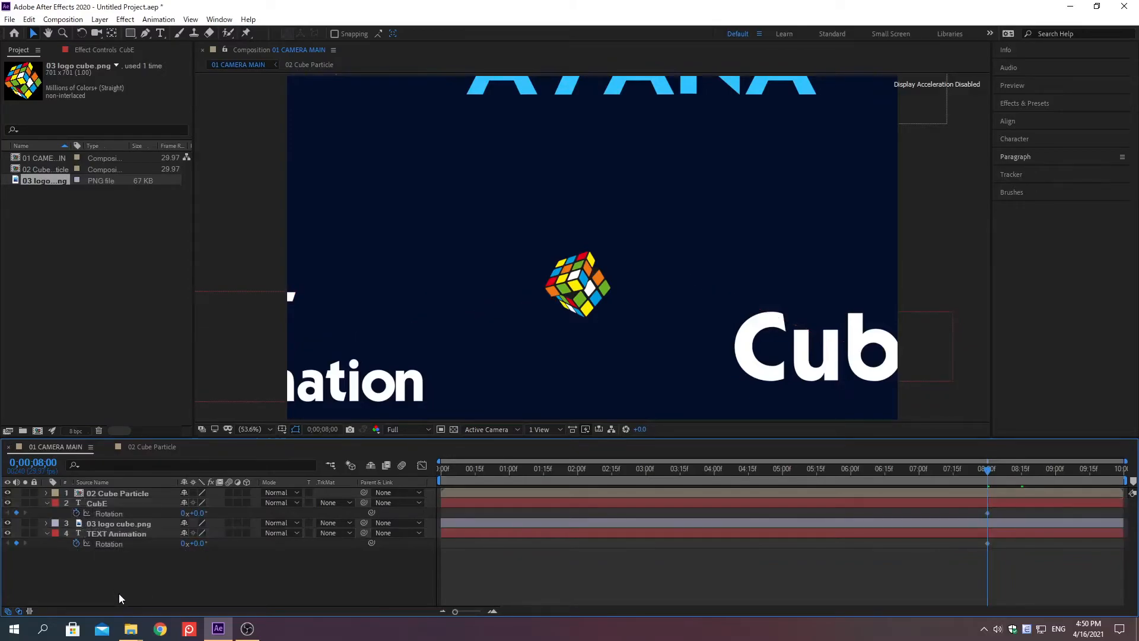
- Set the CubE text layer's Rotation to 90° at 0;00;08;00
right_click(109, 513)
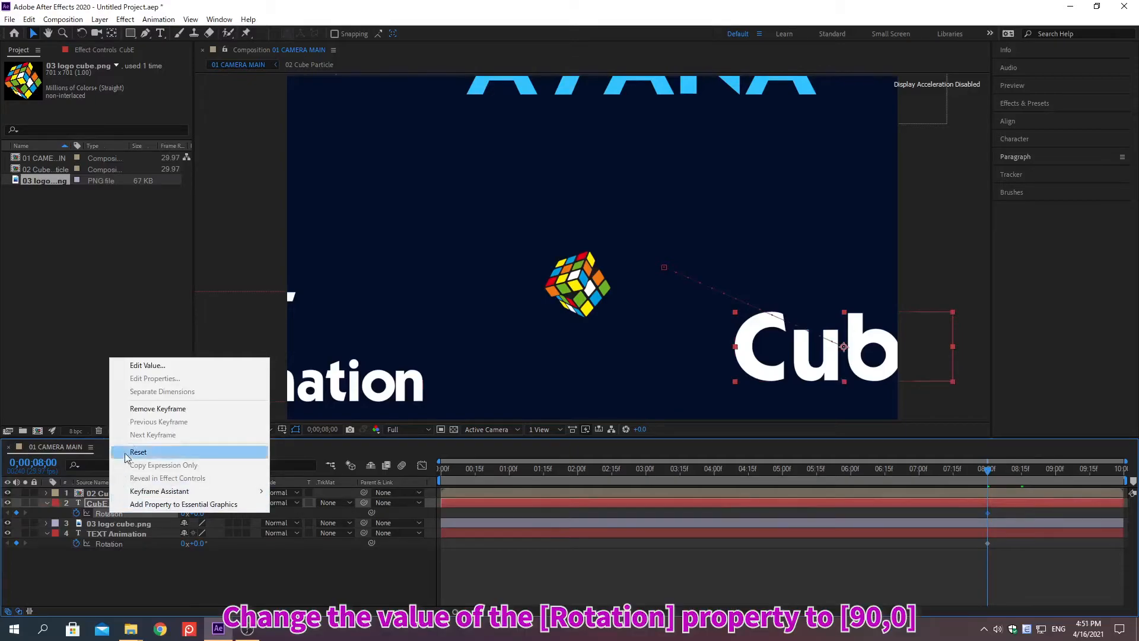
left_click(148, 365)
type("90")
key("Return")
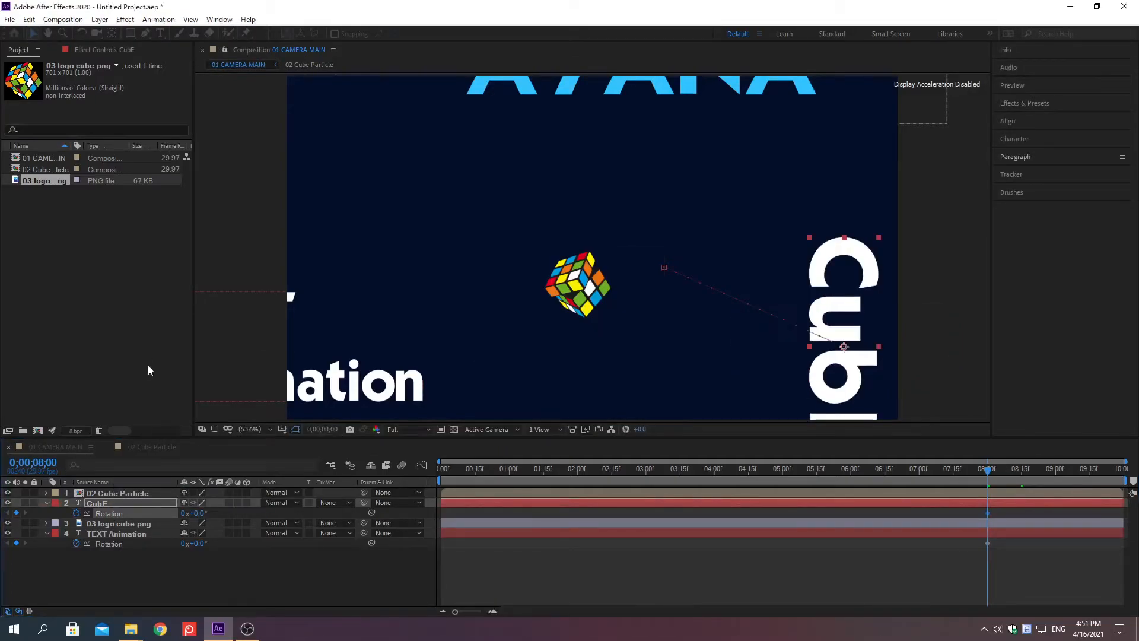
- Set the TEXT Animation layer's Rotation to 270° at 0;00;08;00
right_click(110, 543)
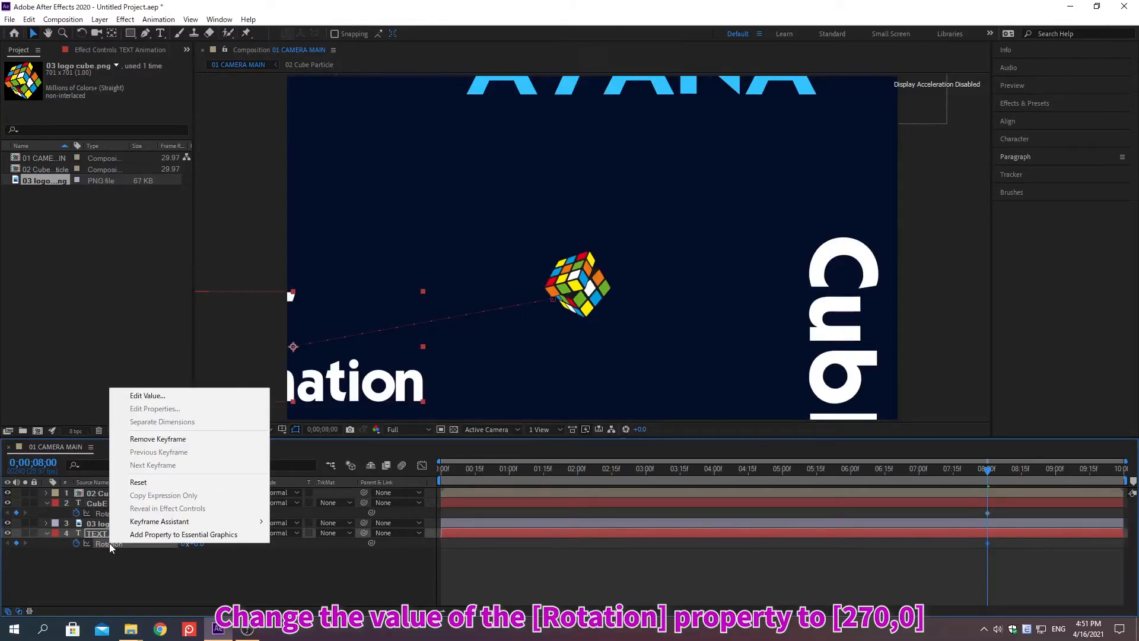
left_click(147, 395)
type("27")
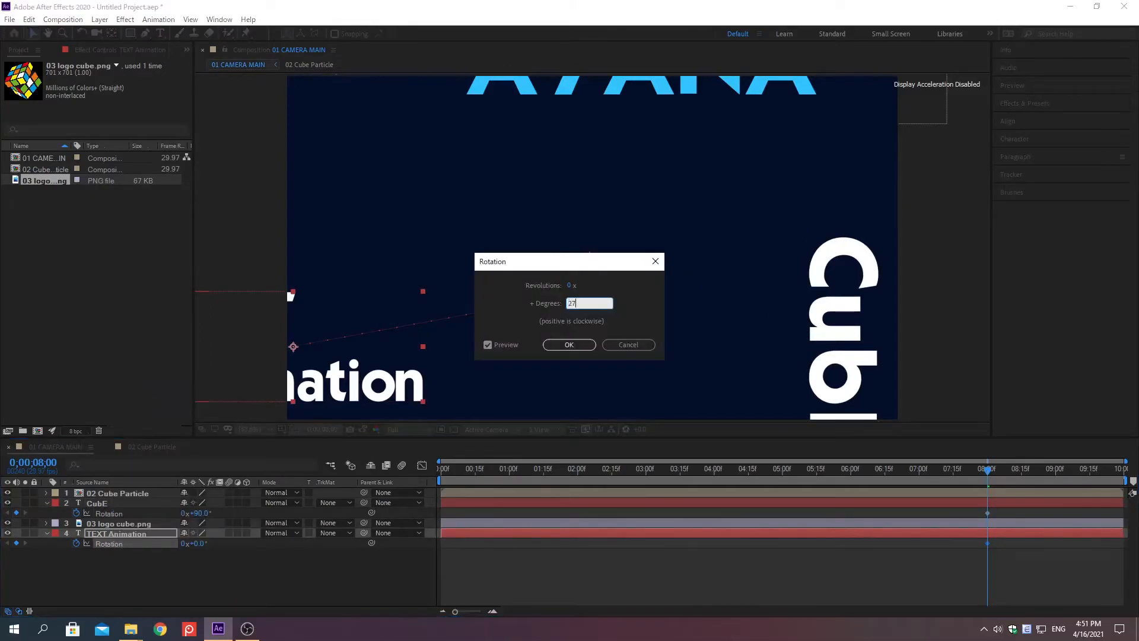
type("0")
key("Return")
- Go to 0;00;08;15 and set the CubE text layer's Rotation to 0° there
key("alt+shift+j")
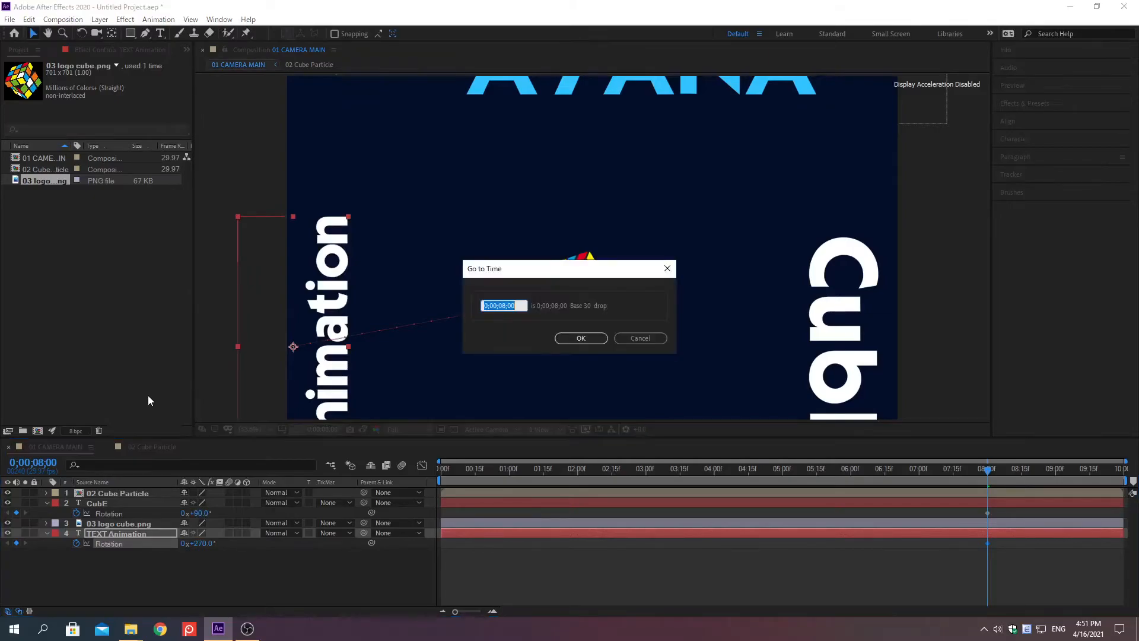
type("0:00:08:15")
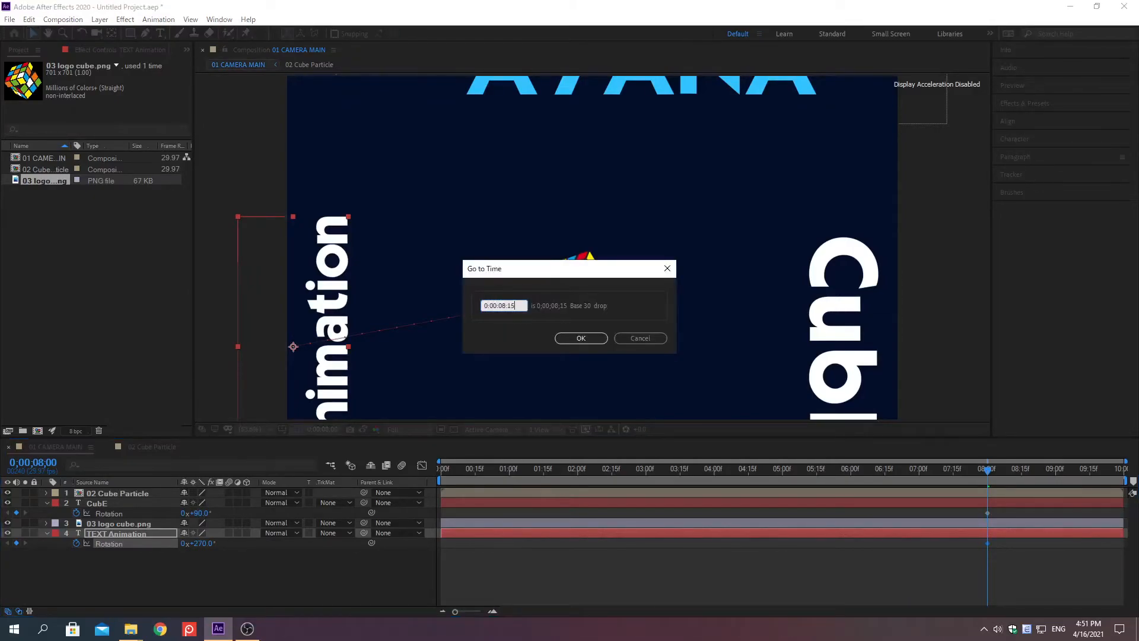
key("Return")
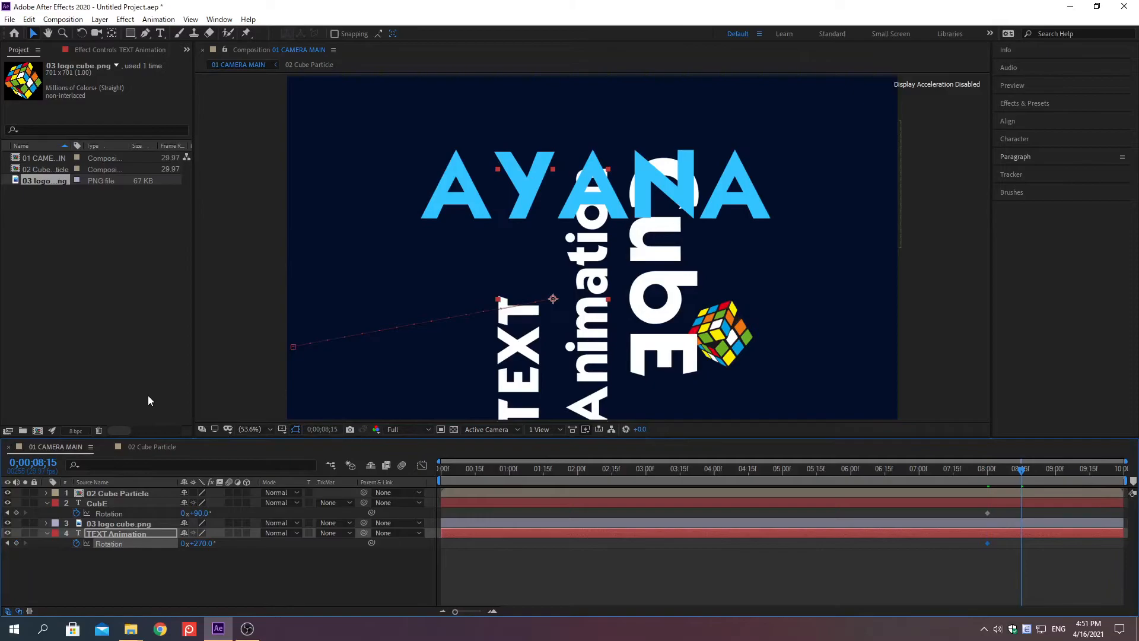
right_click(109, 513)
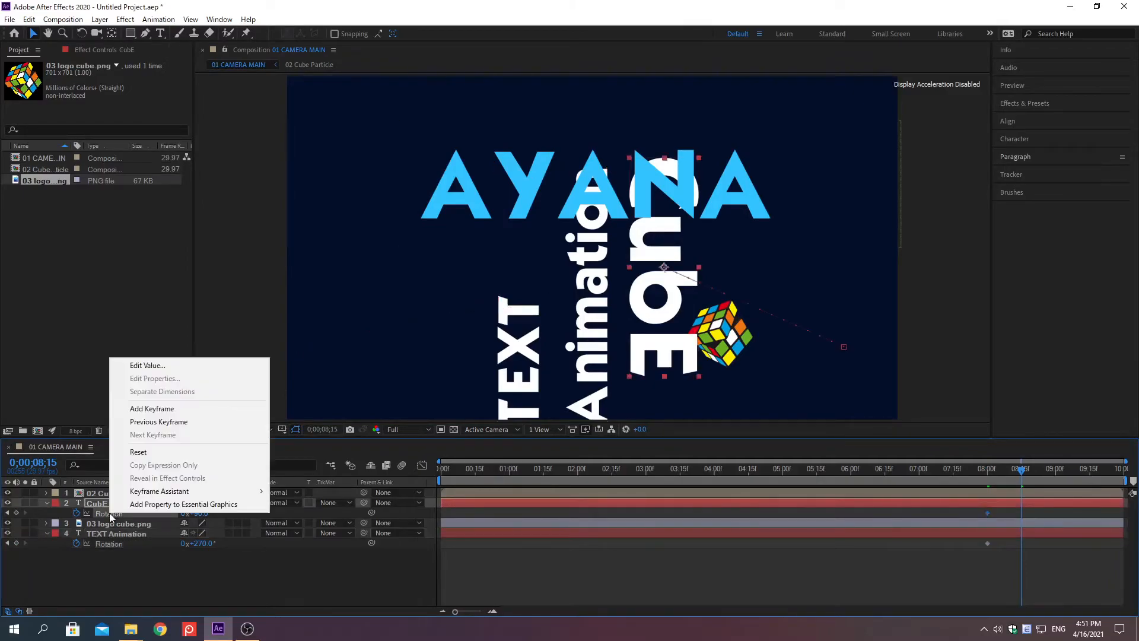
left_click(148, 365)
type("0")
key("Return")
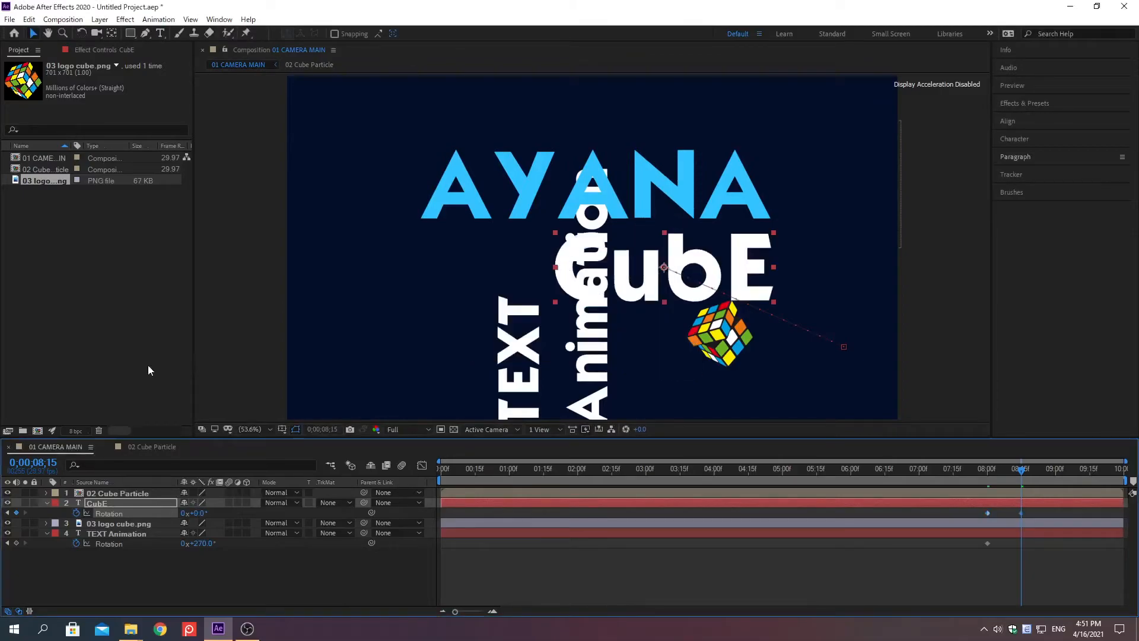
- Set the TEXT Animation layer's Rotation to 0° at 0;00;08;15 and collapse both text layers' properties
right_click(109, 543)
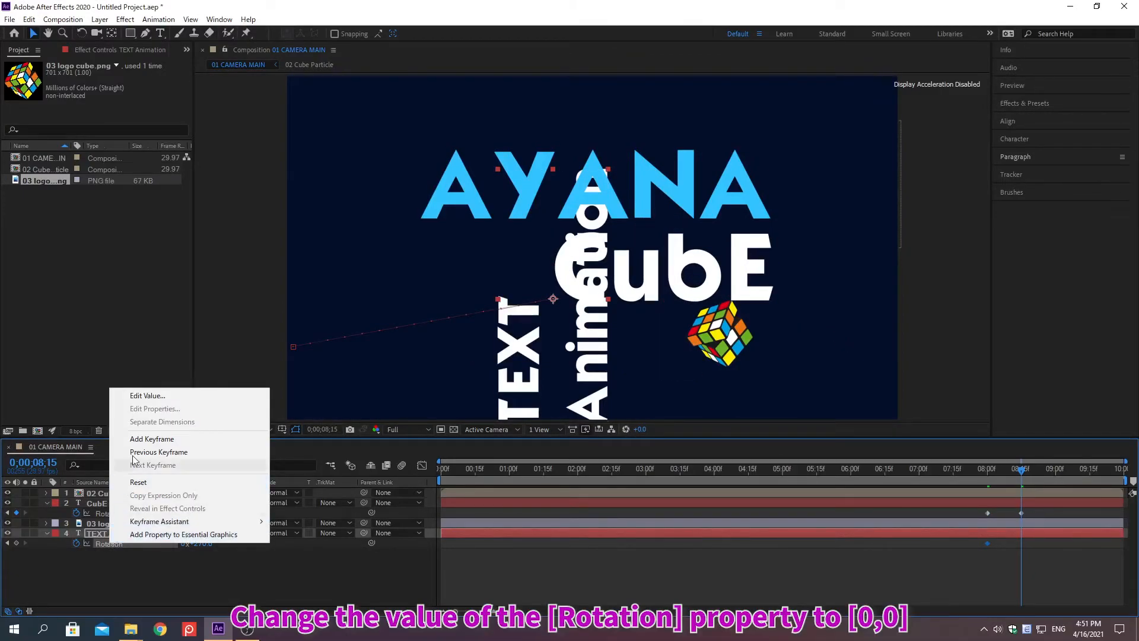
left_click(147, 394)
type("0")
key("Return")
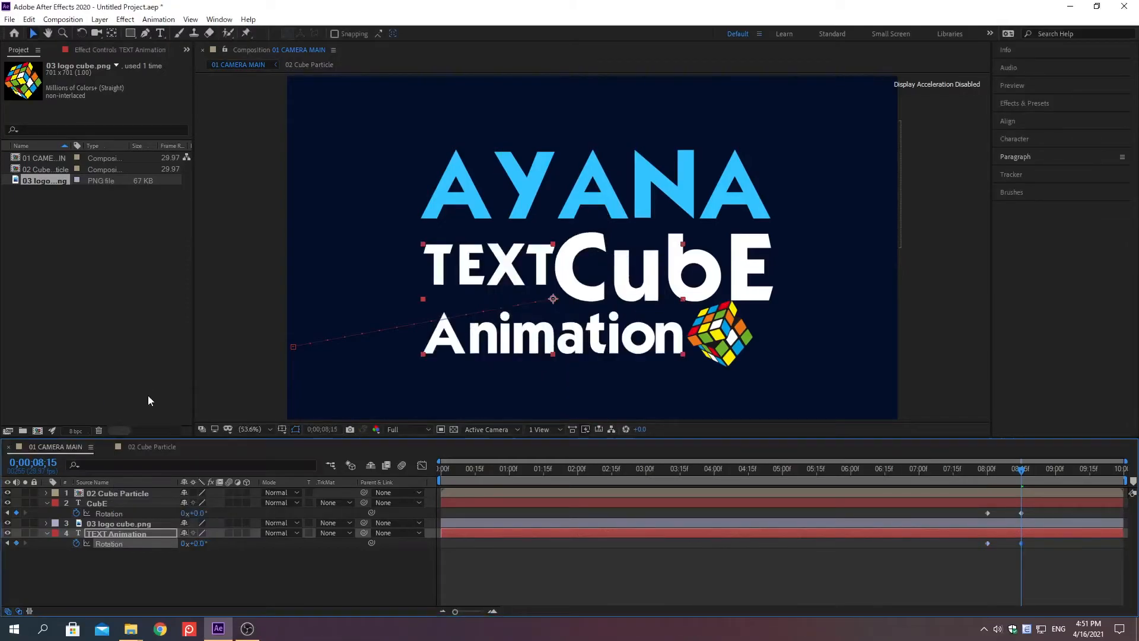
left_click(47, 503)
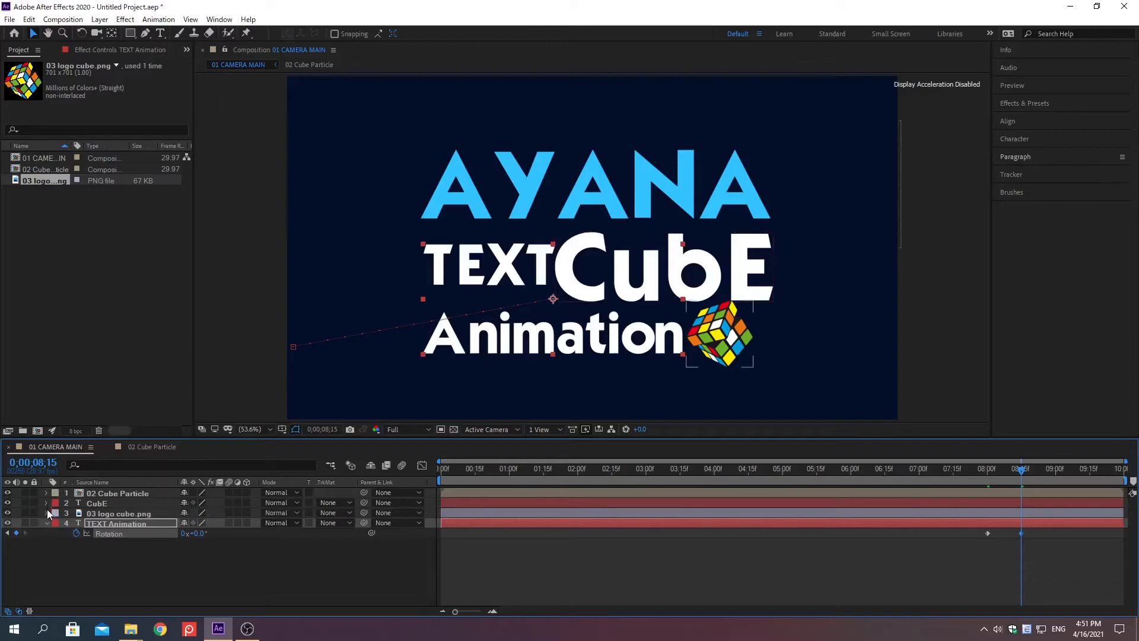
left_click(46, 523)
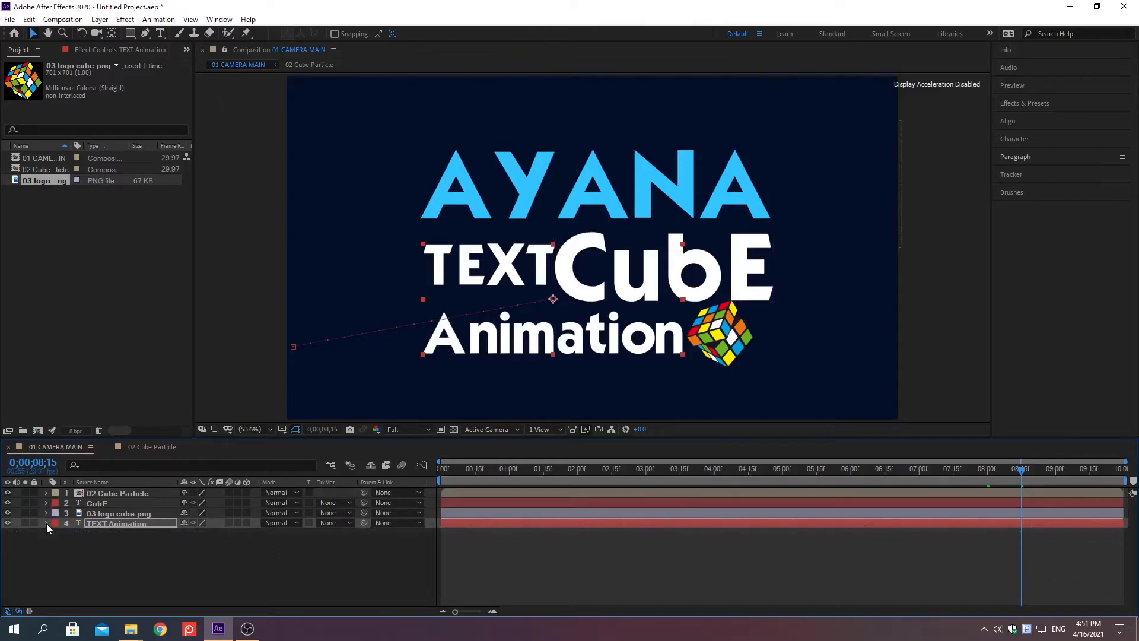
- Turn 02 Cube Particle, CubE, 03 logo cube.png and TEXT Animation into 3D layers, leaving no layer selected
left_click(247, 493)
left_click(247, 502)
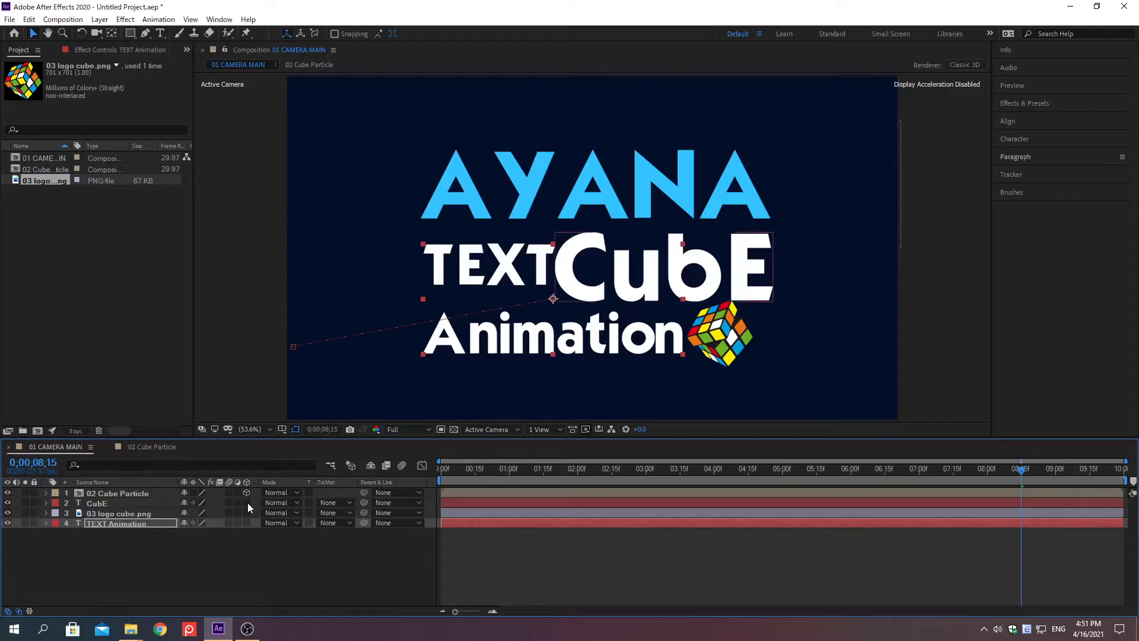
left_click(247, 513)
left_click(246, 523)
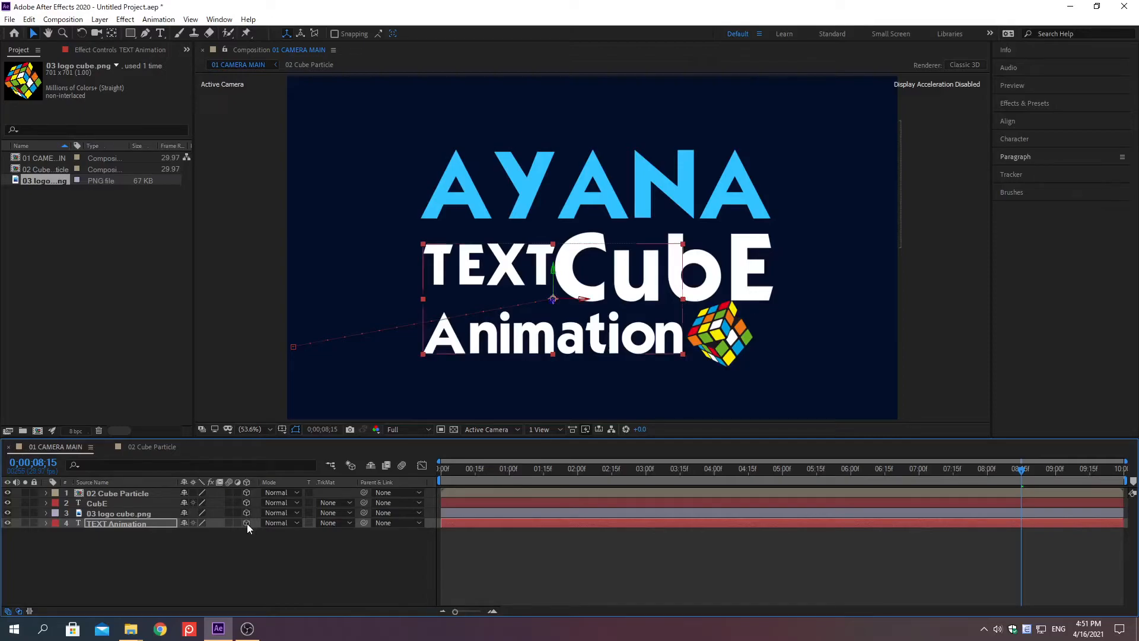
left_click(119, 563)
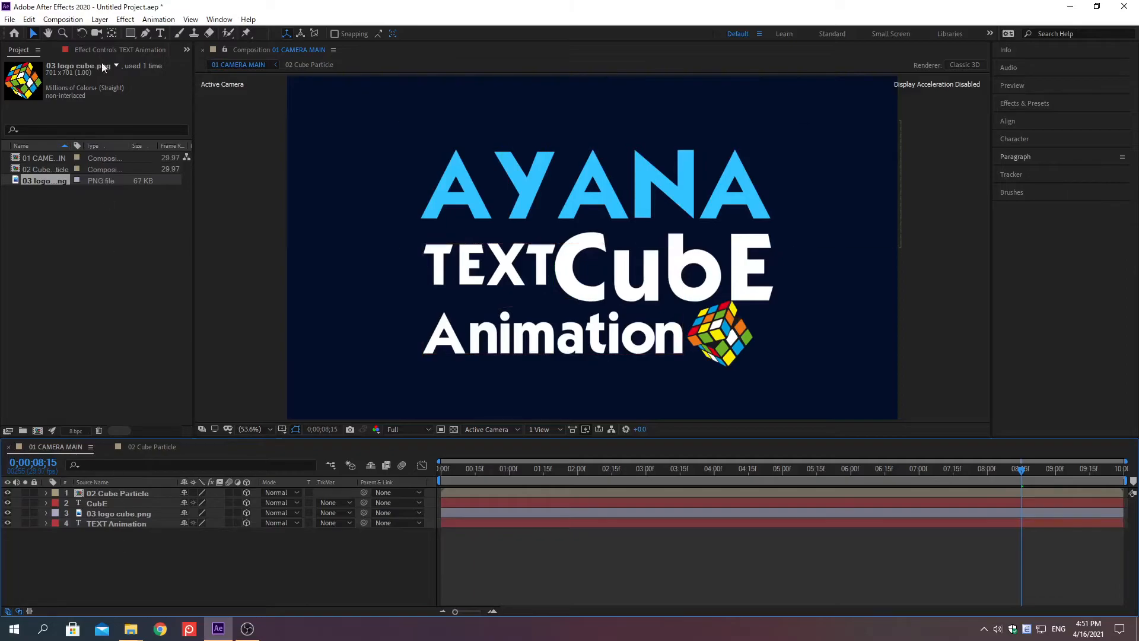
- Add a new two-node camera with the 50mm preset to the 01 CAMERA MAIN composition
left_click(100, 20)
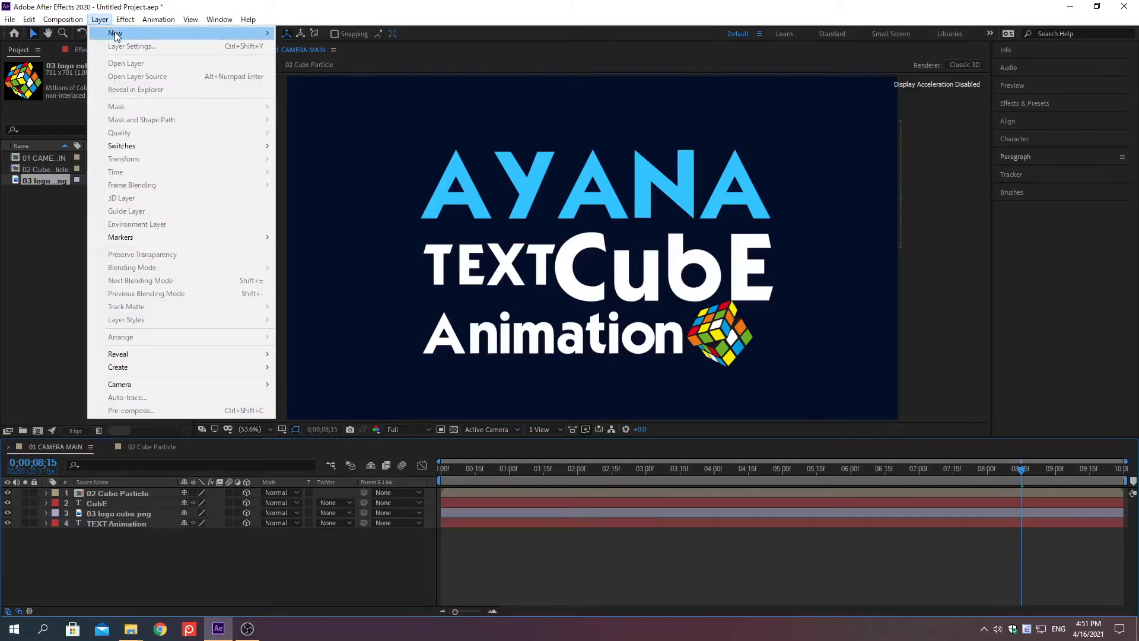
mouse_move(116, 36)
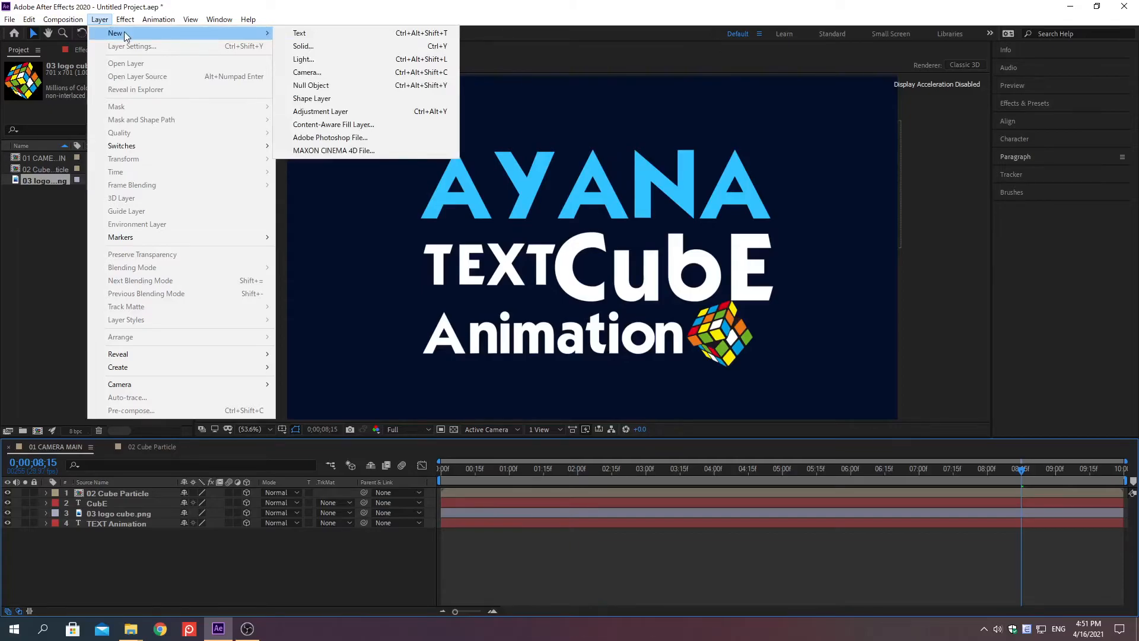
left_click(307, 73)
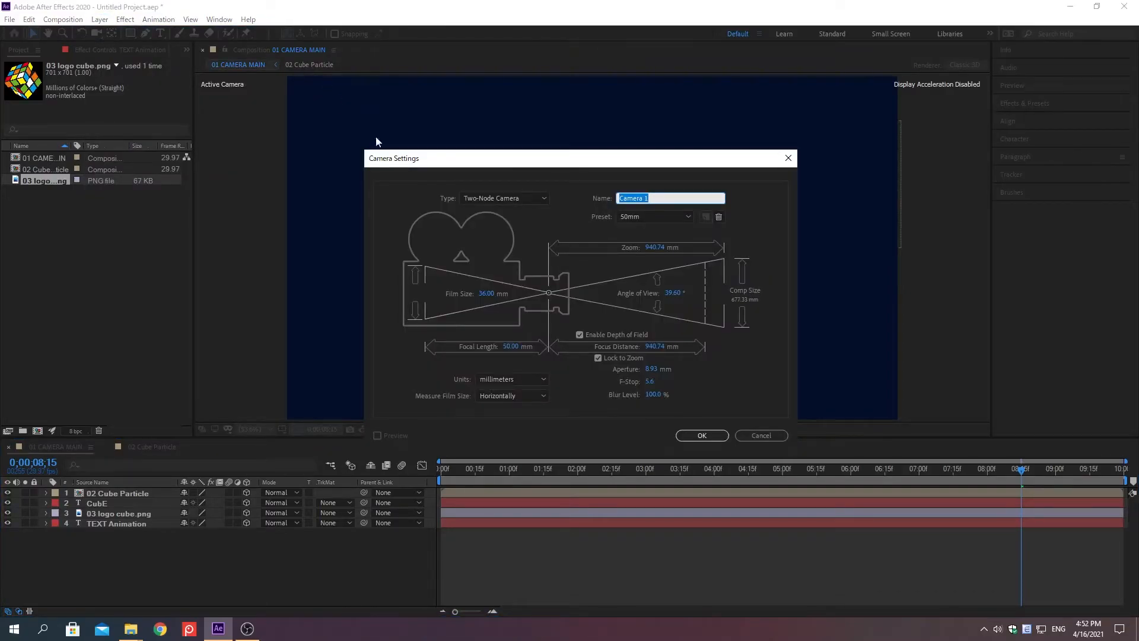
left_click(702, 435)
- Go to 0;00;02;10 and make the camera look at the 02 Cube Particle layer so it fills the view
key("alt+shift+j")
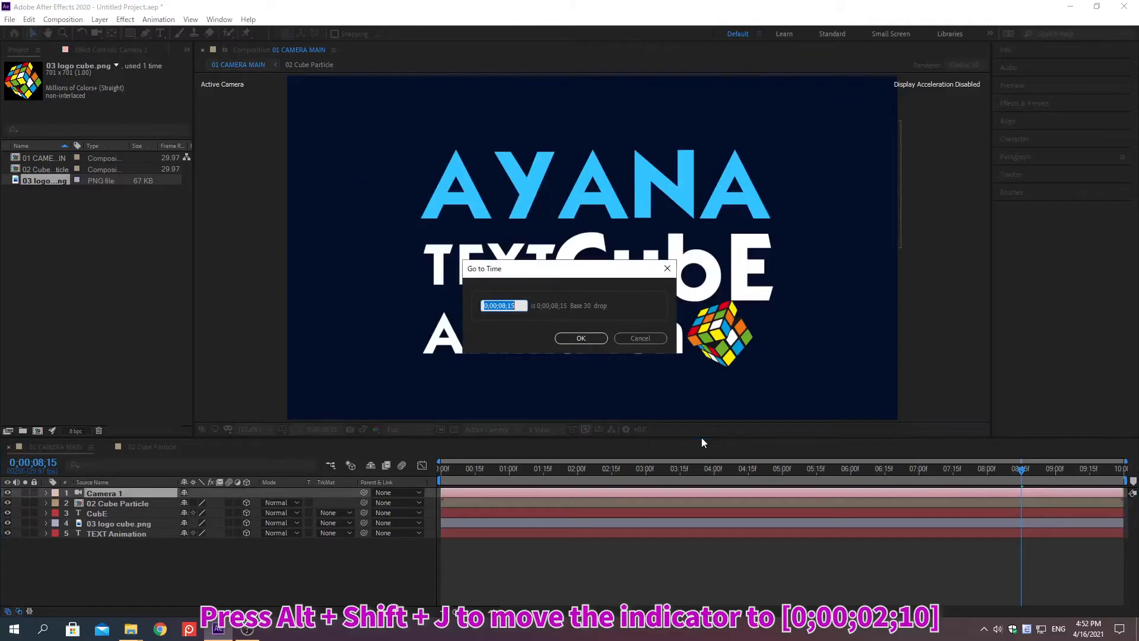
type("0;00;02;10")
key("Return")
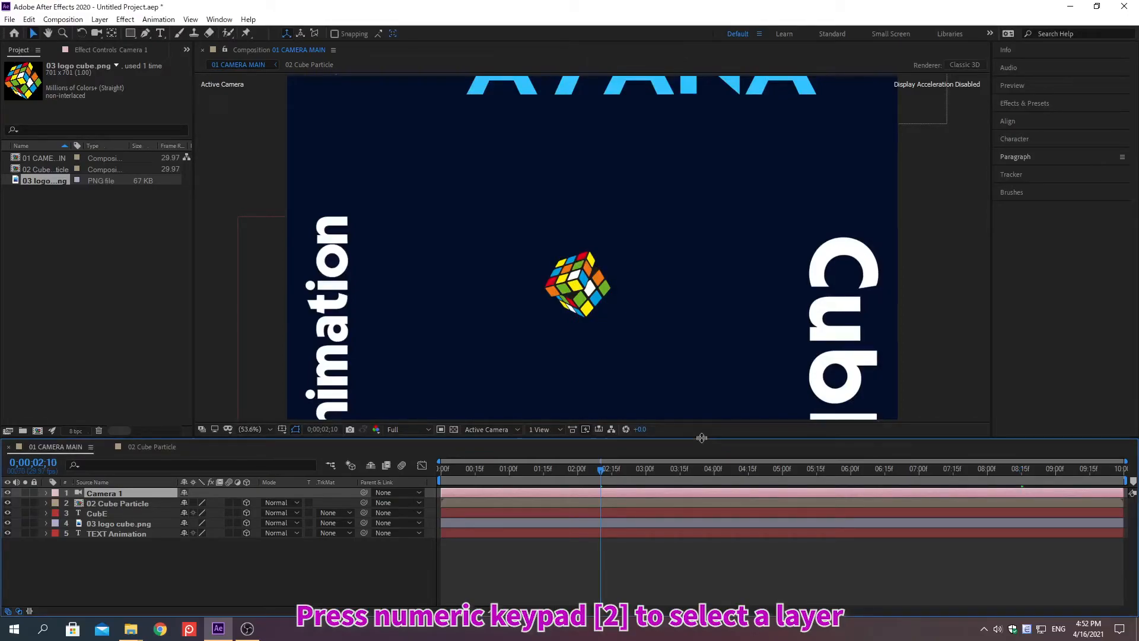
key("KP_2")
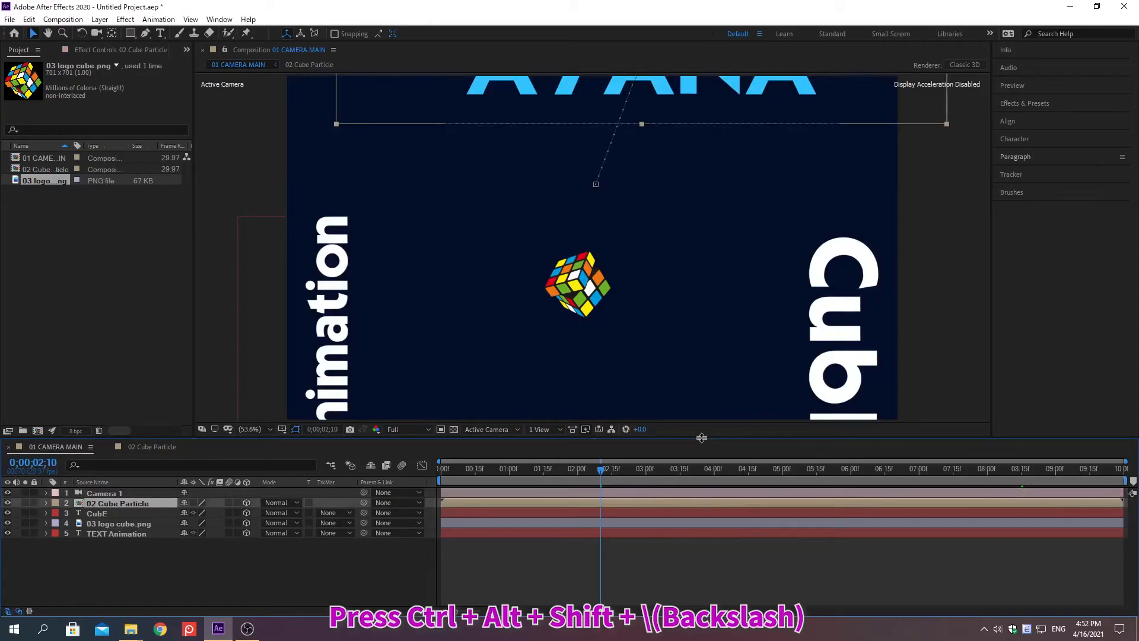
key("ctrl+alt+shift+backslash")
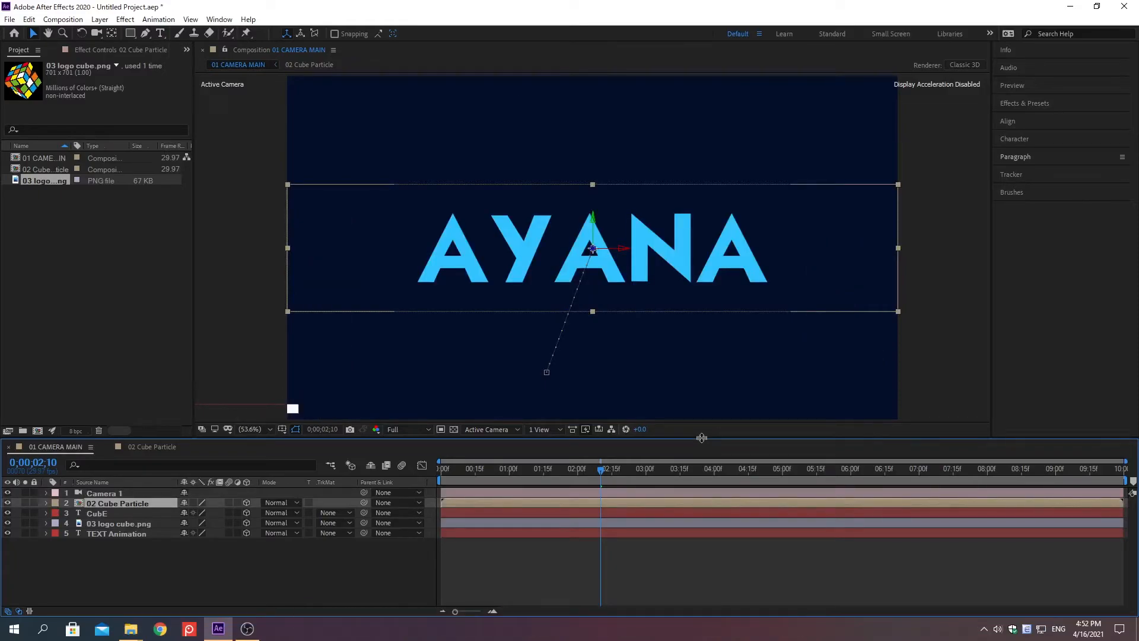
- Add Point of Interest, Position and Orientation keyframes to Camera 1 at 0;00;02;10 and reveal all its keyframed properties
key("KP_1")
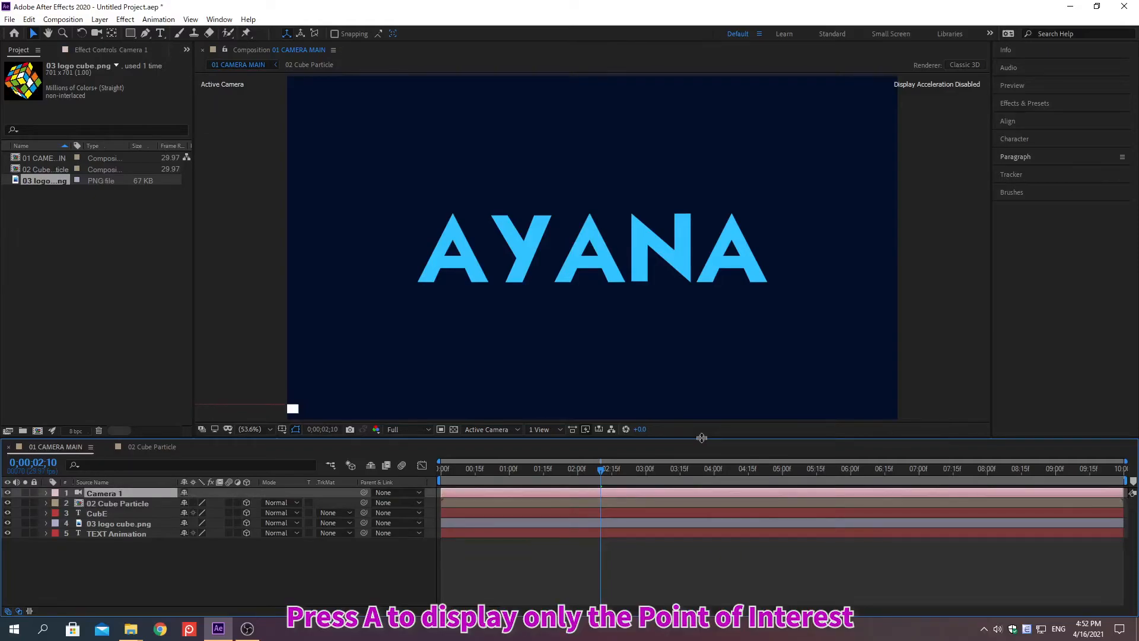
key("a")
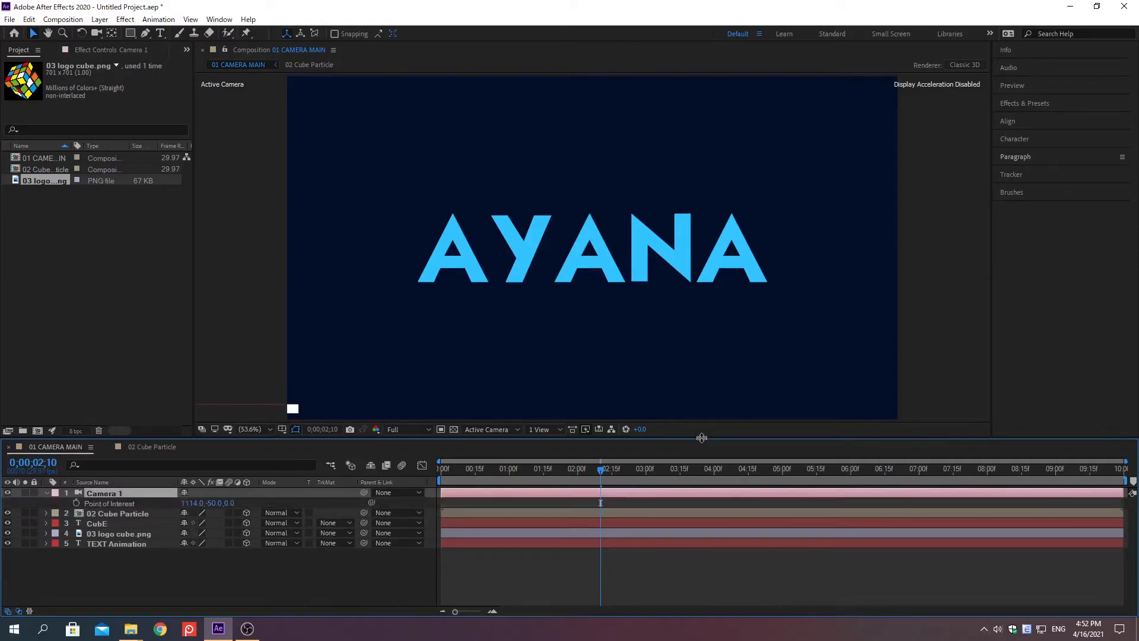
left_click(76, 503)
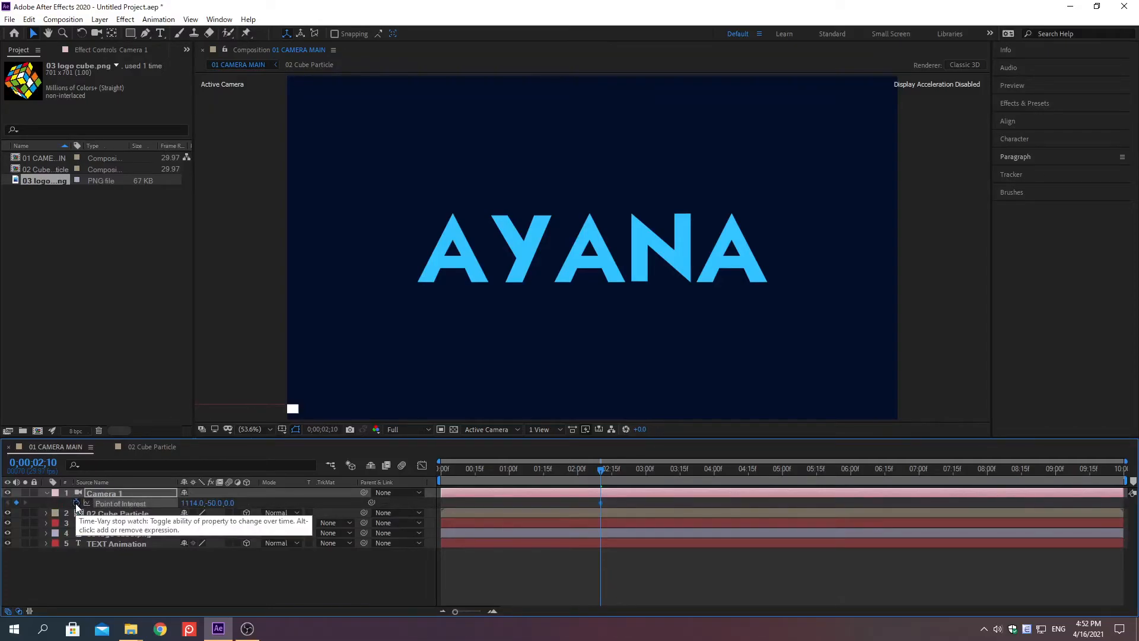
key("p")
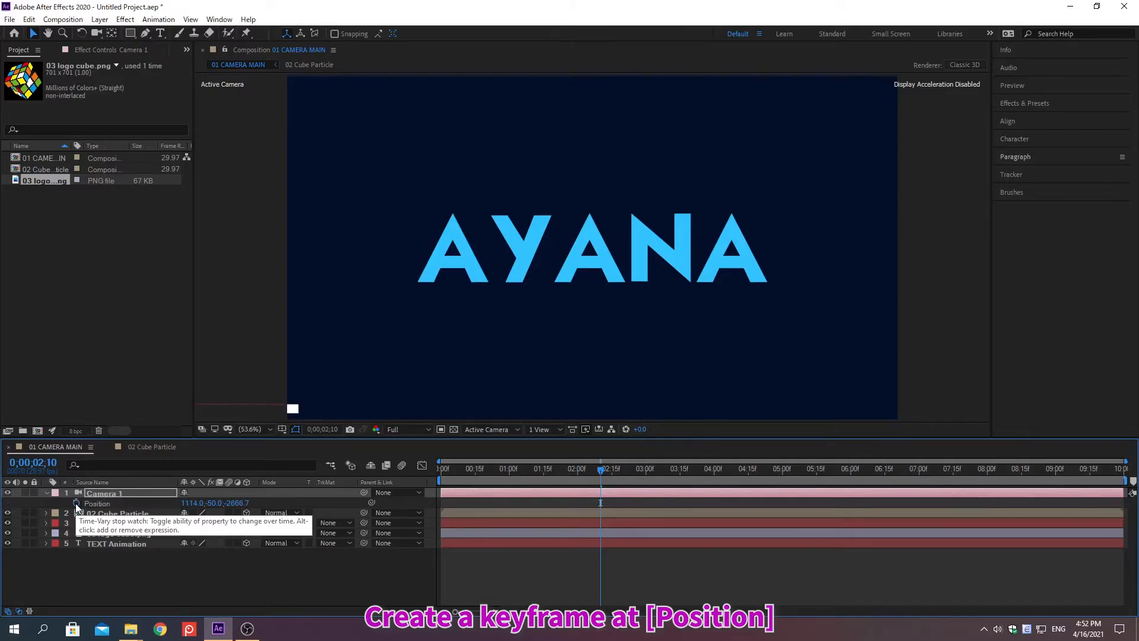
left_click(75, 503)
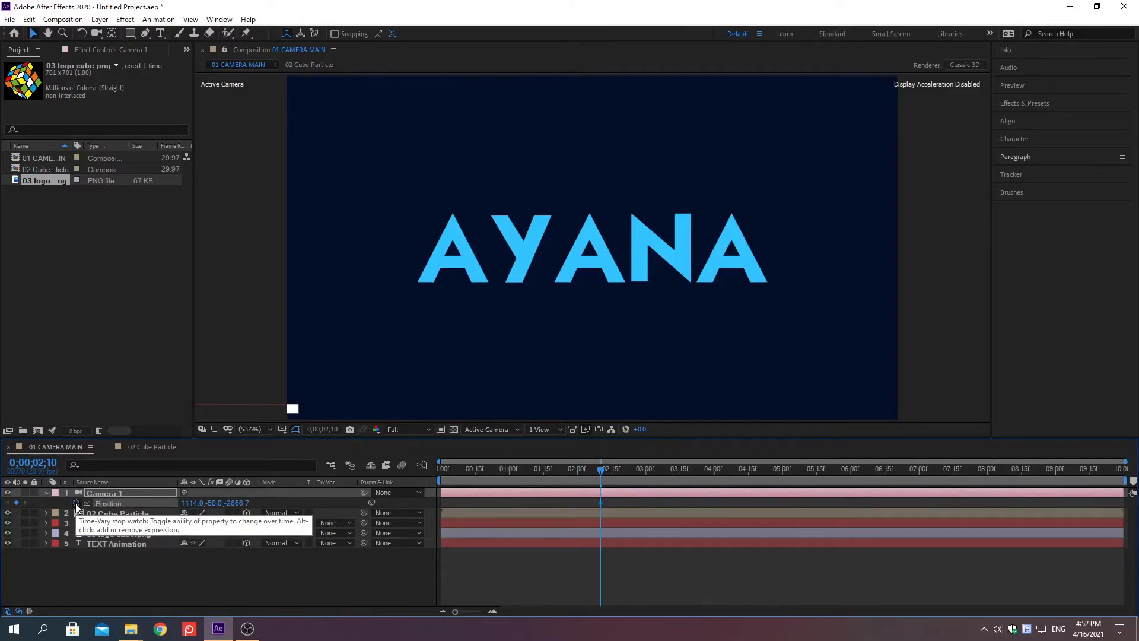
key("r")
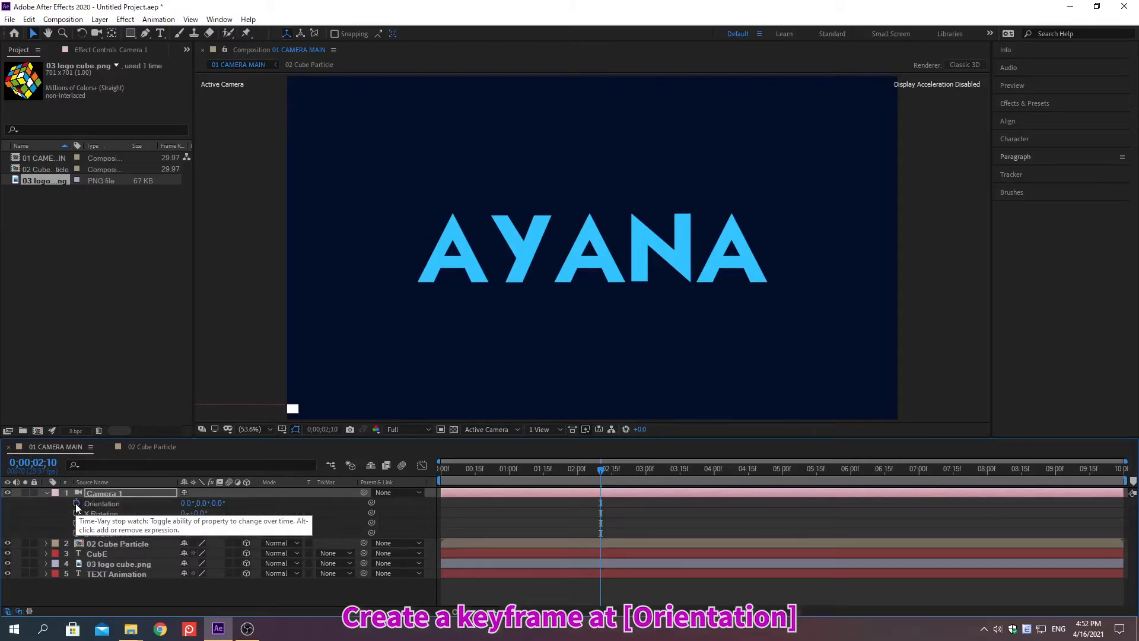
left_click(76, 503)
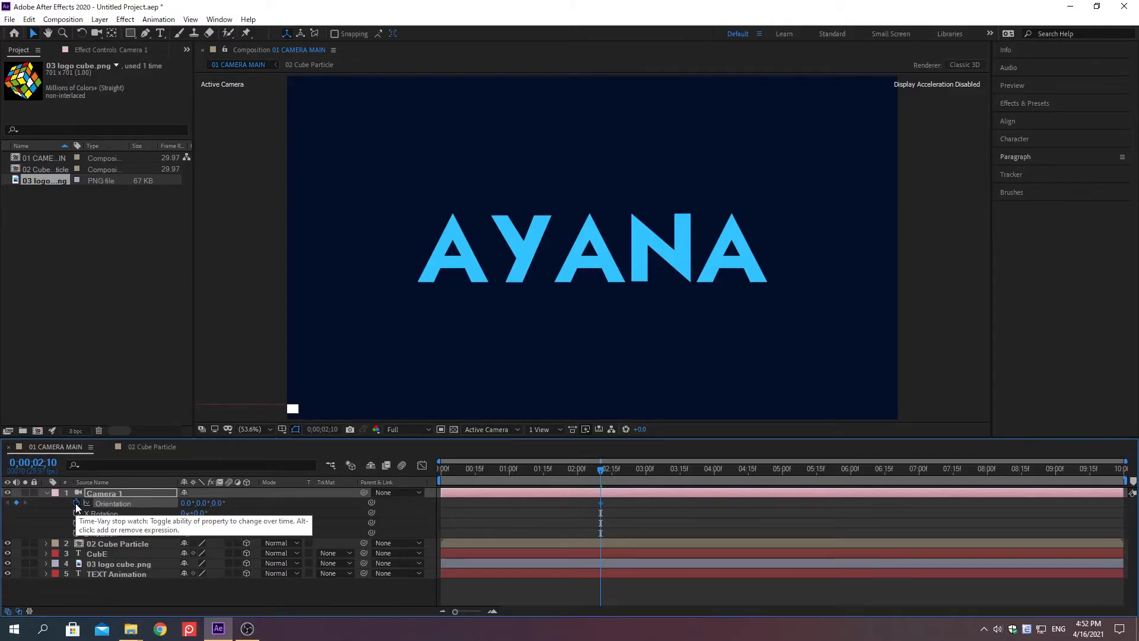
key("u")
- Go to 0;00;03;15 and make the camera look at the CubE text layer
key("alt+shift+j")
type("0;00;03;15")
key("Return")
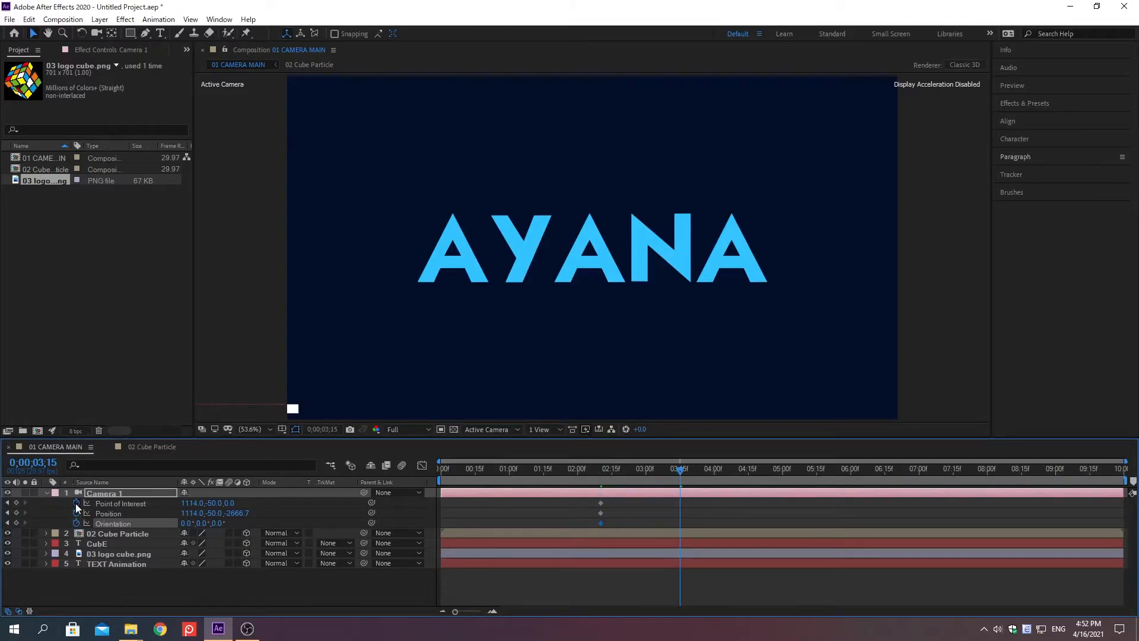
key("KP_3")
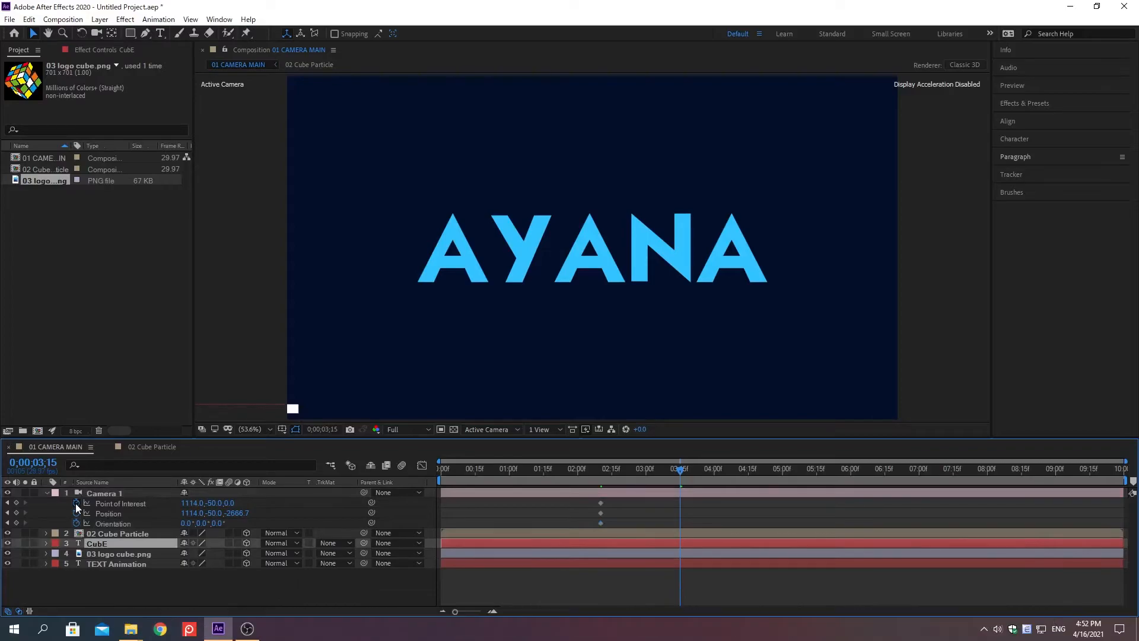
key("ctrl+alt+shift+backslash")
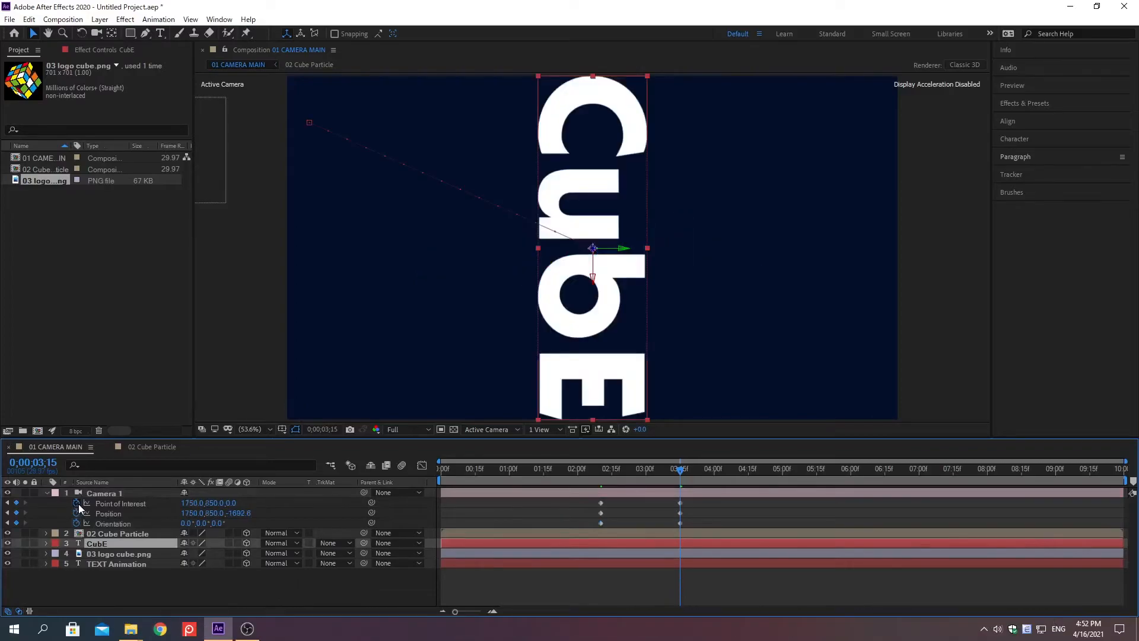
- Set Camera 1's Z Orientation to 90° at 0;00;03;15
left_click(217, 522)
type("90")
key("Return")
- Go to 0;00;05;00 and make the camera look at the 03 logo cube.png layer
key("alt+shift+j")
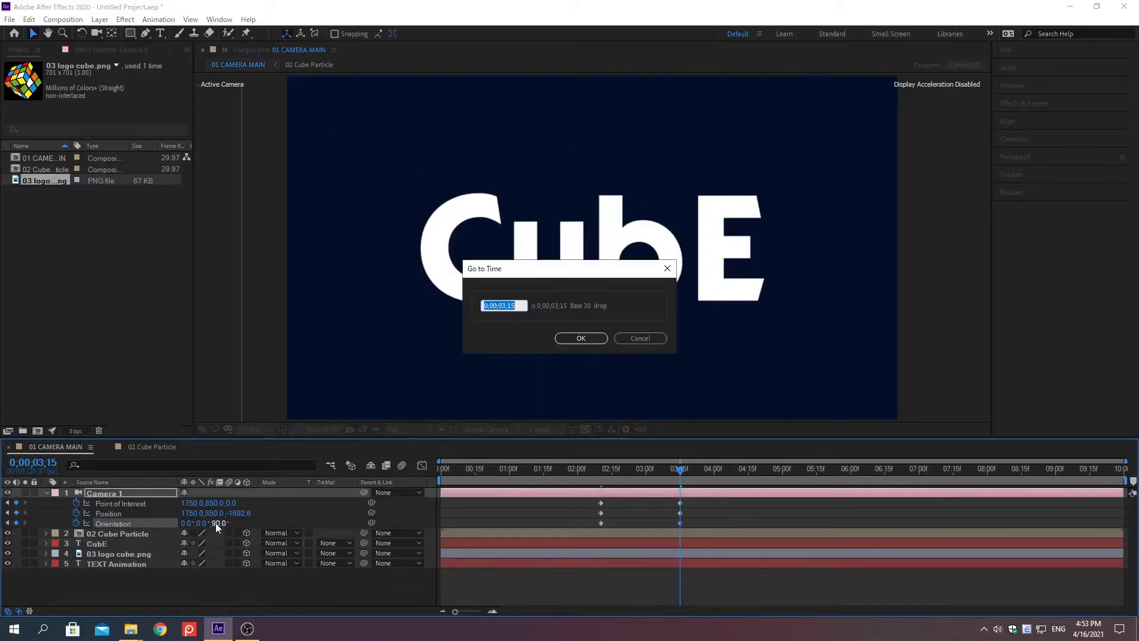
type("0;00;05")
key("Return")
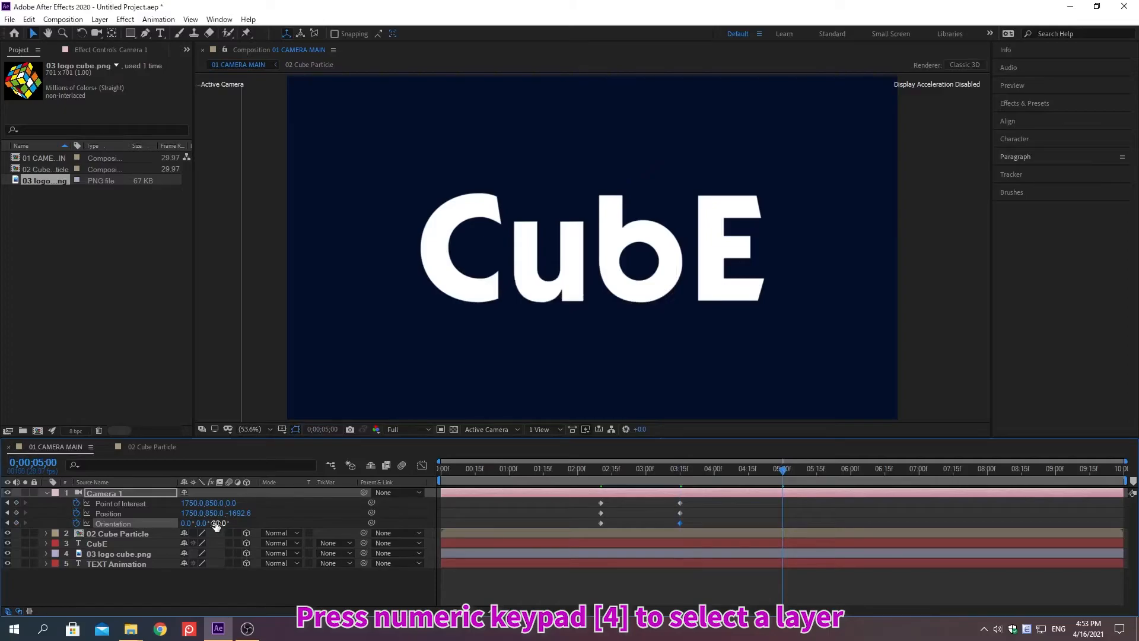
key("KP_4")
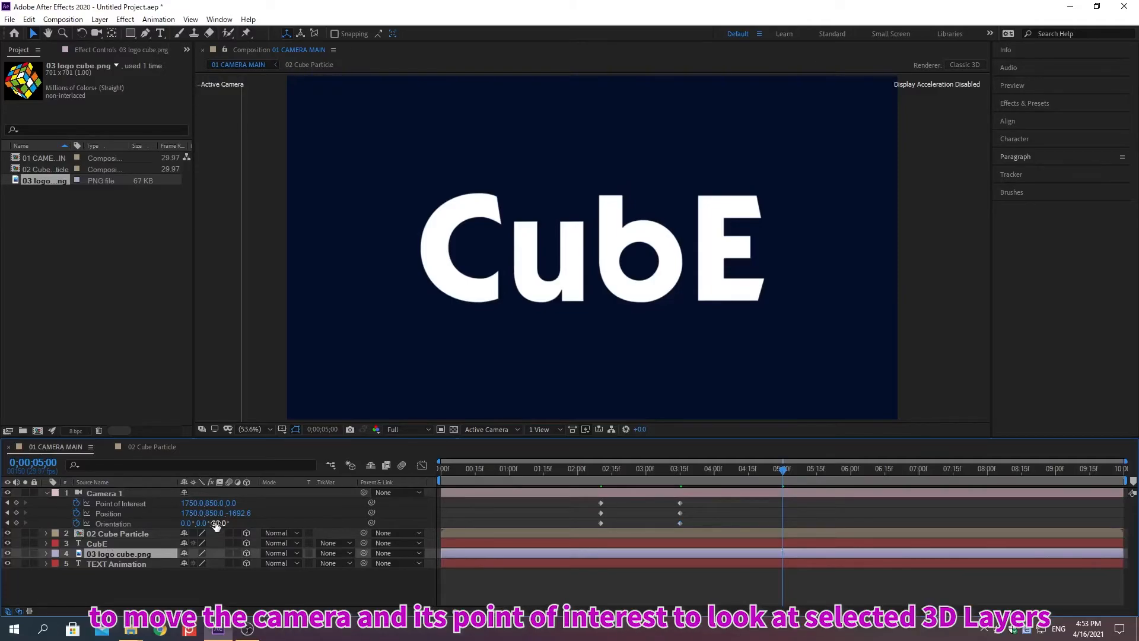
key("ctrl+alt+shift+backslash")
- Go to 0;00;06;15 and make the camera look at the TEXT Animation layer
key("alt+shift+j")
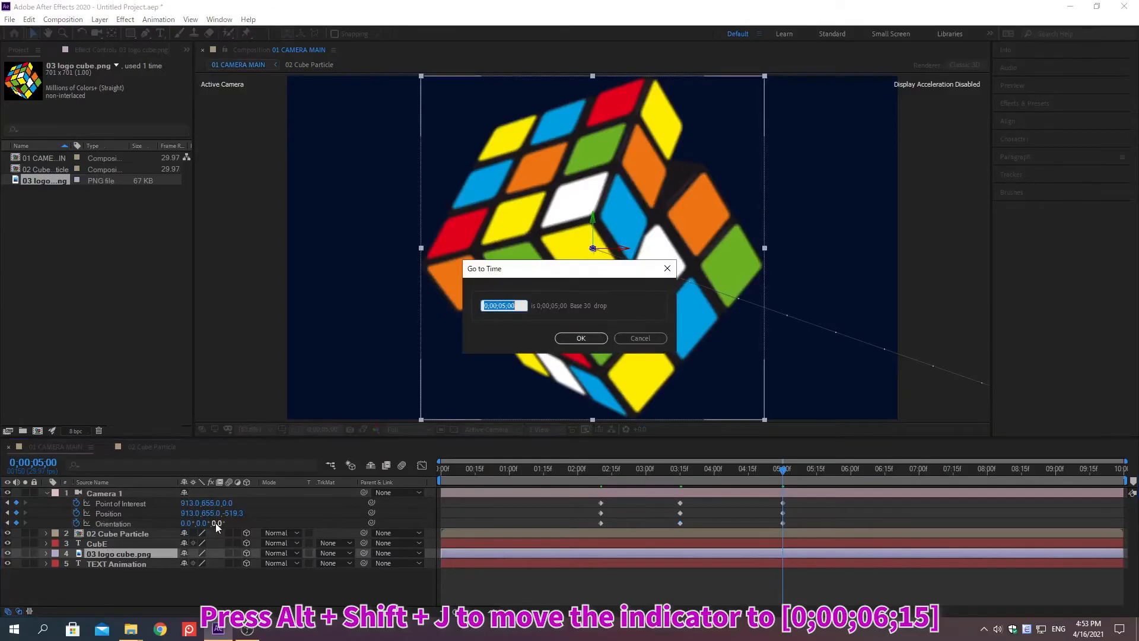
type("0;00;06;15")
key("Return")
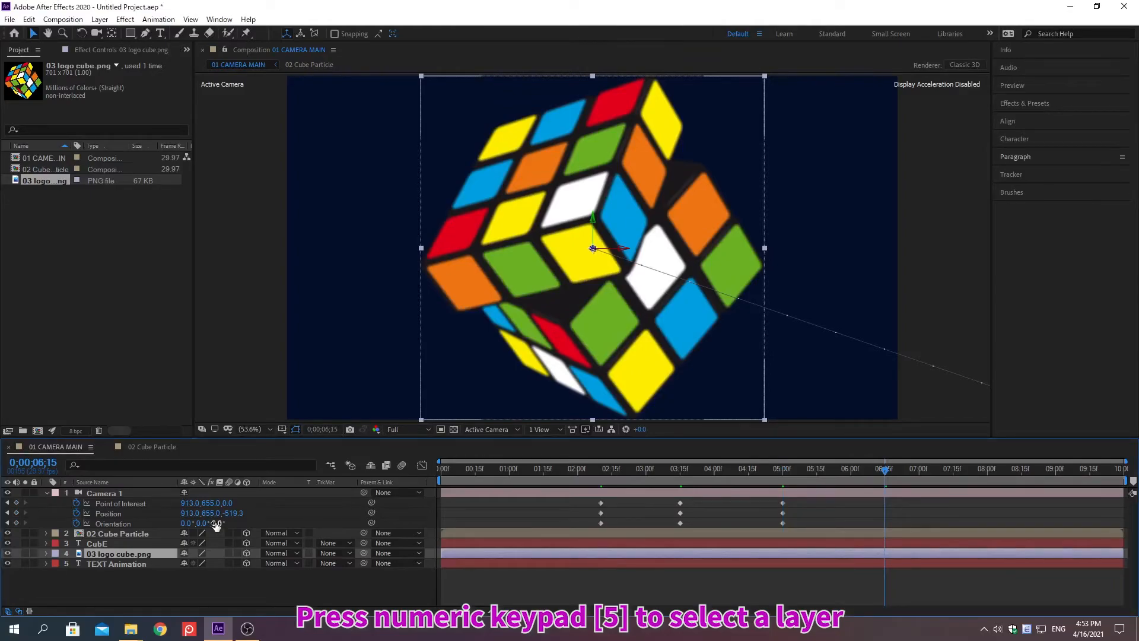
key("KP_5")
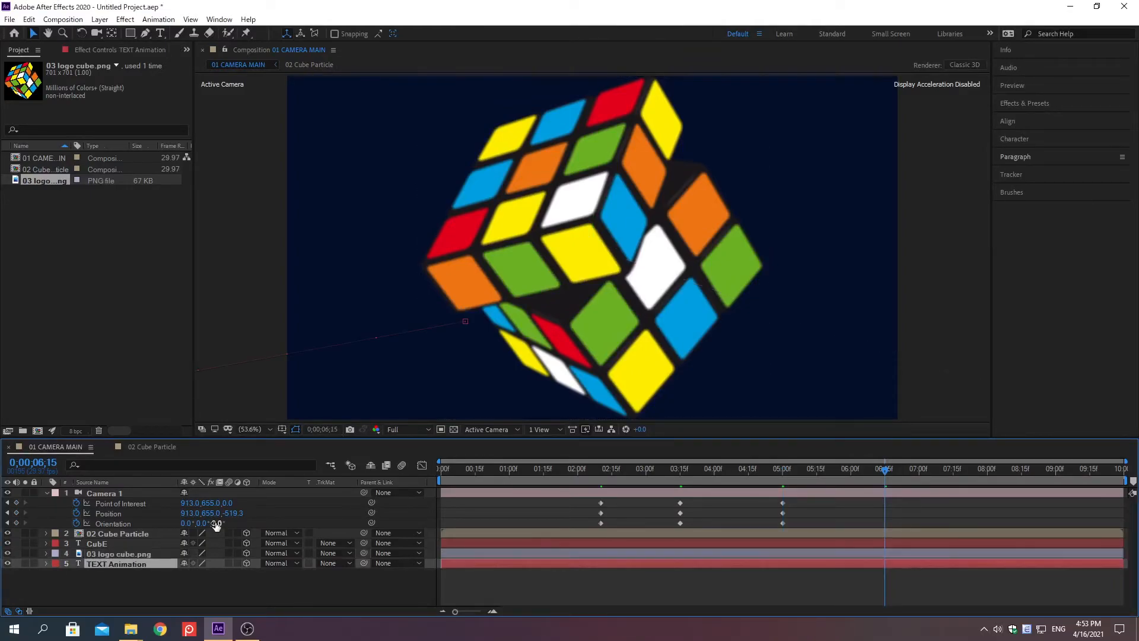
key("ctrl+alt+shift+backslash")
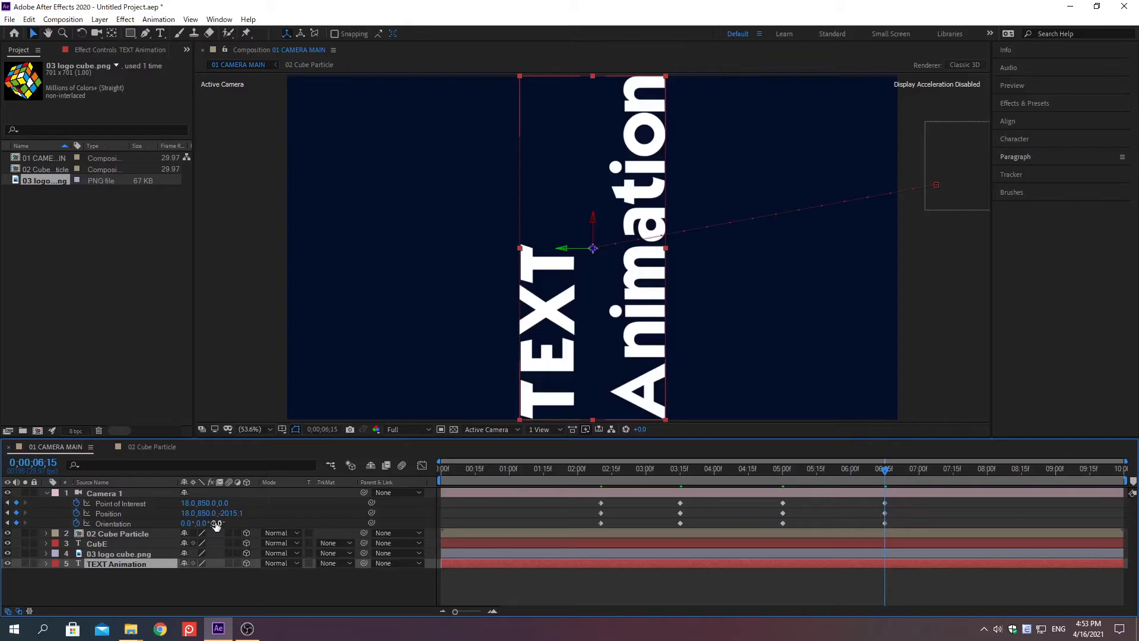
- Set Camera 1's Z Orientation to 270° at 0;00;06;15
left_click(217, 523)
type("270")
key("Return")
- Go to 0;00;08;00 and set Camera 1's Z Orientation to 0° there
key("alt+shift+j")
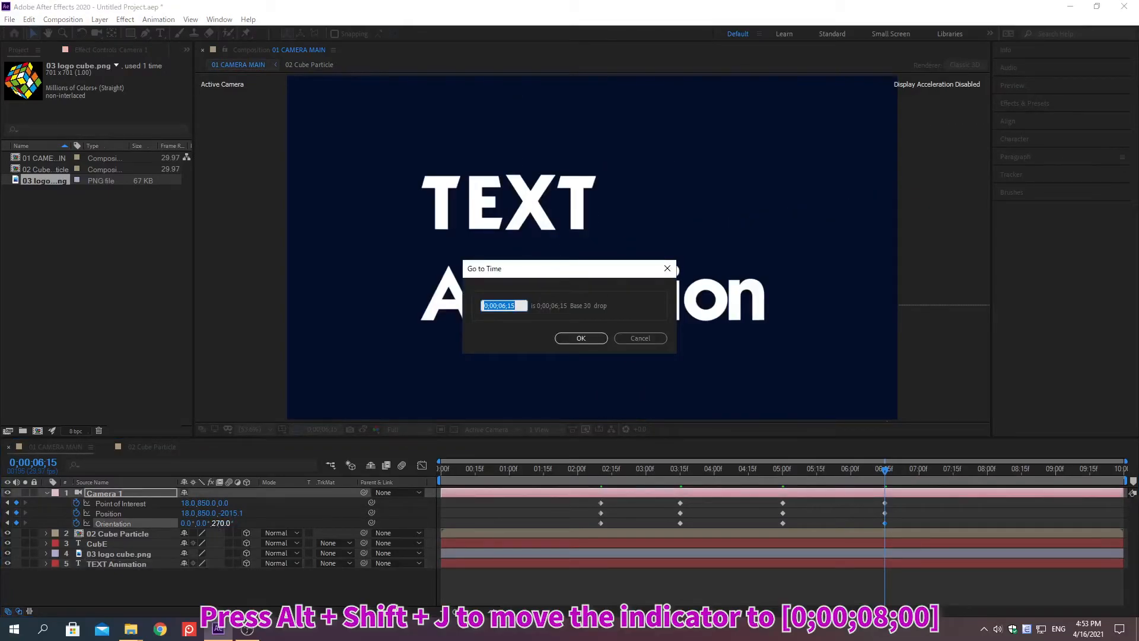
type("0;00;08;00")
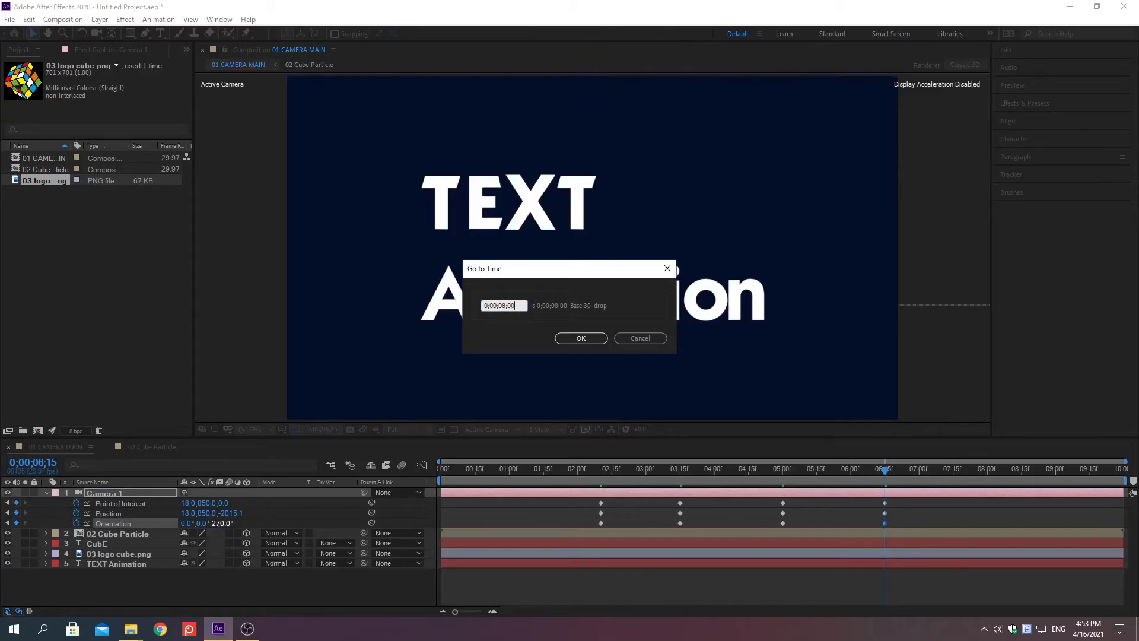
key("Return")
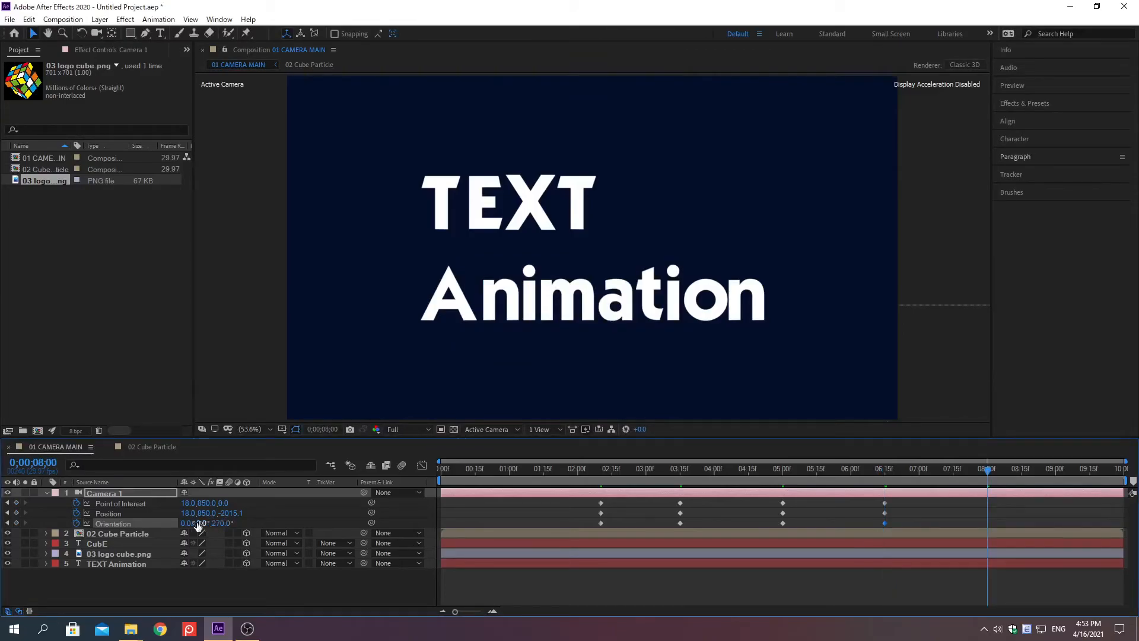
right_click(114, 523)
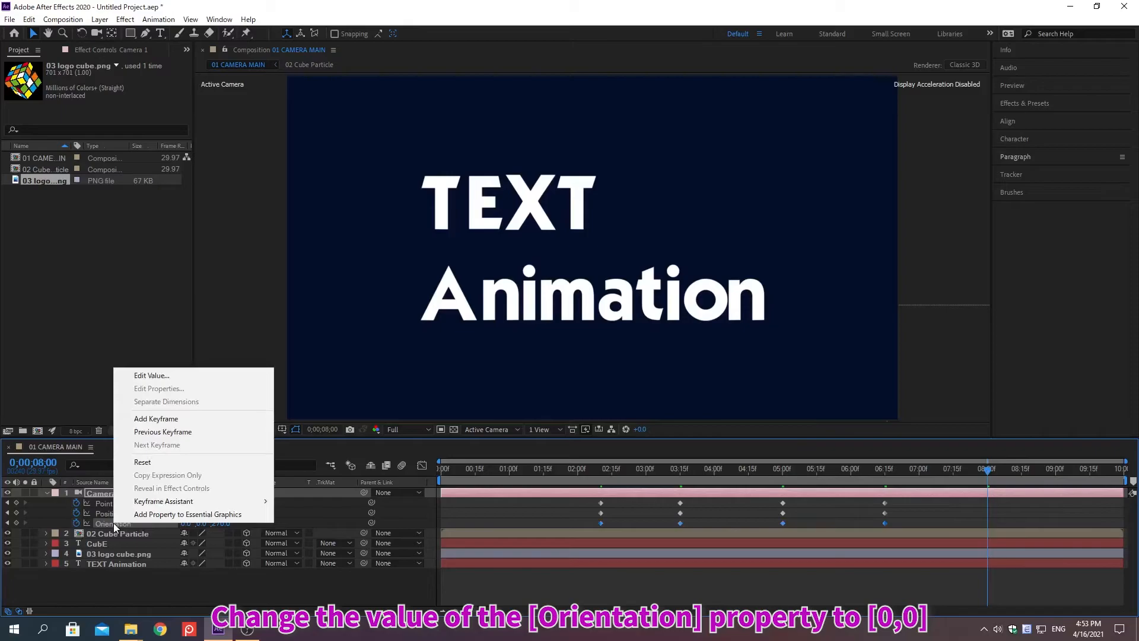
left_click(152, 375)
key("Tab")
key("Tab")
type("0")
key("Return")
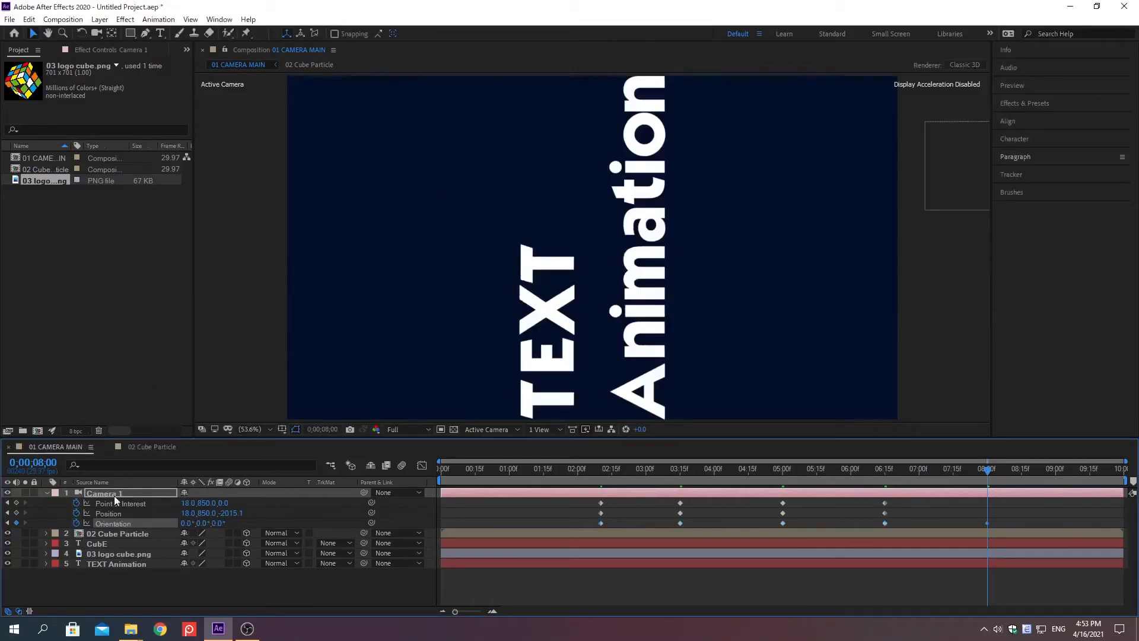
- Set Camera 1's Position at 0;00;08;00 to X 2500, Y 1000 and Z -4000 pixels
right_click(109, 513)
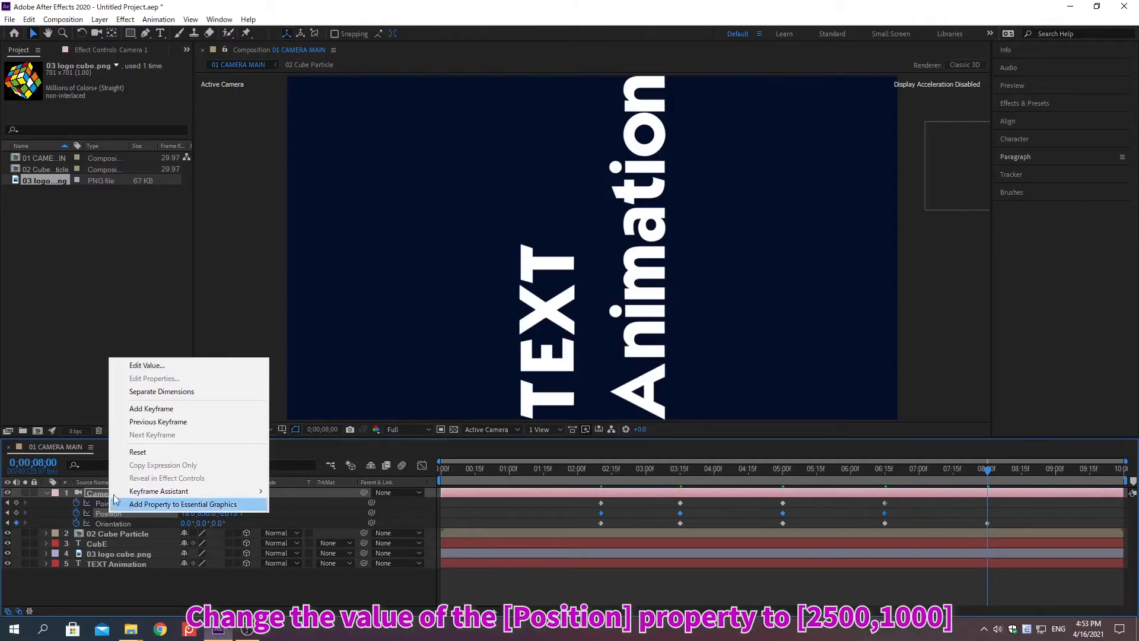
left_click(147, 364)
type("2500")
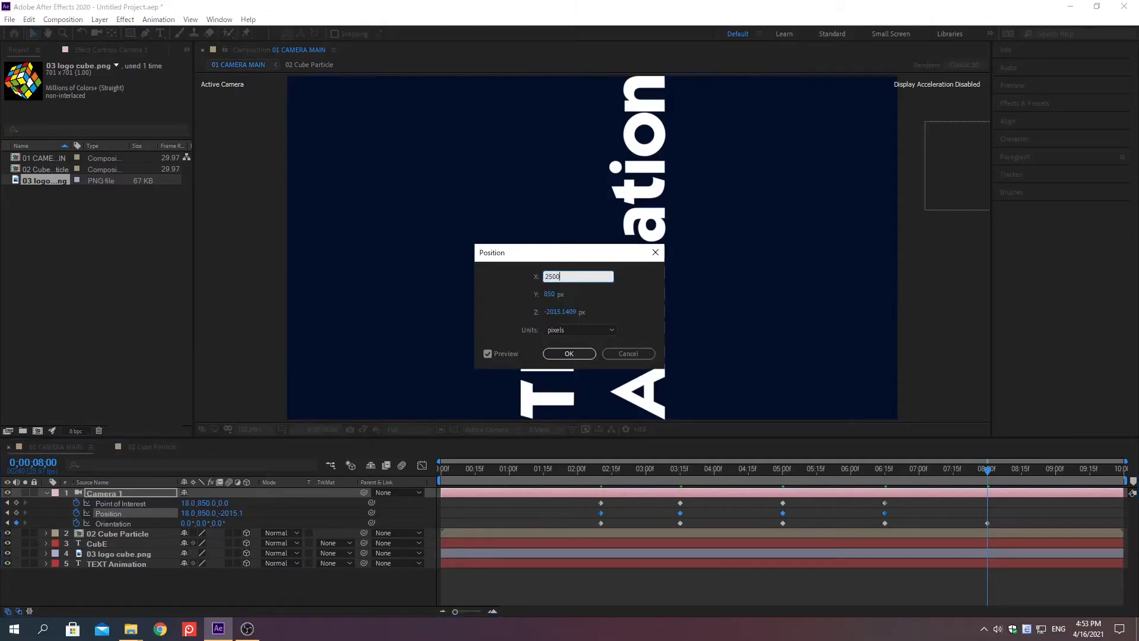
key("Tab")
type("100")
type("4000")
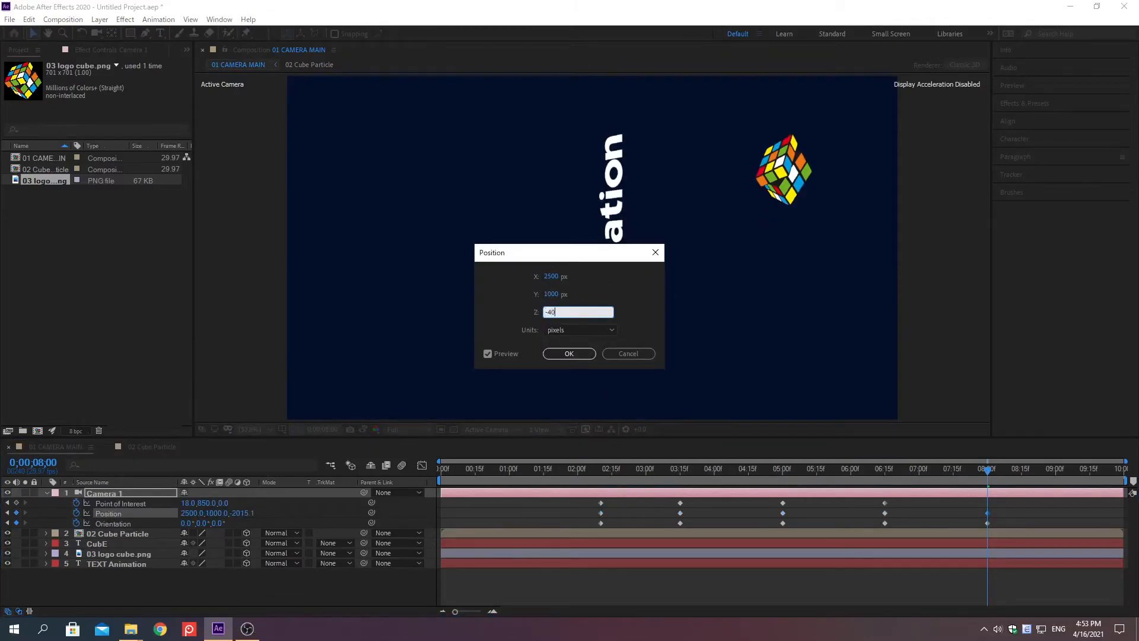
key("Return")
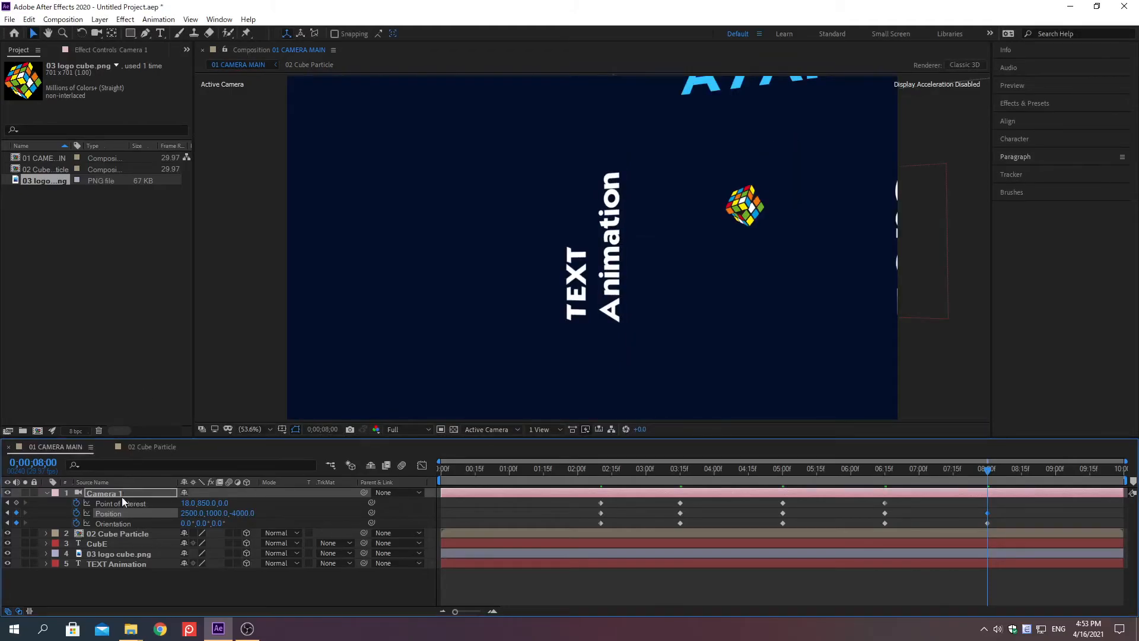
- Set Camera 1's Point of Interest at 0;00;08;00 to X 960 and Y 540 pixels
right_click(120, 503)
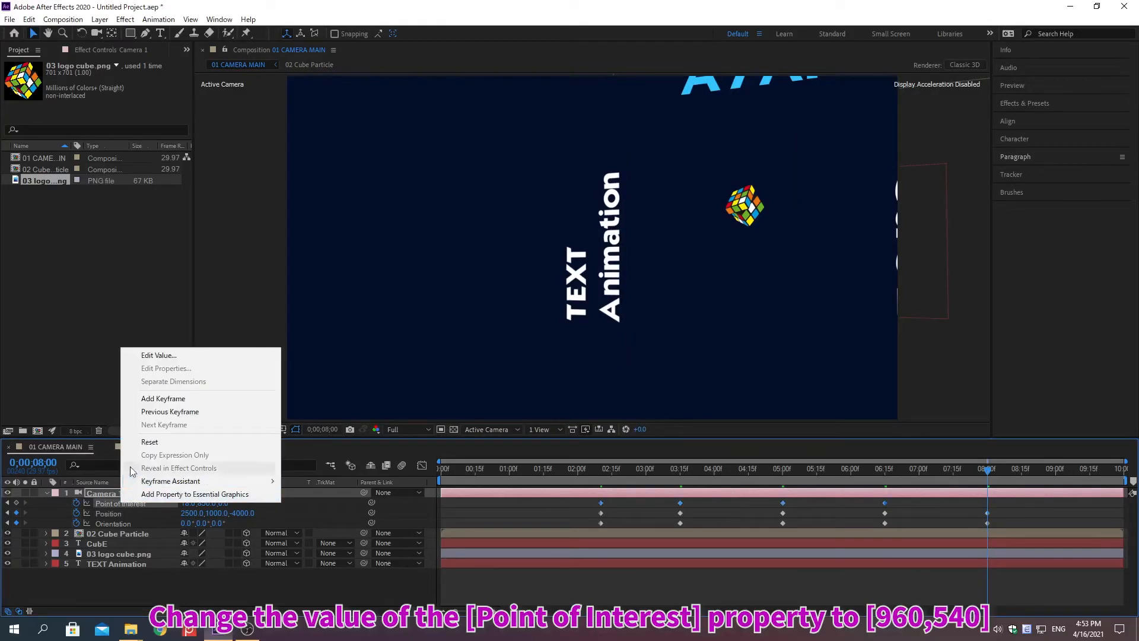
left_click(158, 355)
type("960")
key("Tab")
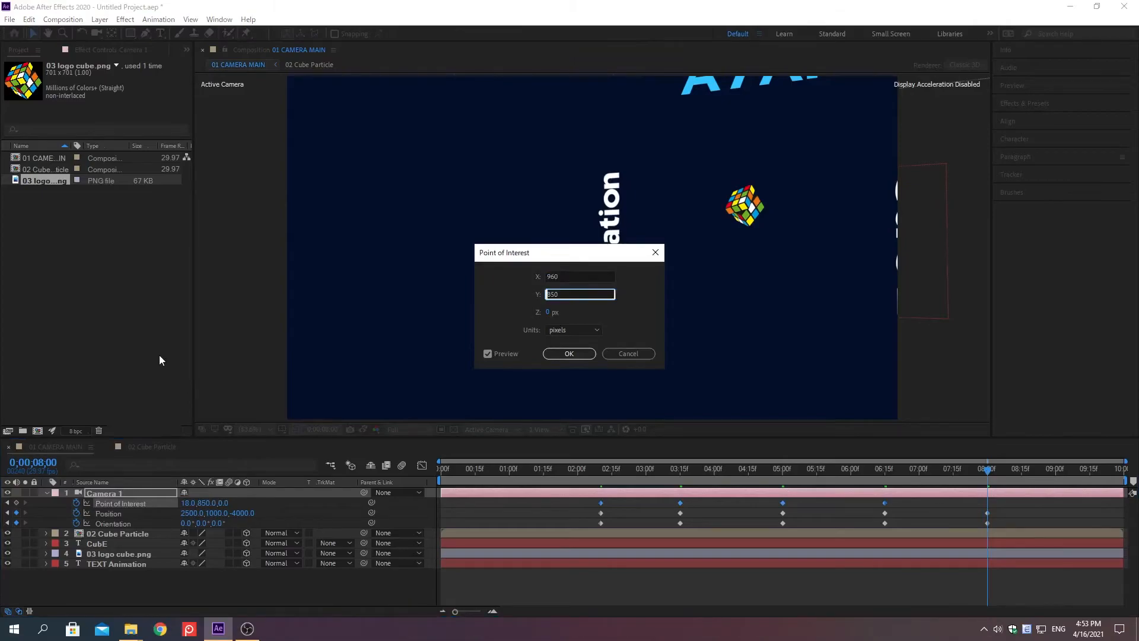
type("540")
key("Return")
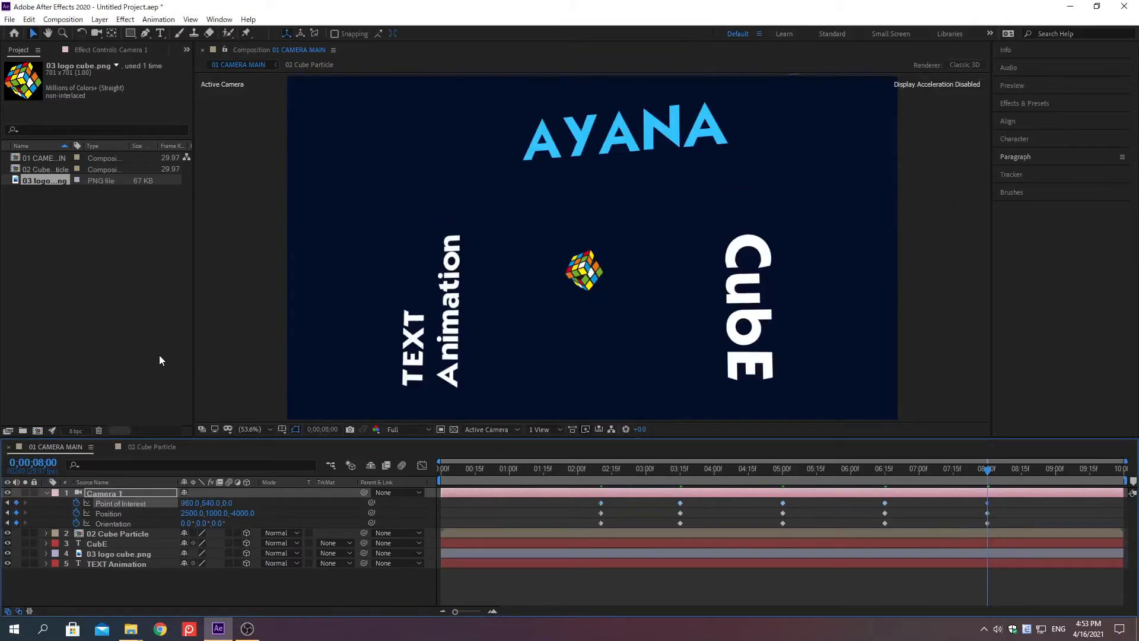
- Go to 0;00;08;15 and set Camera 1's Position there to X 2000, Y 1500 and Z -2500 pixels
key("alt+shift+j")
type("0;00;08;")
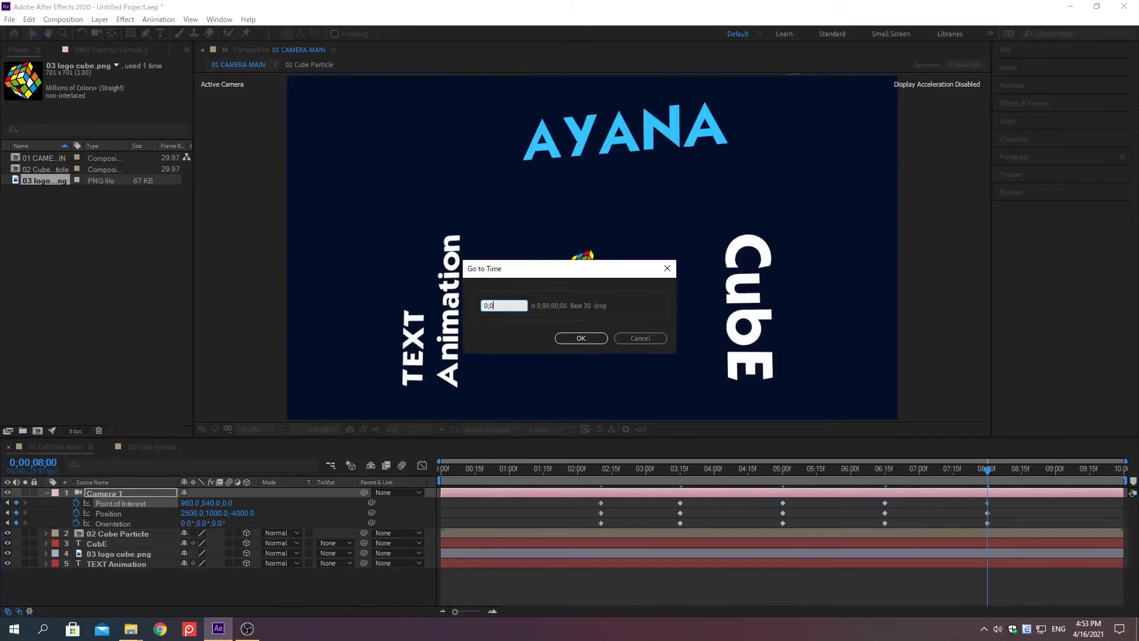
type("15")
key("Return")
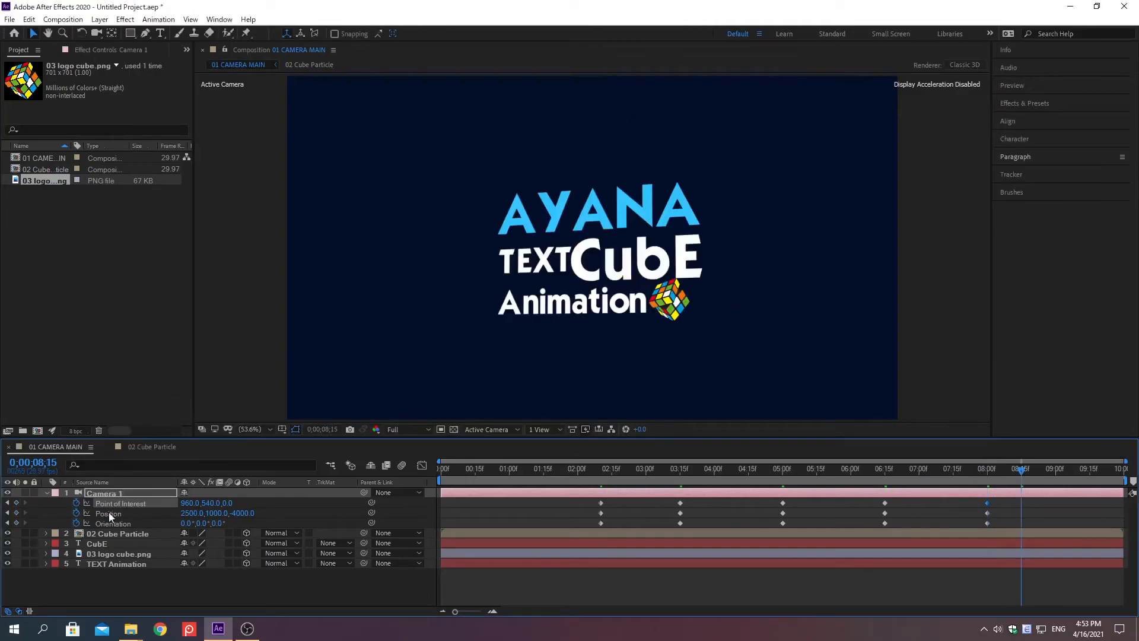
right_click(109, 512)
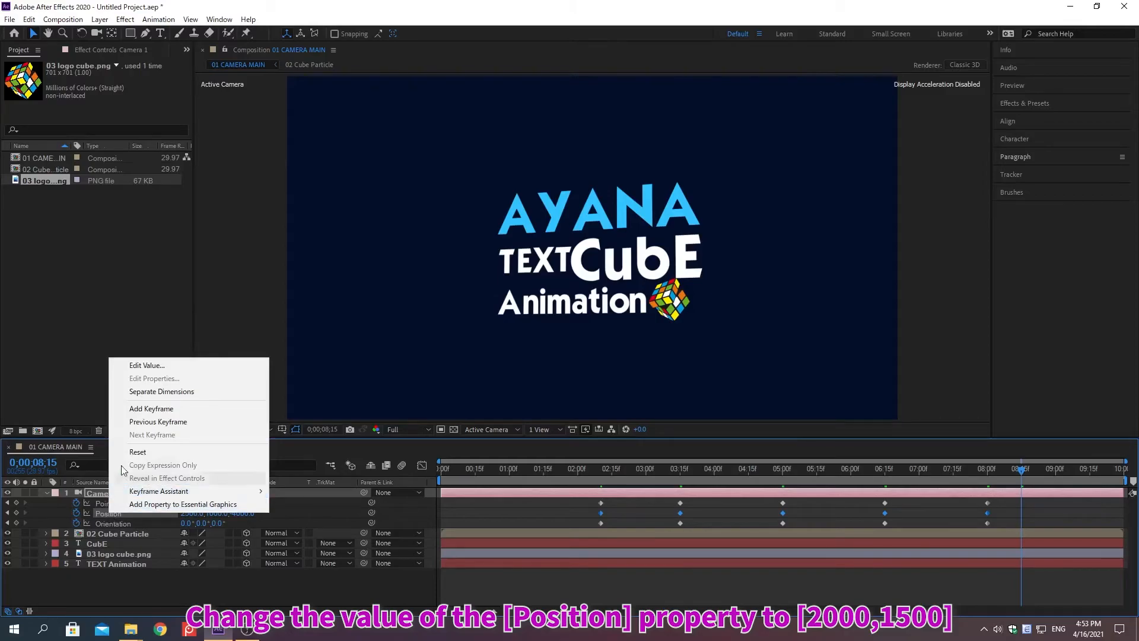
left_click(147, 366)
type("2000")
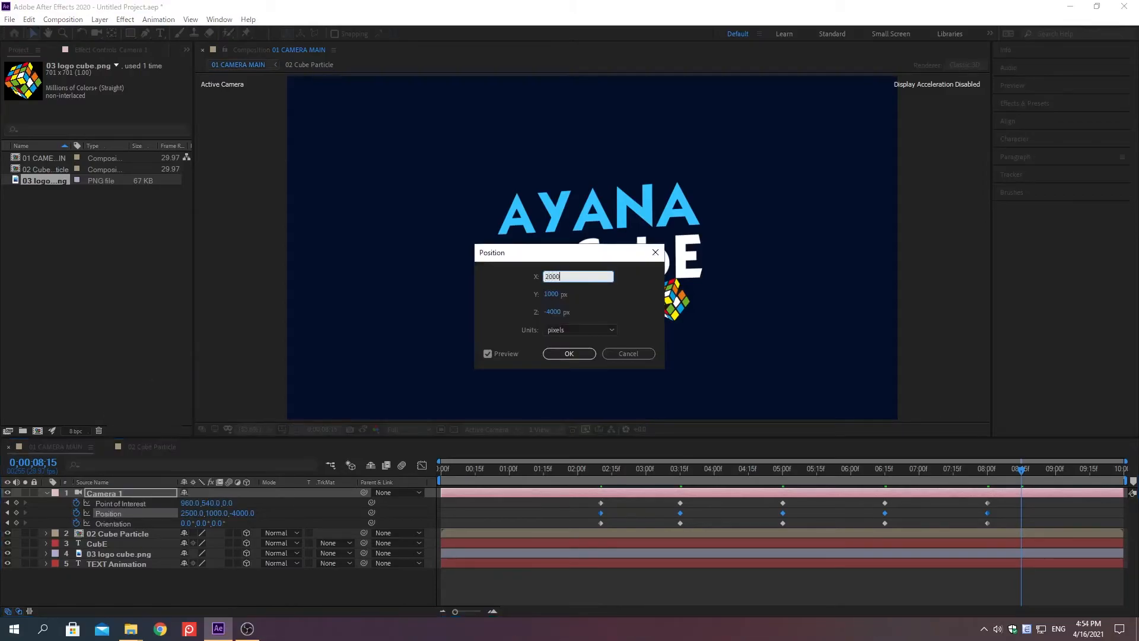
key("Tab")
type("1500")
key("Tab")
type("-250")
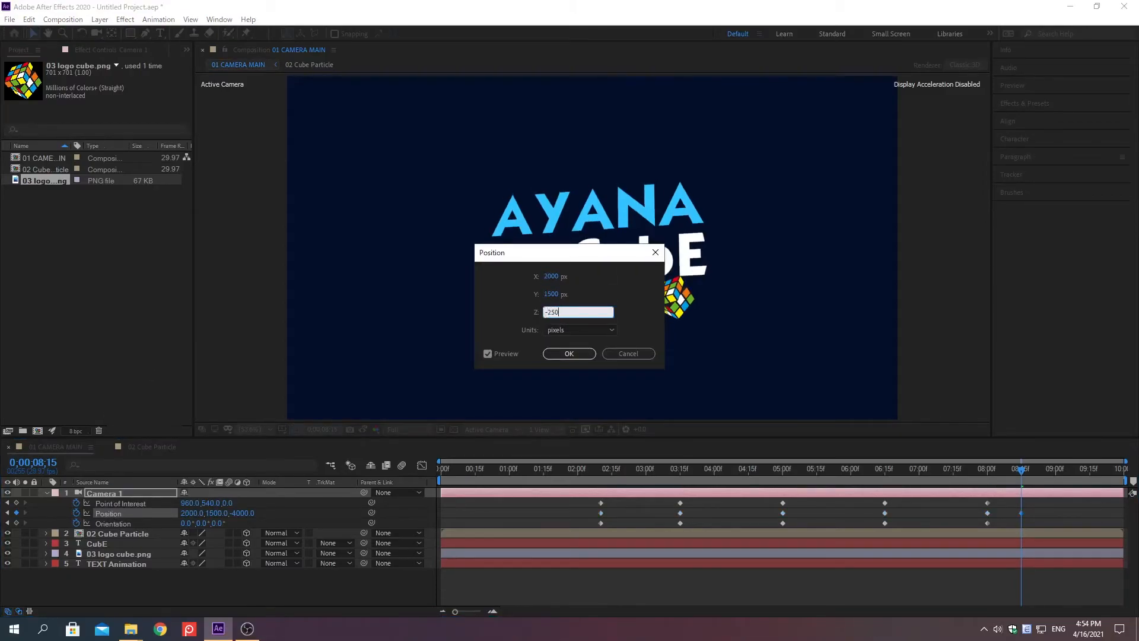
type("0")
key("Return")
- Go to 0;00;09;00 and set Camera 1's Position there to X 1500, Y 1000 and Z -2000 pixels
key("alt+shift+j")
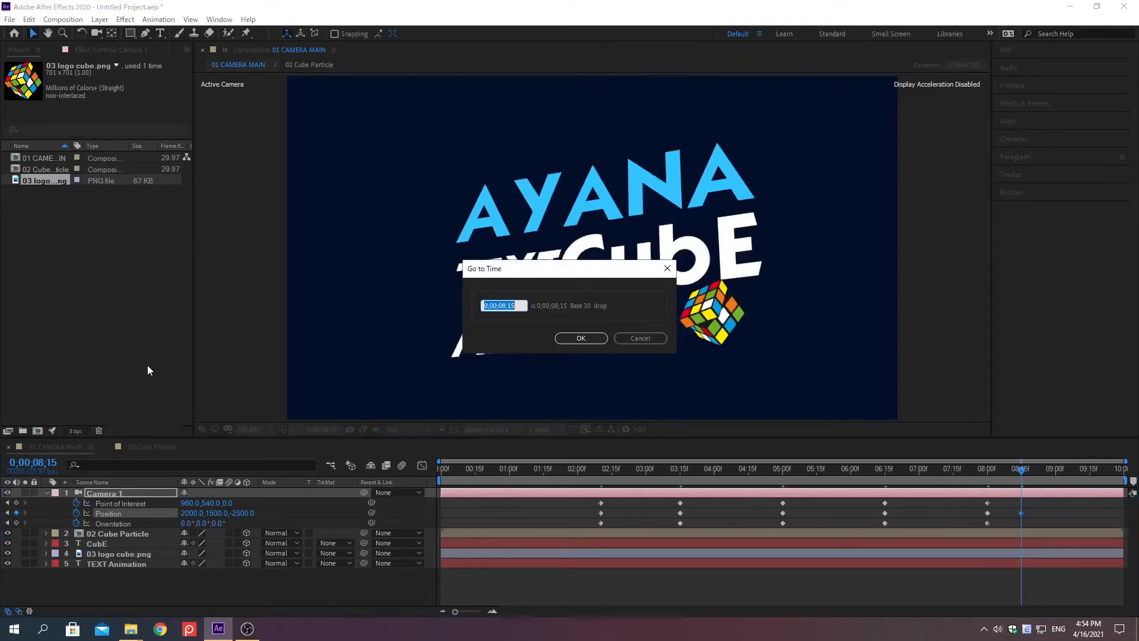
type("0;00;09;")
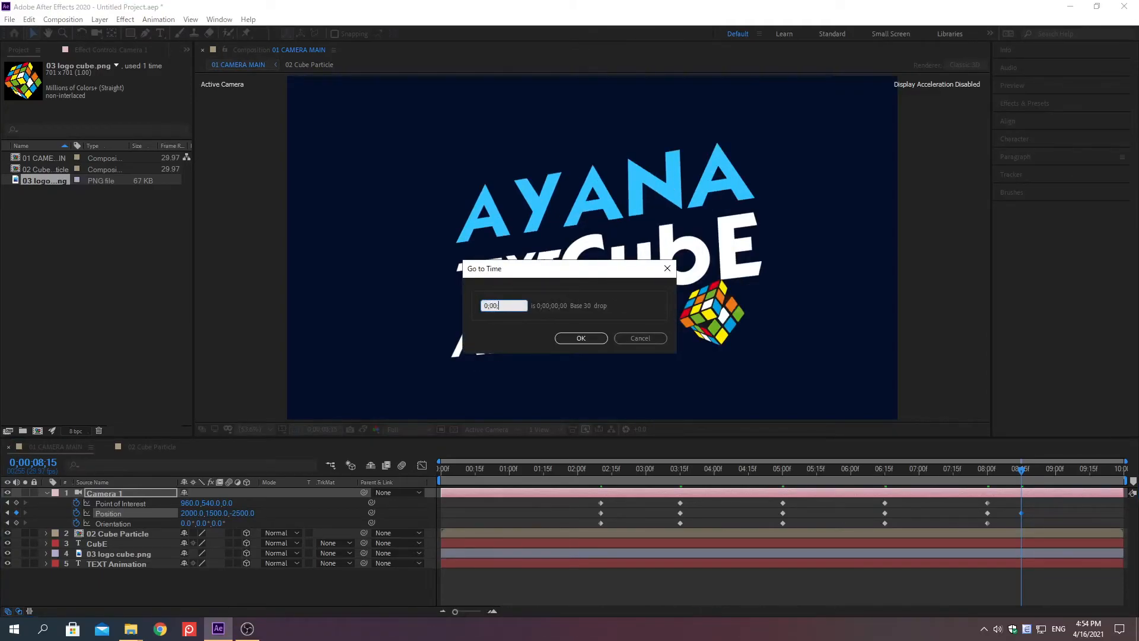
key("Return")
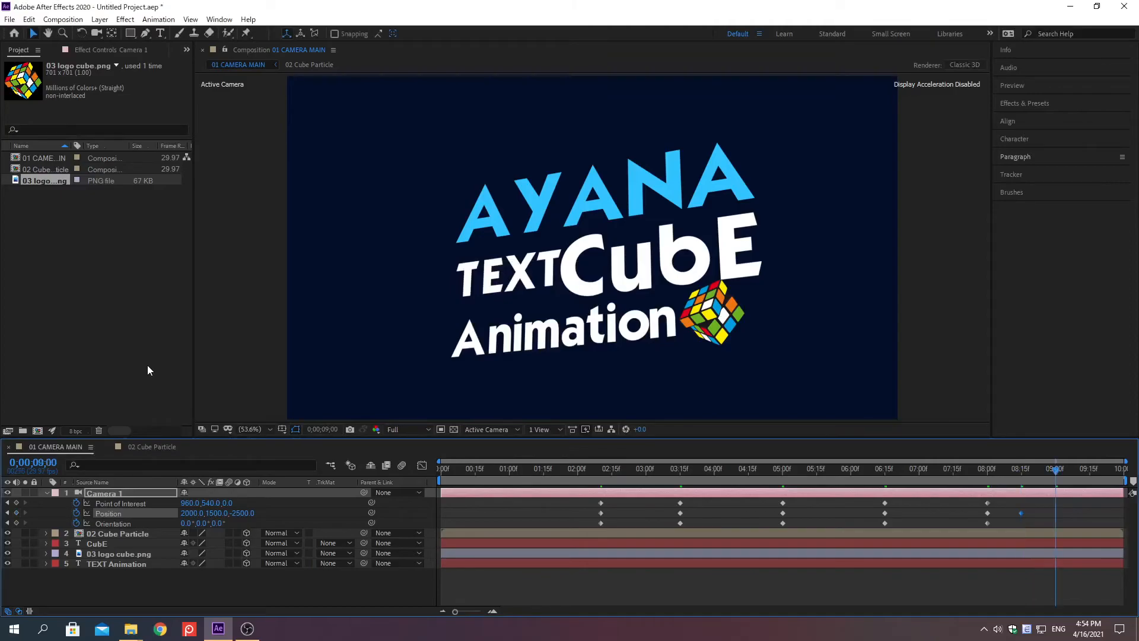
right_click(109, 513)
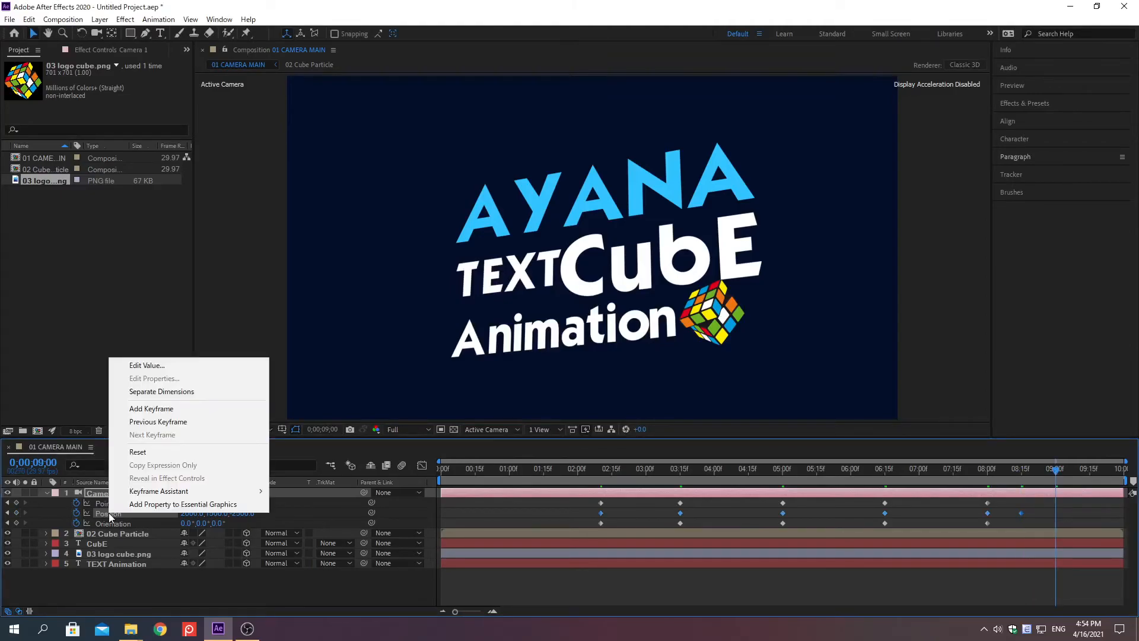
left_click(147, 365)
type("1500")
key("Tab")
type("1000")
key("Tab")
type("-2000")
key("Return")
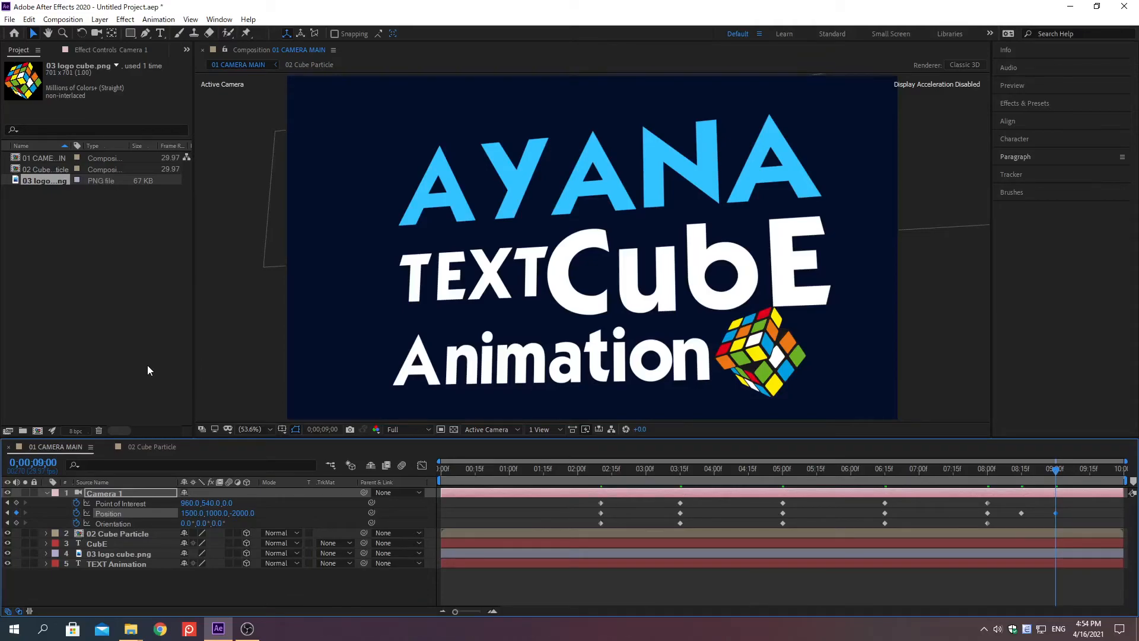
- Find the Radial Shadow effect and apply it to the CubE text layer
key("KP_3")
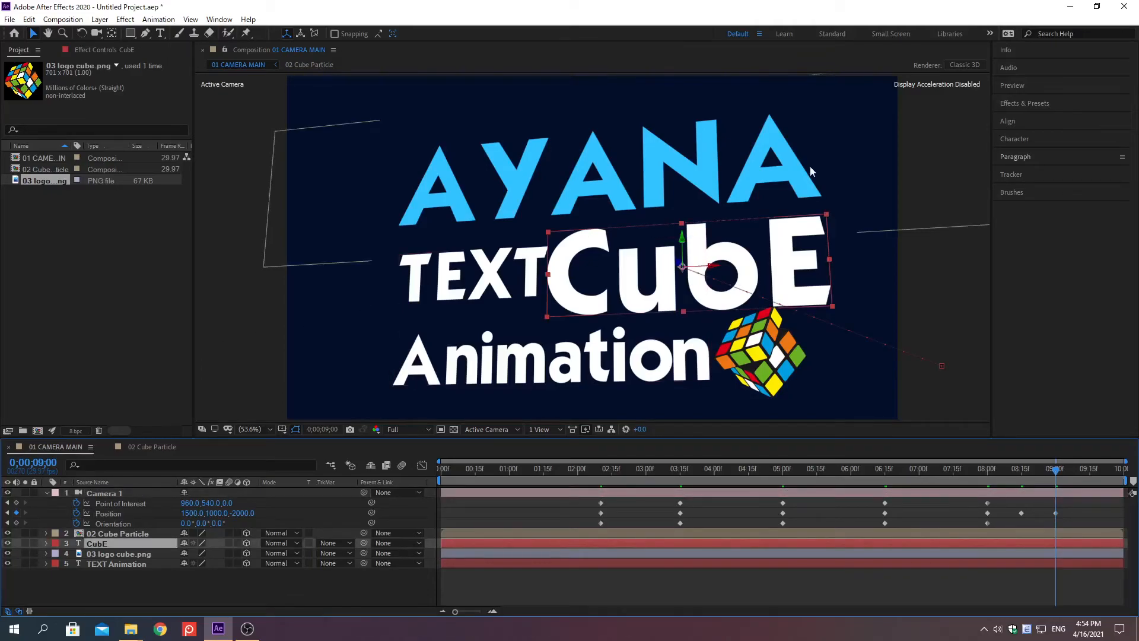
left_click(1024, 102)
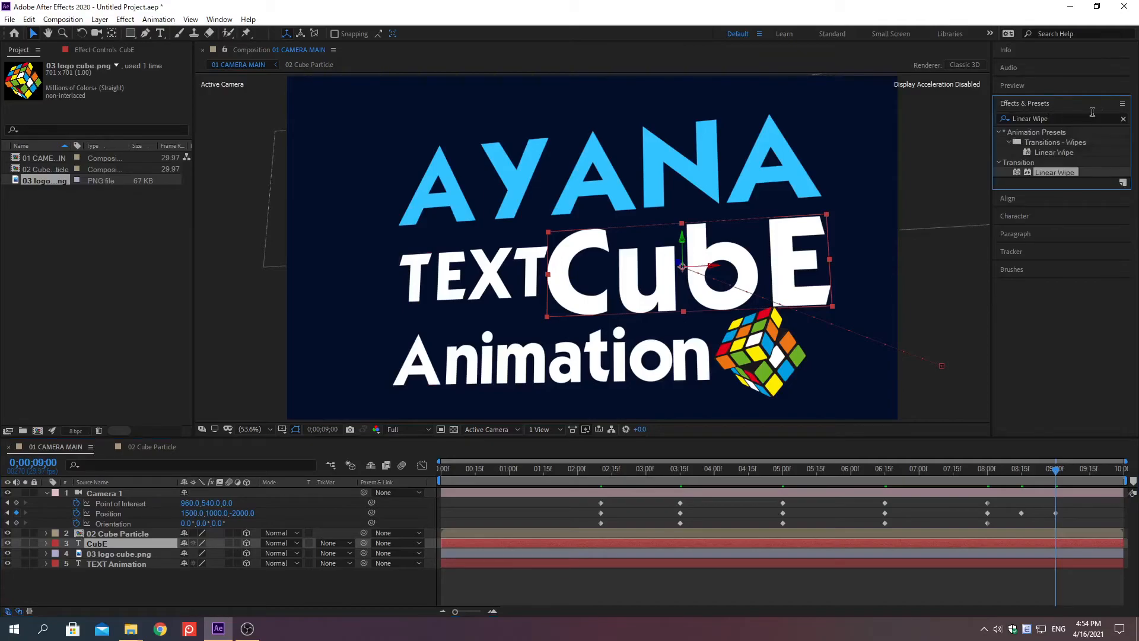
left_click(1123, 119)
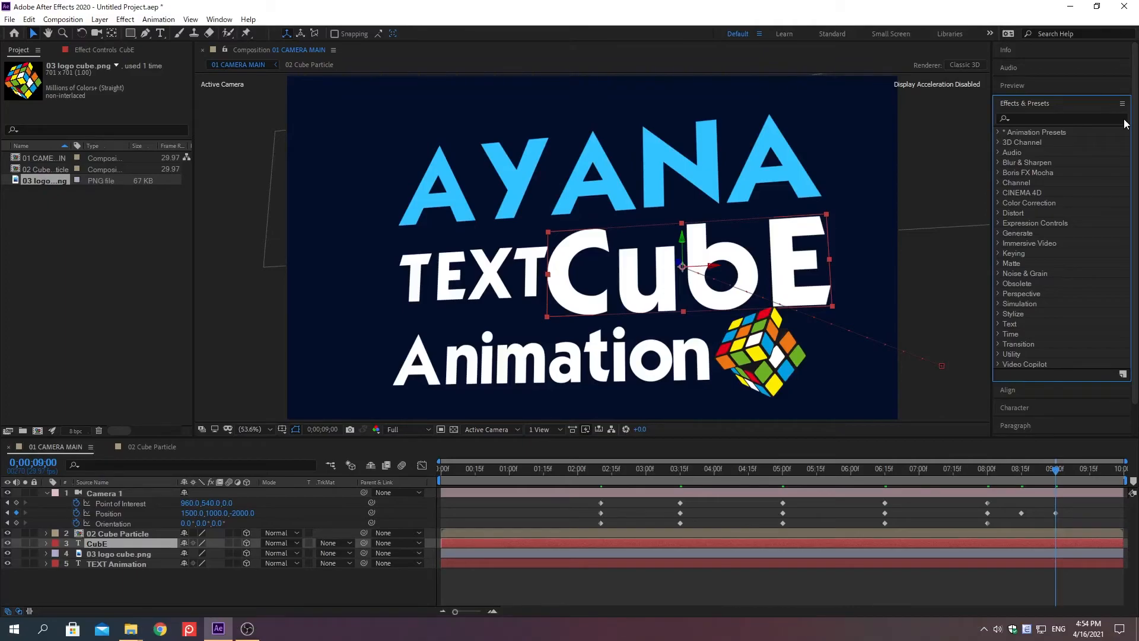
left_click(1025, 118)
type("Radial Shadow")
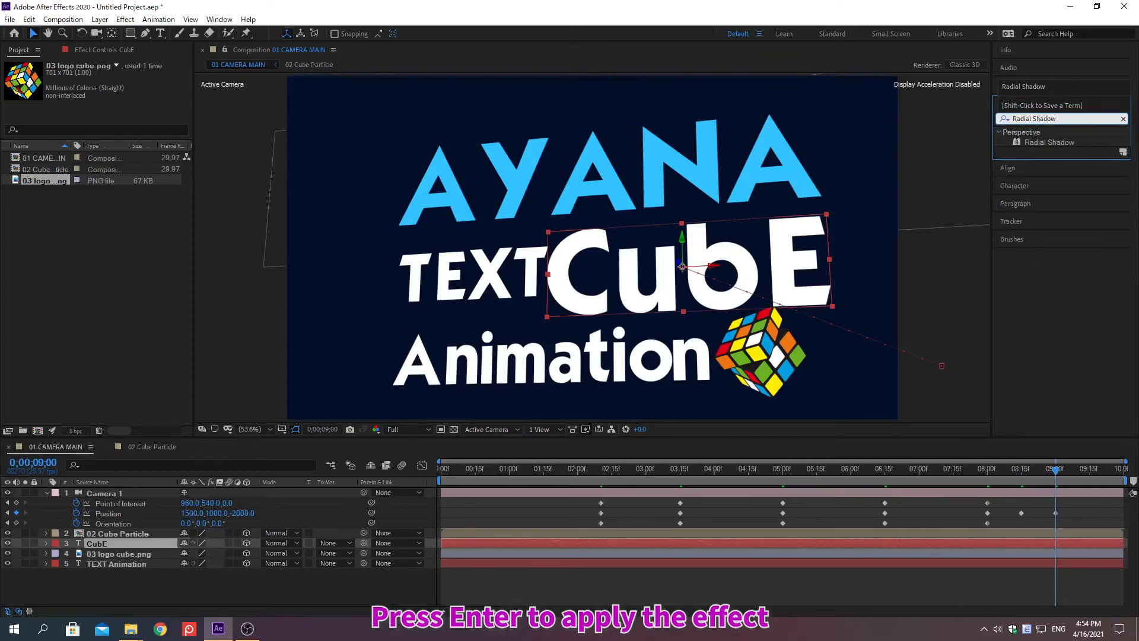
key("Return")
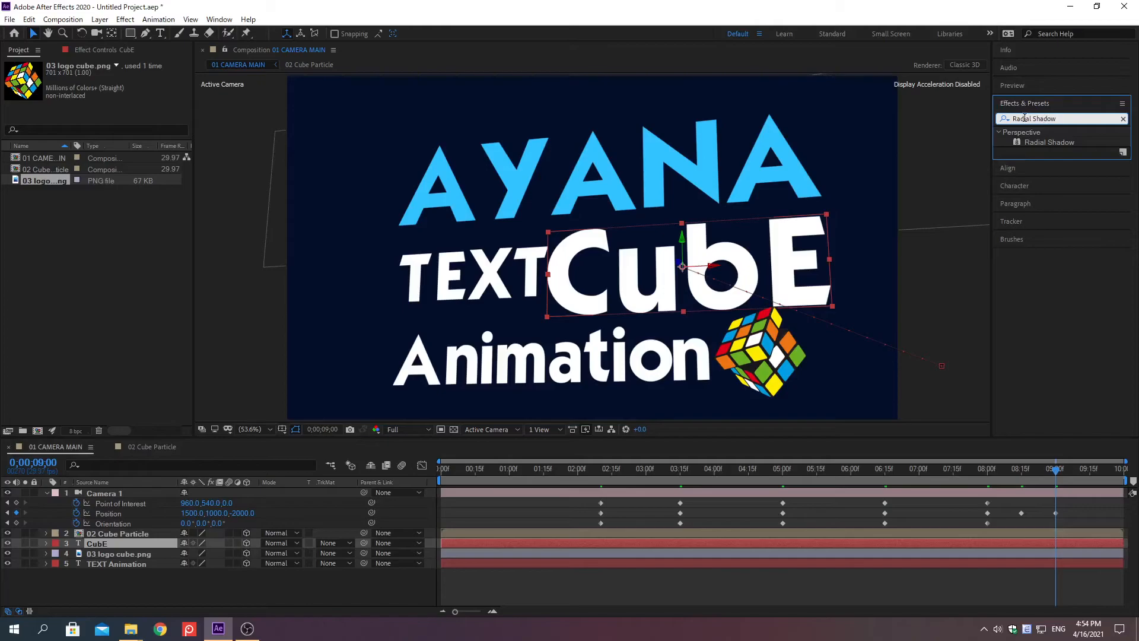
key("Return")
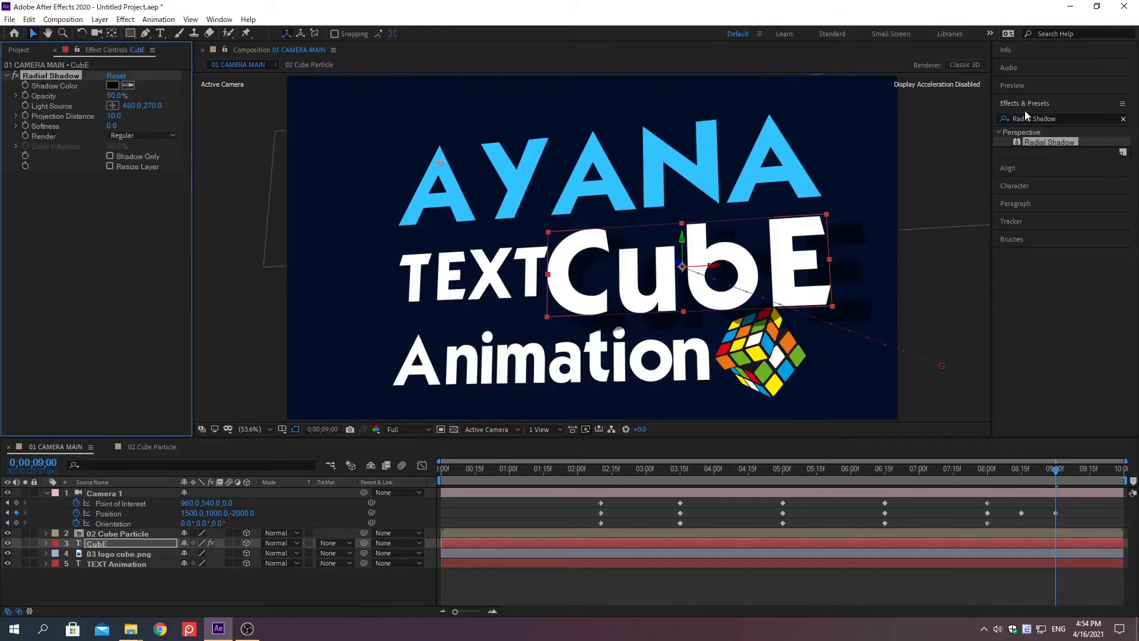
left_click(1024, 103)
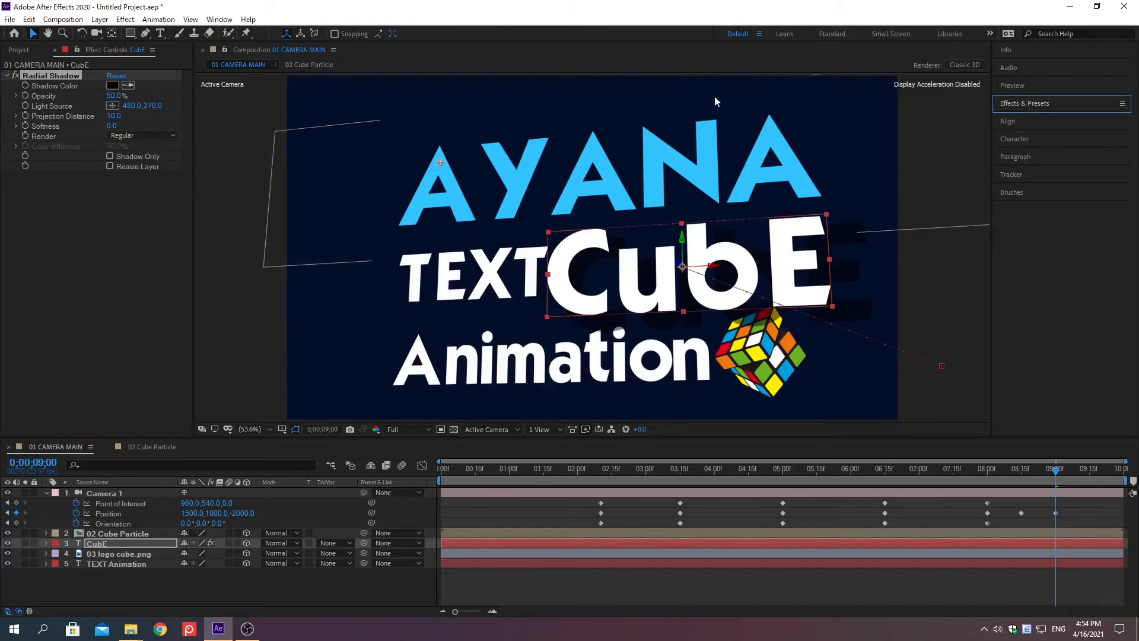
- Set the Shadow Color of CubE's Radial Shadow to dark green 294E03
right_click(55, 86)
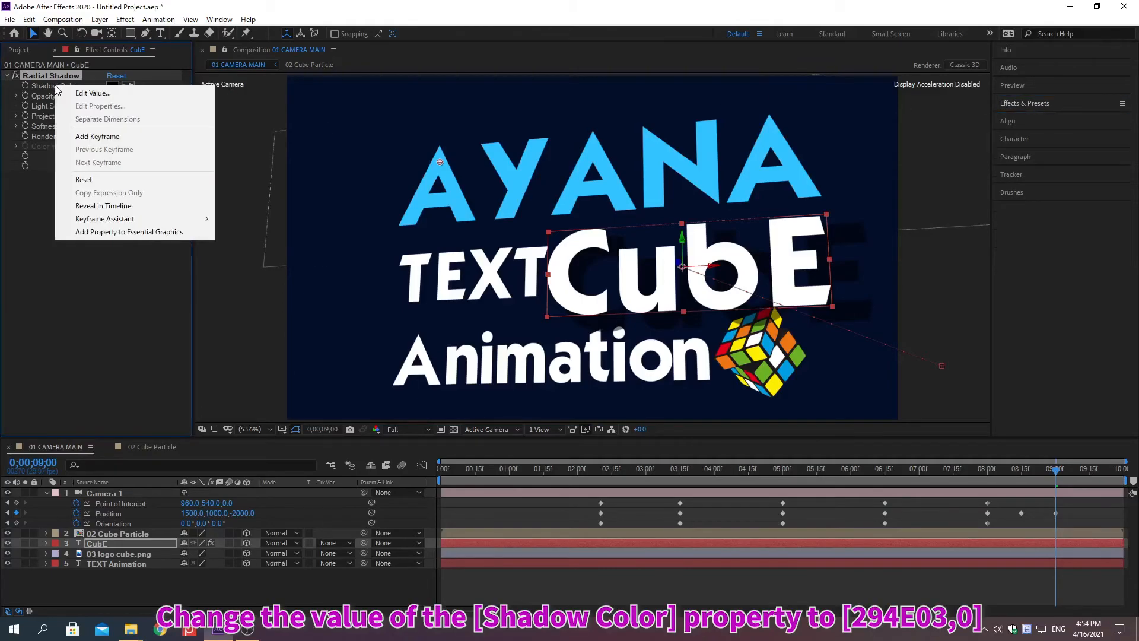
left_click(93, 93)
type("294F00")
key("Return")
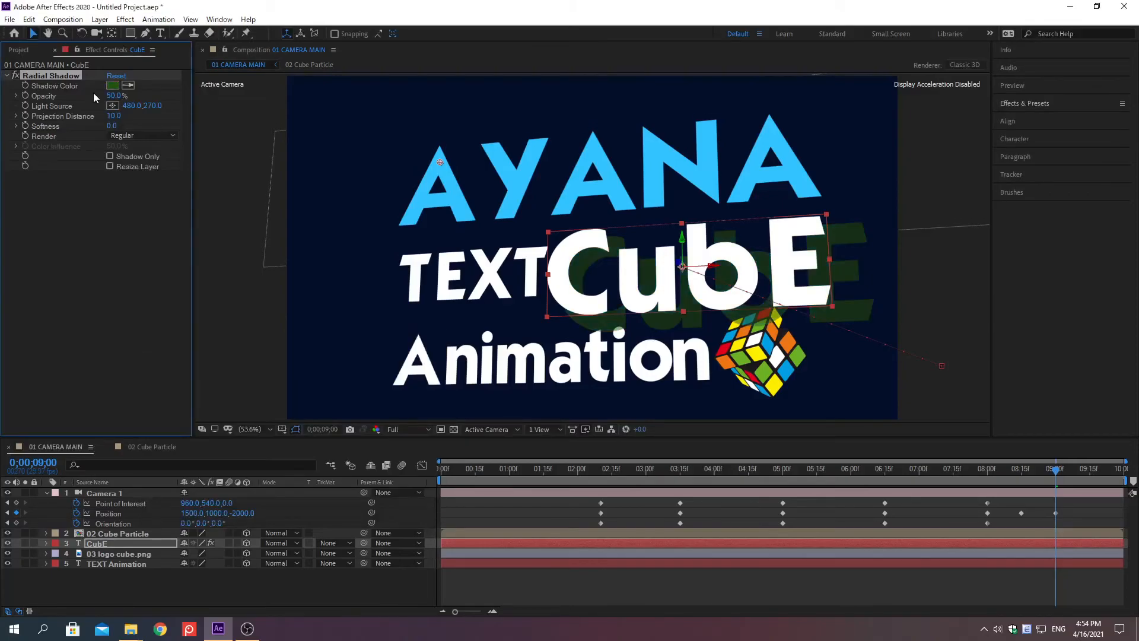
- Set the Projection Distance of CubE's Radial Shadow to 0 and keyframe it at 0;00;09;00
right_click(66, 117)
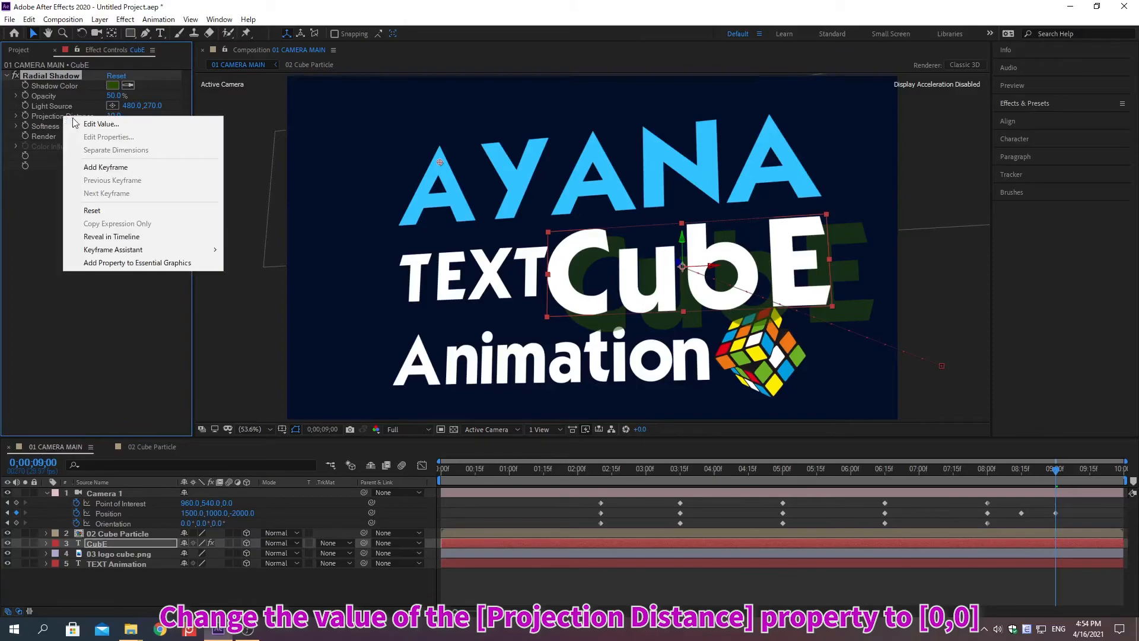
left_click(101, 124)
type("0")
key("Return")
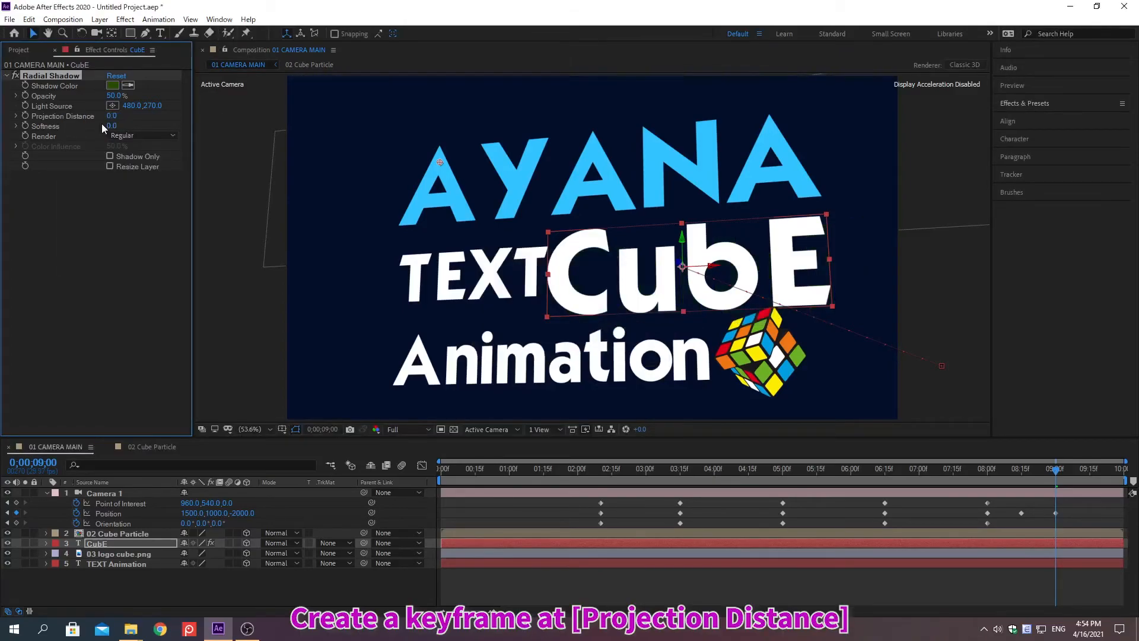
- Set the Projection Distance of CubE's Radial Shadow to 5 at 0;00;09;00
key("alt+shift+j")
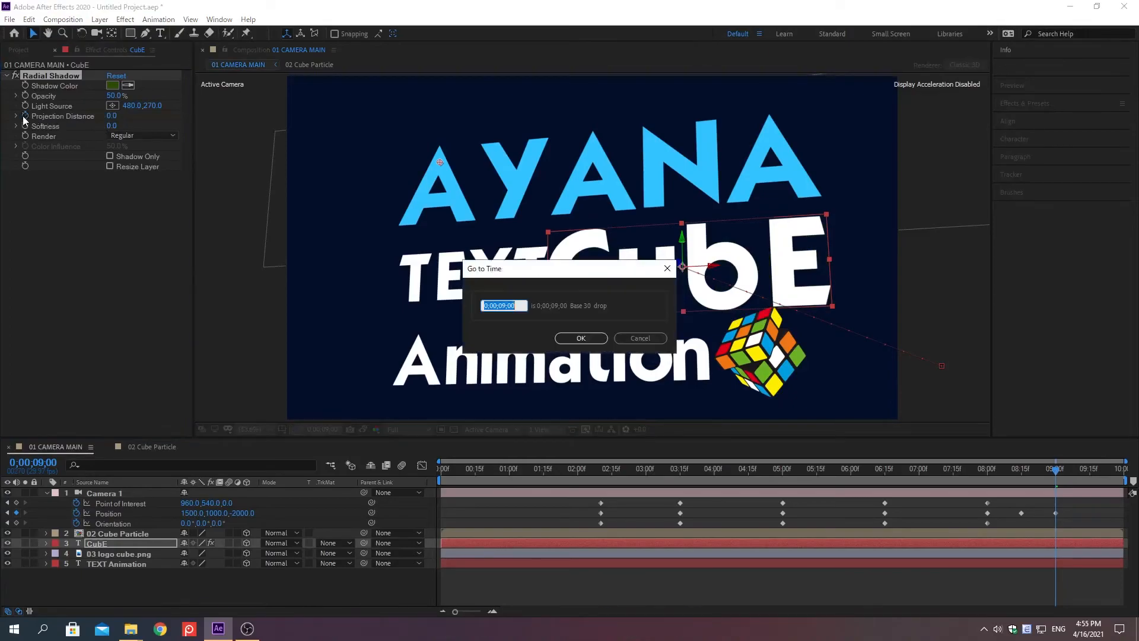
type("0;00;09;00")
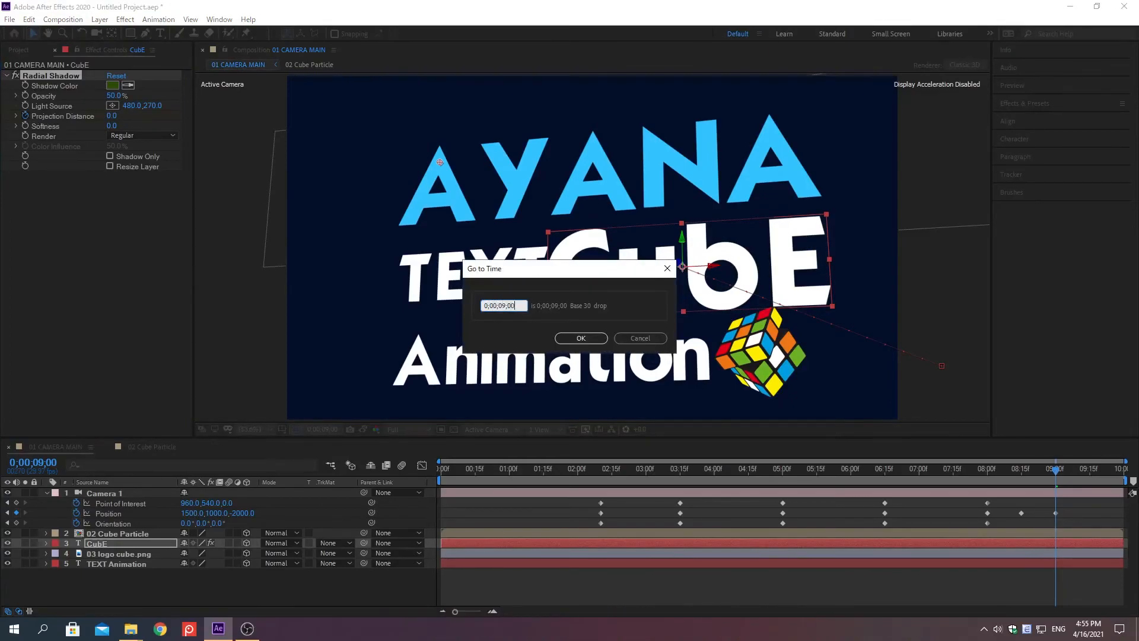
key("Return")
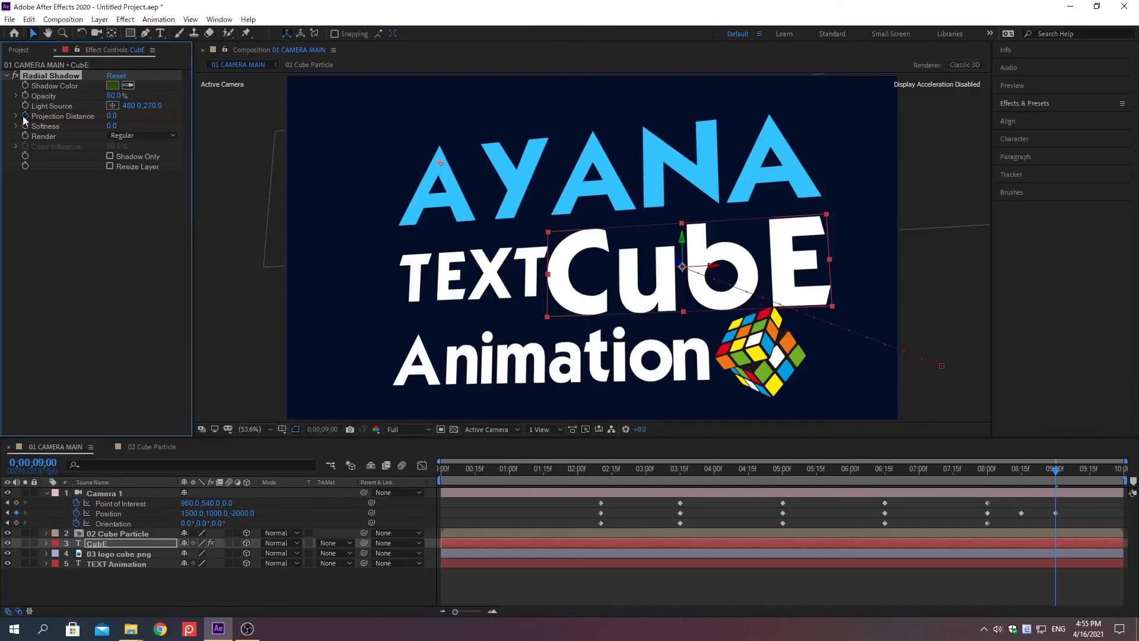
right_click(64, 118)
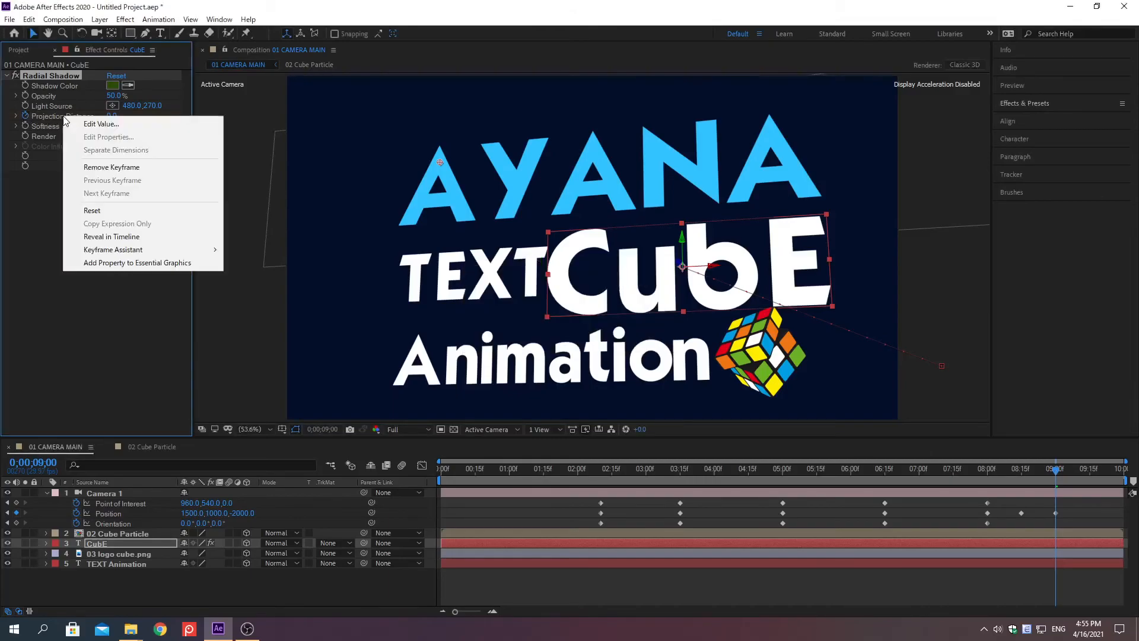
left_click(102, 124)
type("5")
key("Return")
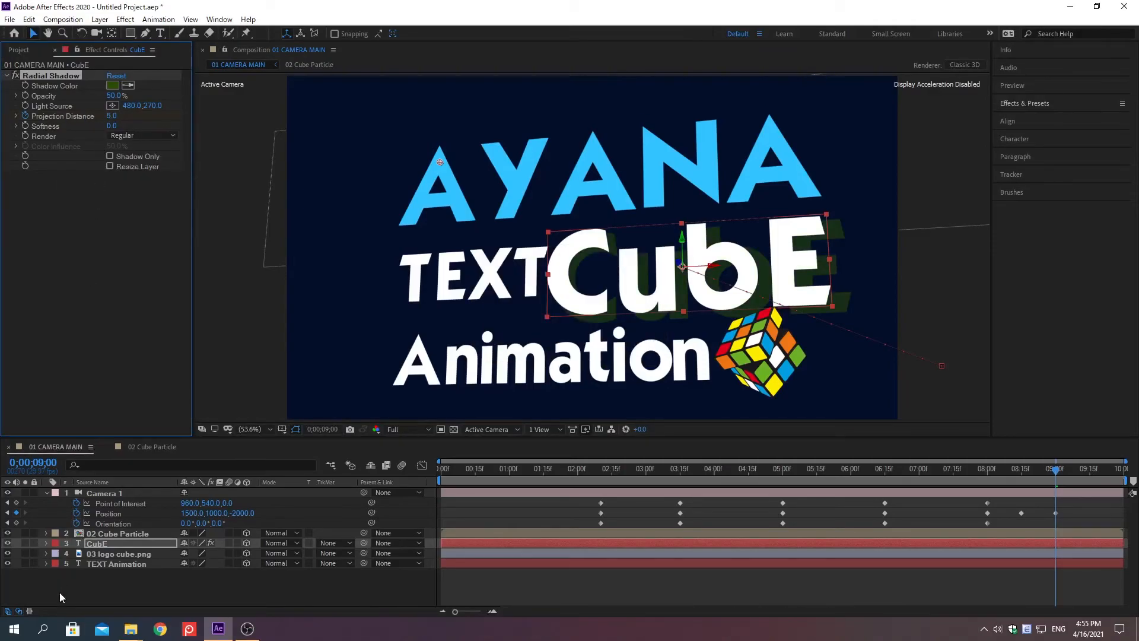
- Move to 0;00;08;15 and apply the Fill effect to the TEXT Animation layer
key("alt+shift+j")
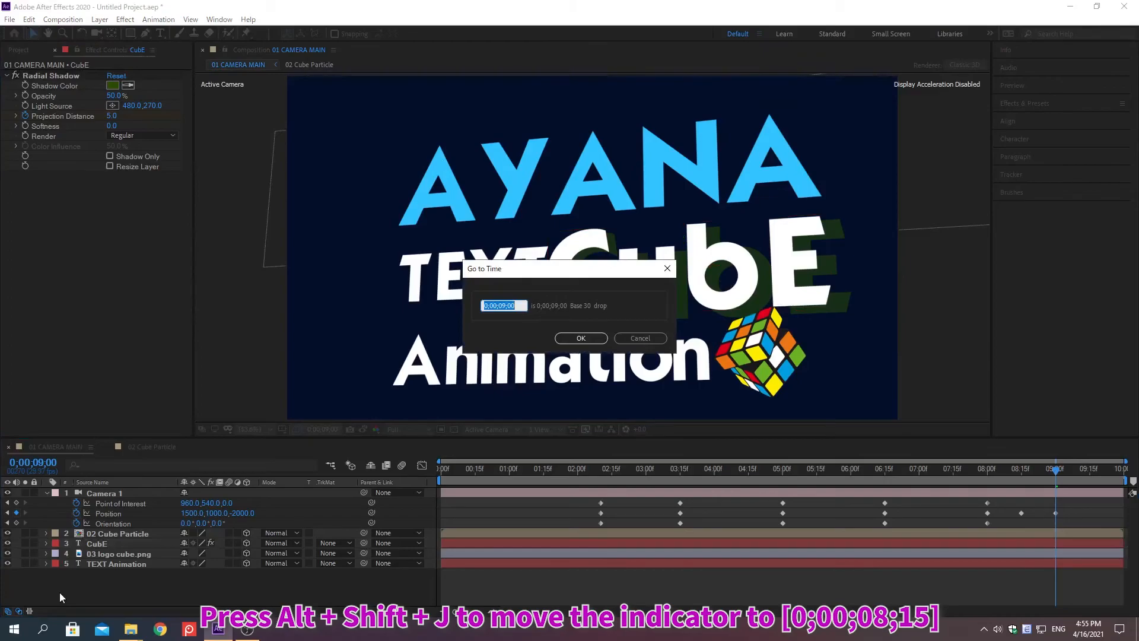
type("0;00;08;15")
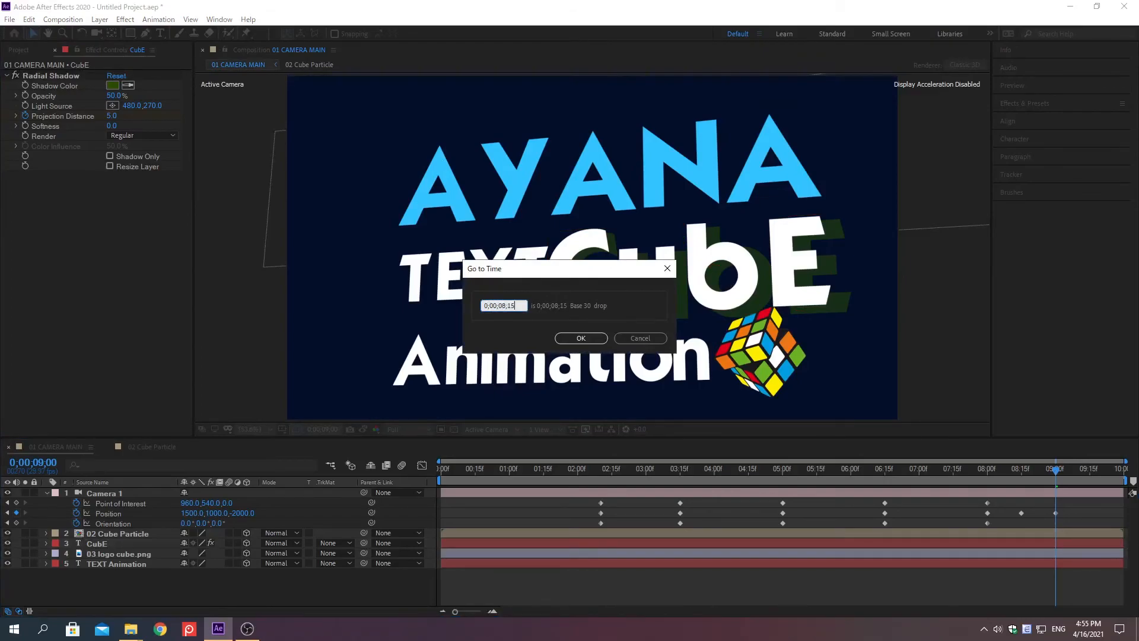
key("Return")
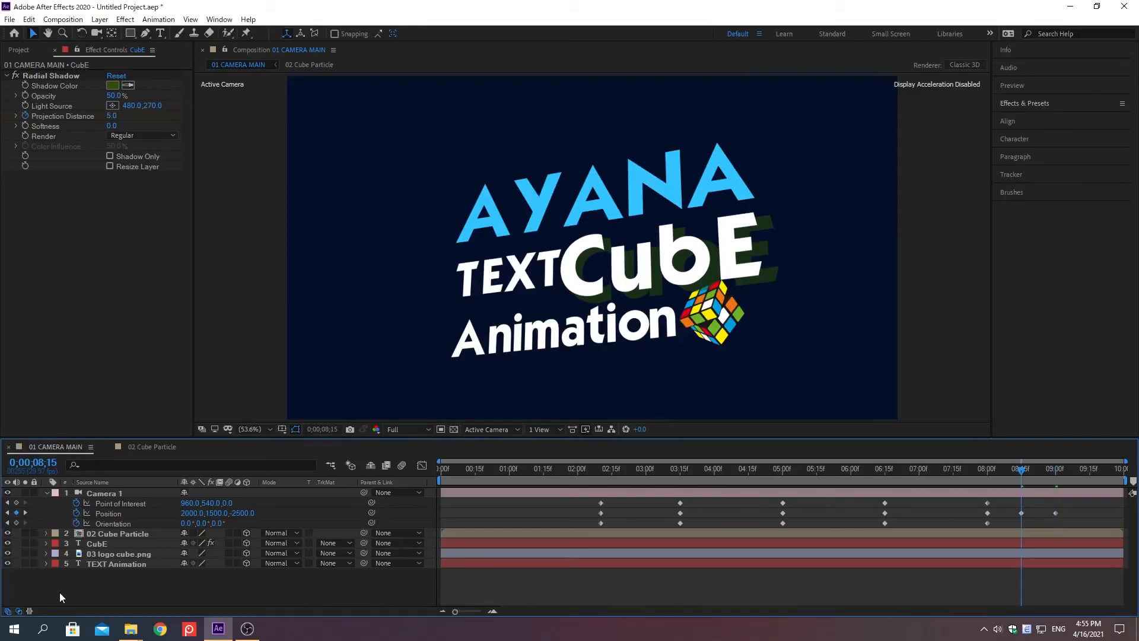
key("KP_5")
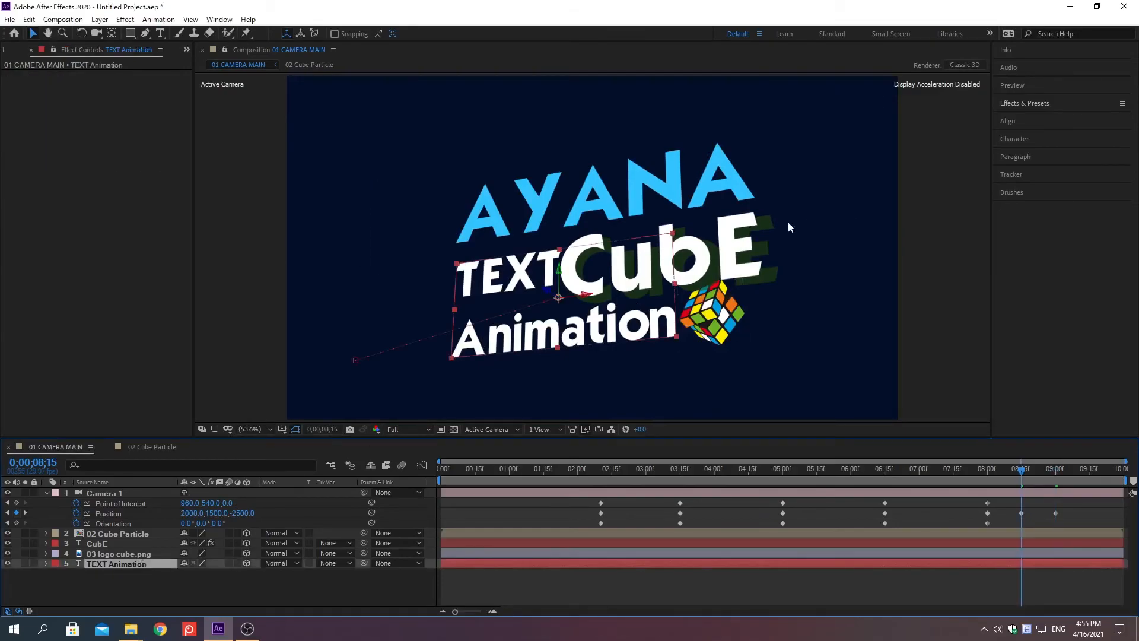
left_click(1024, 103)
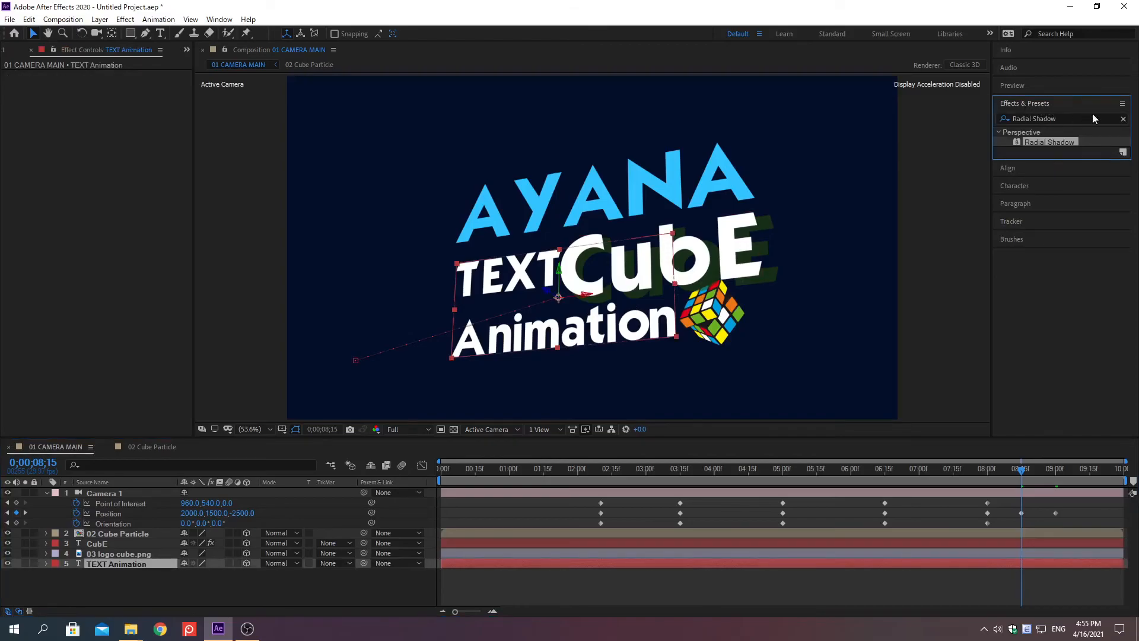
left_click(1123, 118)
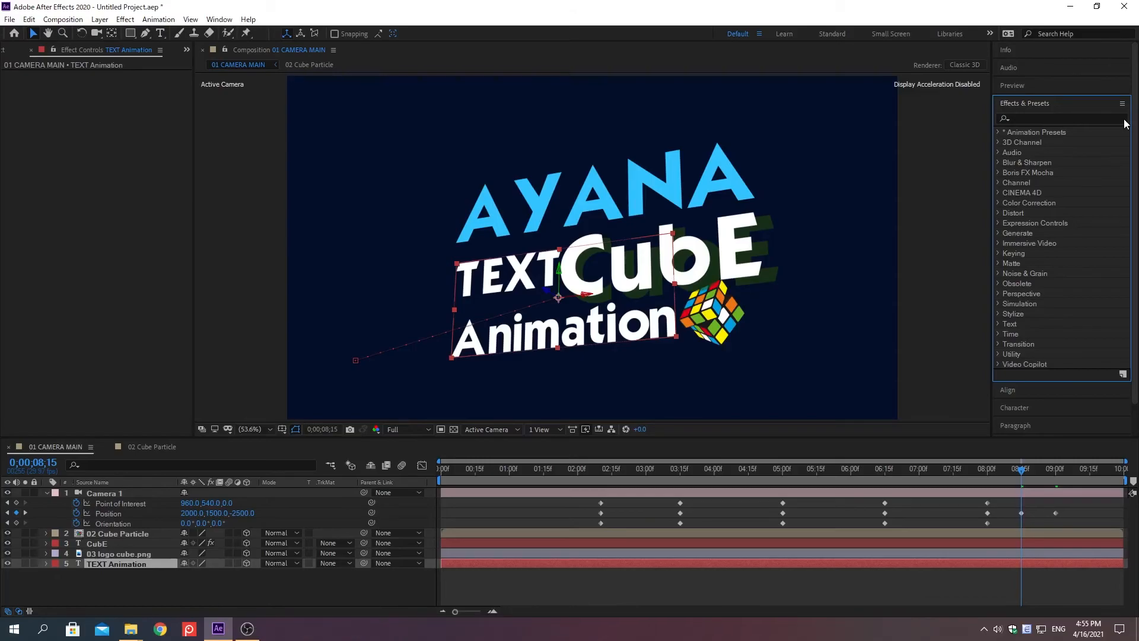
left_click(1024, 118)
type("Fill")
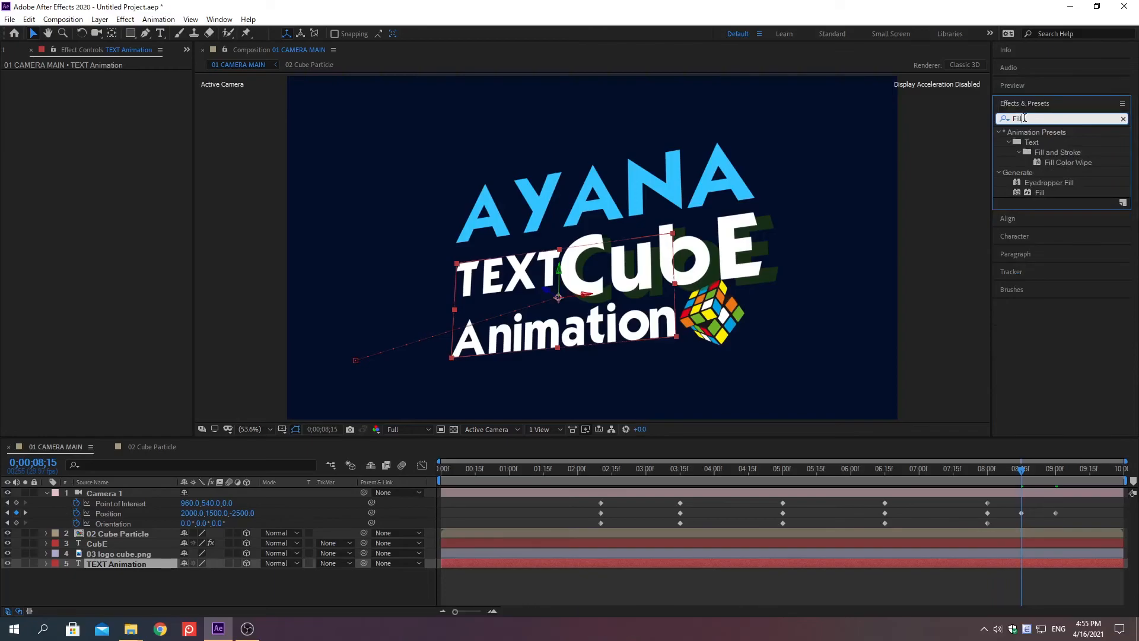
double_click(1037, 191)
left_click(1023, 101)
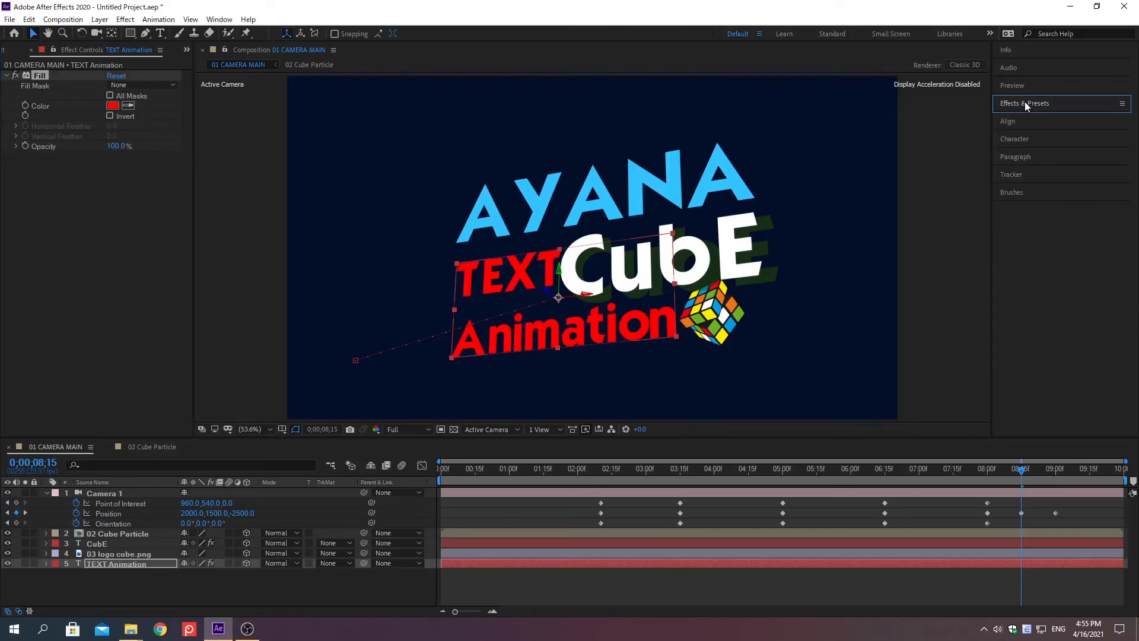
- Set the Fill Color of TEXT Animation to white FFFFFF and keyframe it at 0;00;08;15
right_click(41, 106)
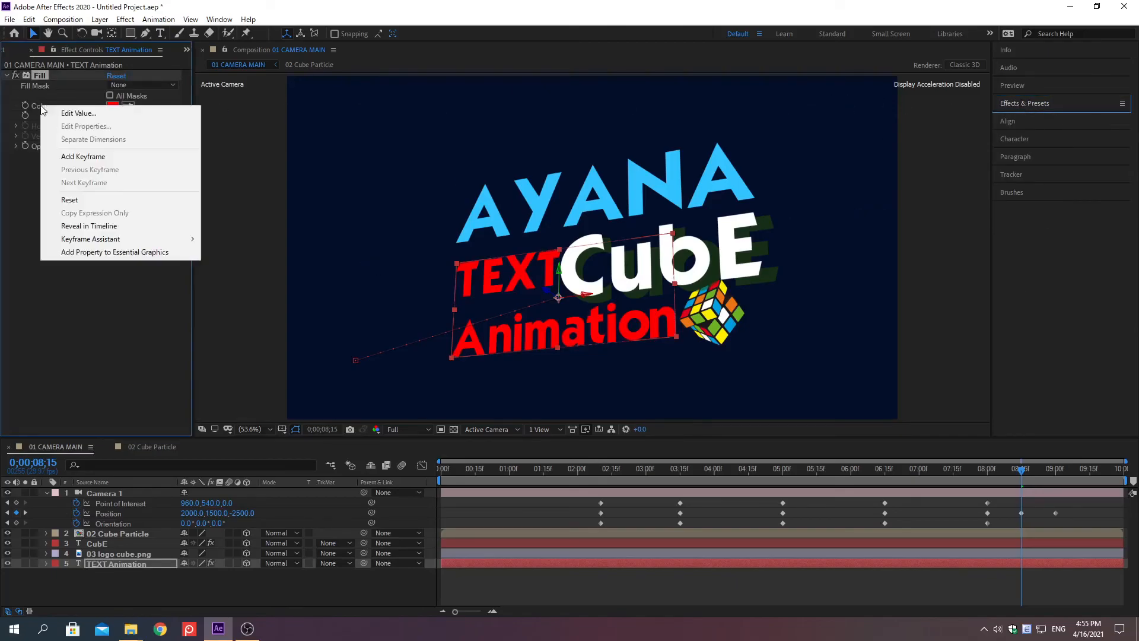
left_click(80, 112)
type("FFFFFF")
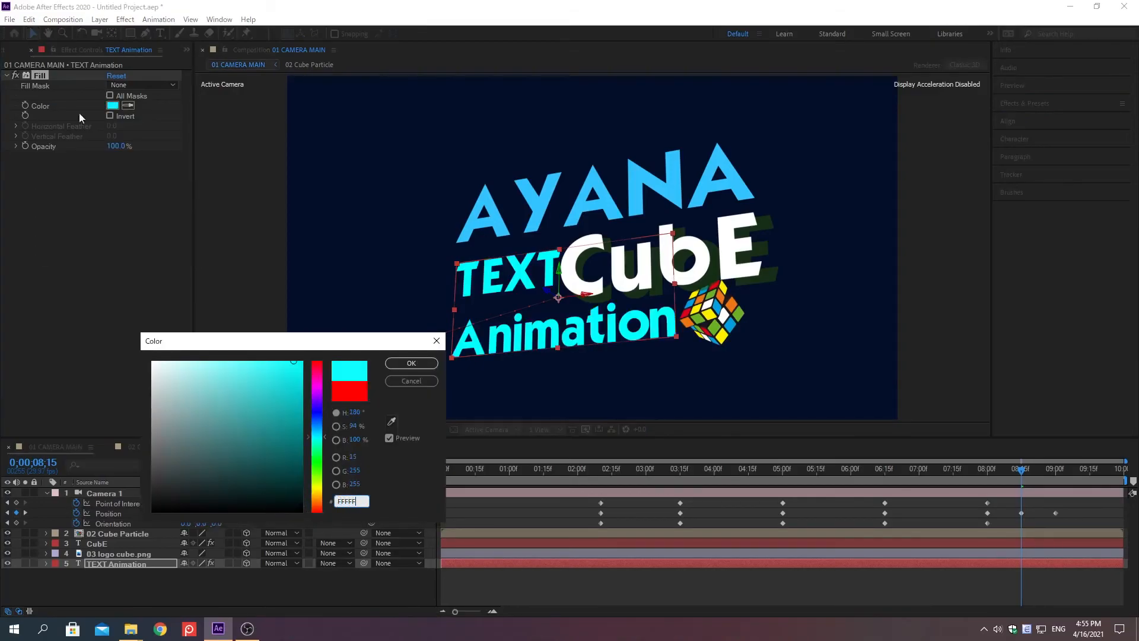
key("Return")
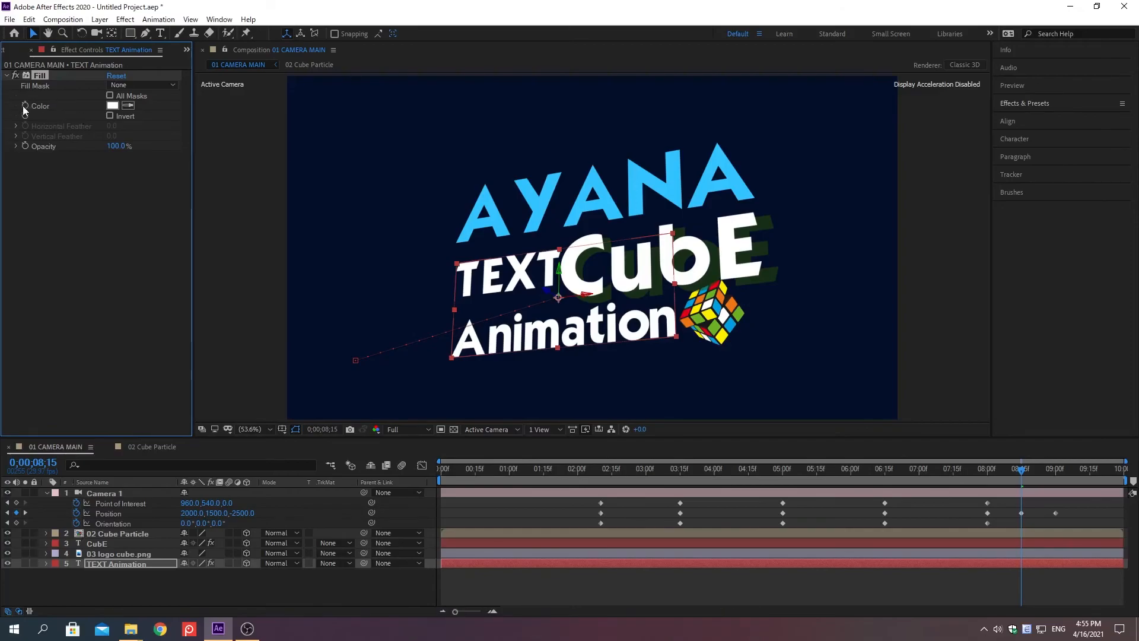
- Set the Fill Color of TEXT Animation to orange EC7413 at 0;00;09;00
key("alt+shift+j")
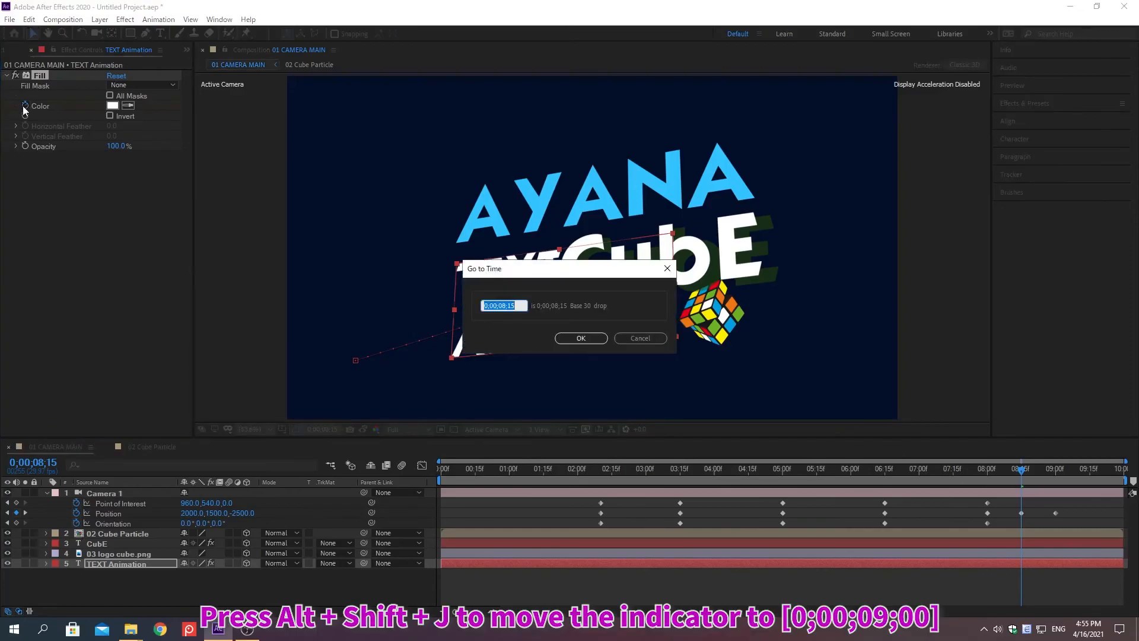
type("0;00;09;00")
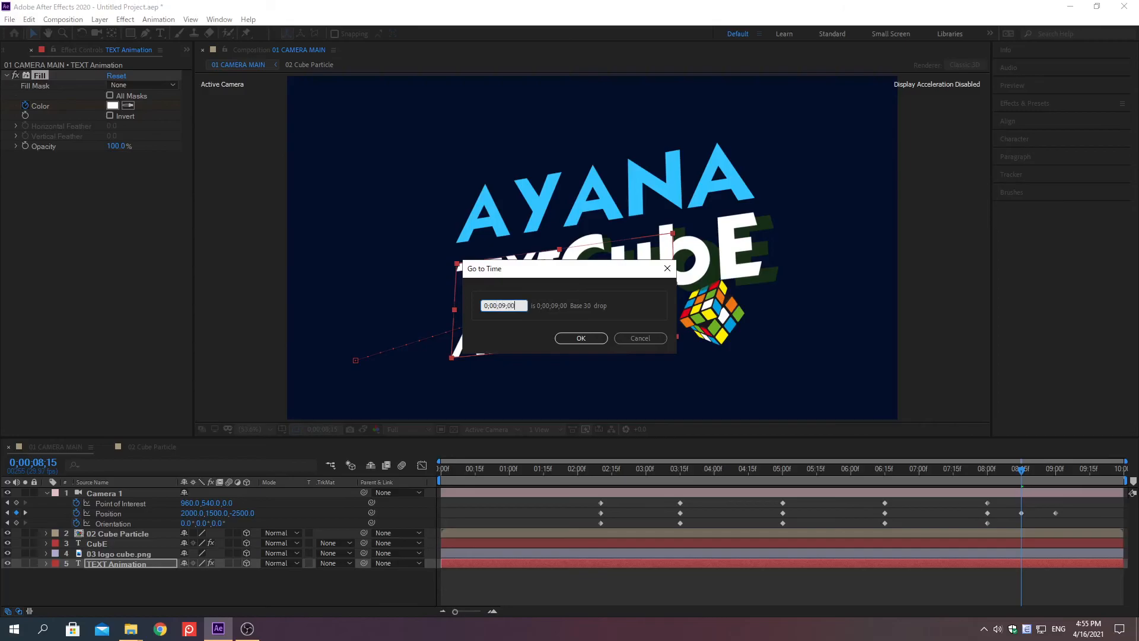
key("Return")
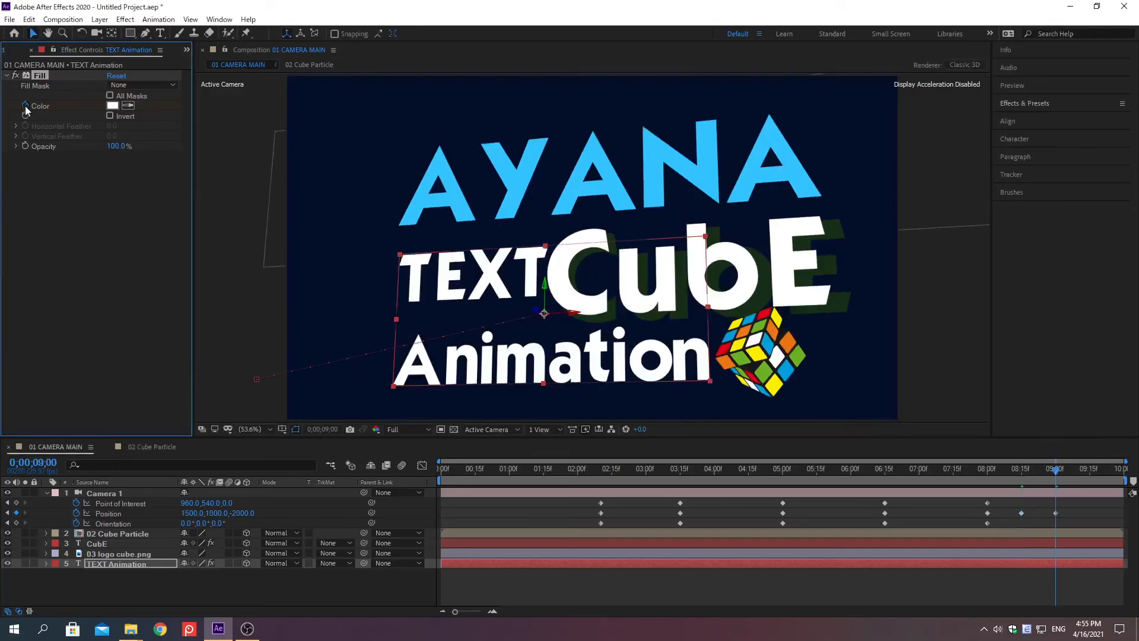
right_click(40, 107)
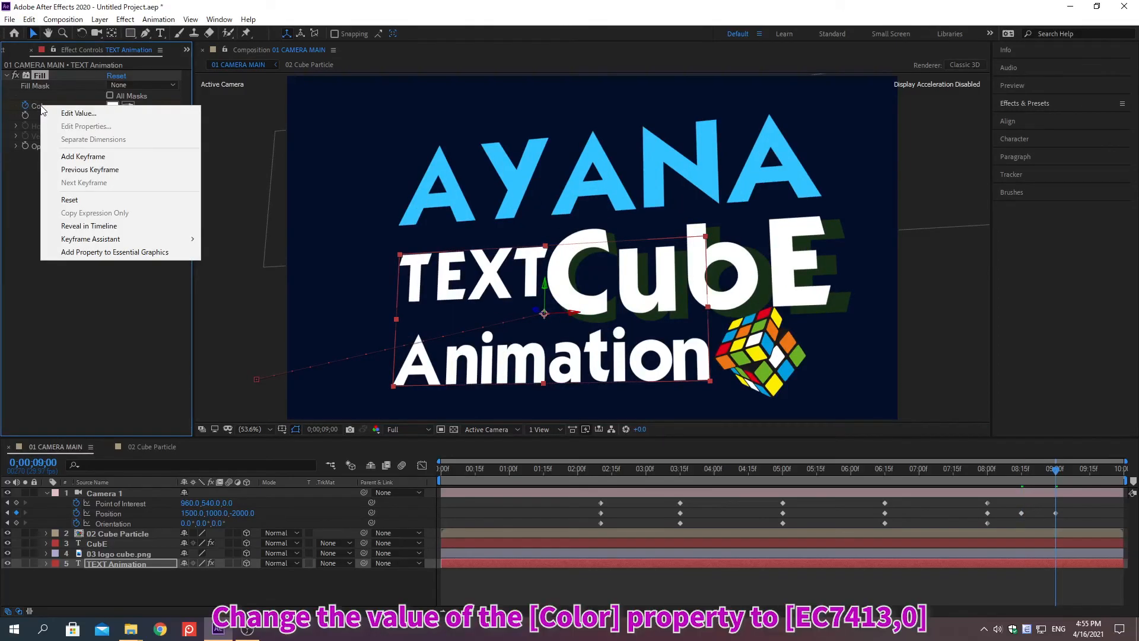
left_click(80, 113)
type("EC7413")
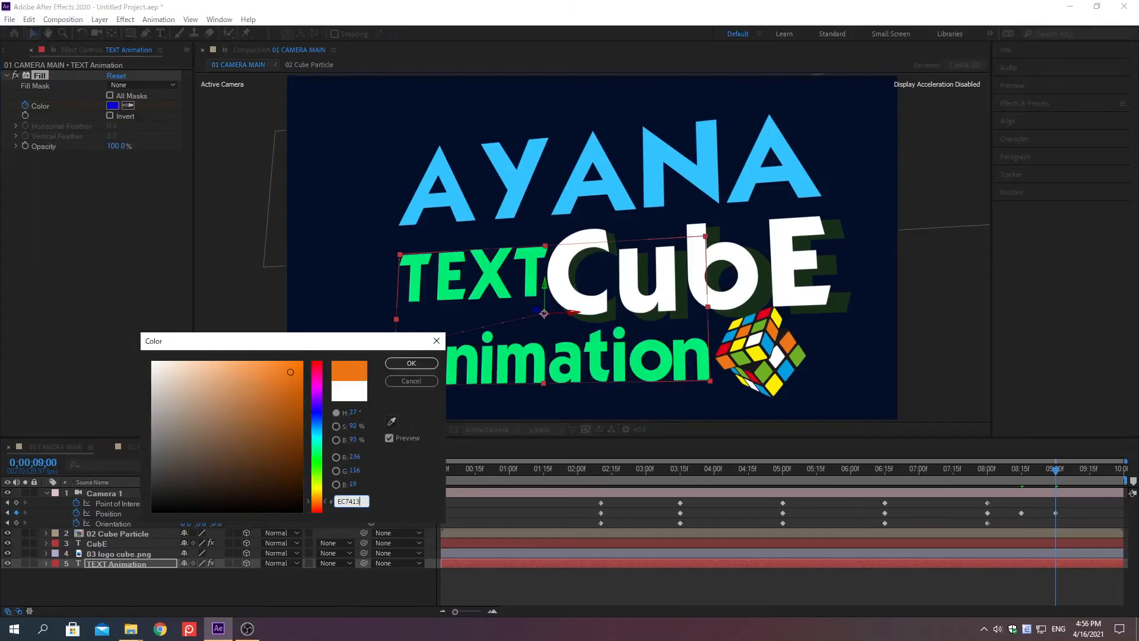
key("Return")
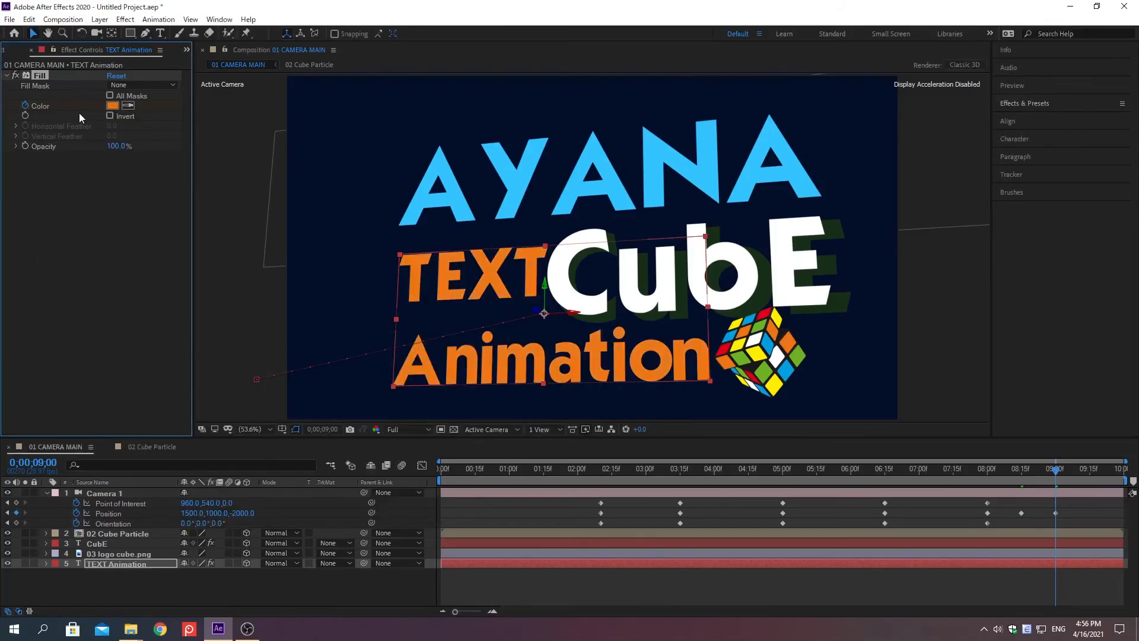
- Apply Easy Ease to all Point of Interest, Position and Orientation keyframes of Camera 1
left_click(38, 592)
left_click_drag(545, 502, 1094, 523)
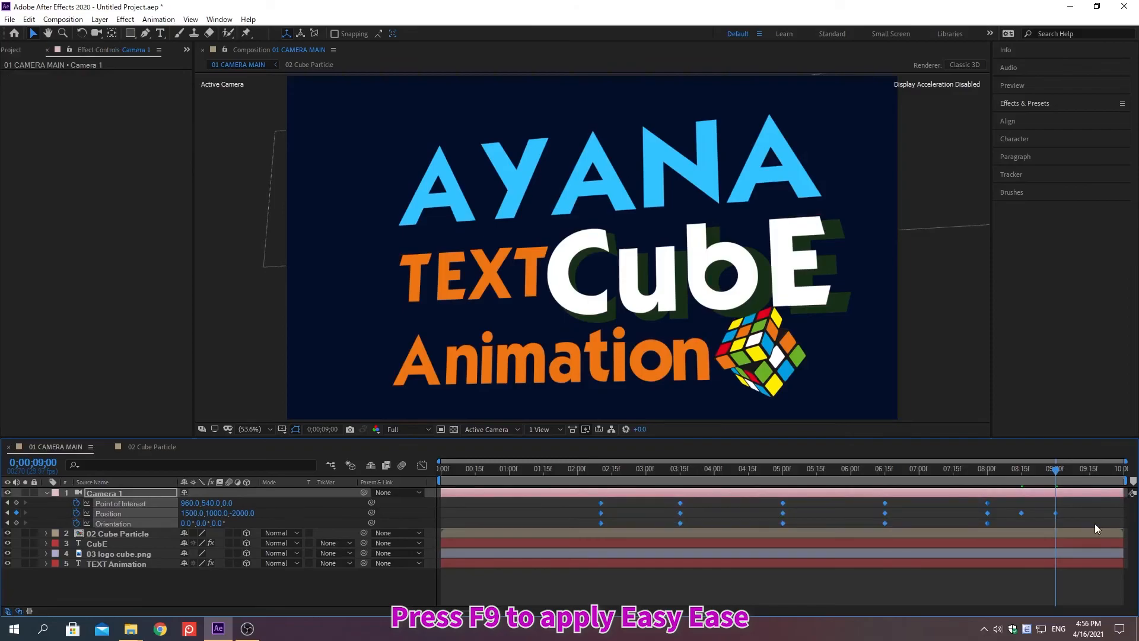
key("F9")
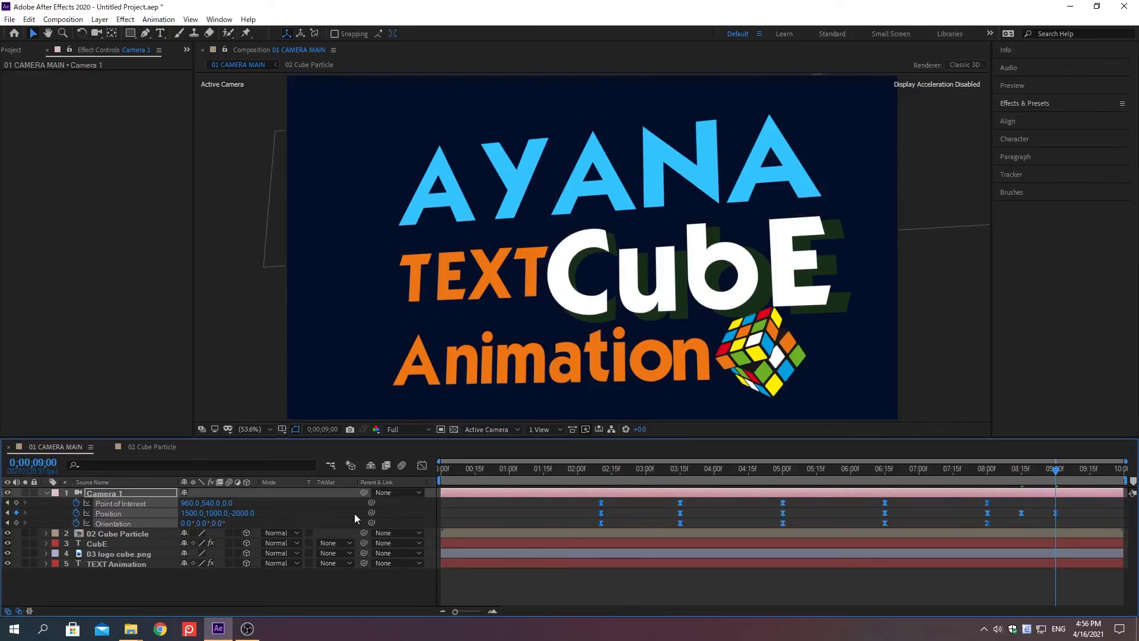
left_click(289, 512)
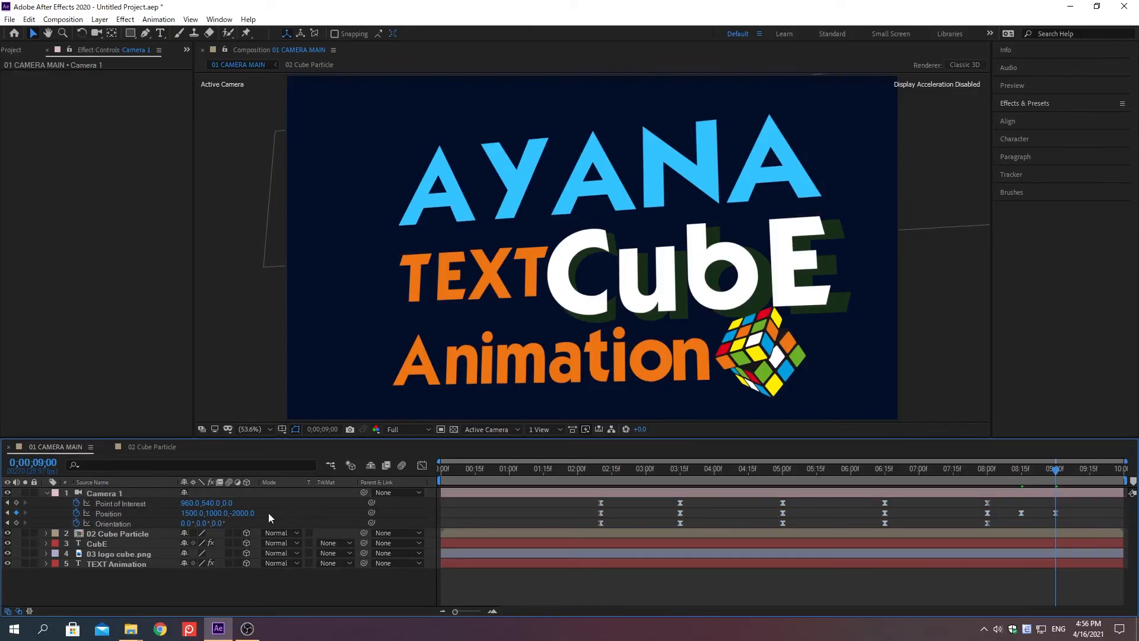
- Reshape the speed graph of Camera 1's Position so the speed peaks just after each keyframe and tapers off gradually
left_click(120, 513)
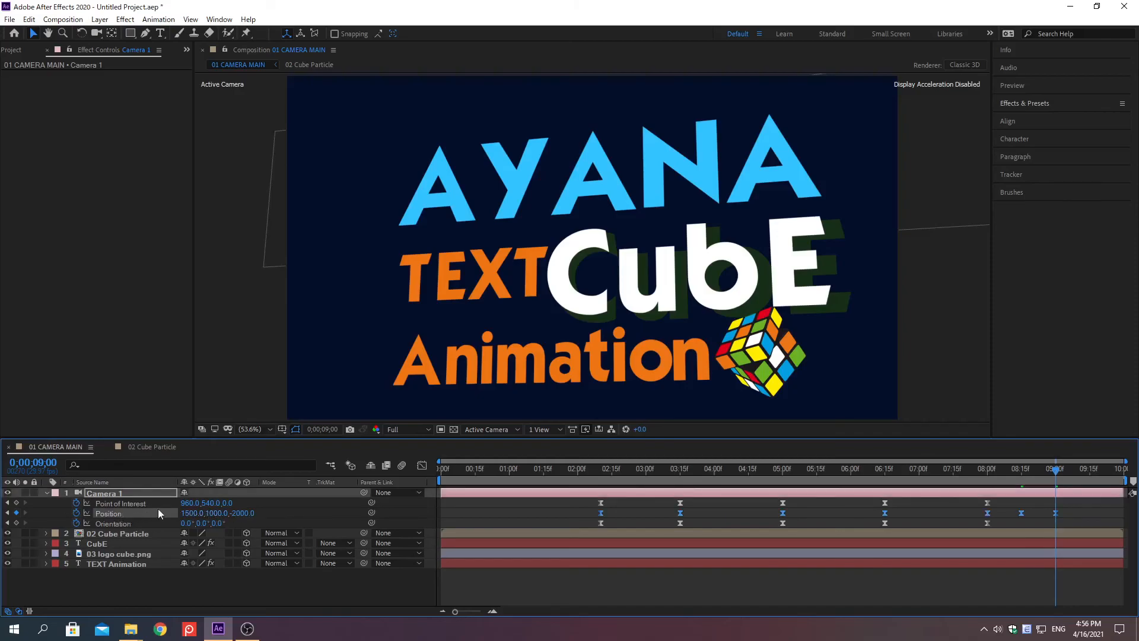
left_click(422, 465)
left_click(108, 513)
left_click(722, 599)
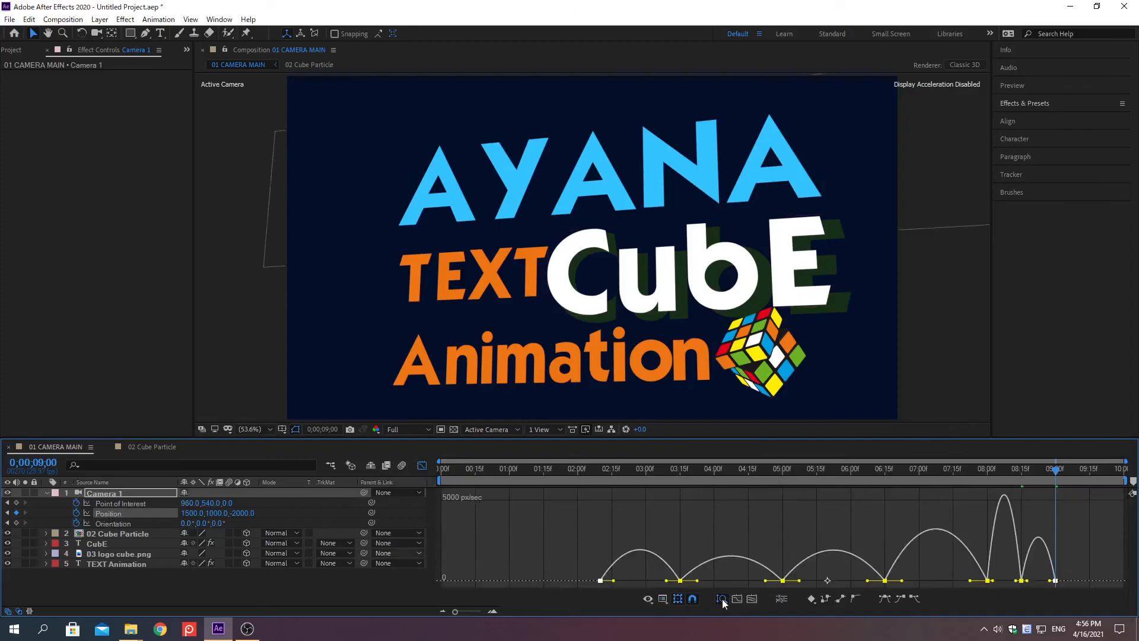
left_click(738, 600)
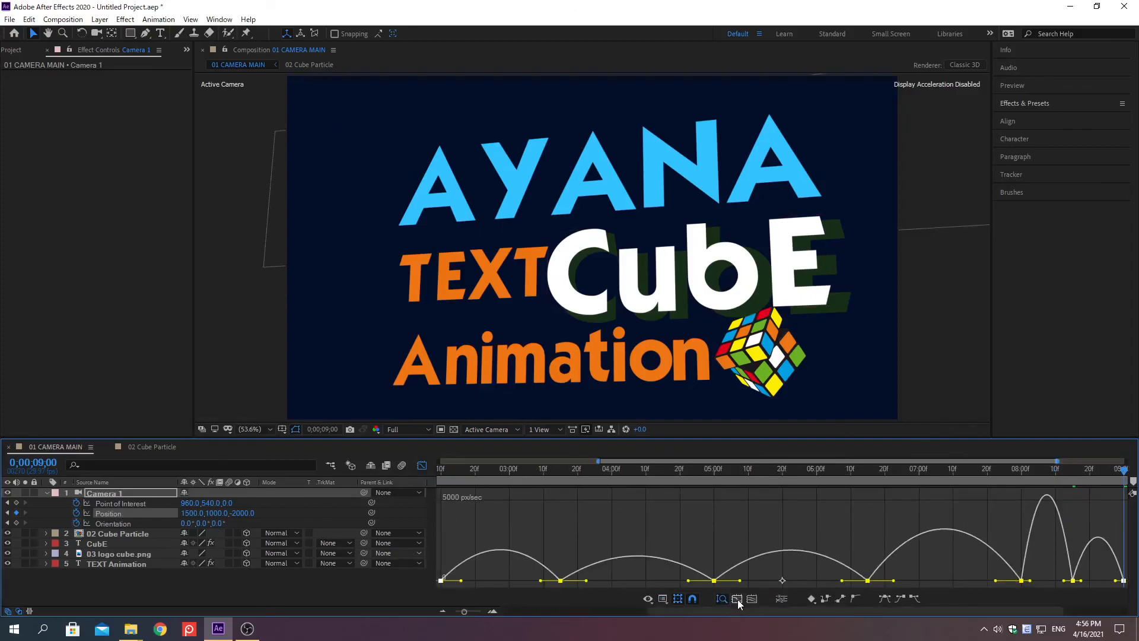
left_click(663, 599)
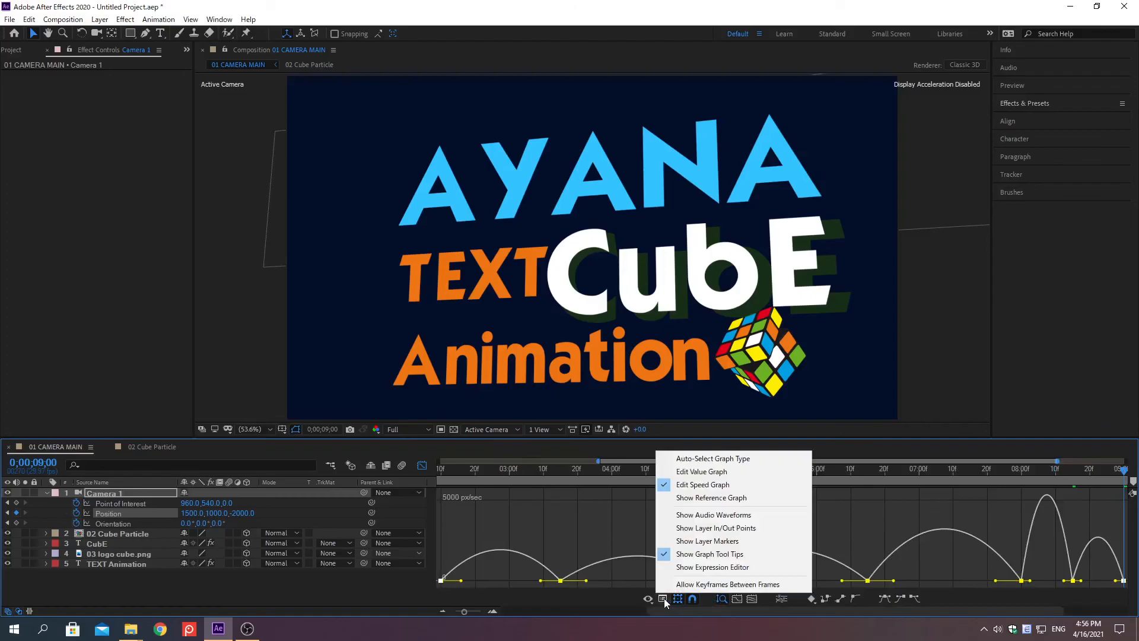
left_click(704, 486)
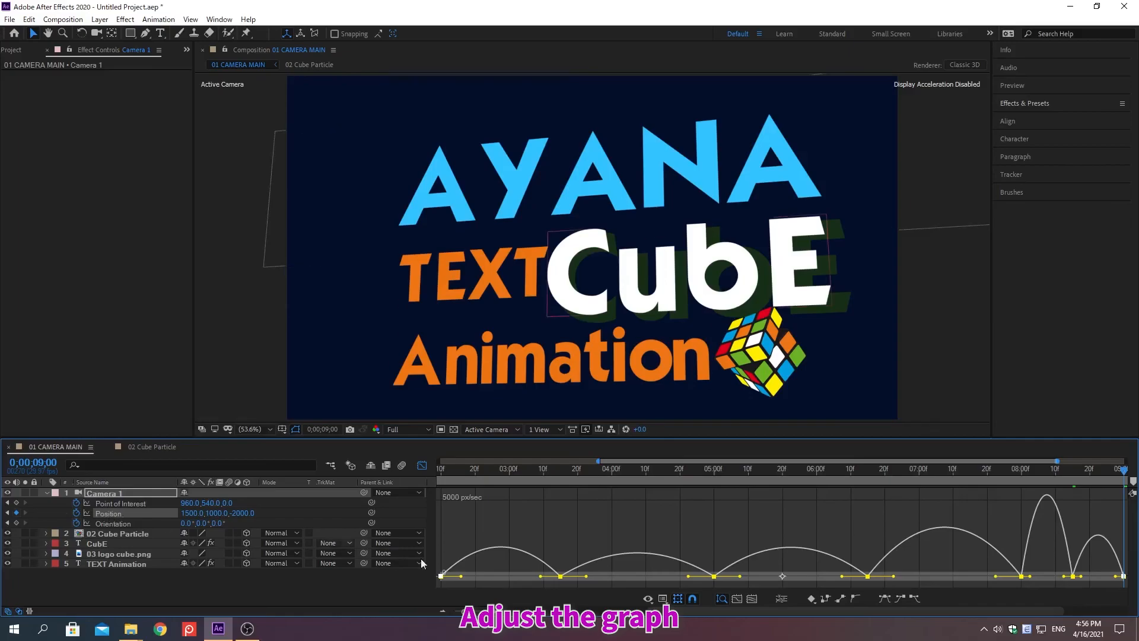
left_click_drag(524, 576, 446, 578)
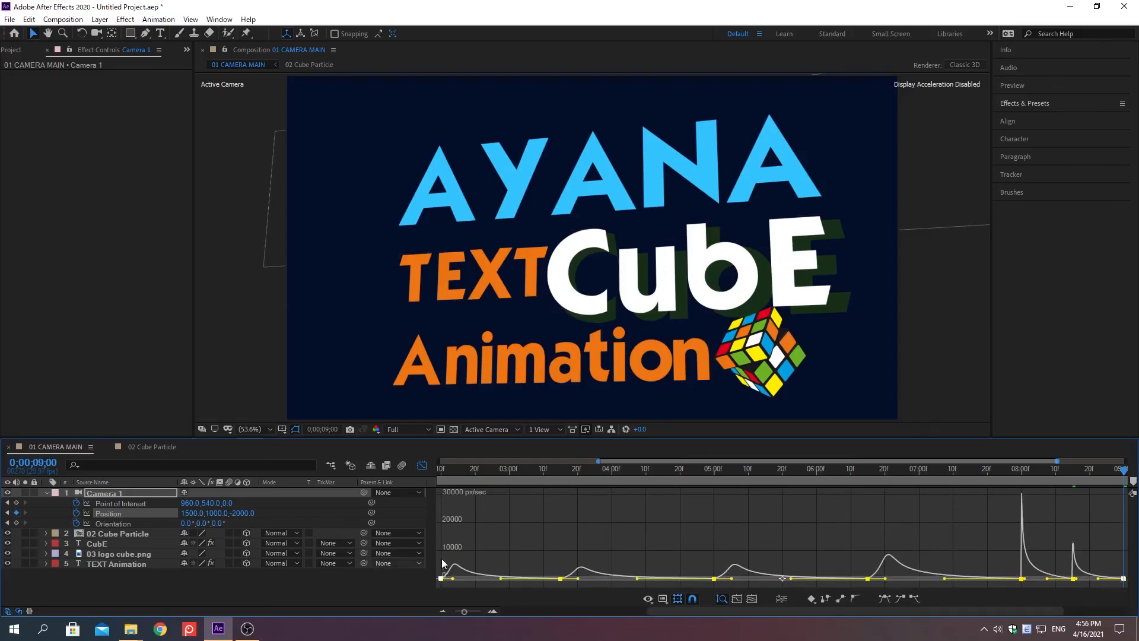
left_click(423, 470)
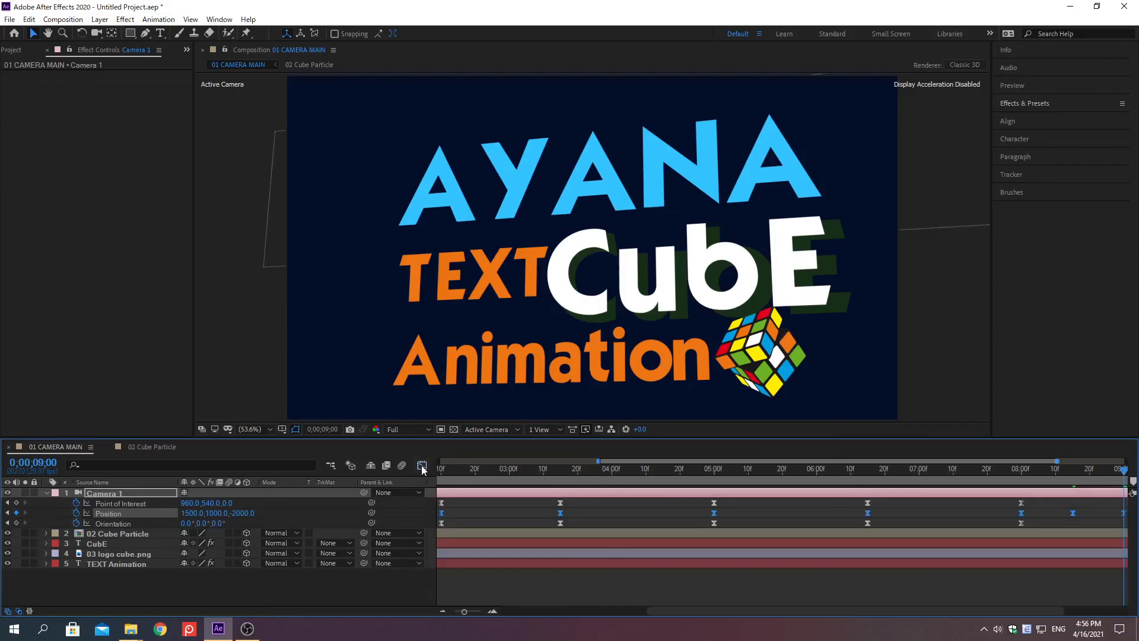
- Fit the whole composition duration in the timeline and preview the animation from the start
left_click(456, 612)
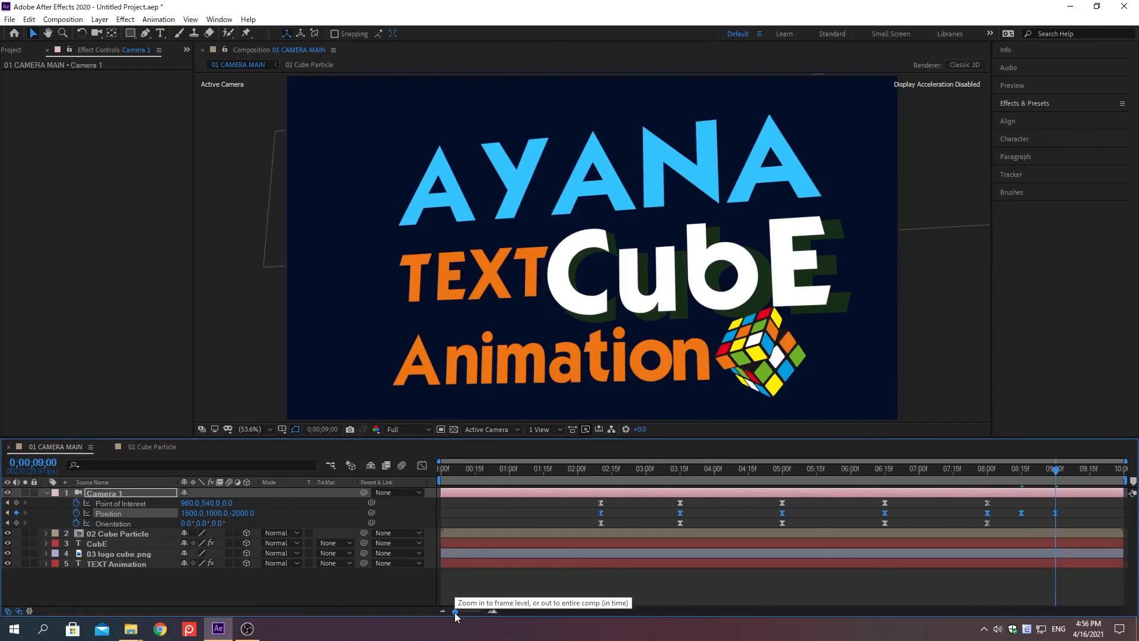
key("Home")
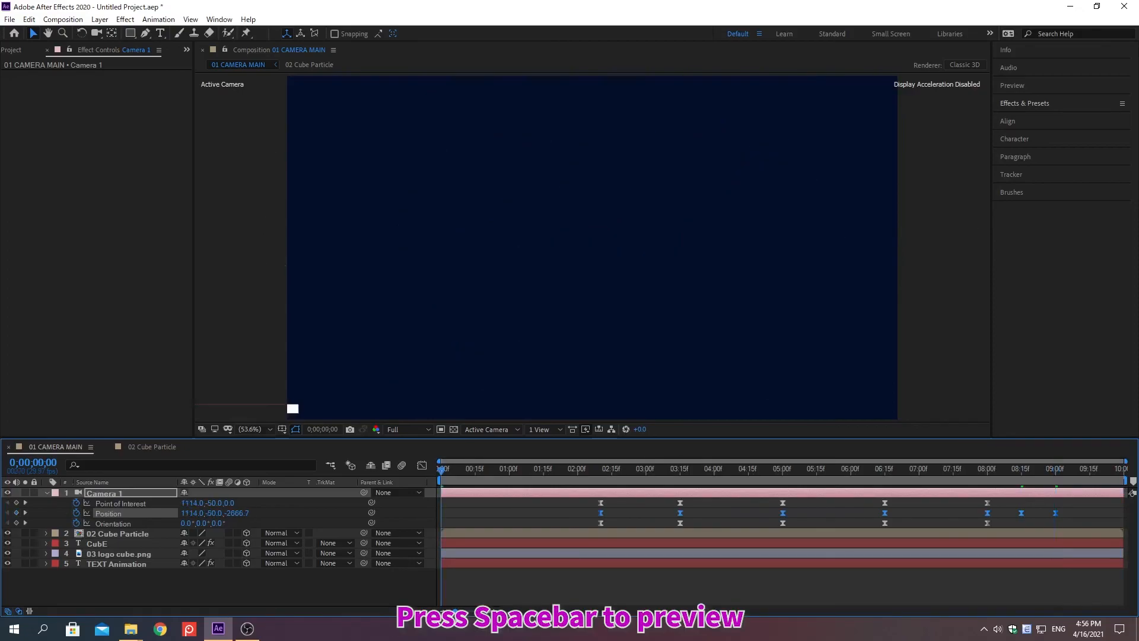
key("space")
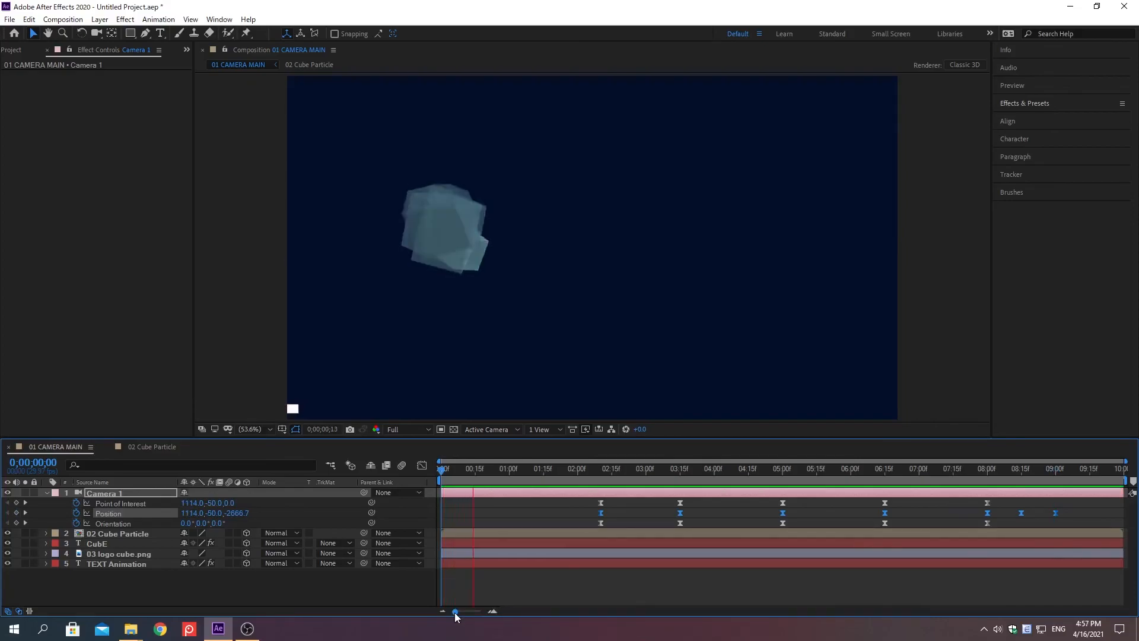